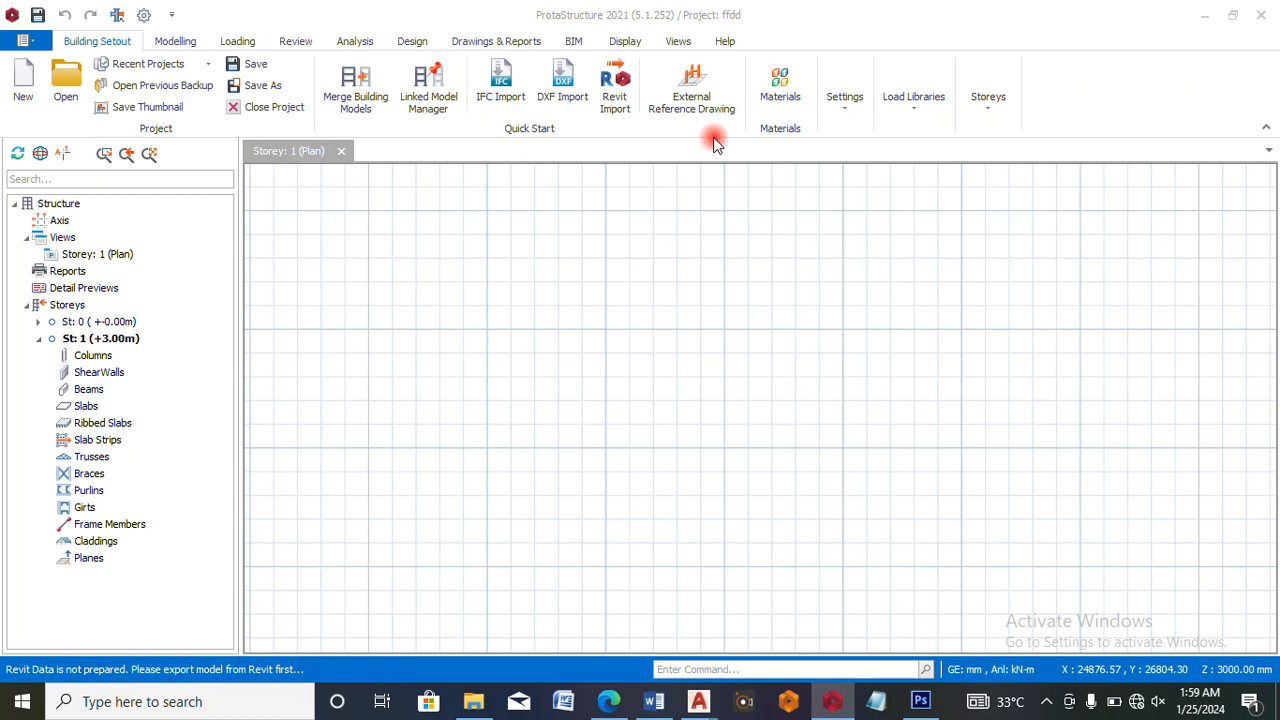
- Add PRACTICE.dxf from the Documents folder as the external reference drawing for storey 1 and make it active
left_click(701, 105)
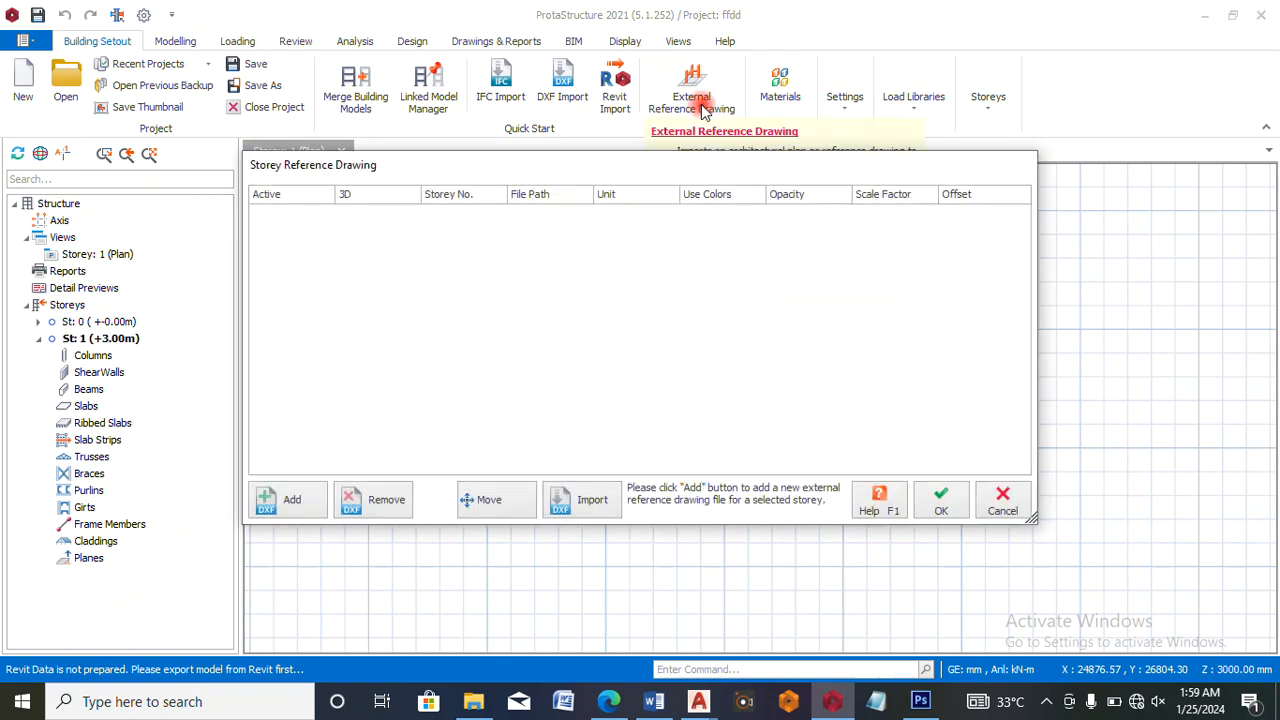
left_click(288, 506)
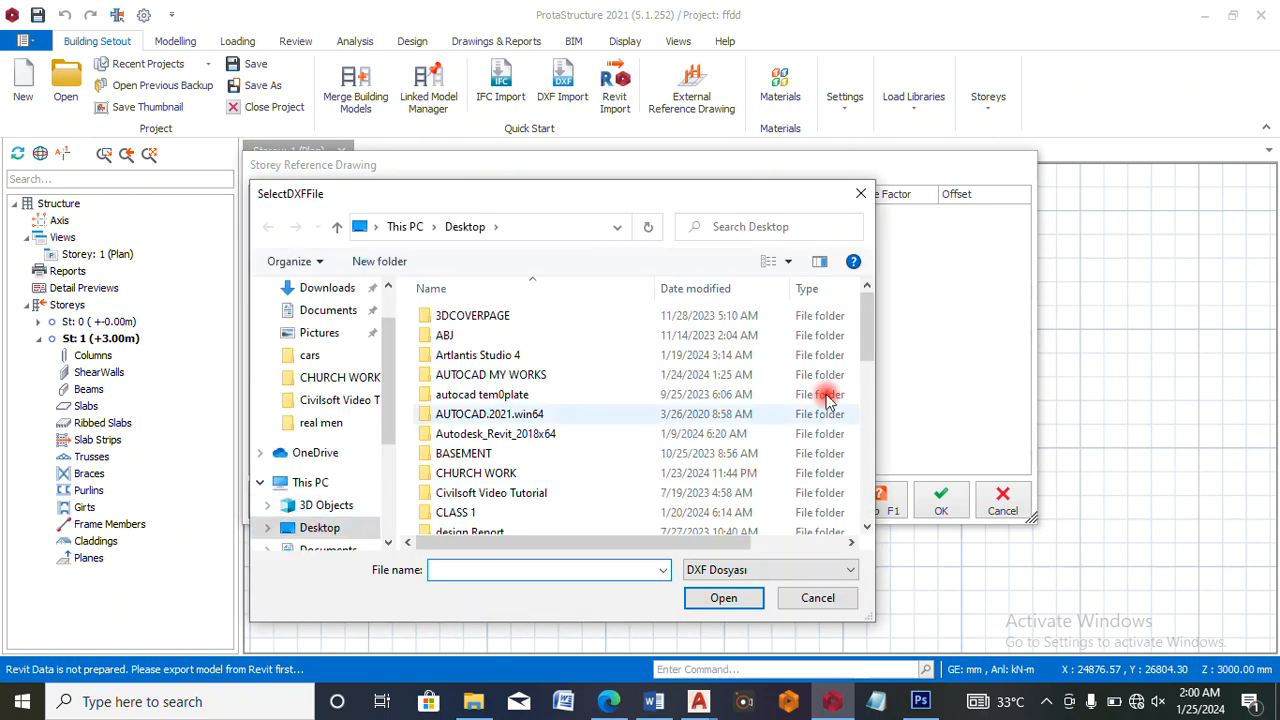
left_click_drag(860, 339, 867, 495)
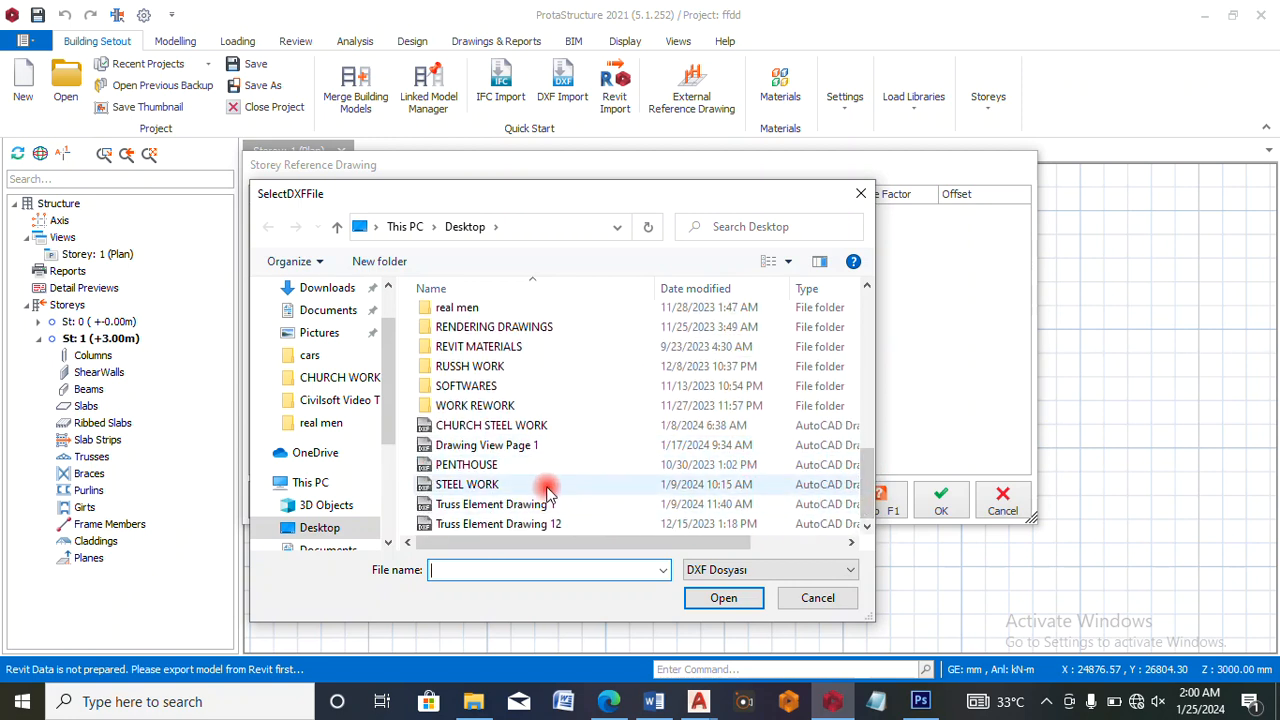
left_click(330, 311)
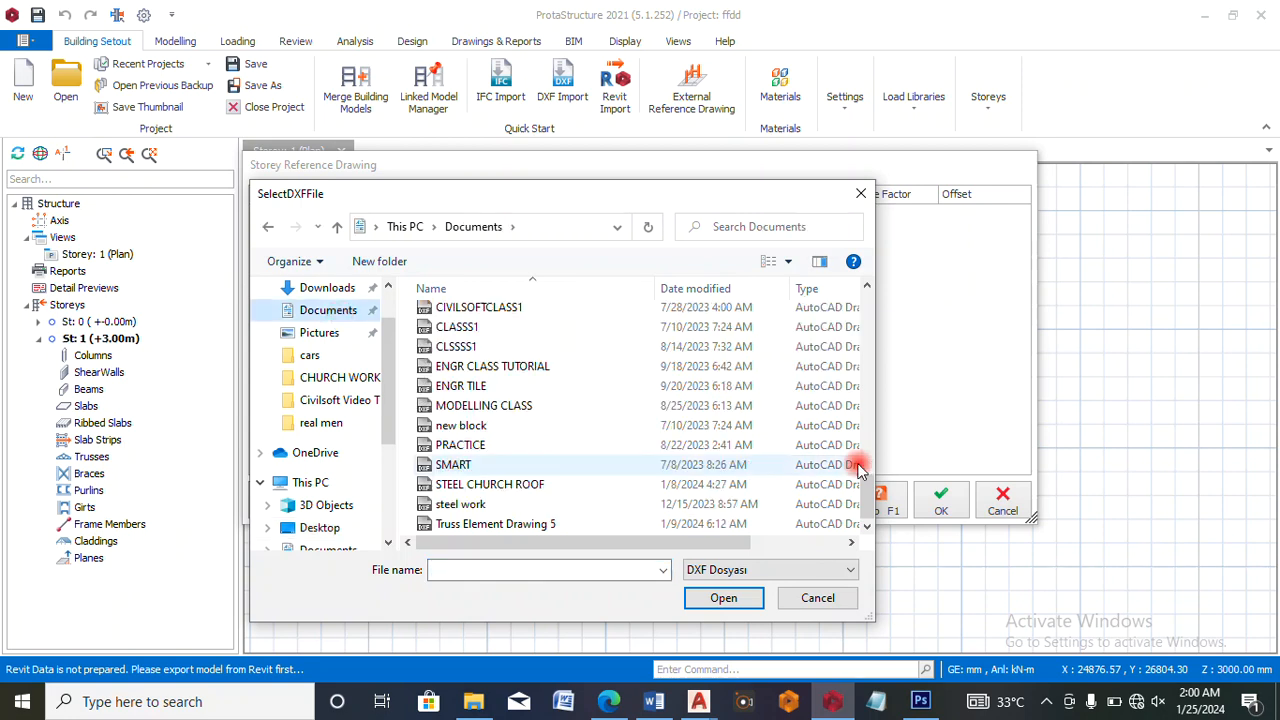
left_click(447, 450)
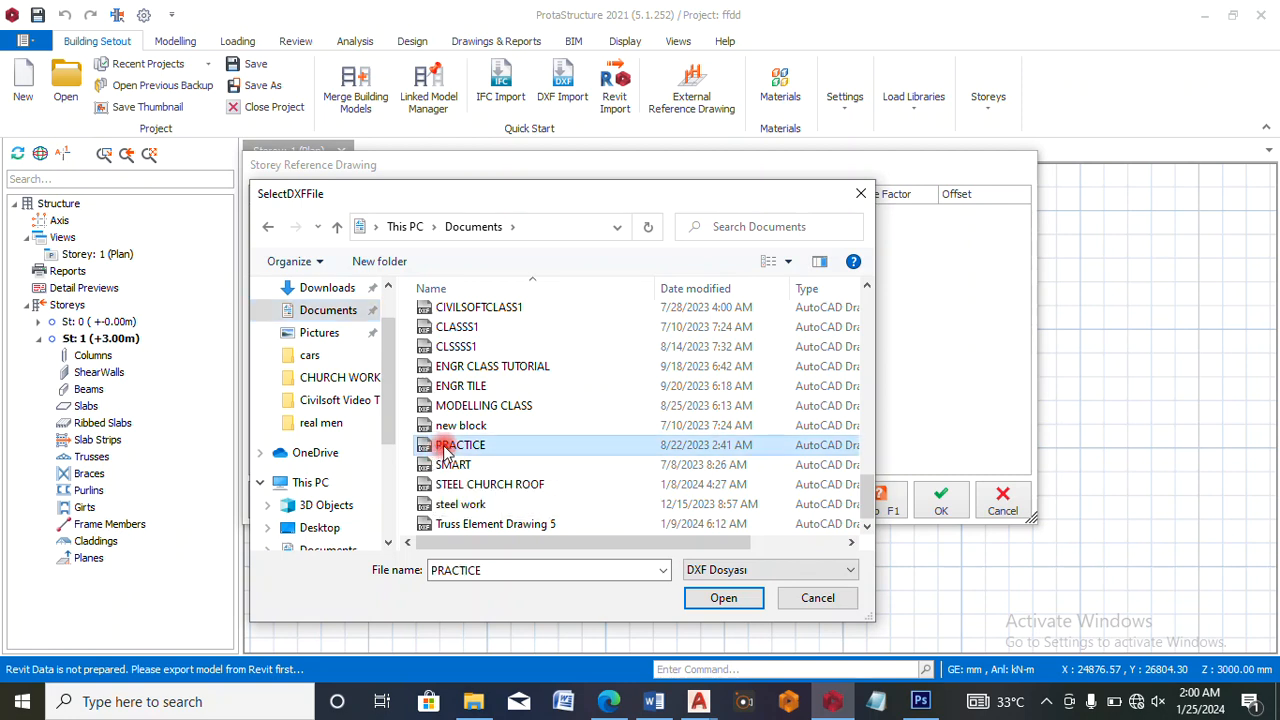
left_click(720, 598)
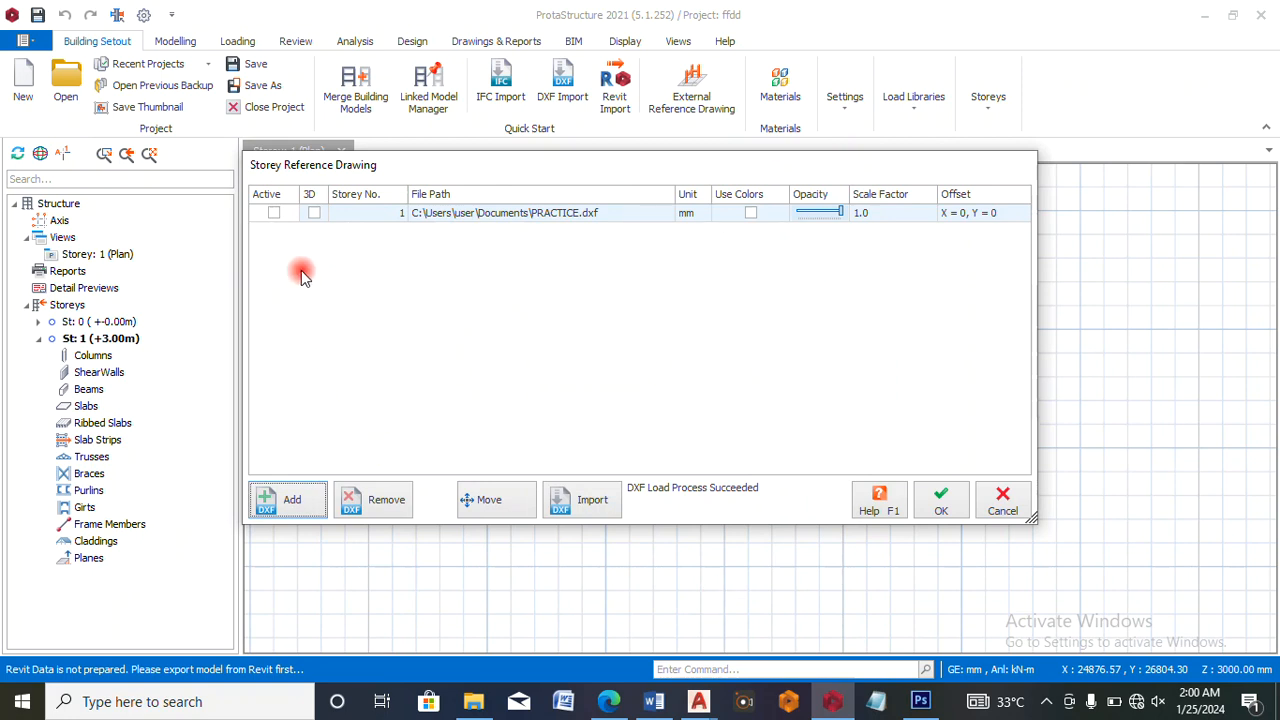
left_click(272, 213)
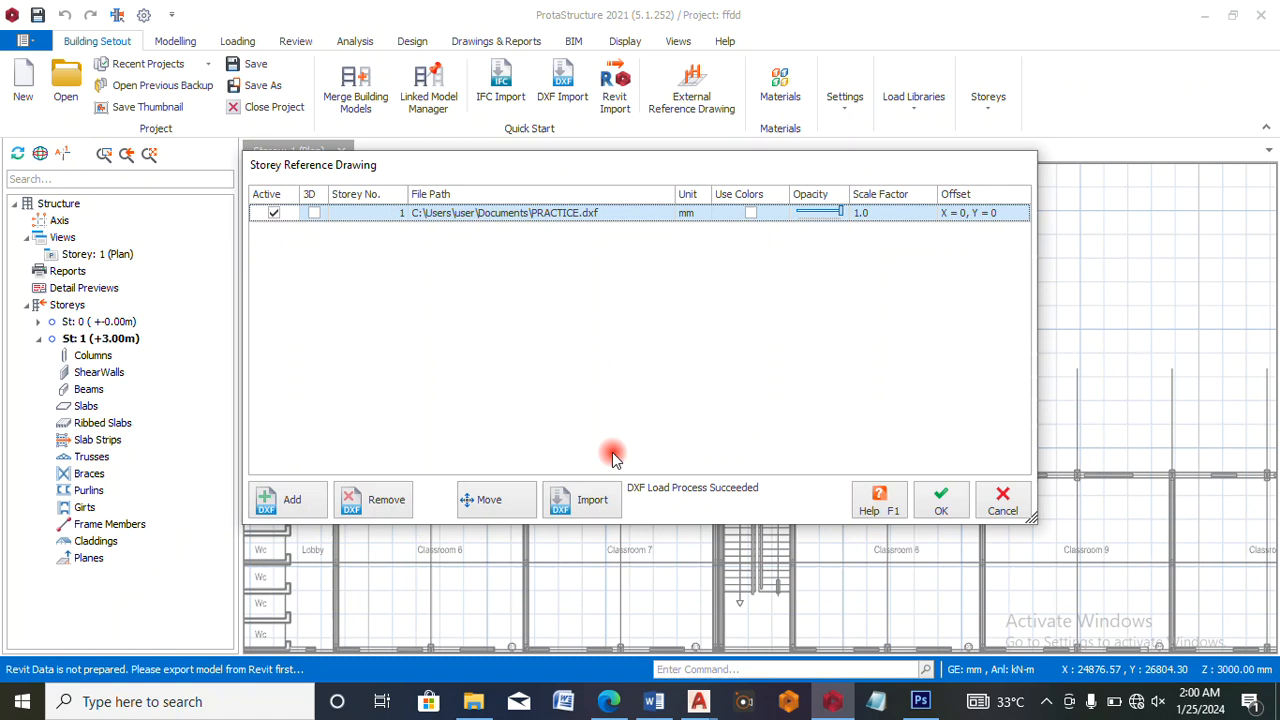
left_click(941, 503)
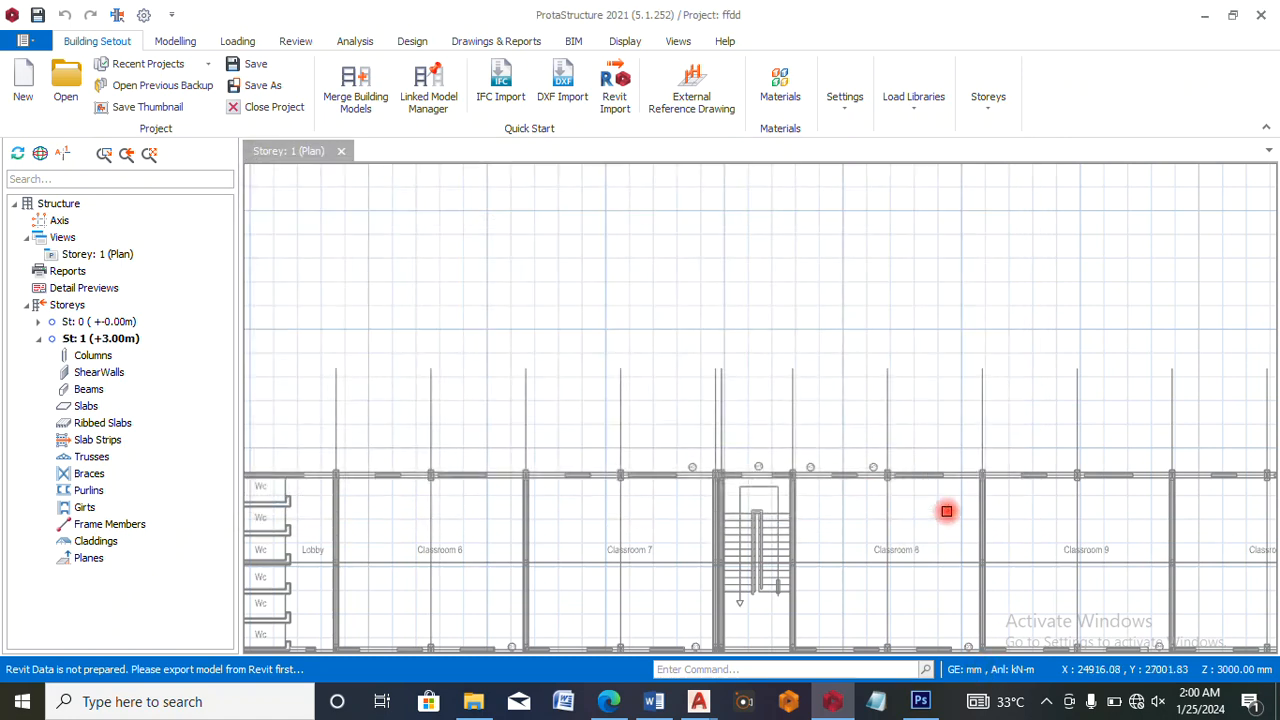
- Examine the imported floor plan, including the walls and columns around the staircase and Classroom 8
scroll(768, 392, "down", 4)
scroll(579, 401, "up", 2)
scroll(579, 401, "up", 3)
scroll(517, 403, "down", 5)
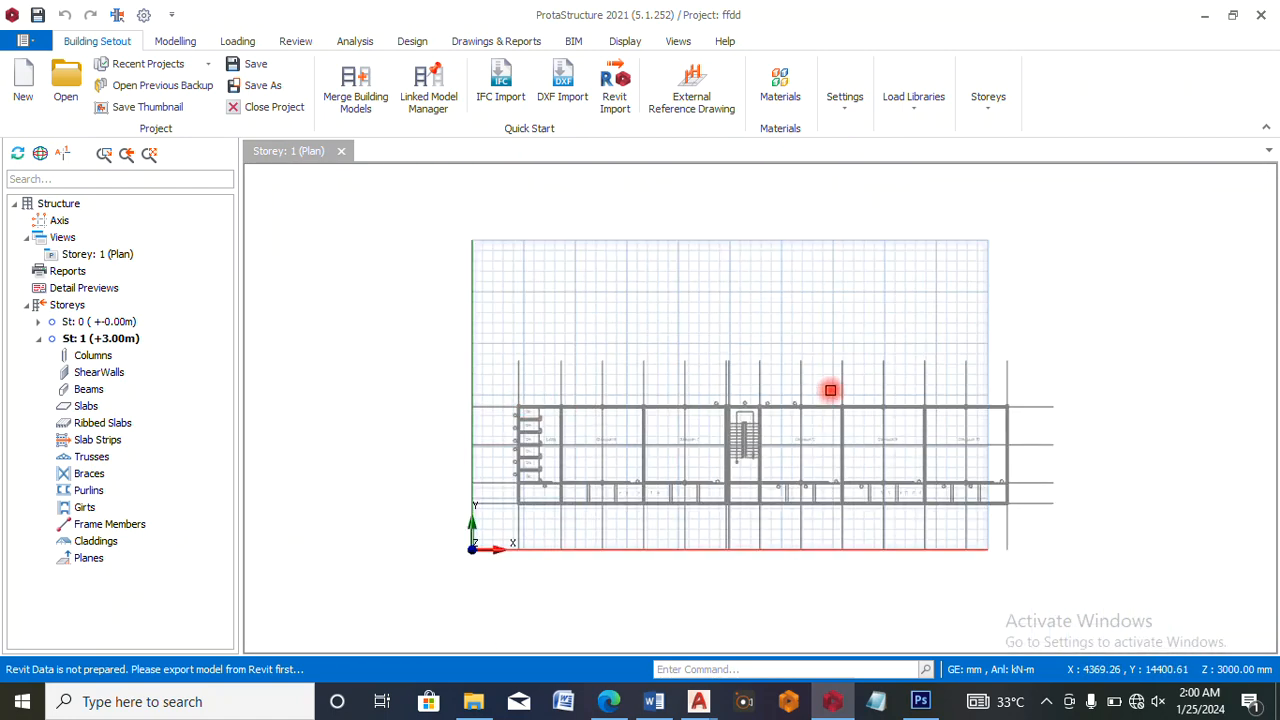
scroll(830, 390, "up", 6)
scroll(789, 360, "down", 2)
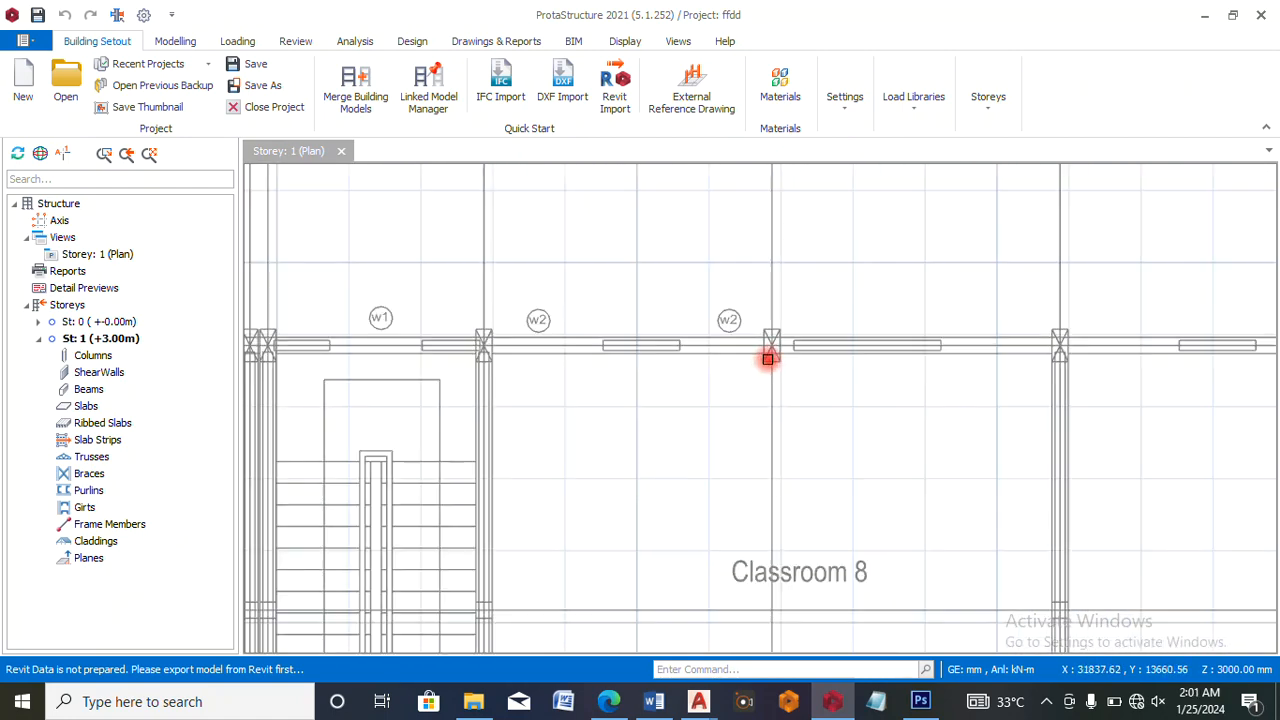
scroll(768, 358, "down", 5)
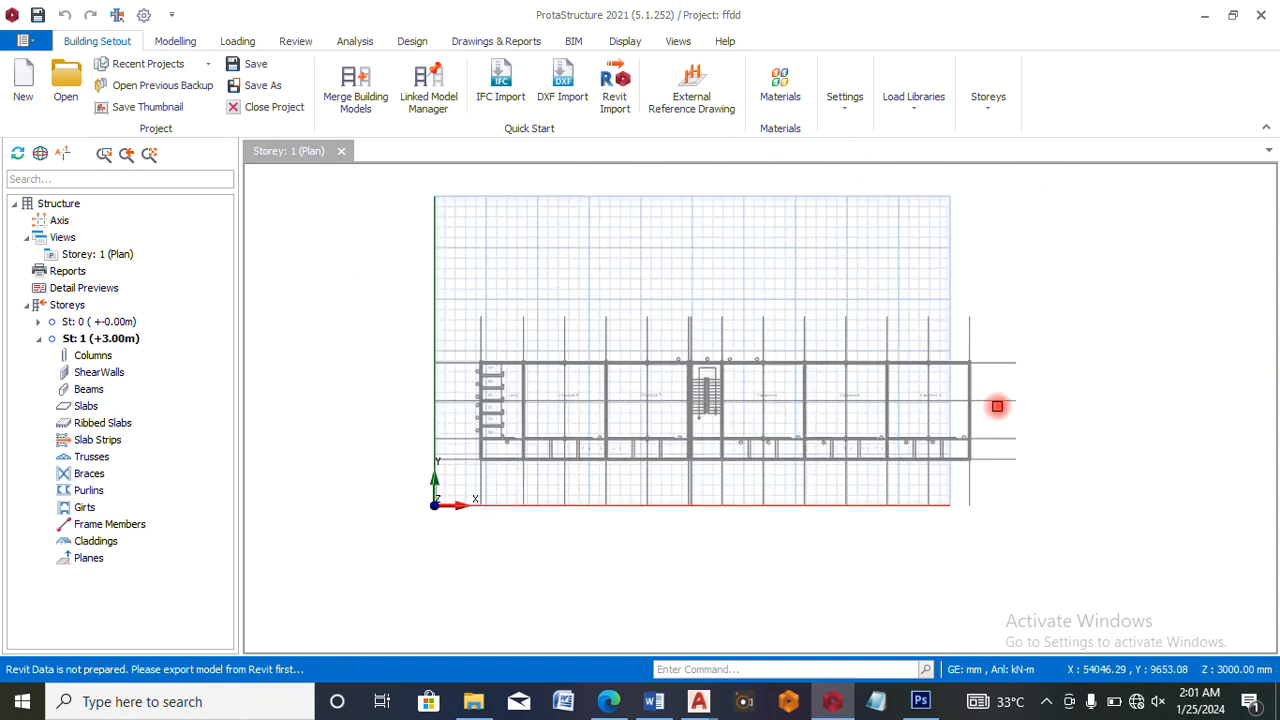
scroll(997, 406, "up", 2)
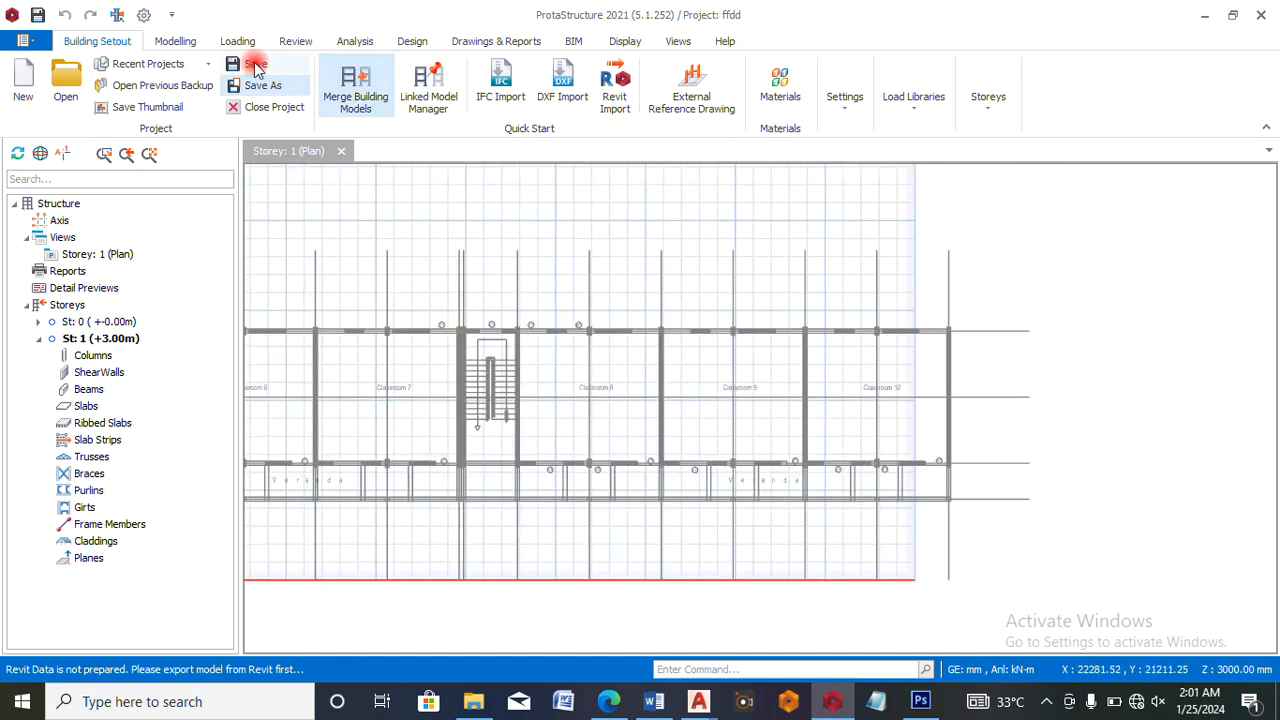
- In the beam detail drawing options for steel bars and links, disable IStructE style annotation and enable printing of total link quantity
left_click(145, 15)
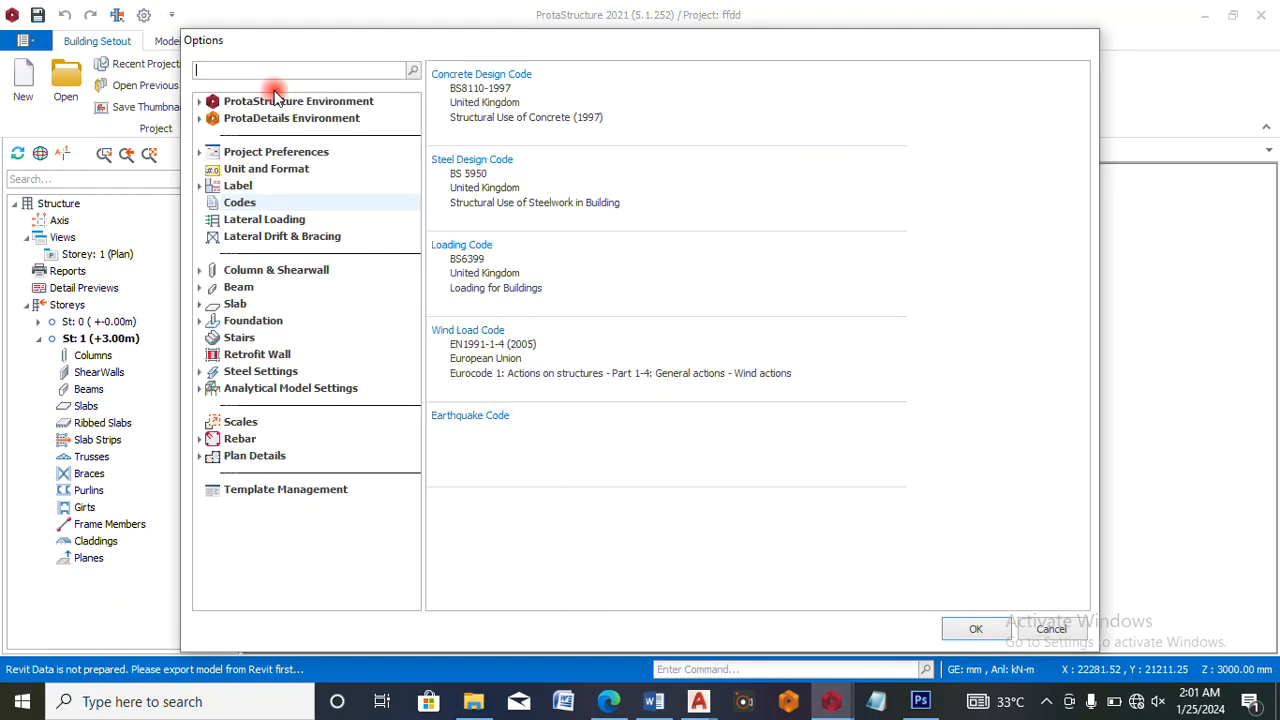
left_click(235, 292)
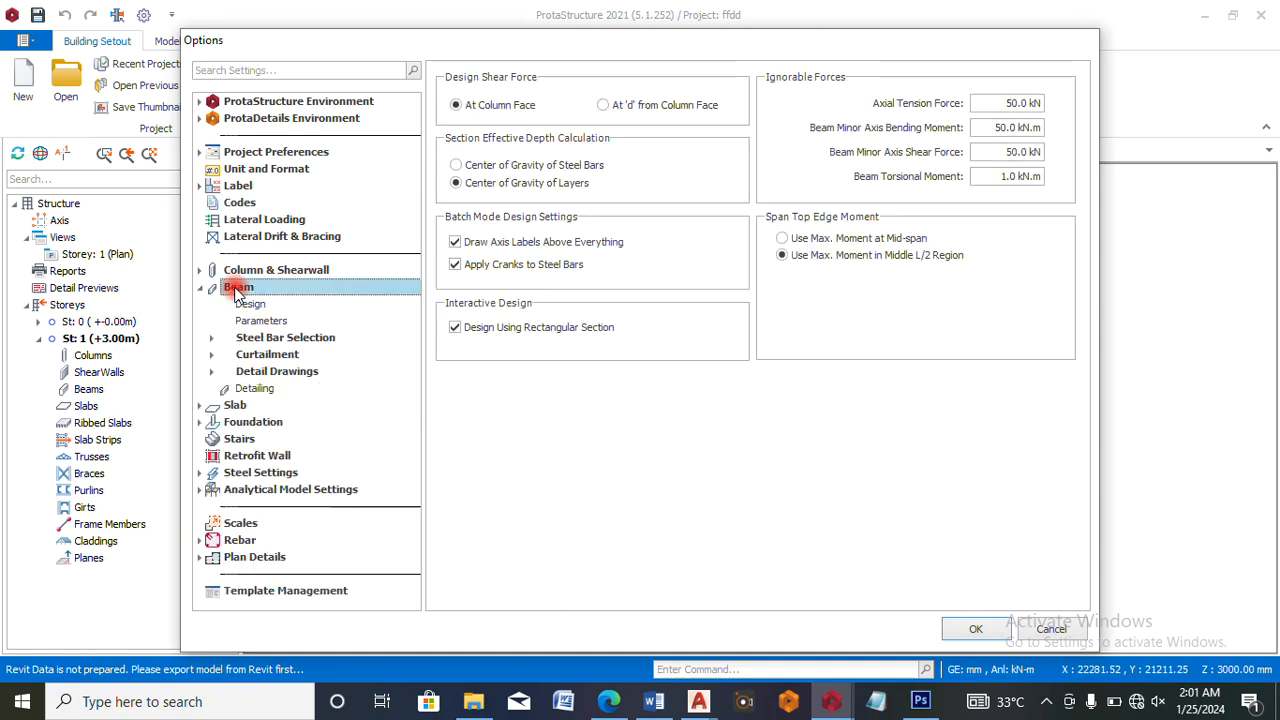
left_click(214, 372)
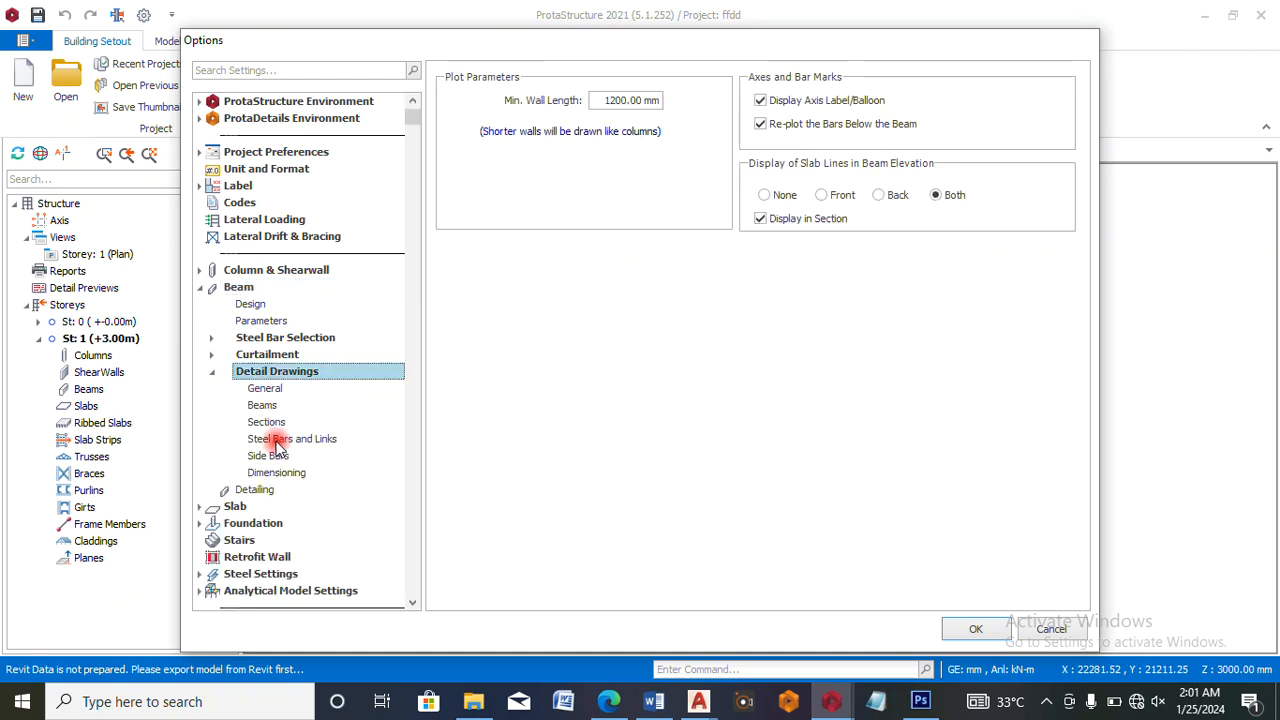
left_click(278, 444)
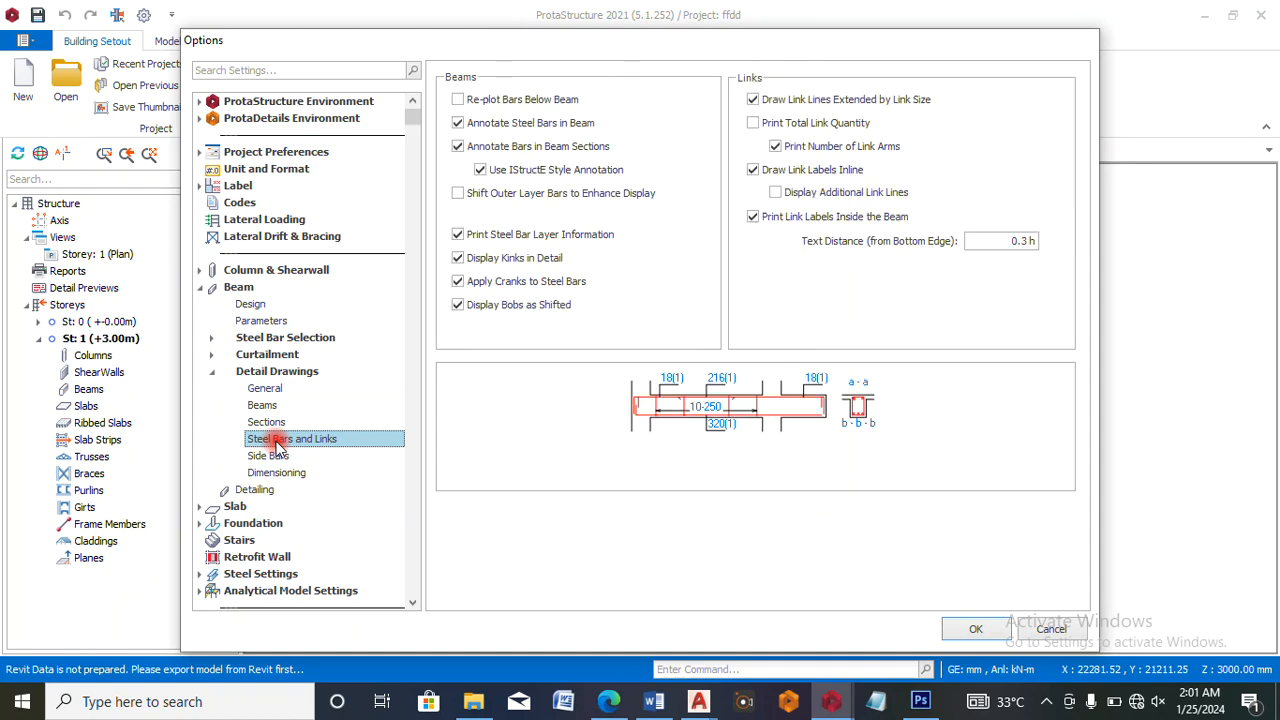
left_click(480, 169)
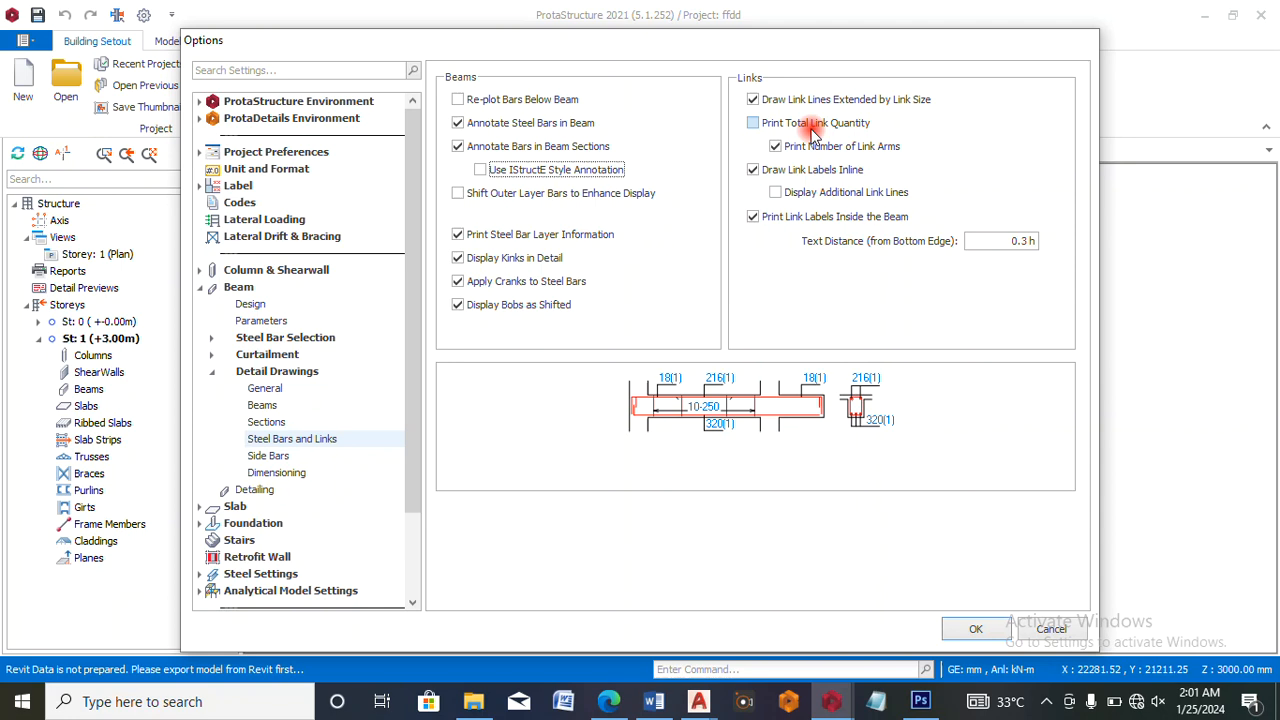
left_click(752, 126)
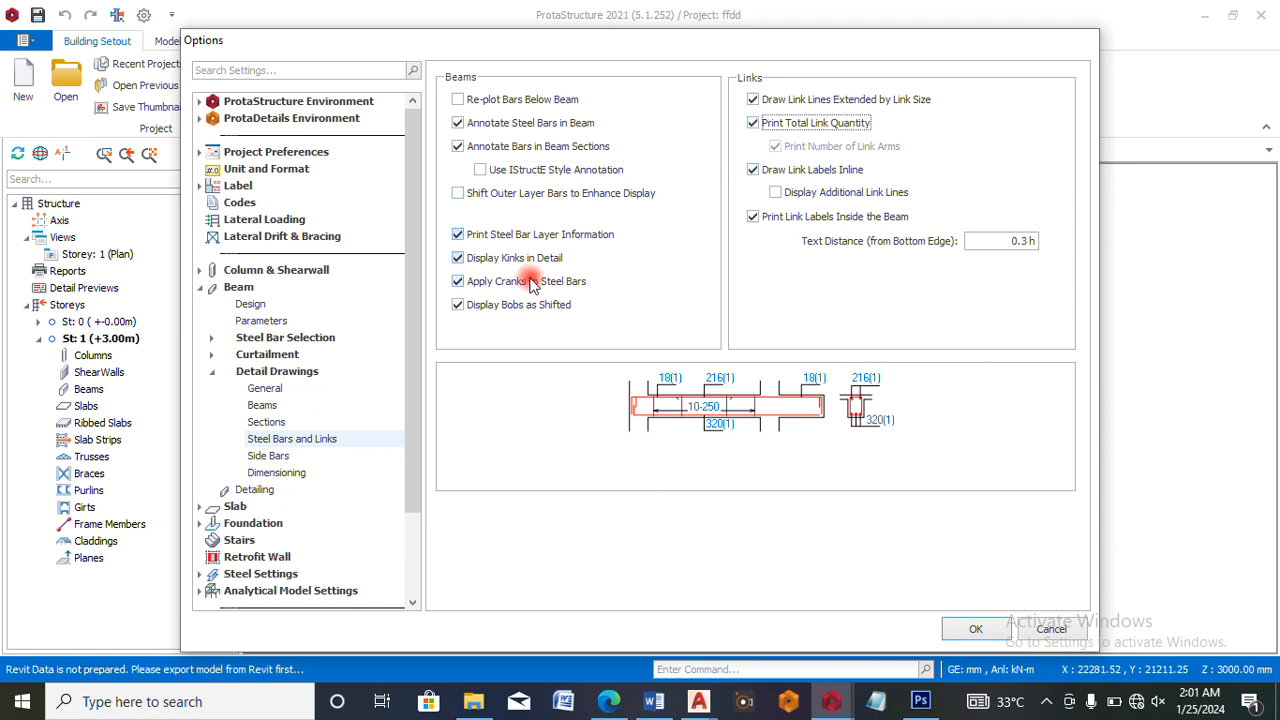
- In the slab options, set the minimum steel bar size to Y10 and show the number of bars in bar labels
left_click(201, 508)
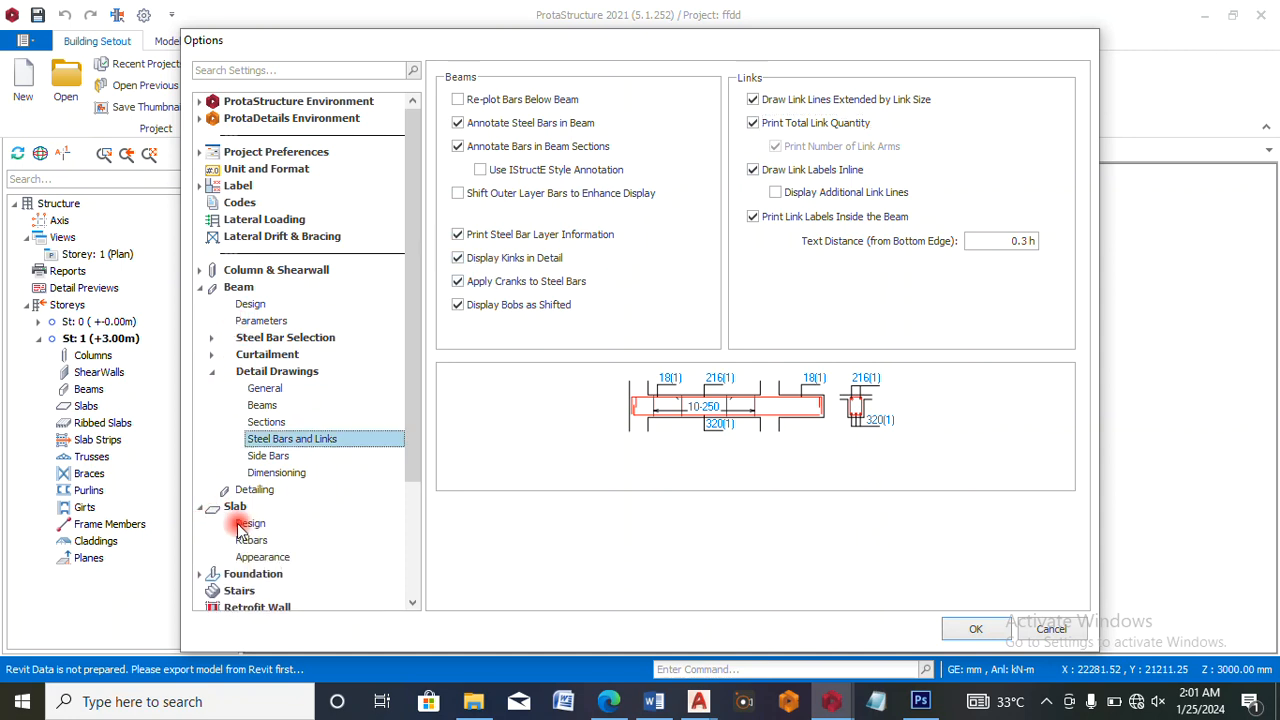
left_click(247, 524)
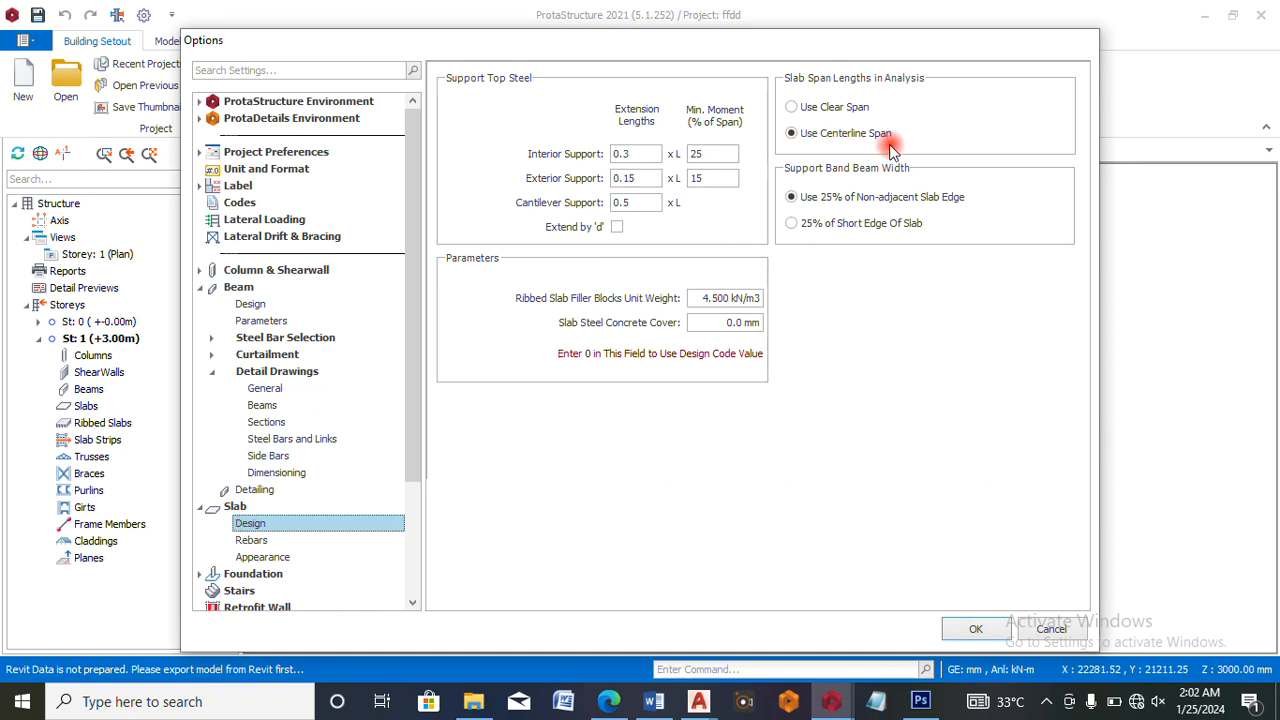
left_click(255, 543)
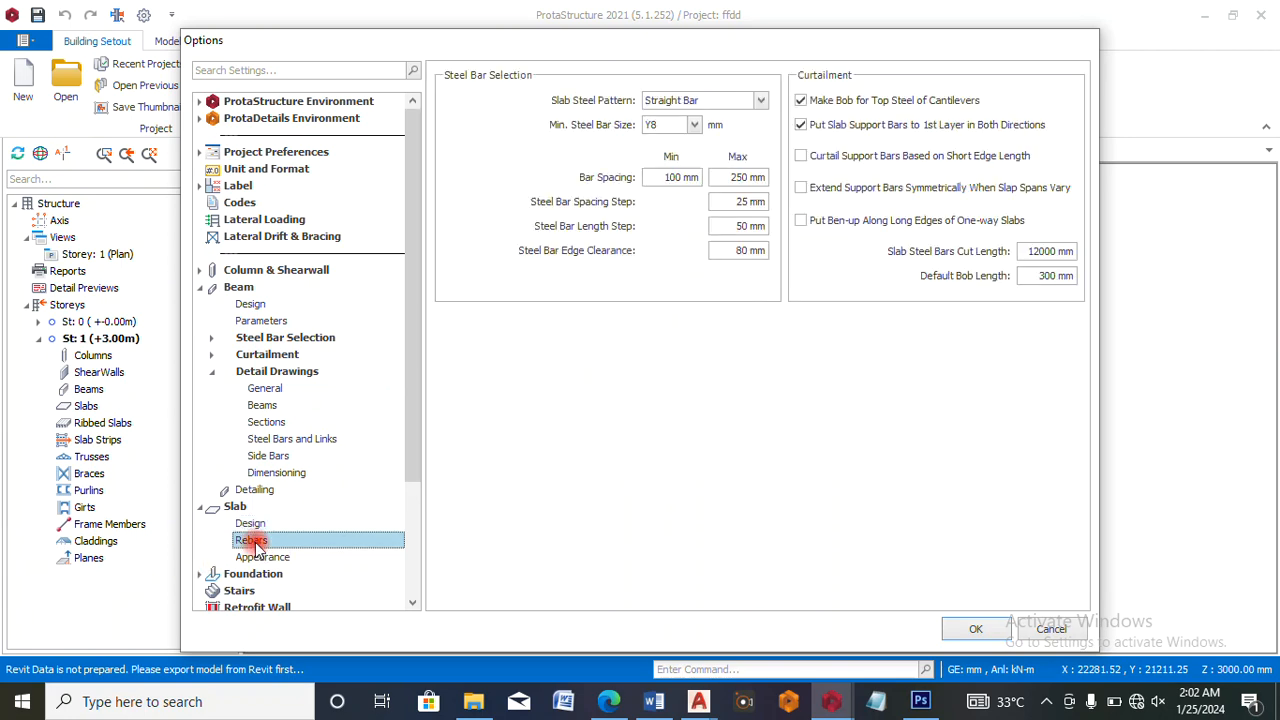
left_click(695, 128)
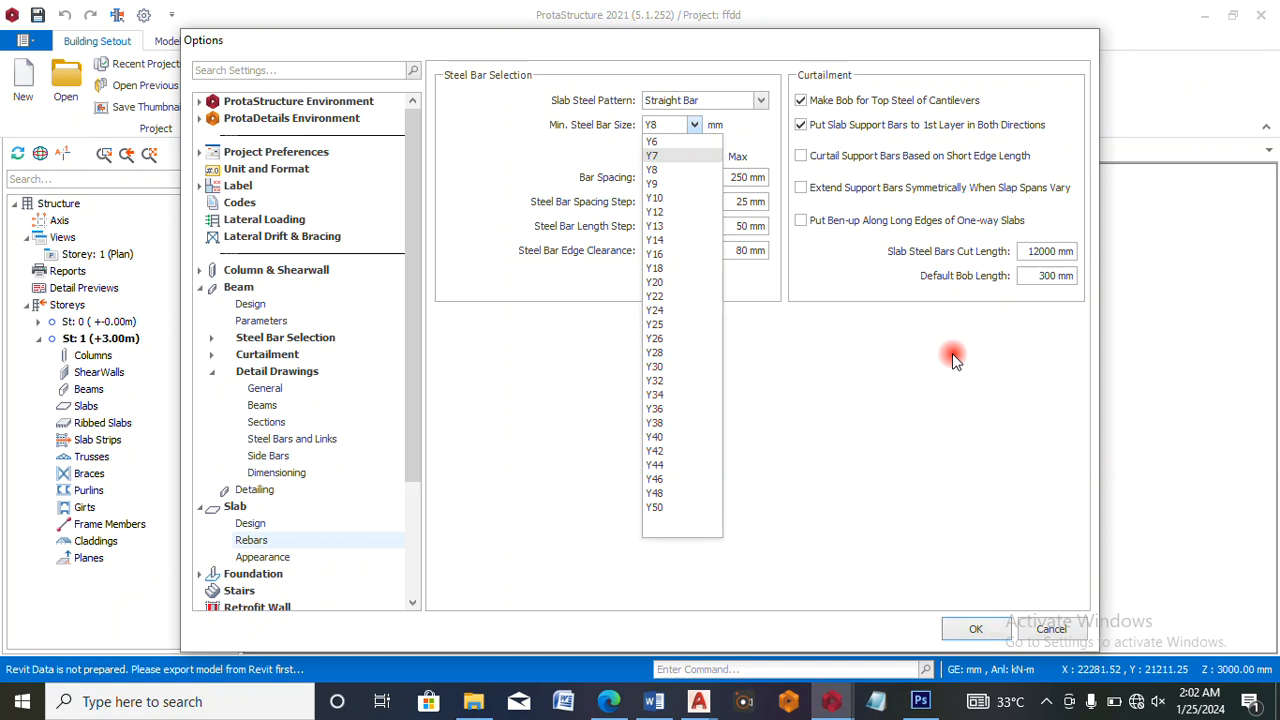
left_click(660, 200)
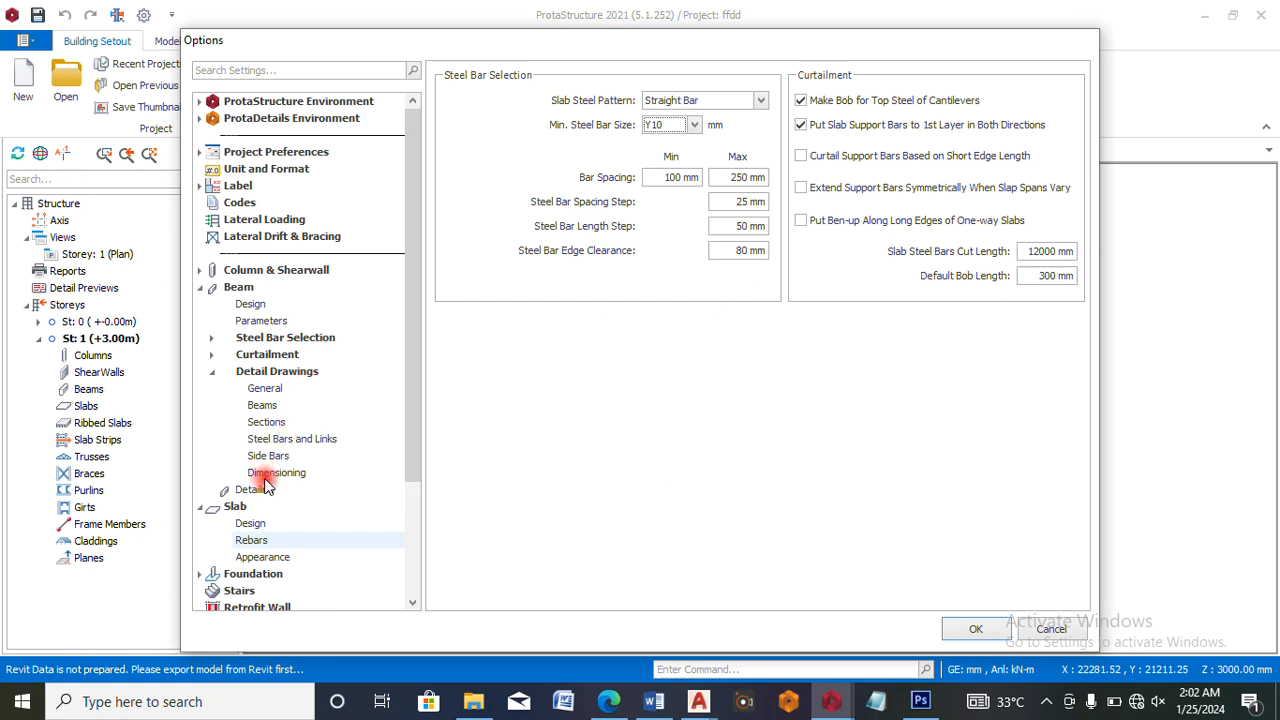
left_click(250, 558)
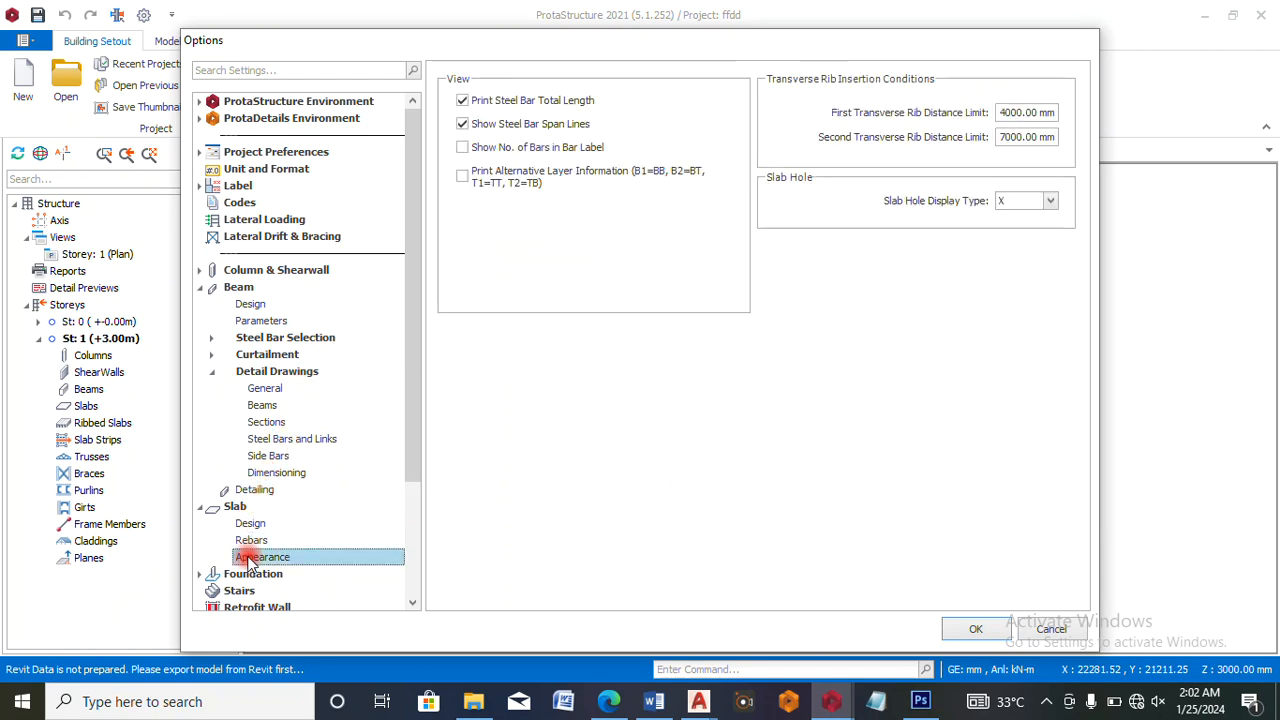
left_click(464, 150)
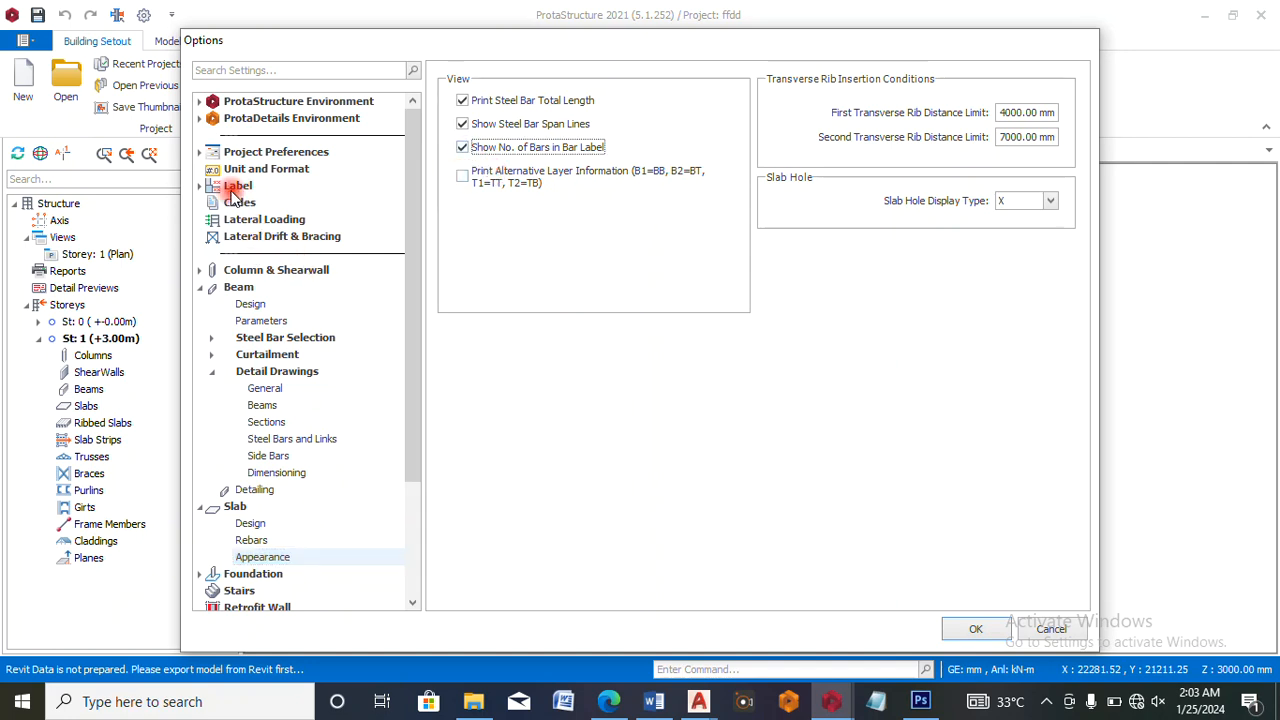
- Review the label and design code settings and accept the changed project options
left_click(213, 188)
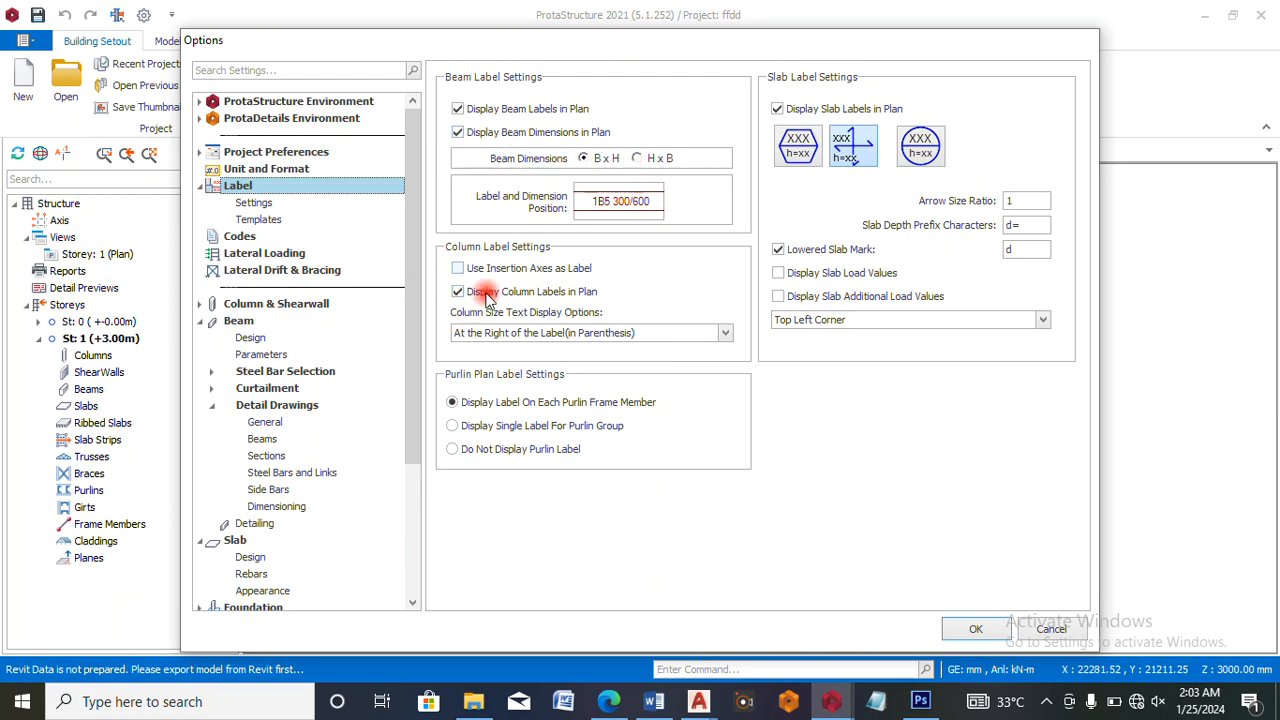
left_click(213, 240)
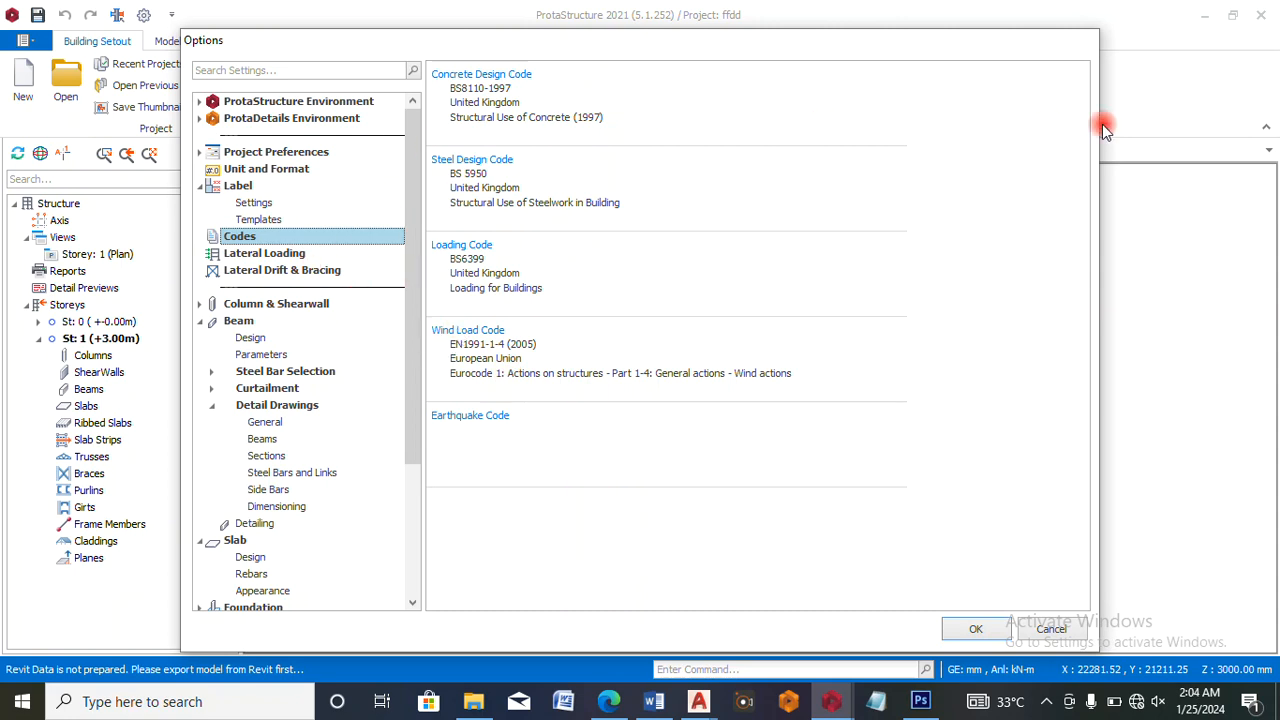
left_click(995, 632)
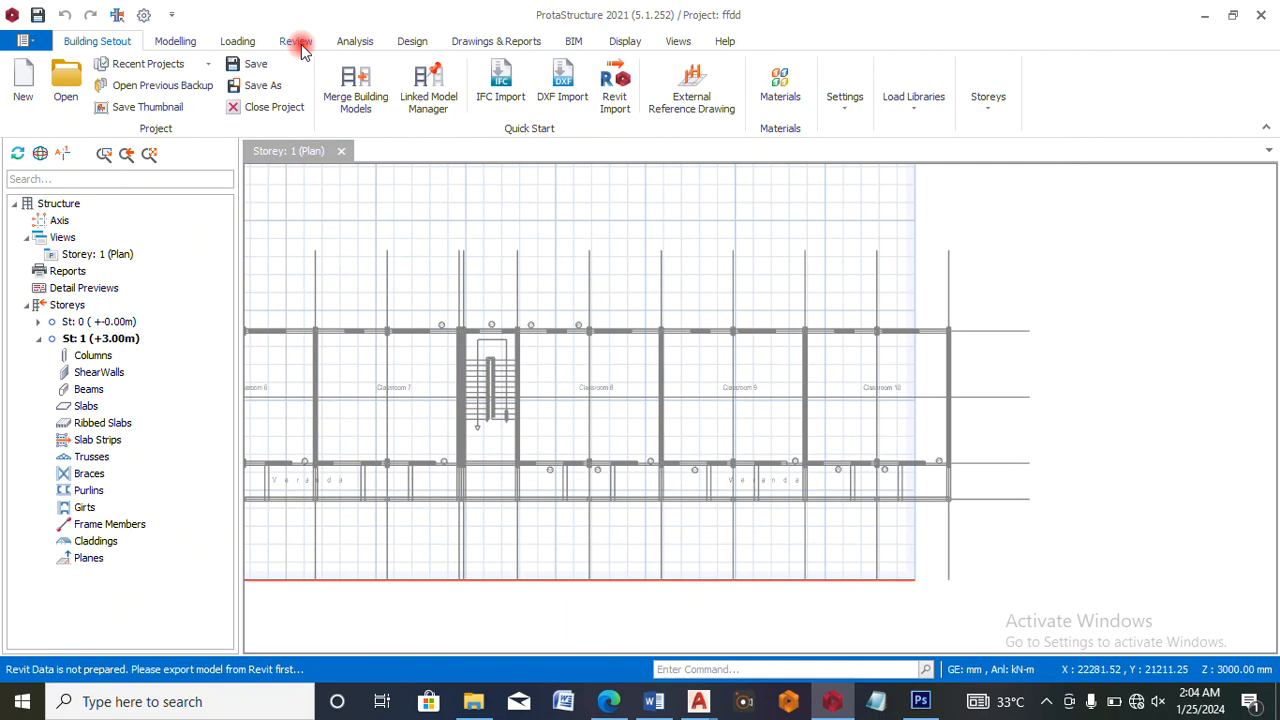
- Set the allowable stress of soil to 150 kN/m2 in the foundation project parameters of the building analysis
left_click(171, 48)
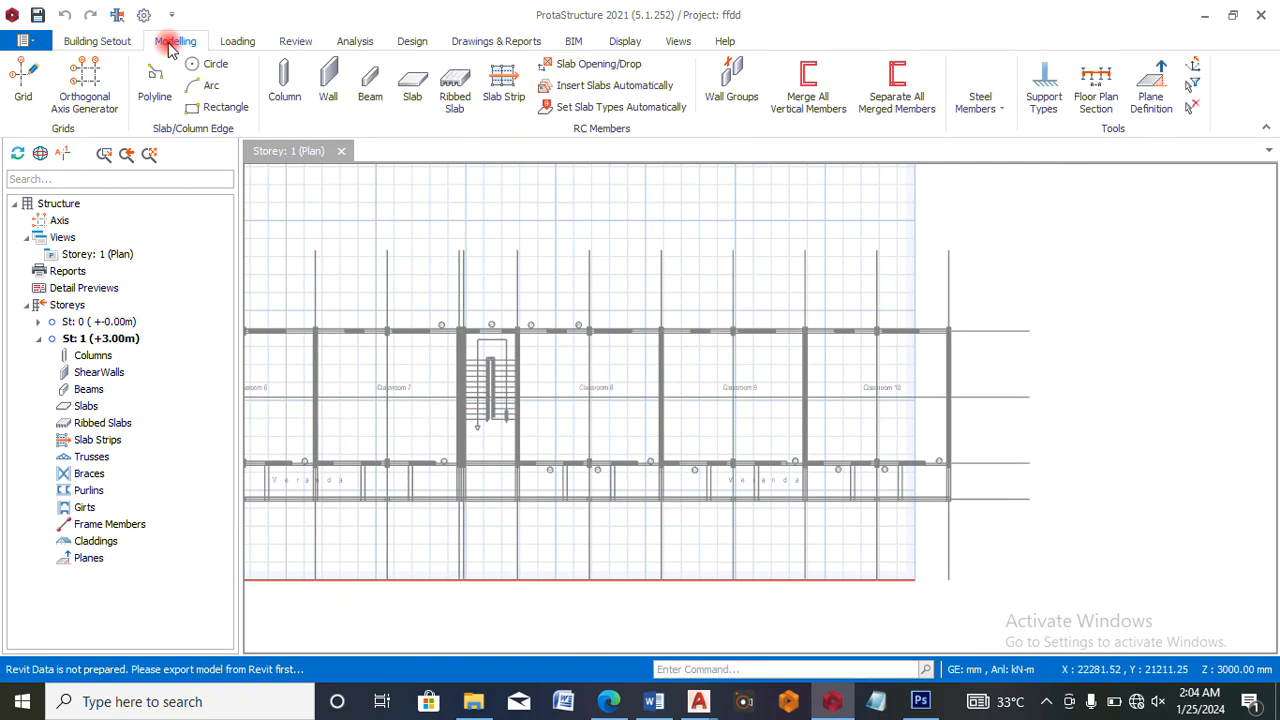
left_click(357, 41)
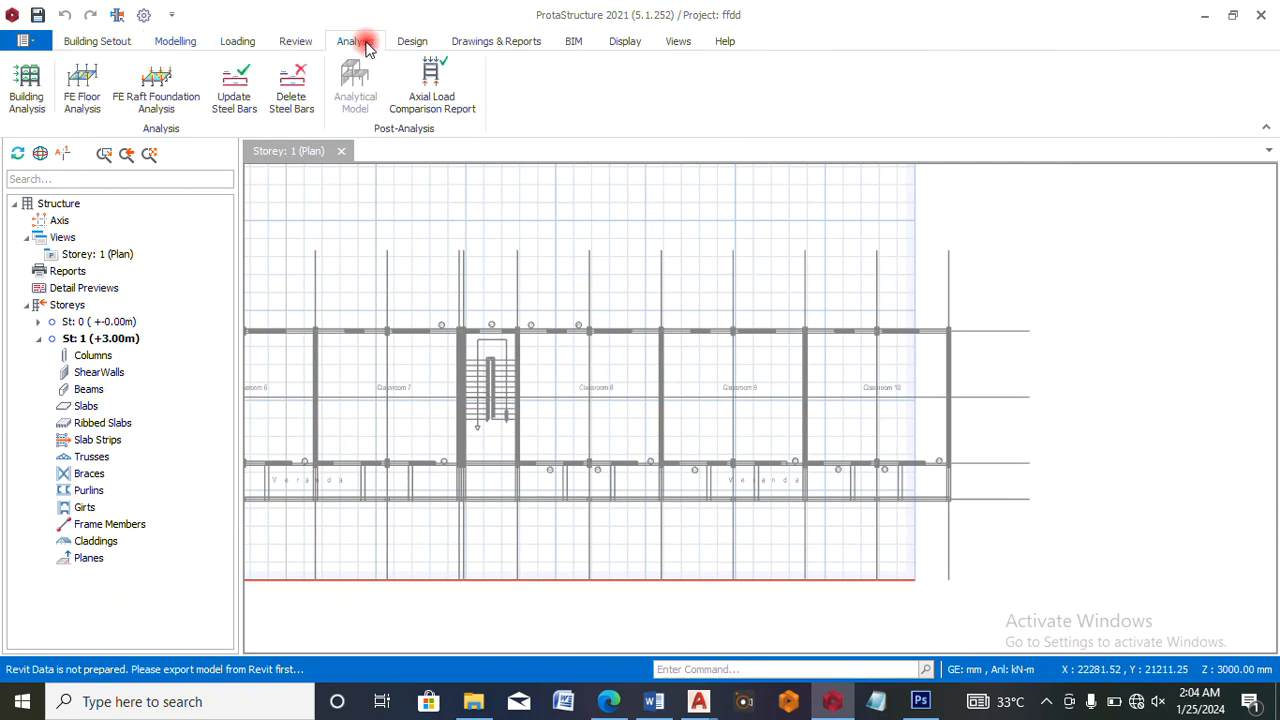
left_click(30, 100)
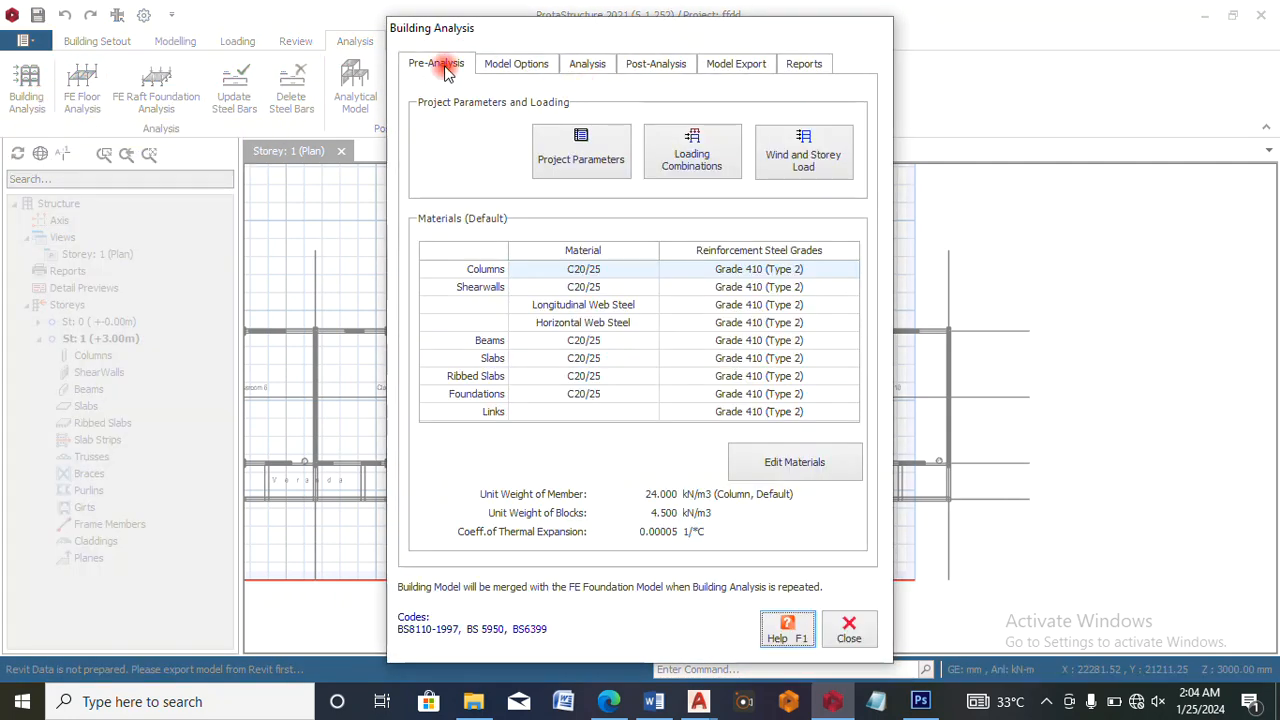
left_click(577, 172)
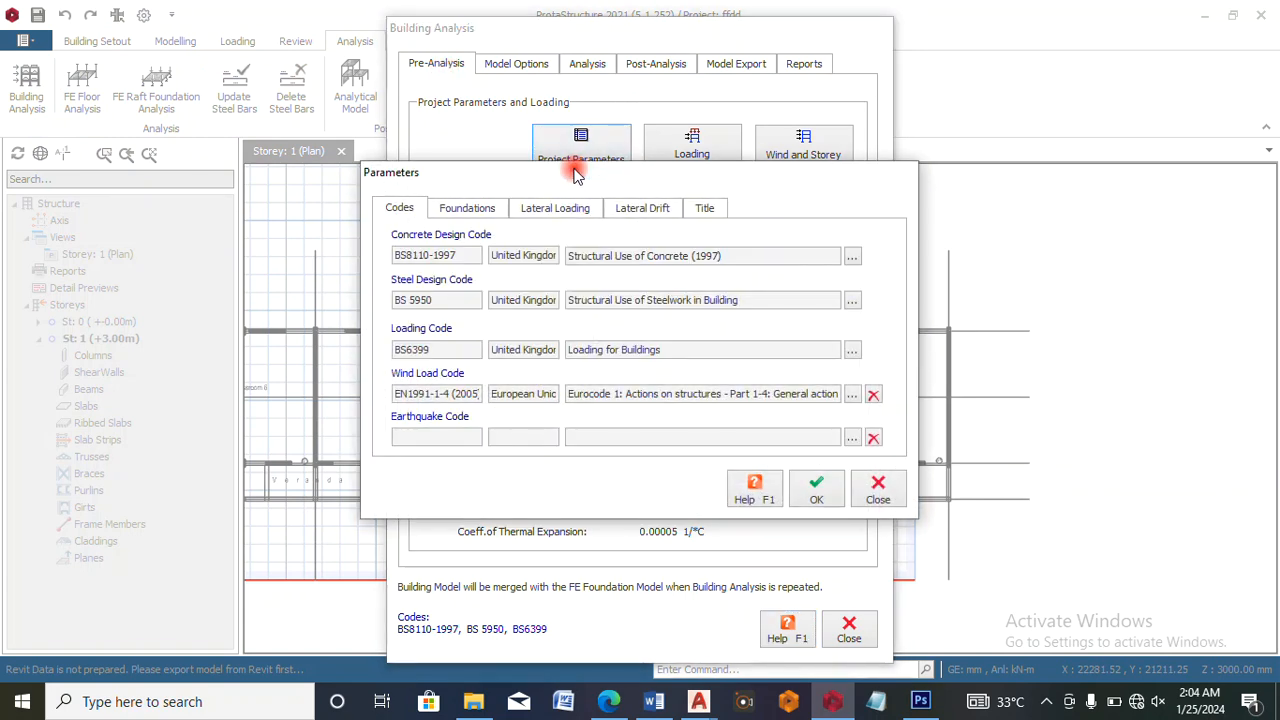
left_click(477, 218)
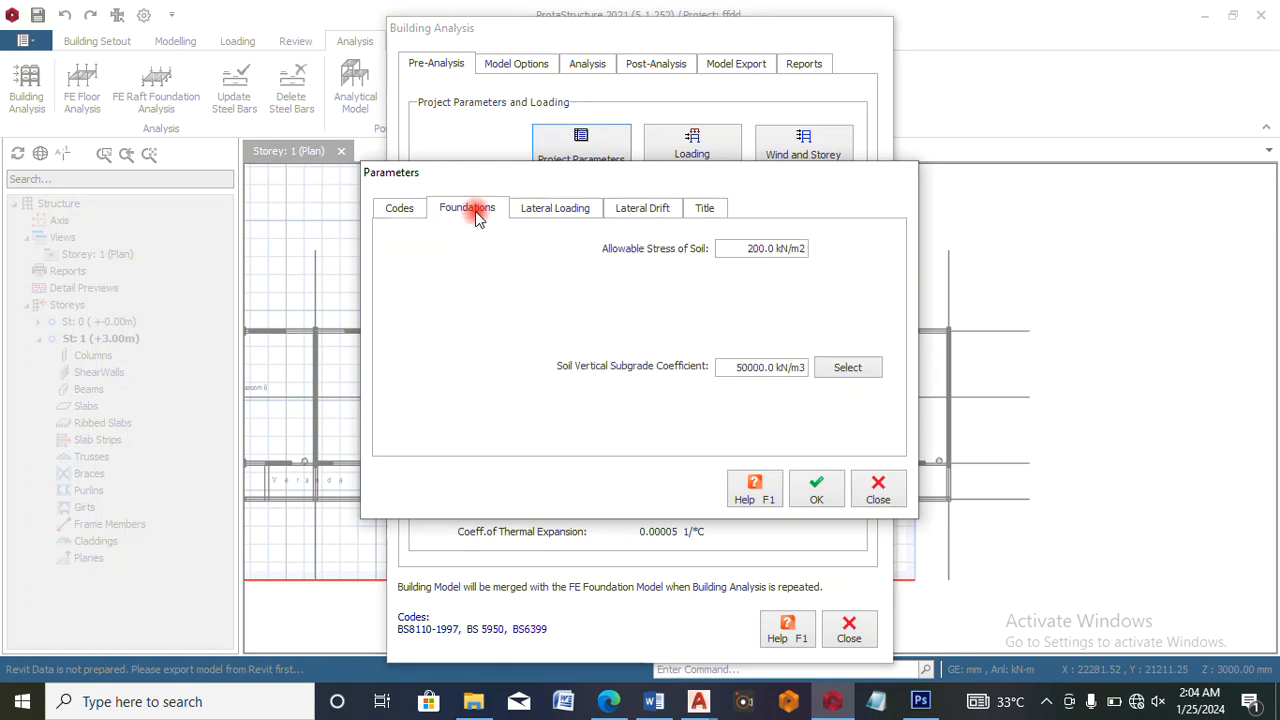
left_click_drag(745, 246, 772, 251)
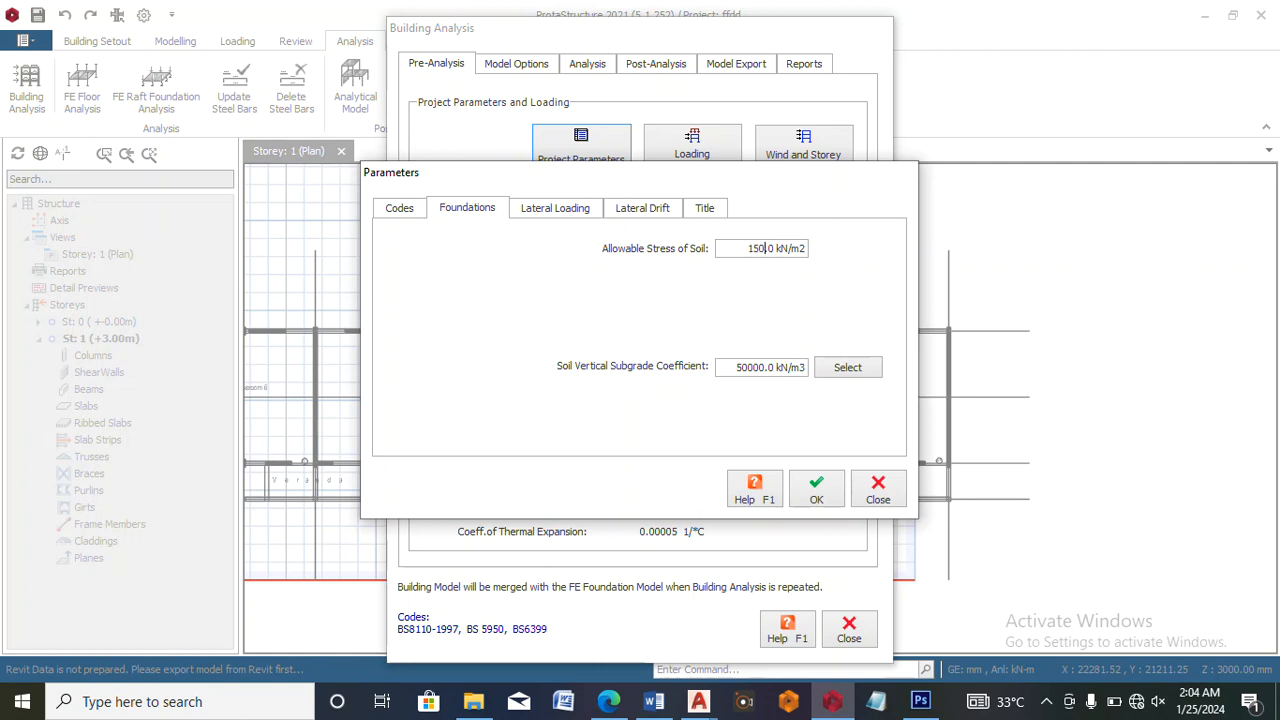
- Set the soil vertical subgrade coefficient to loose sand's lower limit of 4800 kN/m3 and review the lateral loading and drift parameters
left_click(847, 369)
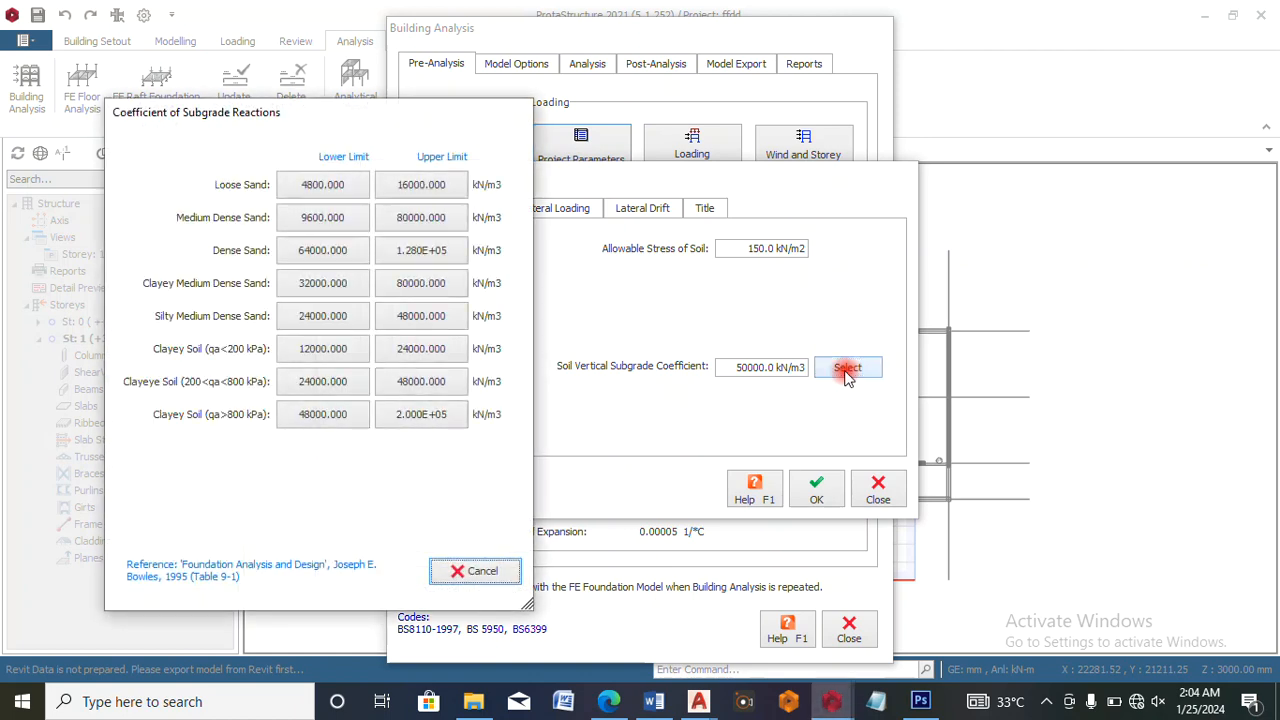
left_click(323, 186)
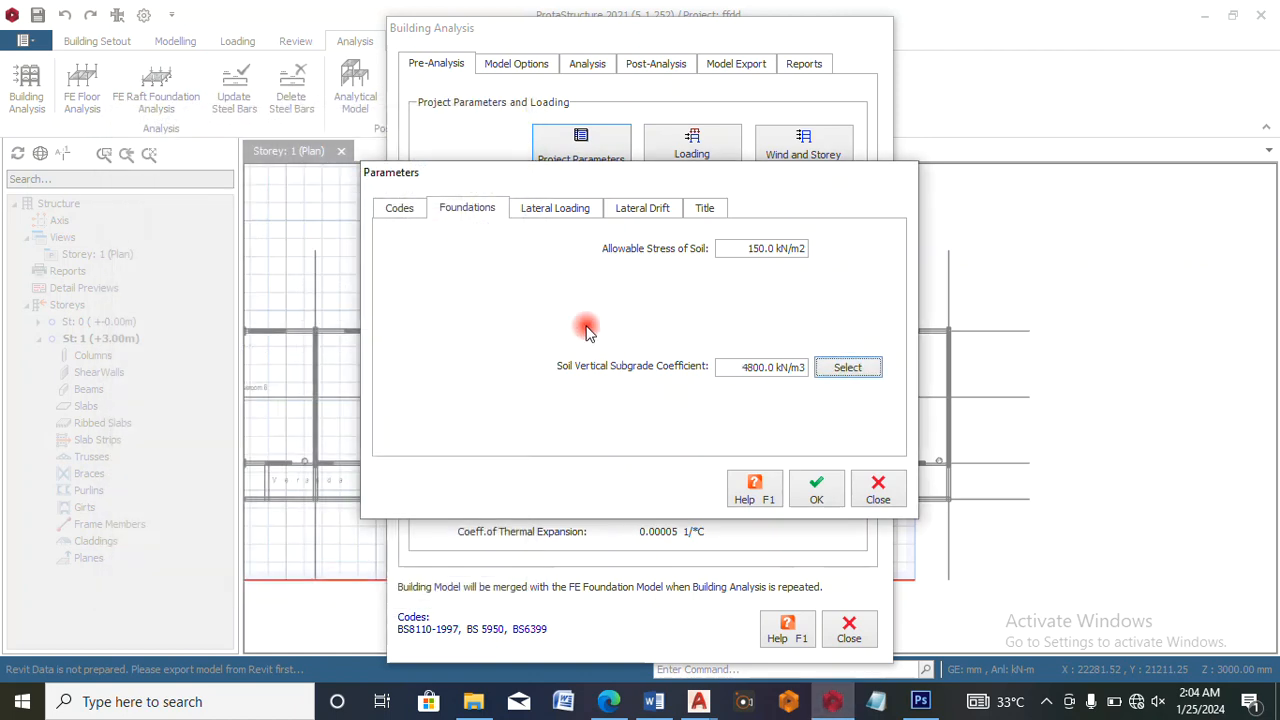
left_click(544, 214)
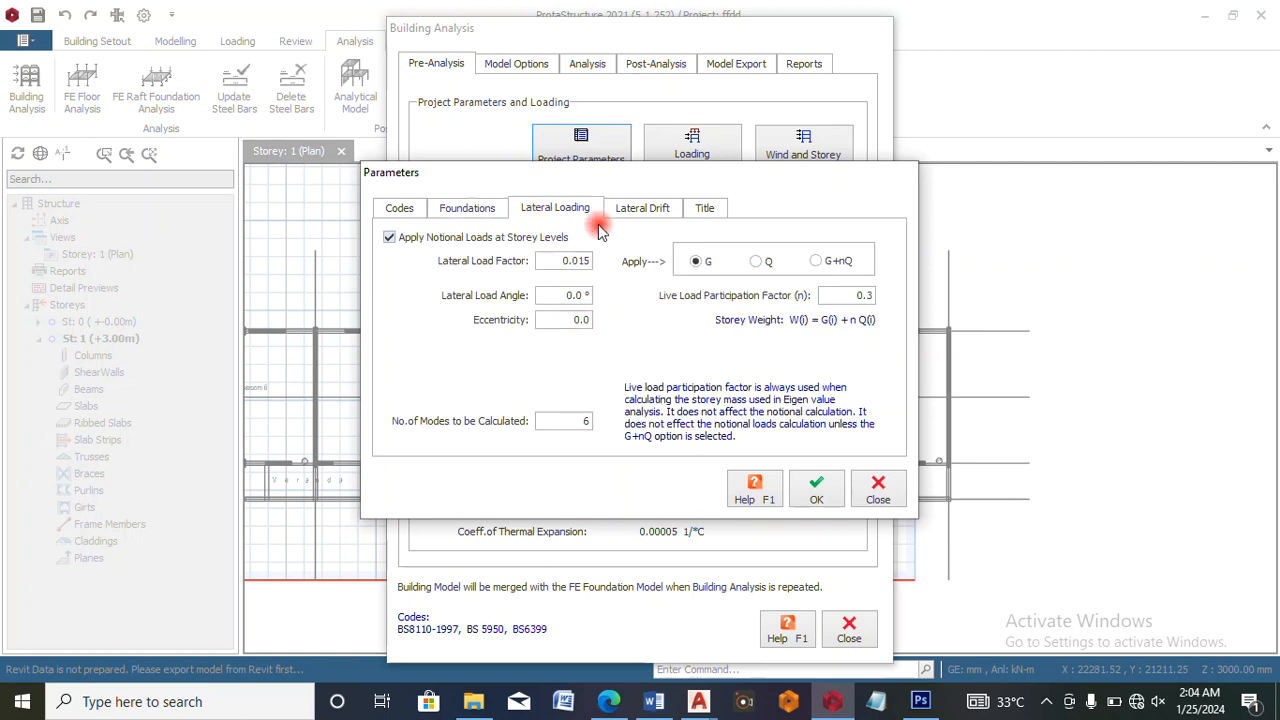
left_click(640, 209)
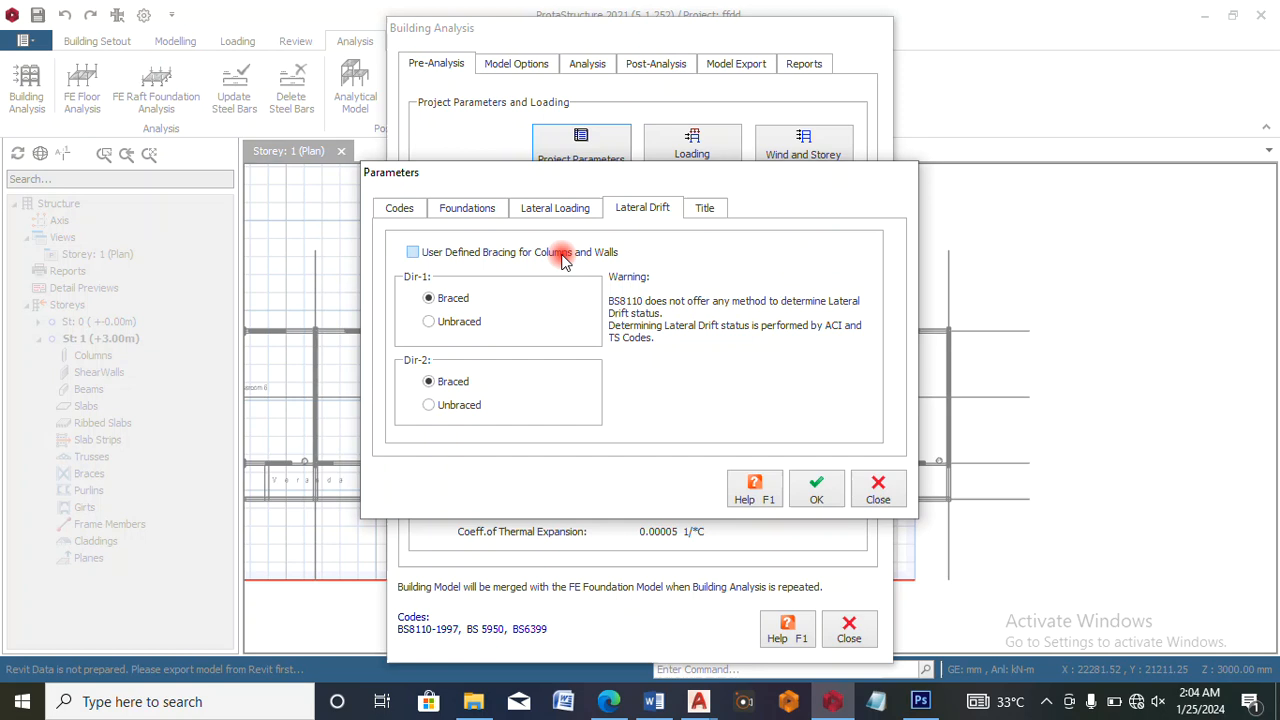
- Fill in the project title with header "my work", the maker's and checker's names, project number 1 and date 26/1/20, and accept the parameters
left_click(701, 209)
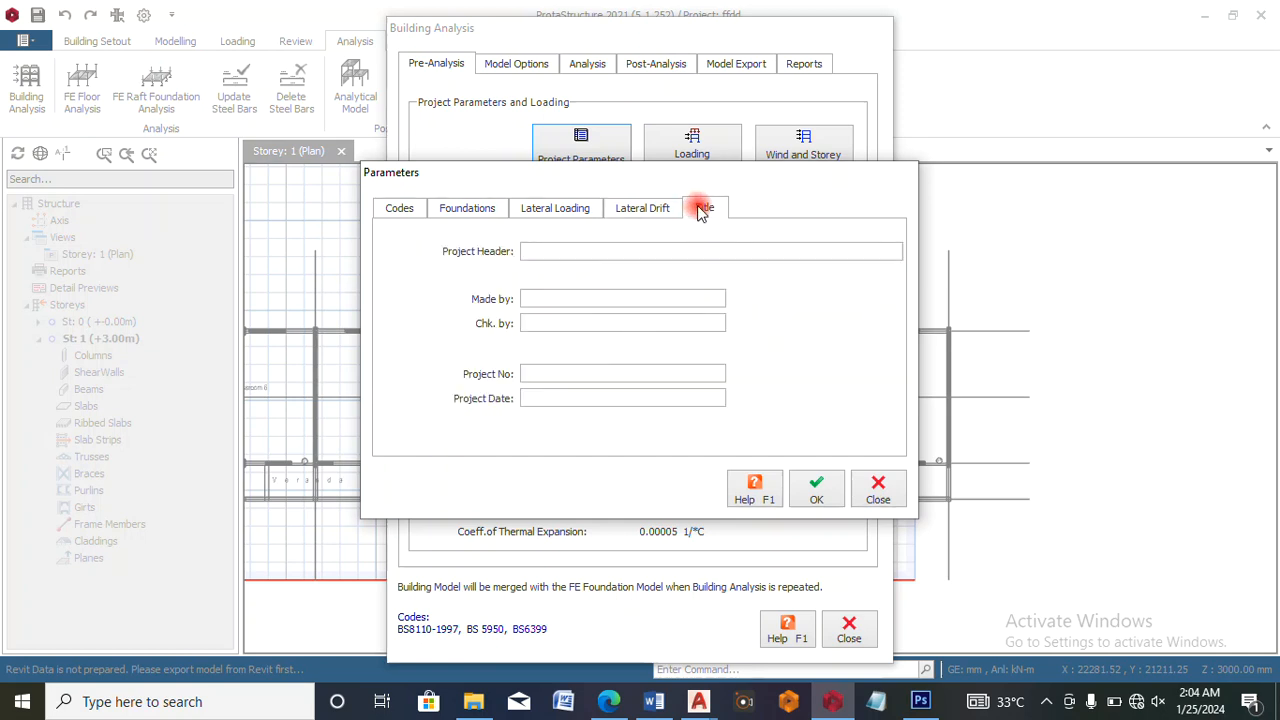
left_click(527, 251)
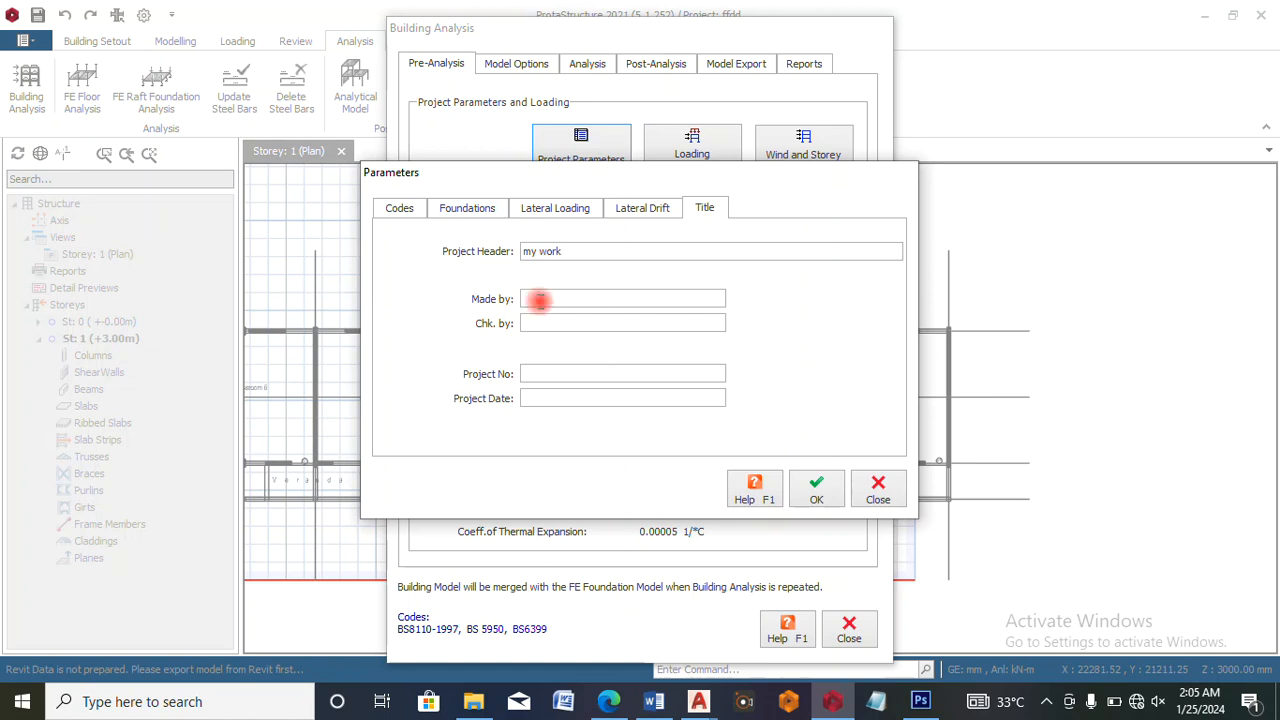
type("engr B.A")
left_click(547, 323)
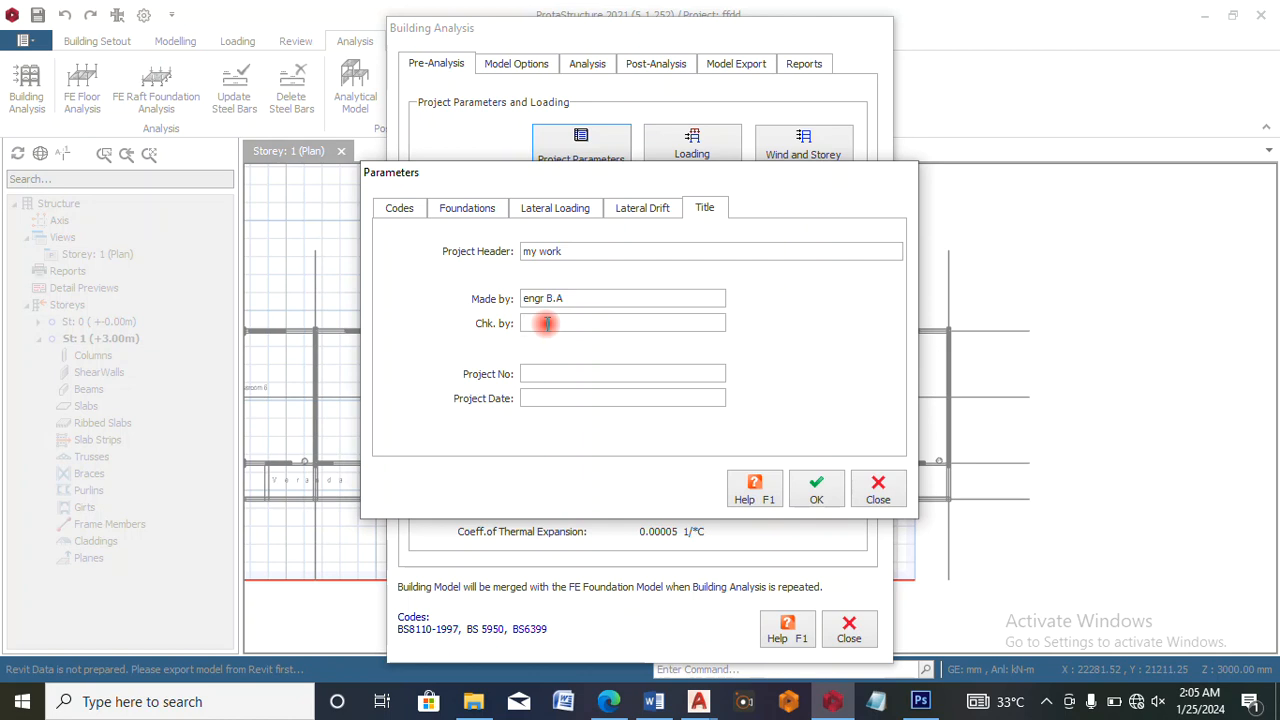
type("Engr EZRA")
left_click(545, 376)
type("1")
left_click(539, 396)
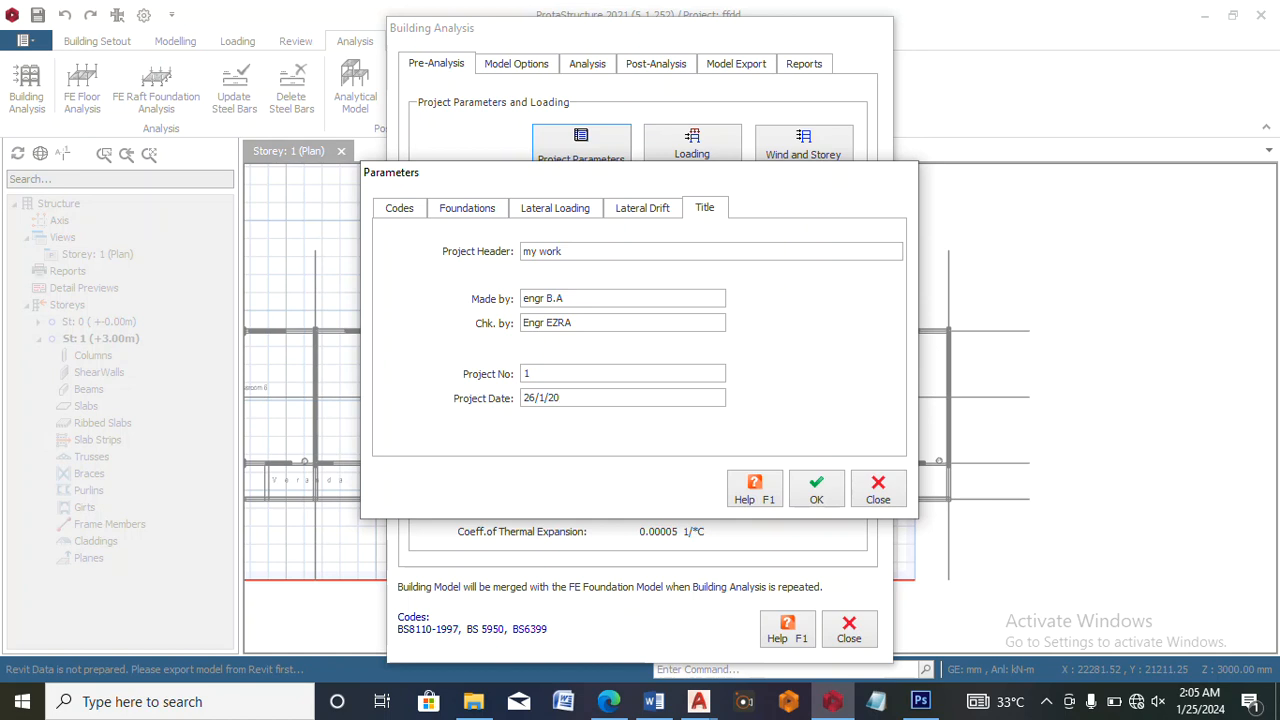
left_click(815, 490)
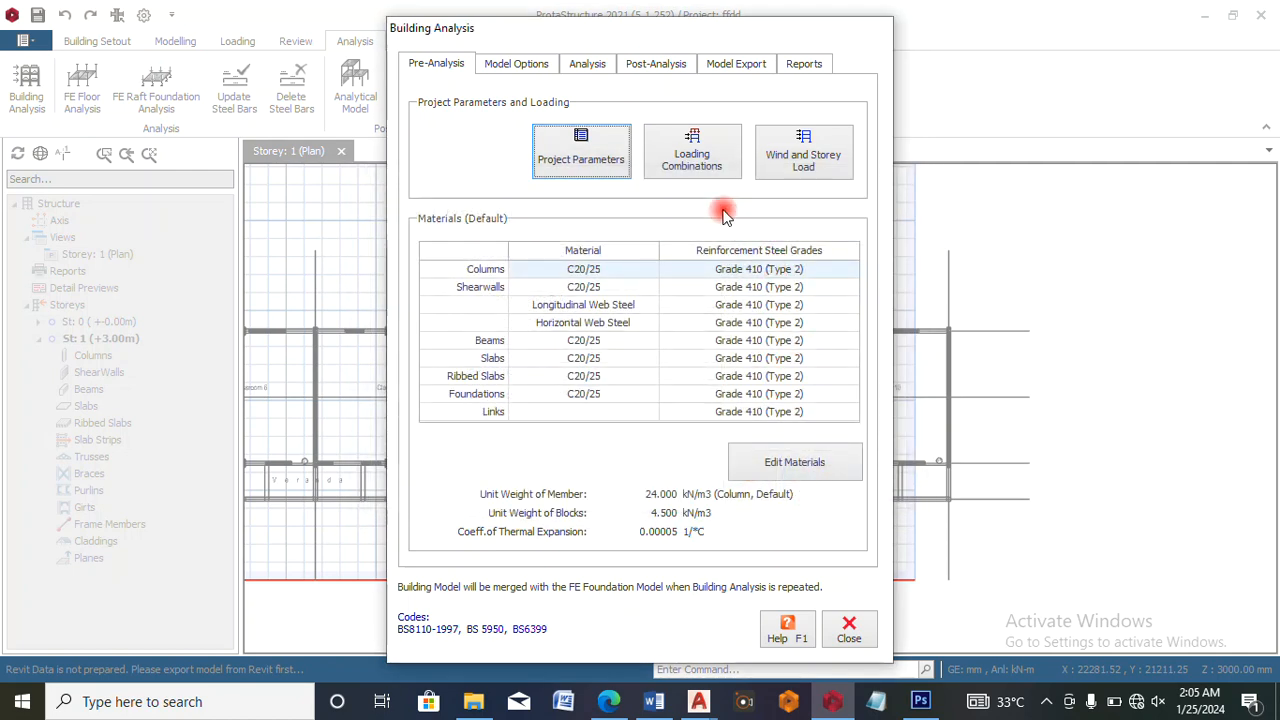
- Generate the default load combinations with the Loading Generator, review the load cases and accept the combinations
left_click(716, 170)
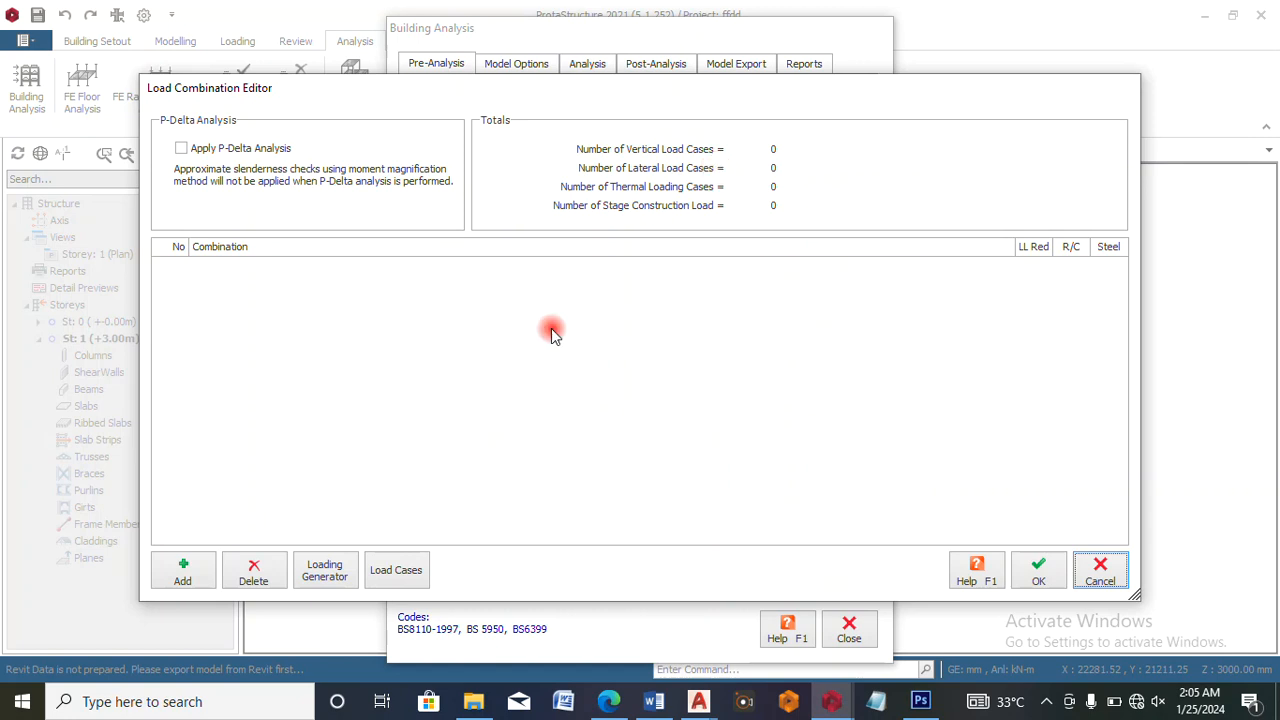
left_click(313, 573)
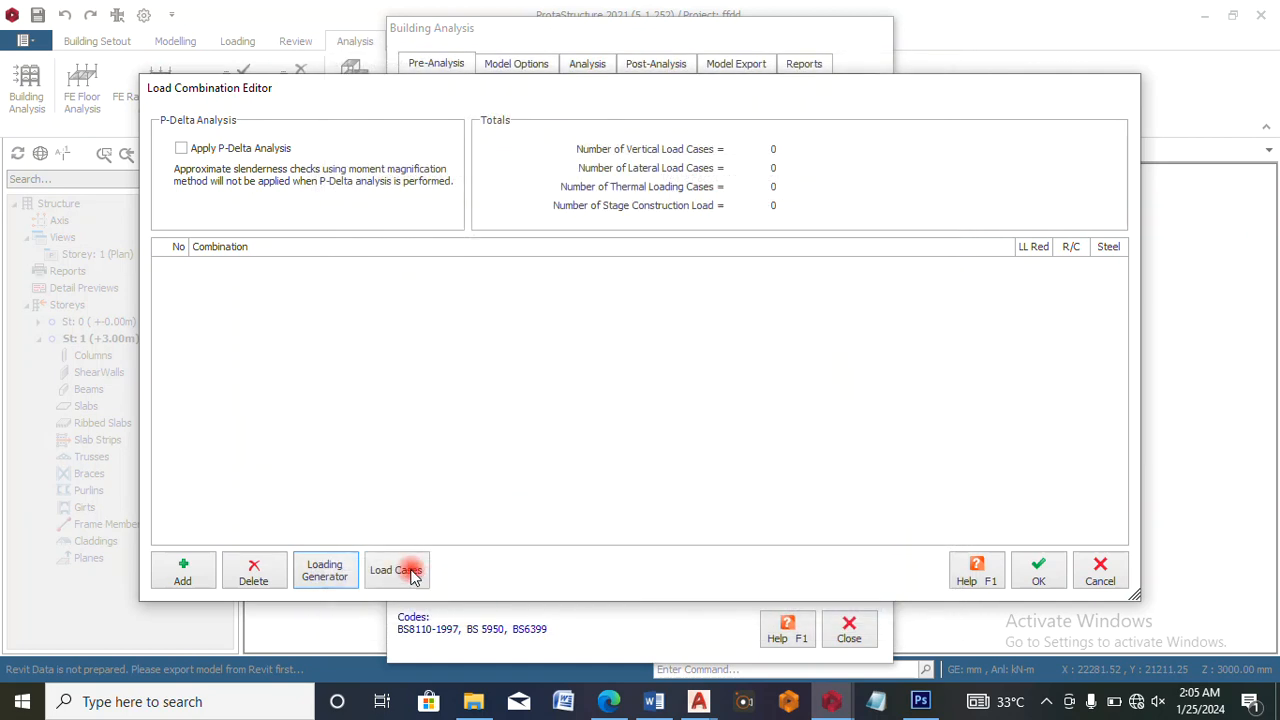
left_click(396, 570)
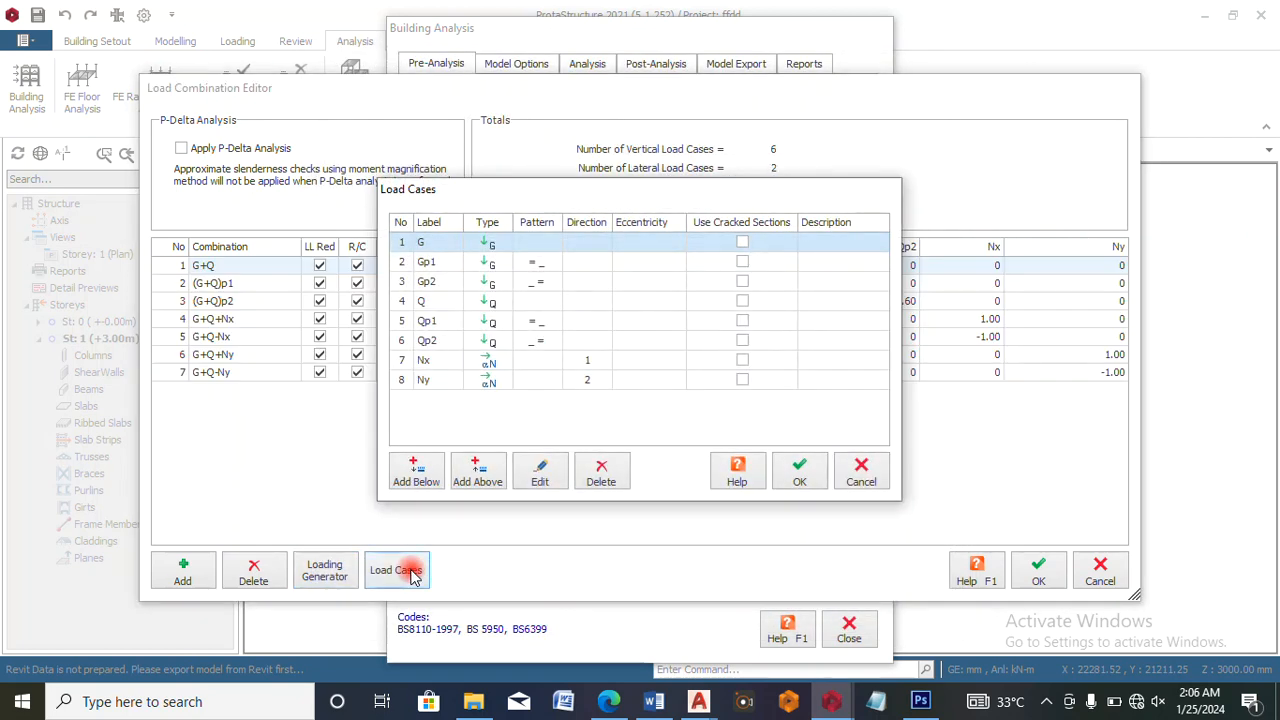
left_click(790, 480)
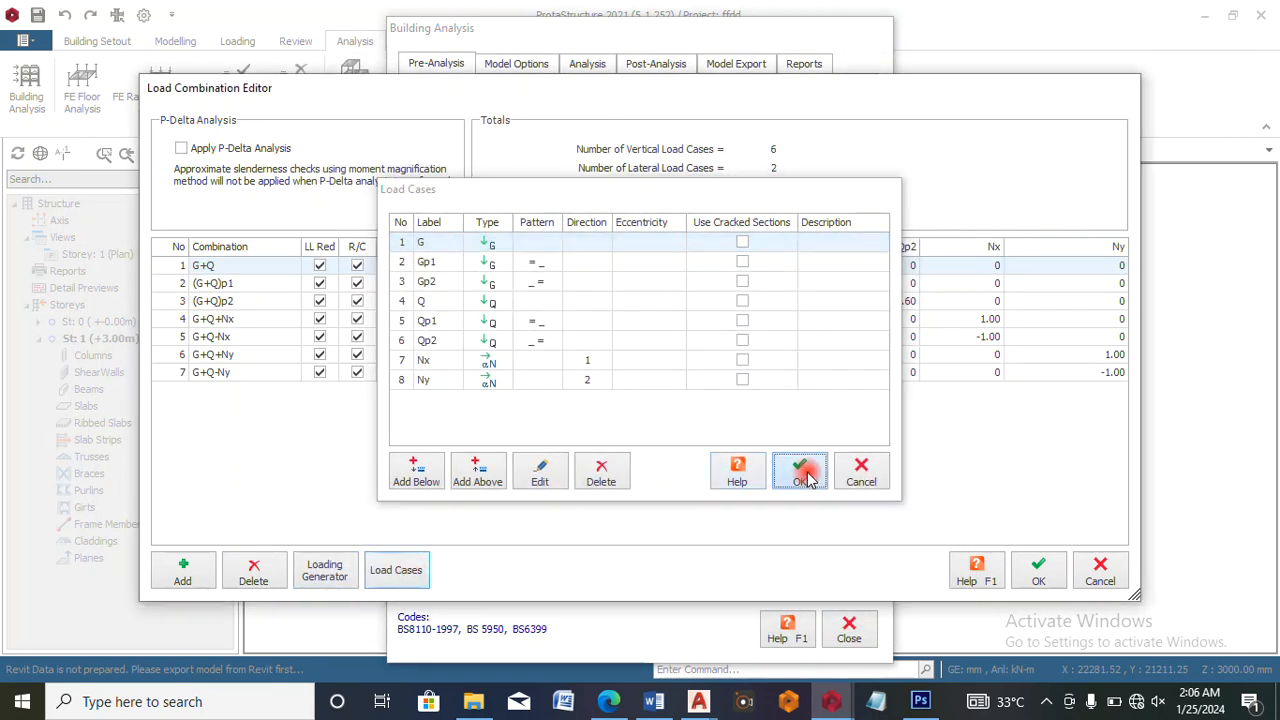
left_click(1030, 572)
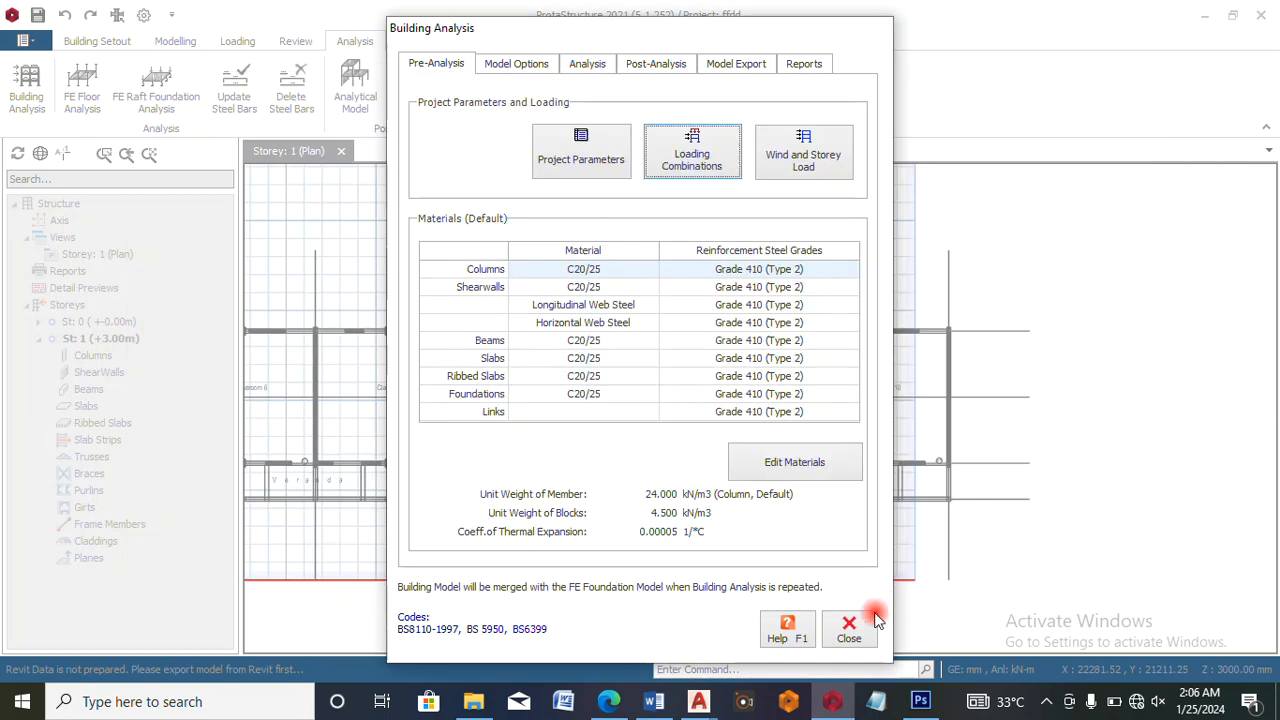
- In the default materials, clear all concrete column rebar diameters and enable only Y12 and Y16
left_click(795, 464)
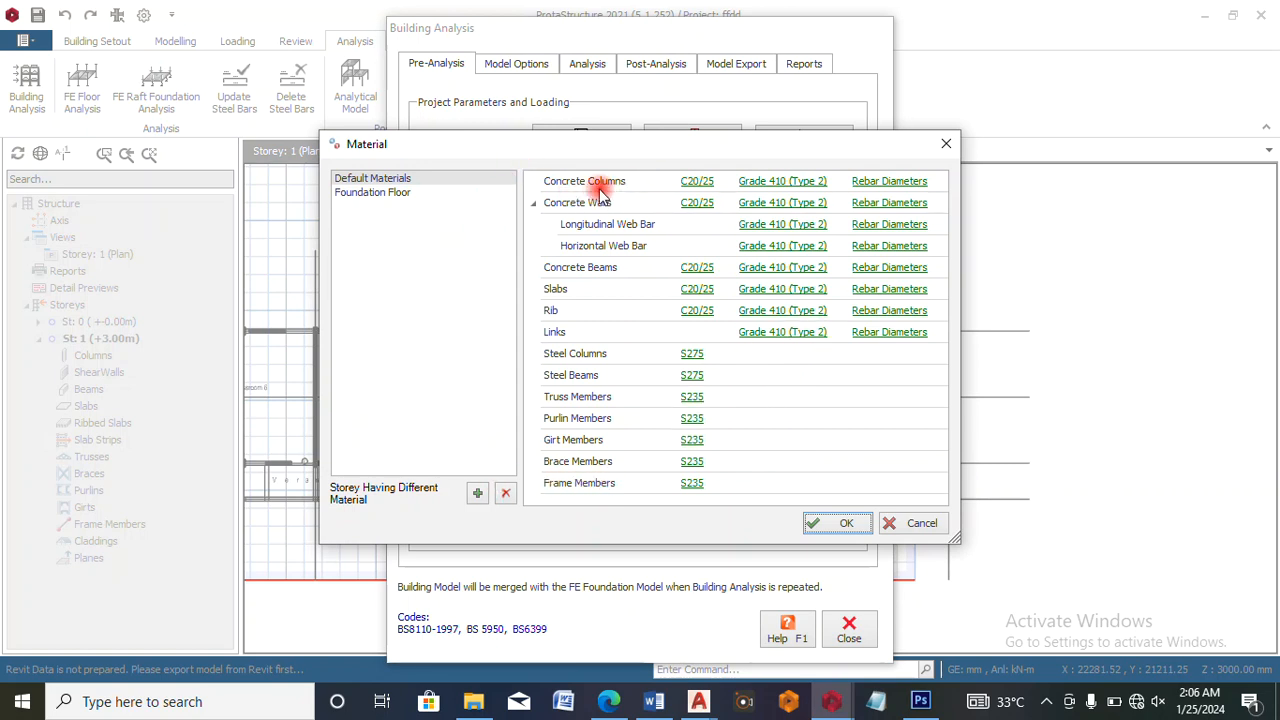
left_click(882, 189)
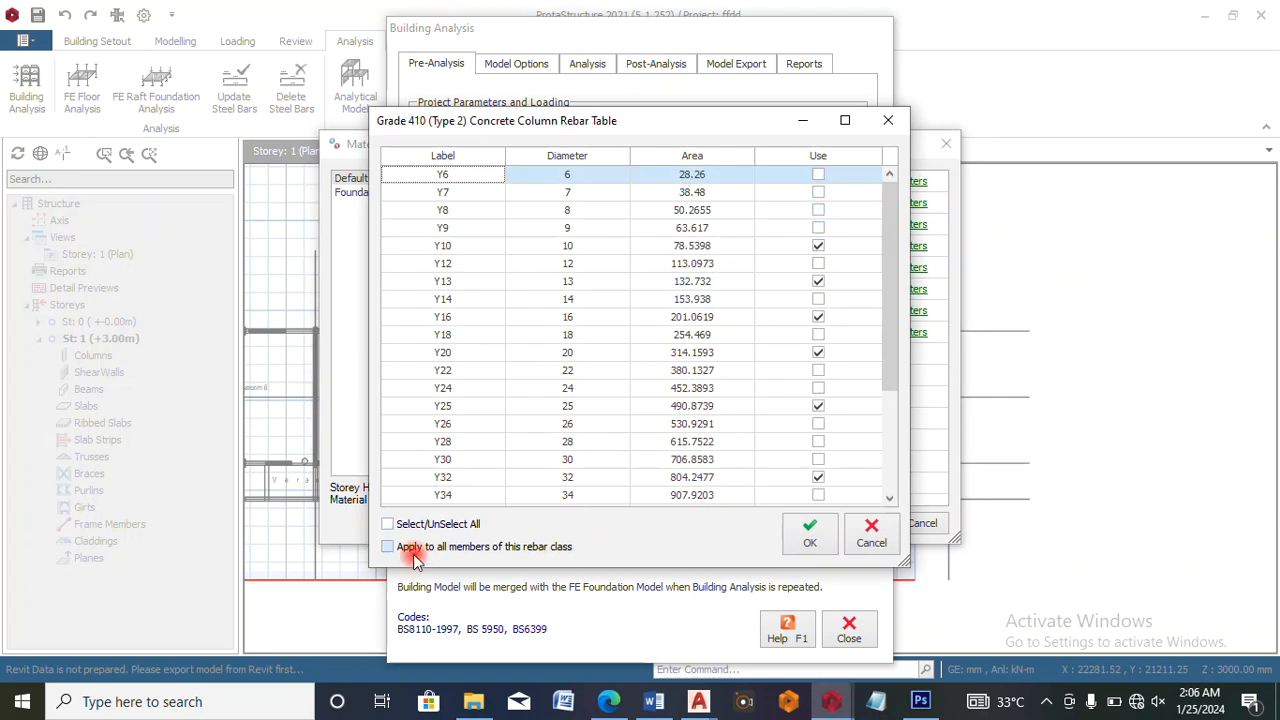
left_click(388, 527)
left_click(388, 527)
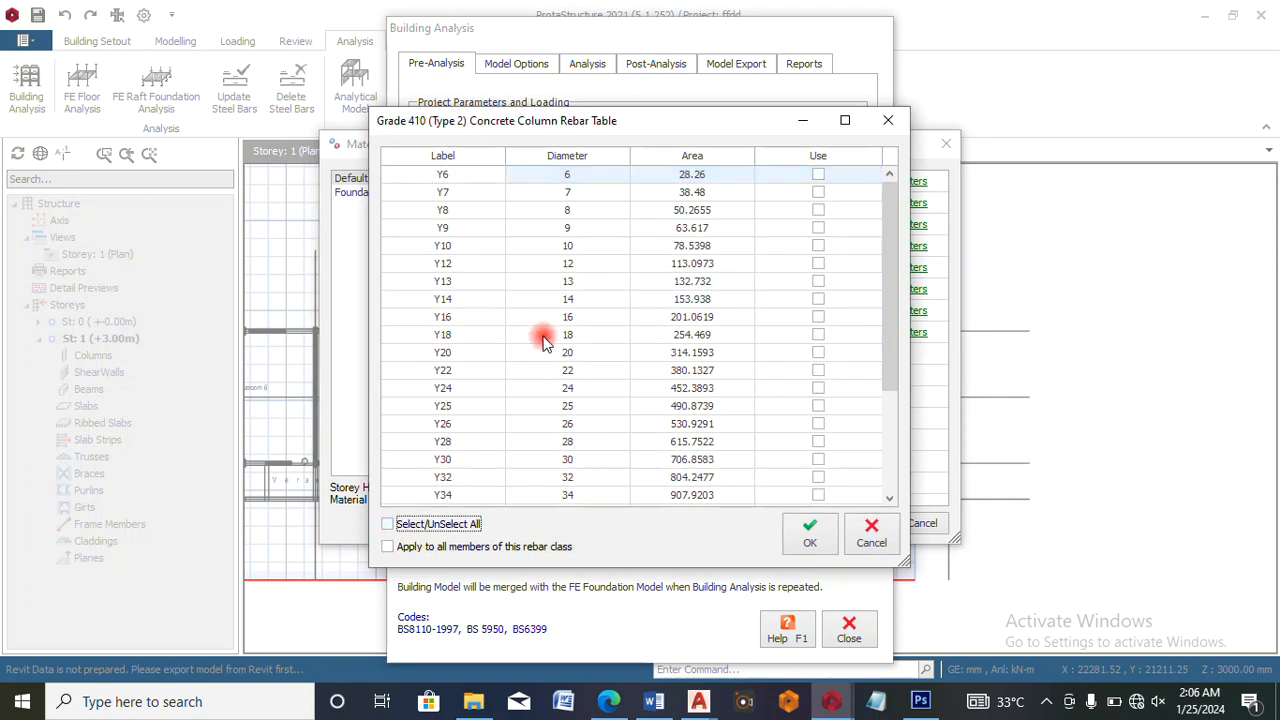
left_click(818, 263)
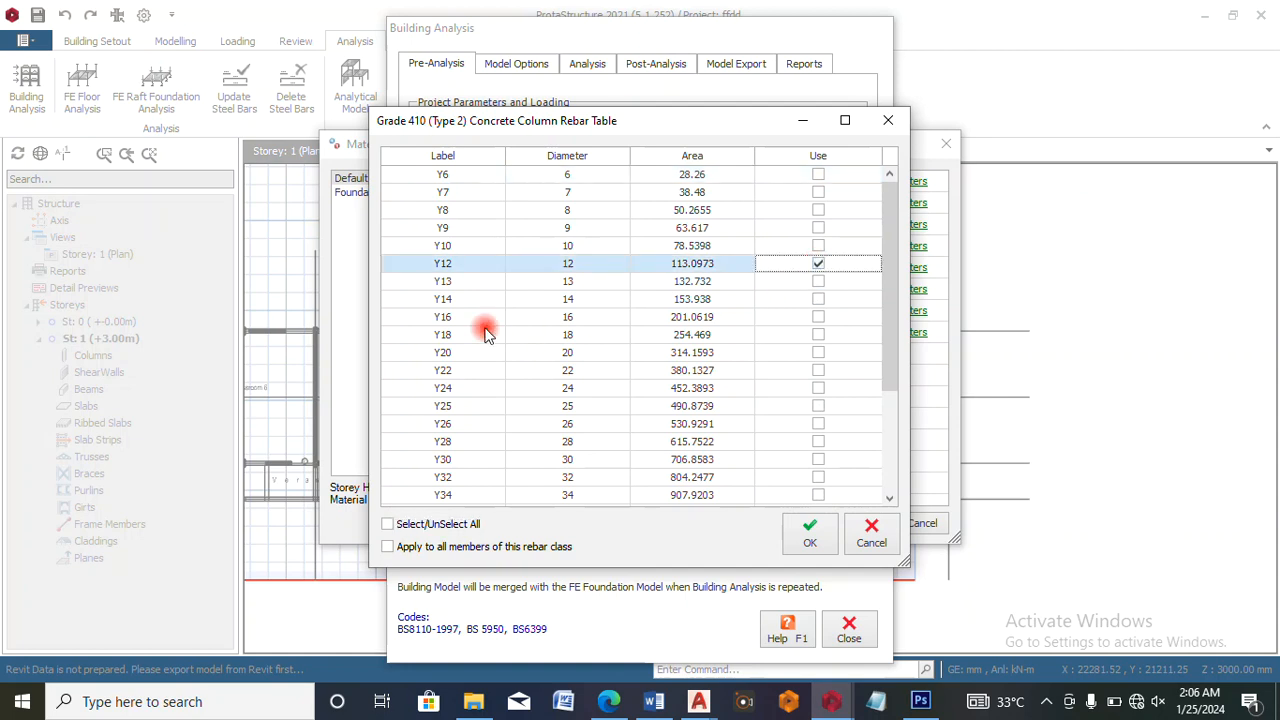
left_click(818, 318)
left_click(810, 534)
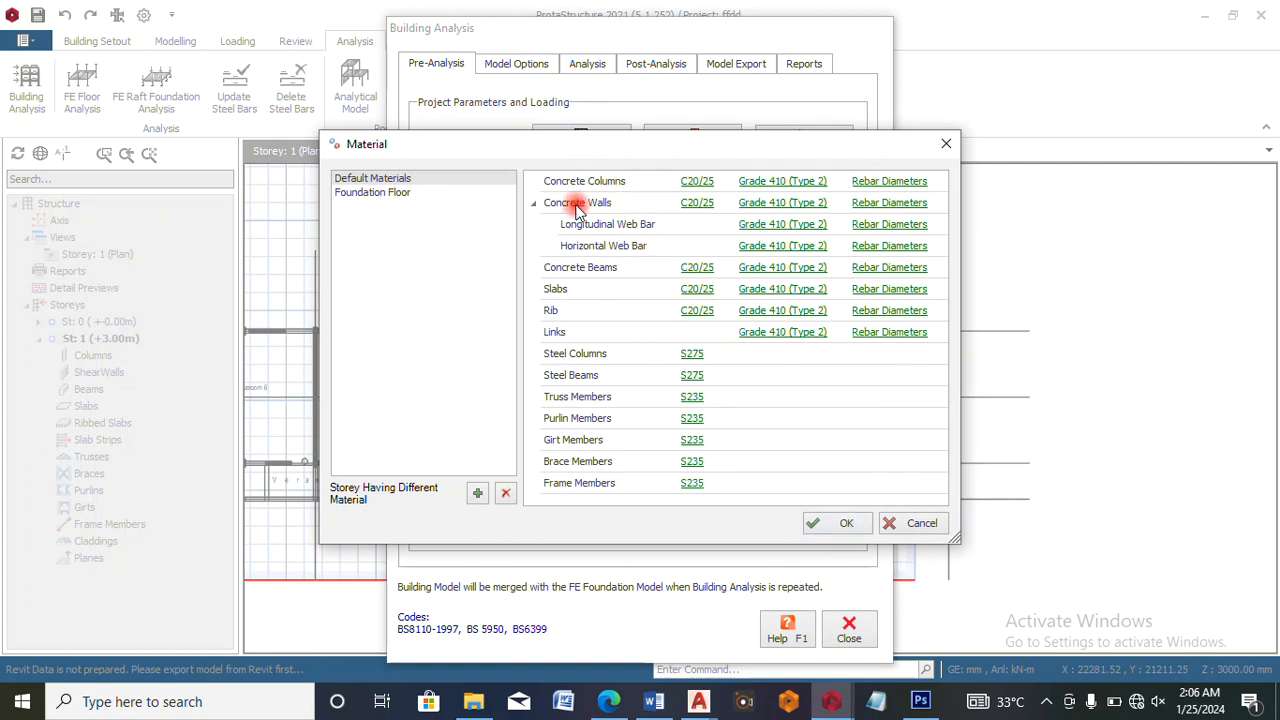
- Clear all rebar diameters for the concrete walls and enable Y12
left_click(866, 202)
left_click(388, 525)
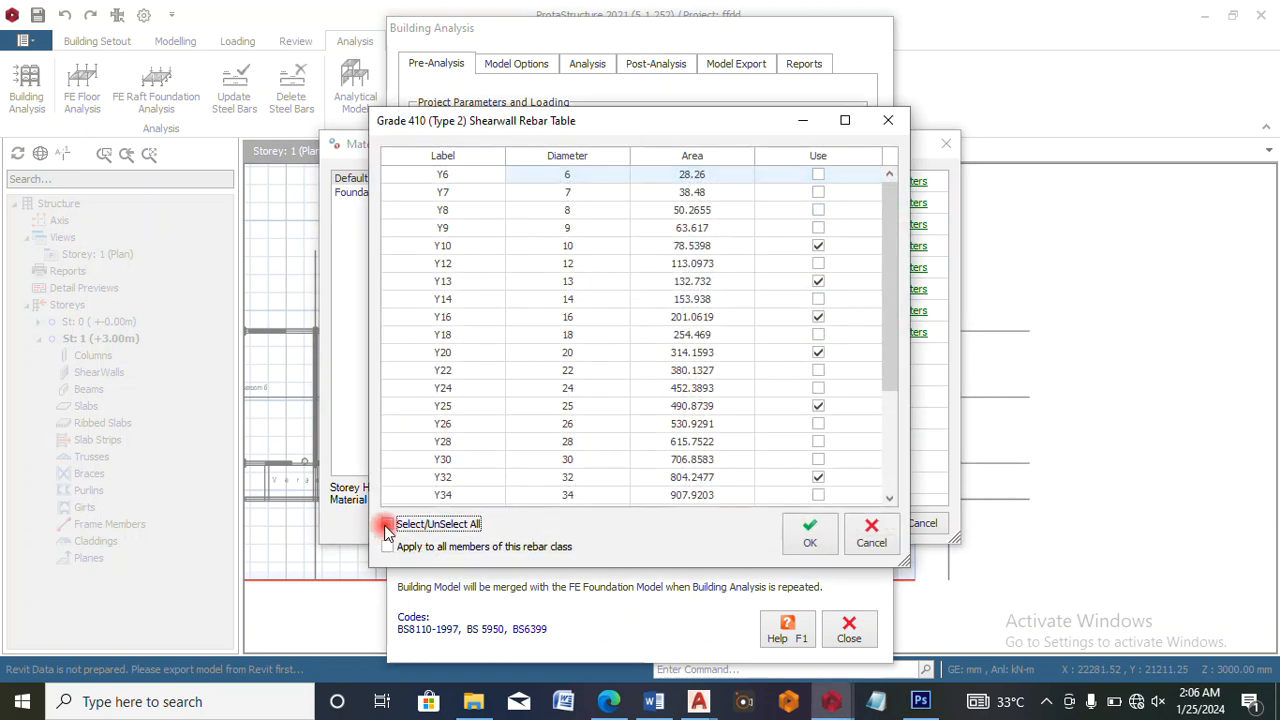
left_click(810, 533)
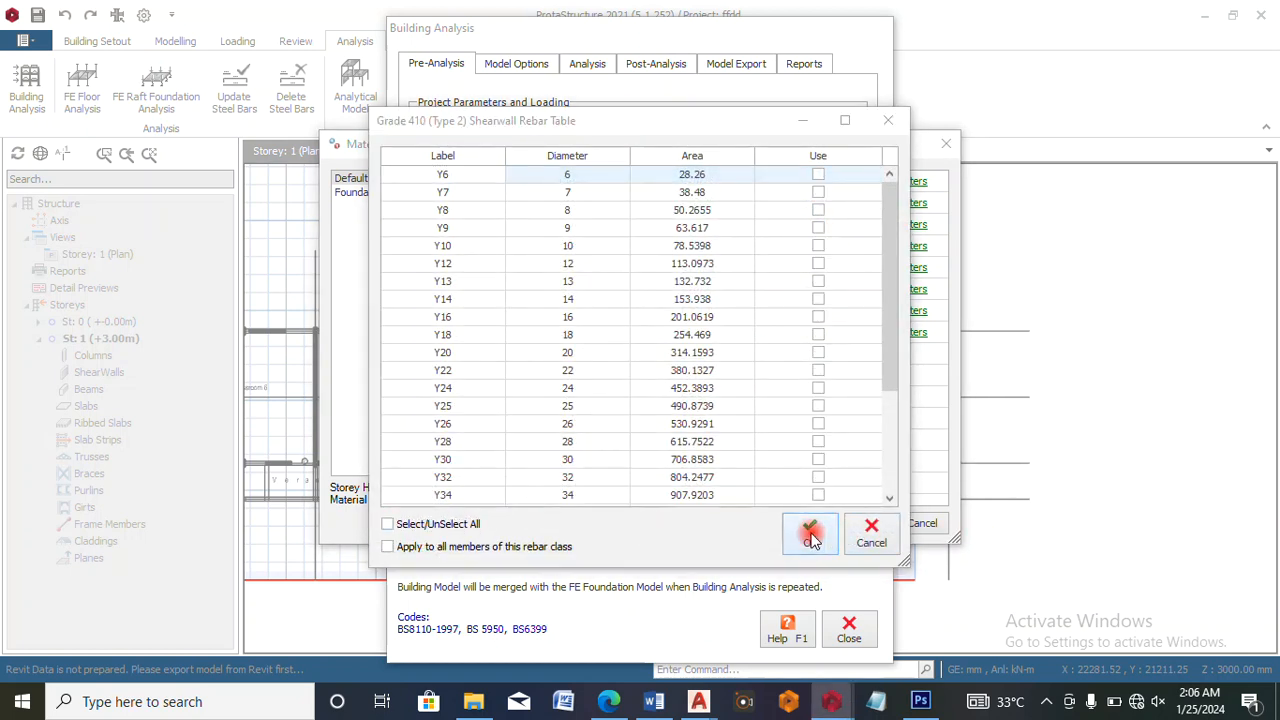
left_click(712, 405)
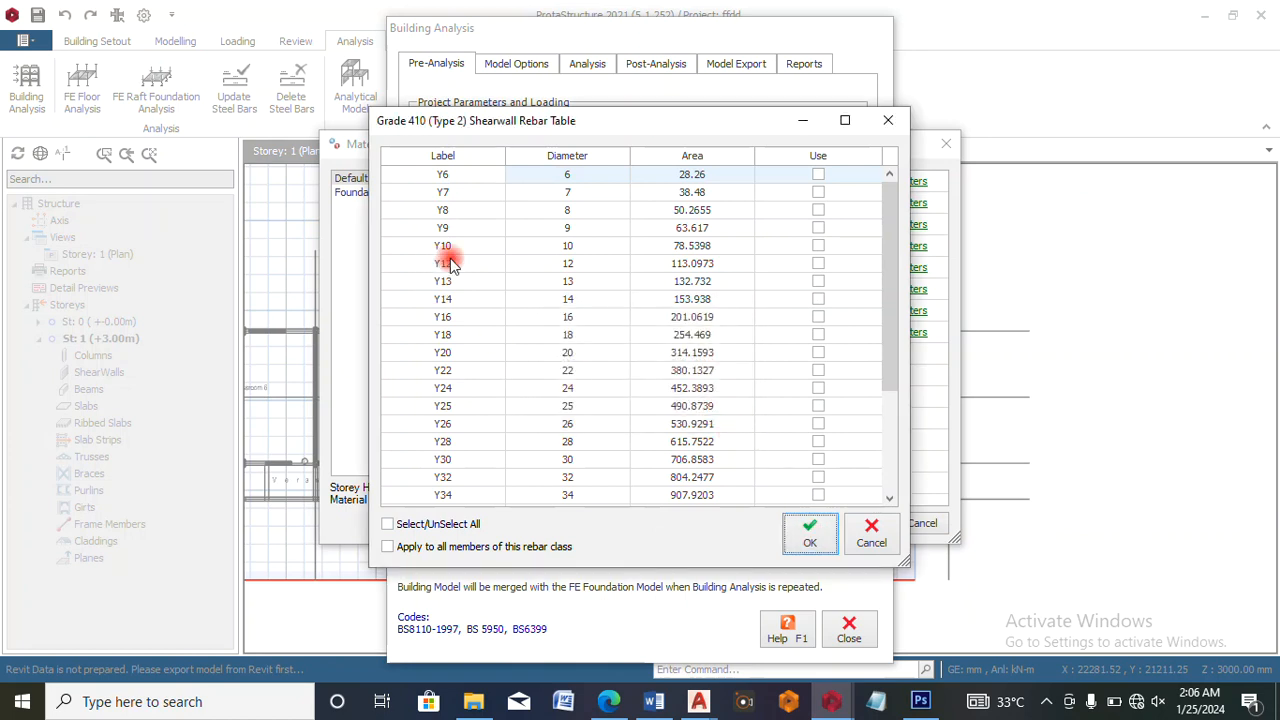
left_click(818, 264)
left_click(808, 530)
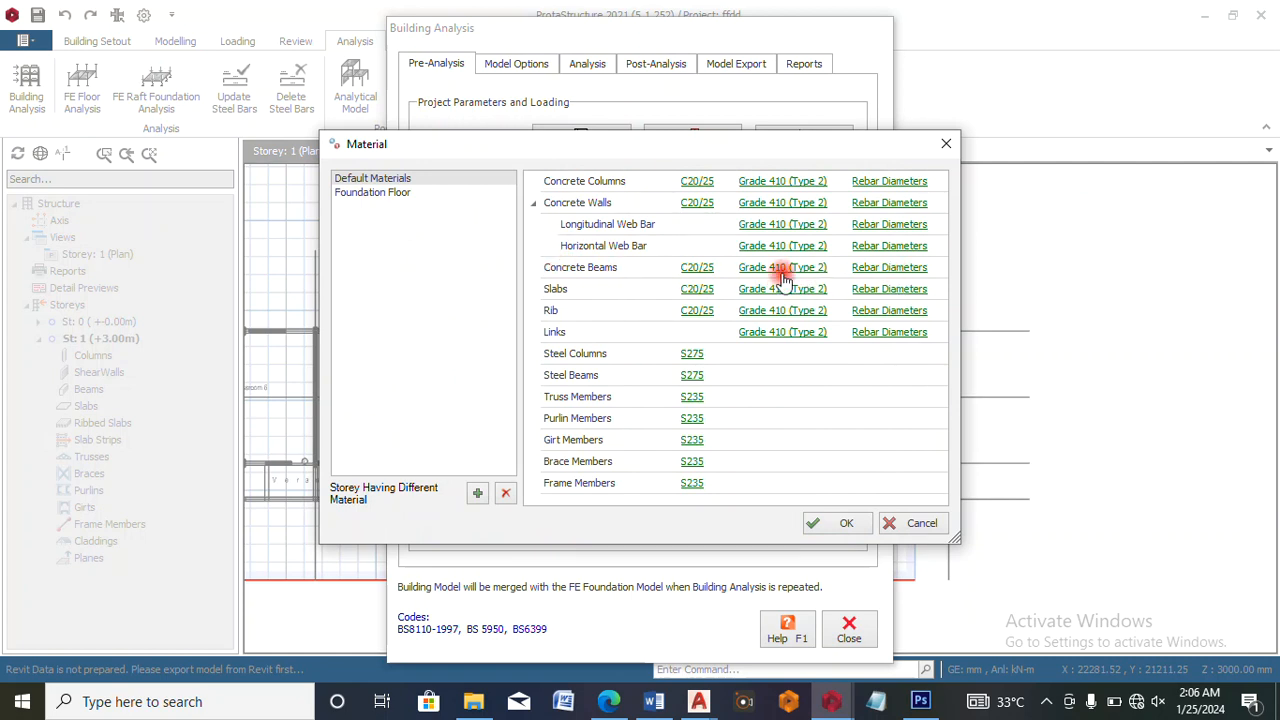
- Clear all rebar diameters for the concrete beams and enable only Y12 and Y16
left_click(879, 270)
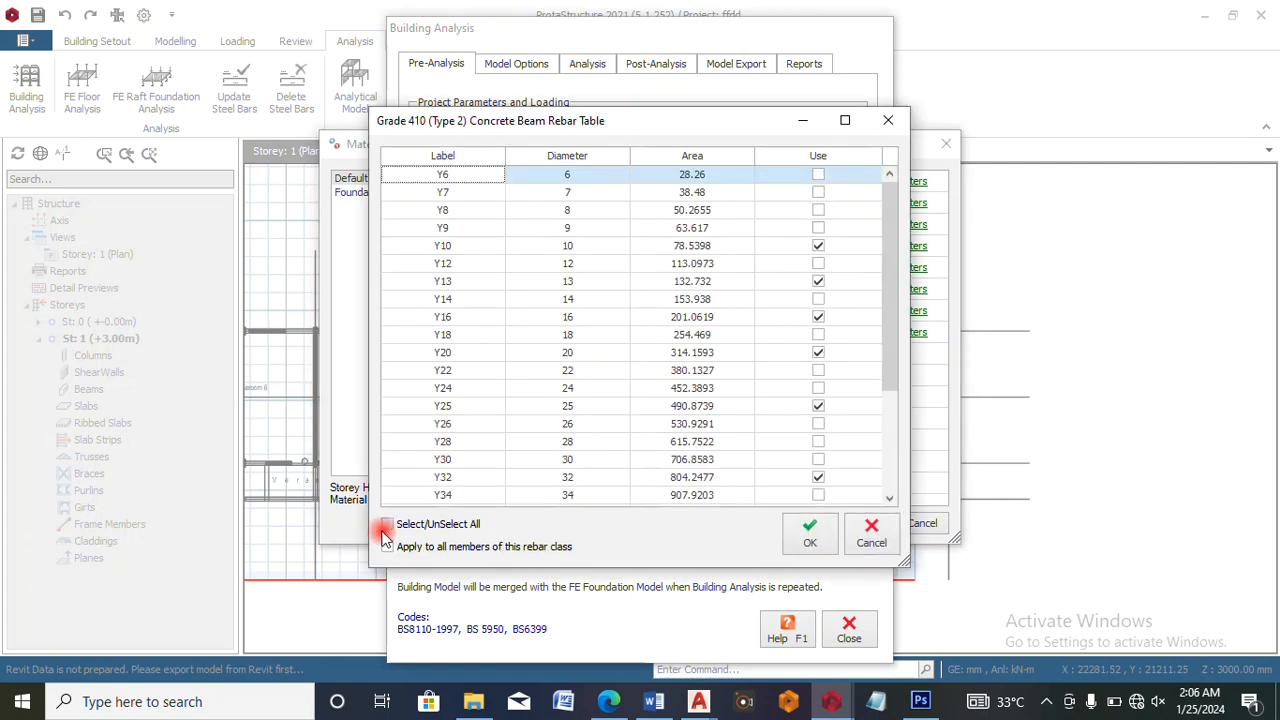
left_click(389, 524)
left_click(389, 524)
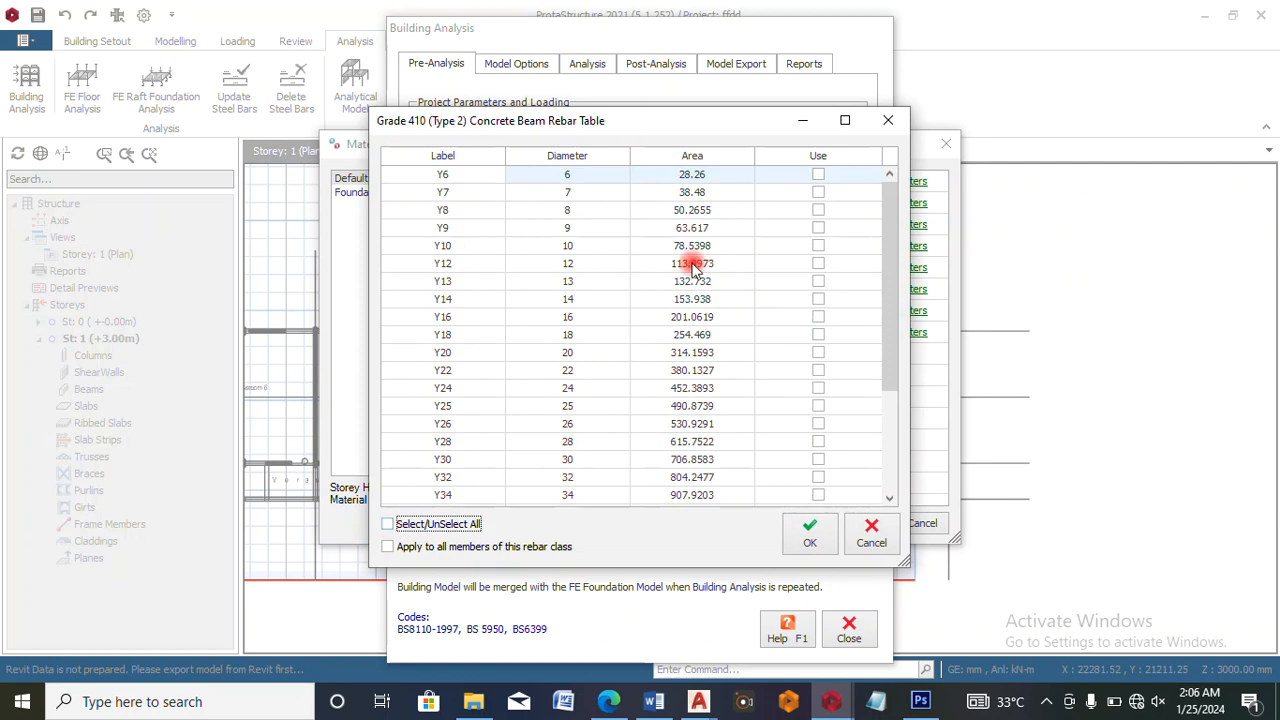
left_click(818, 265)
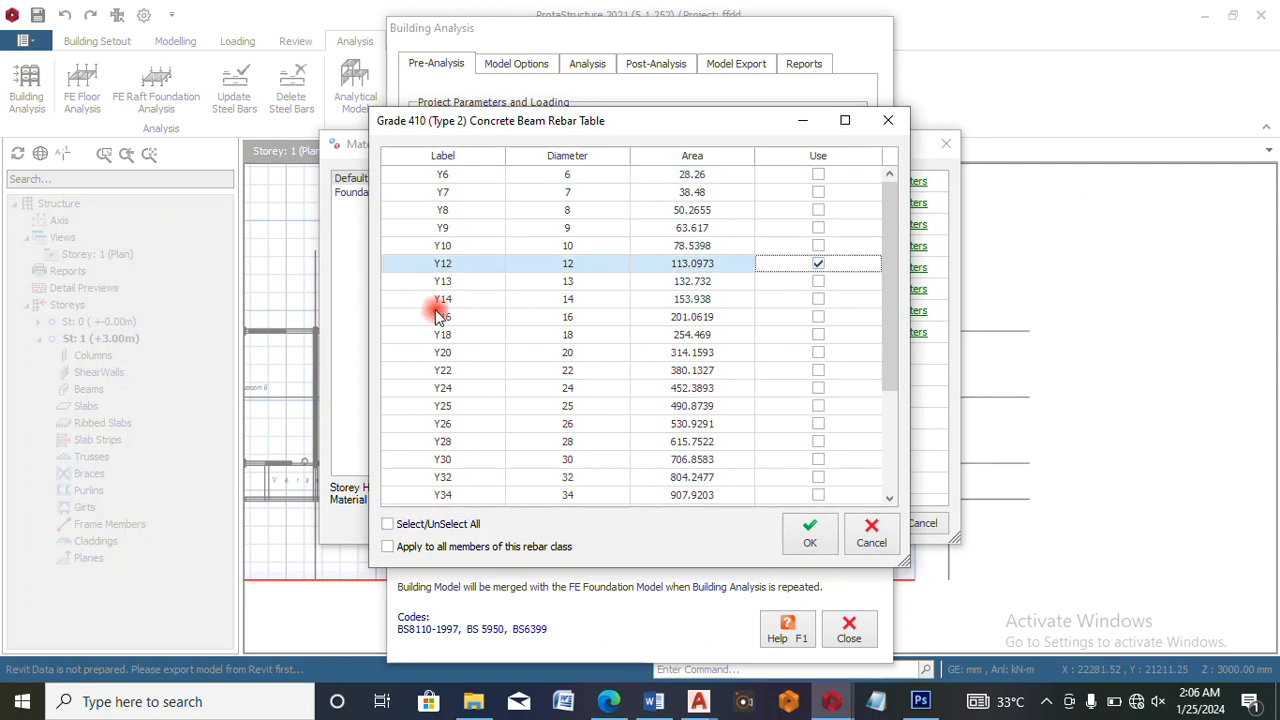
left_click(818, 317)
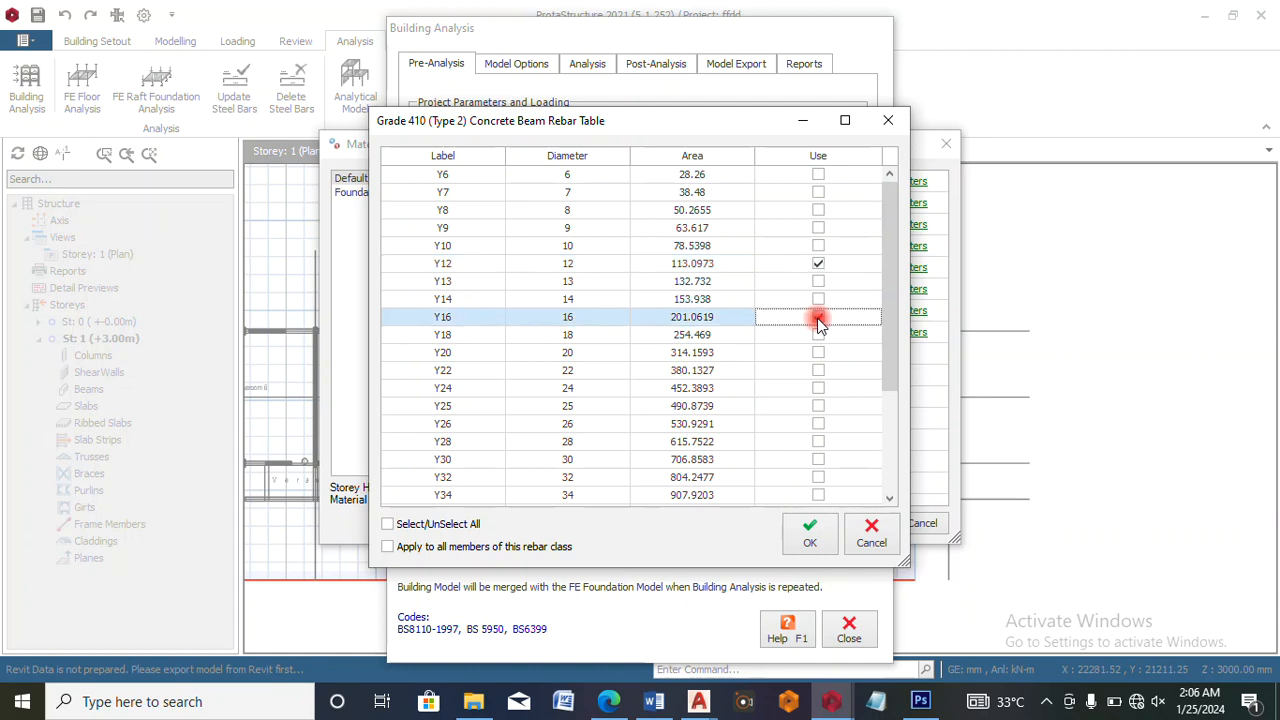
left_click(810, 530)
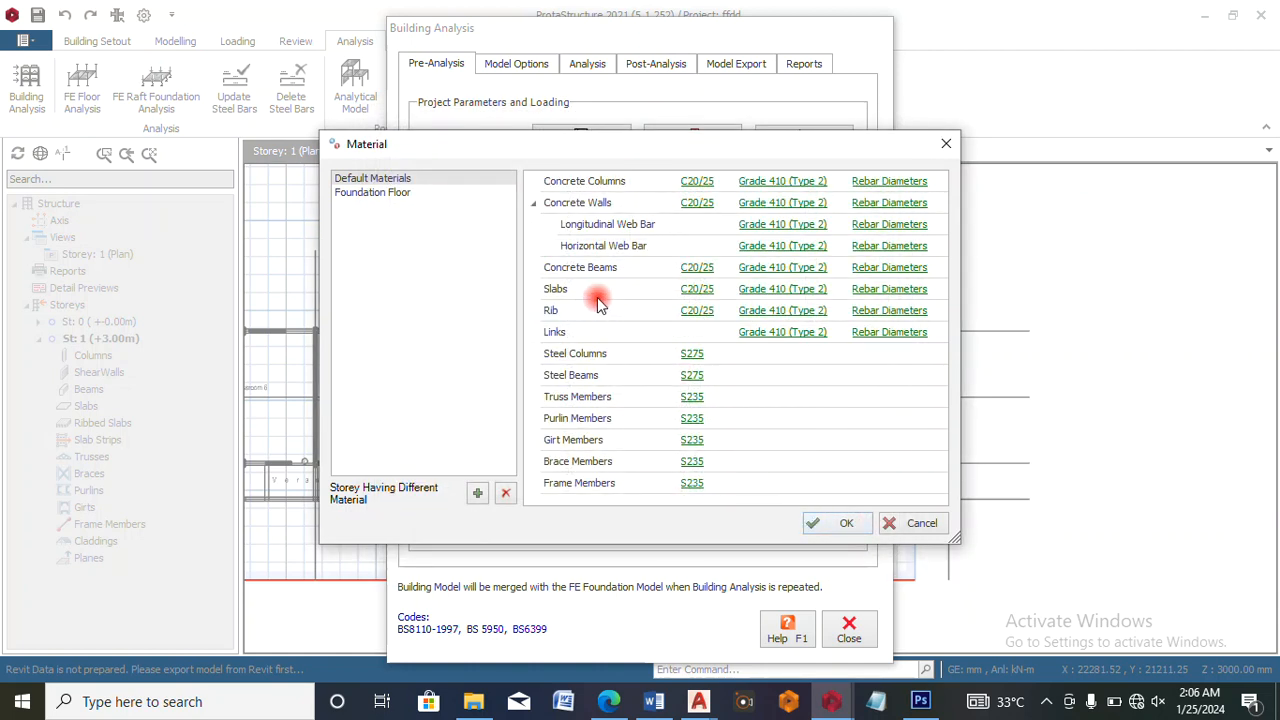
- Clear all rebar diameters for the slabs and enable only Y12
left_click(890, 290)
left_click(388, 524)
left_click(388, 524)
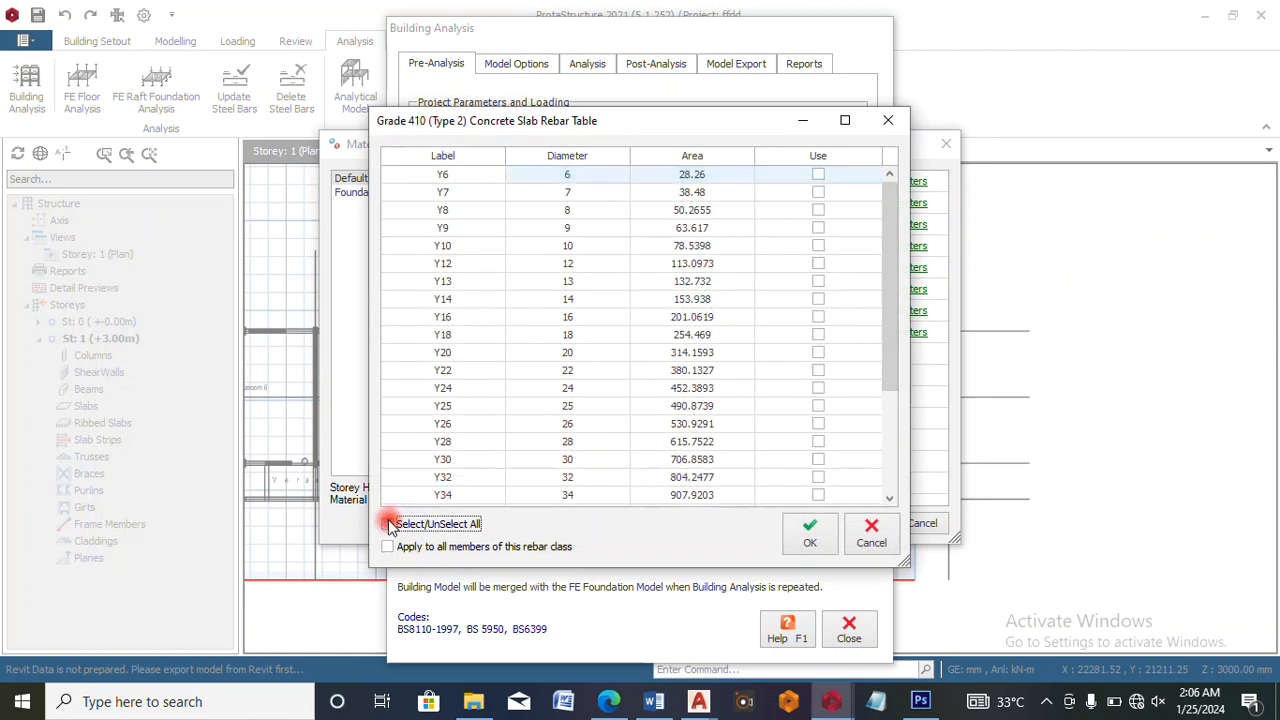
left_click(814, 268)
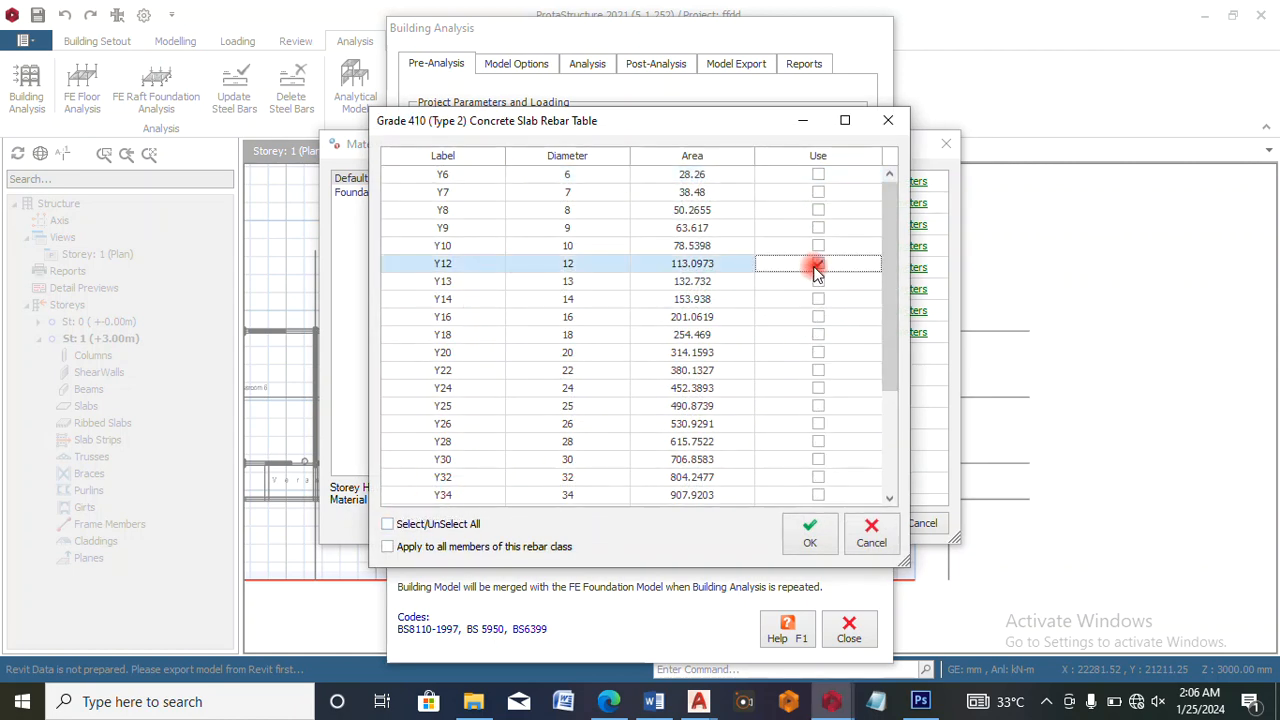
left_click(809, 530)
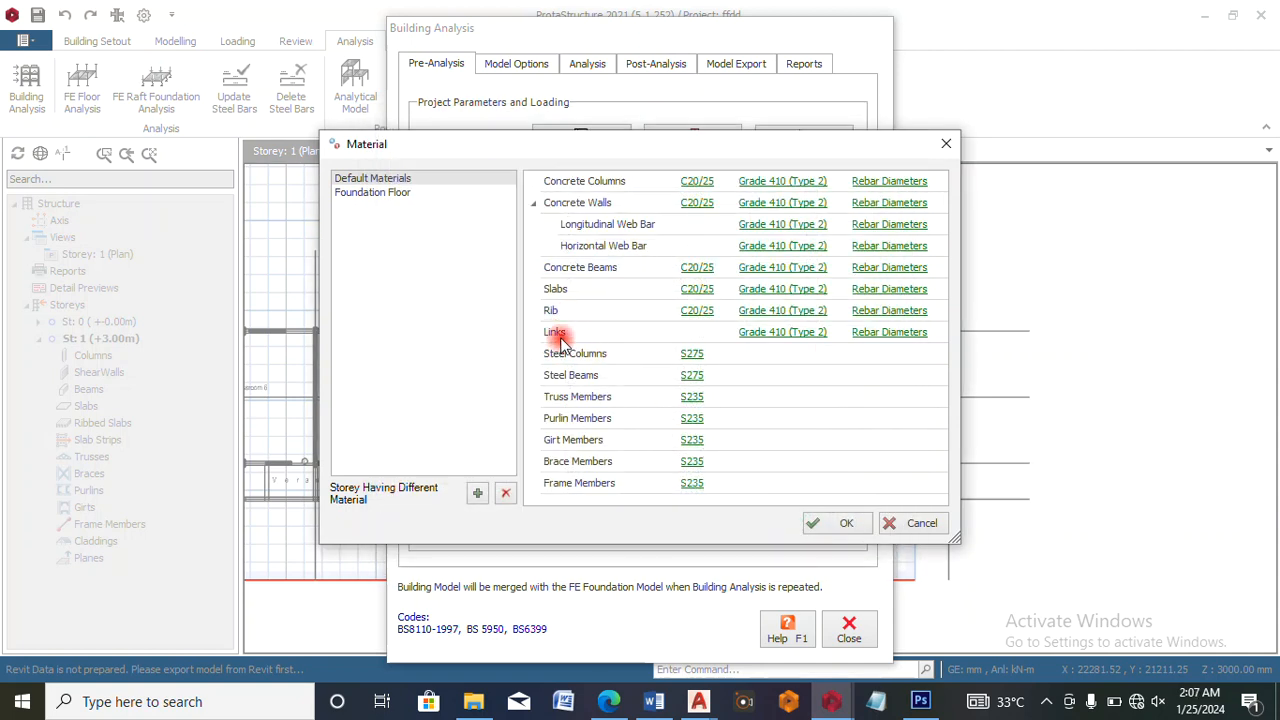
- Clear all rebar diameters for the default links and enable only Y10
left_click(889, 332)
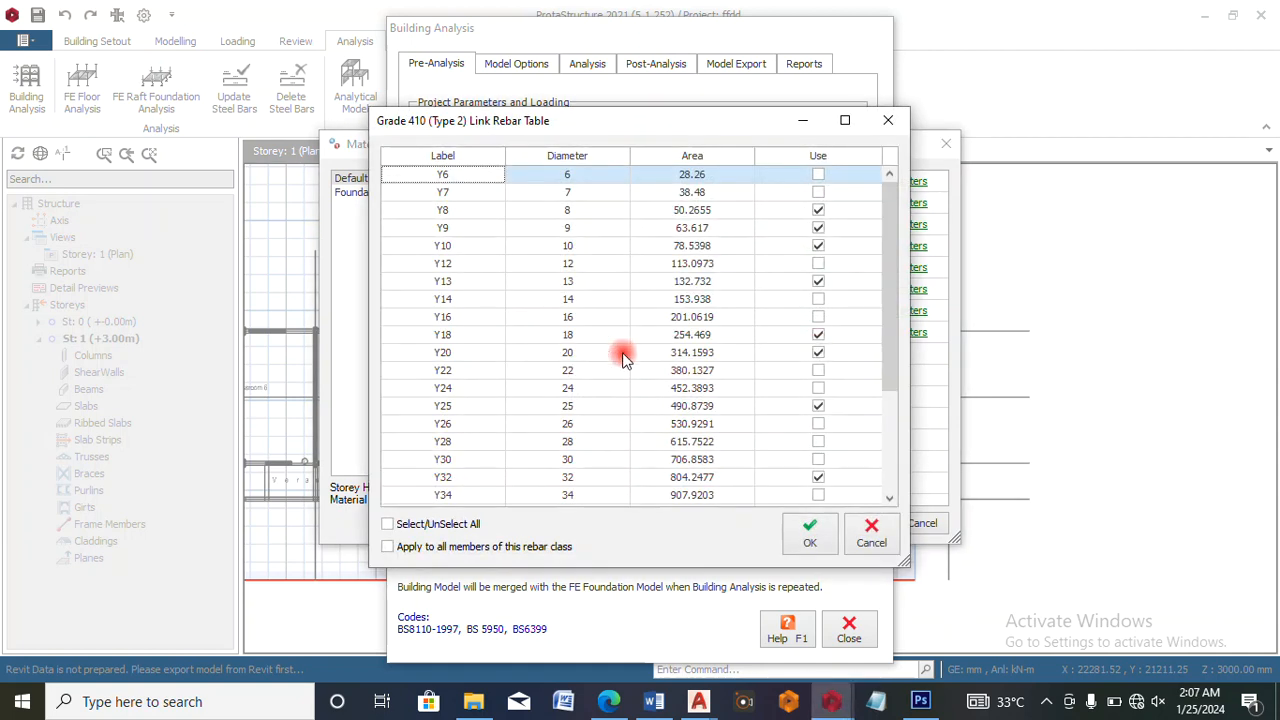
left_click(388, 524)
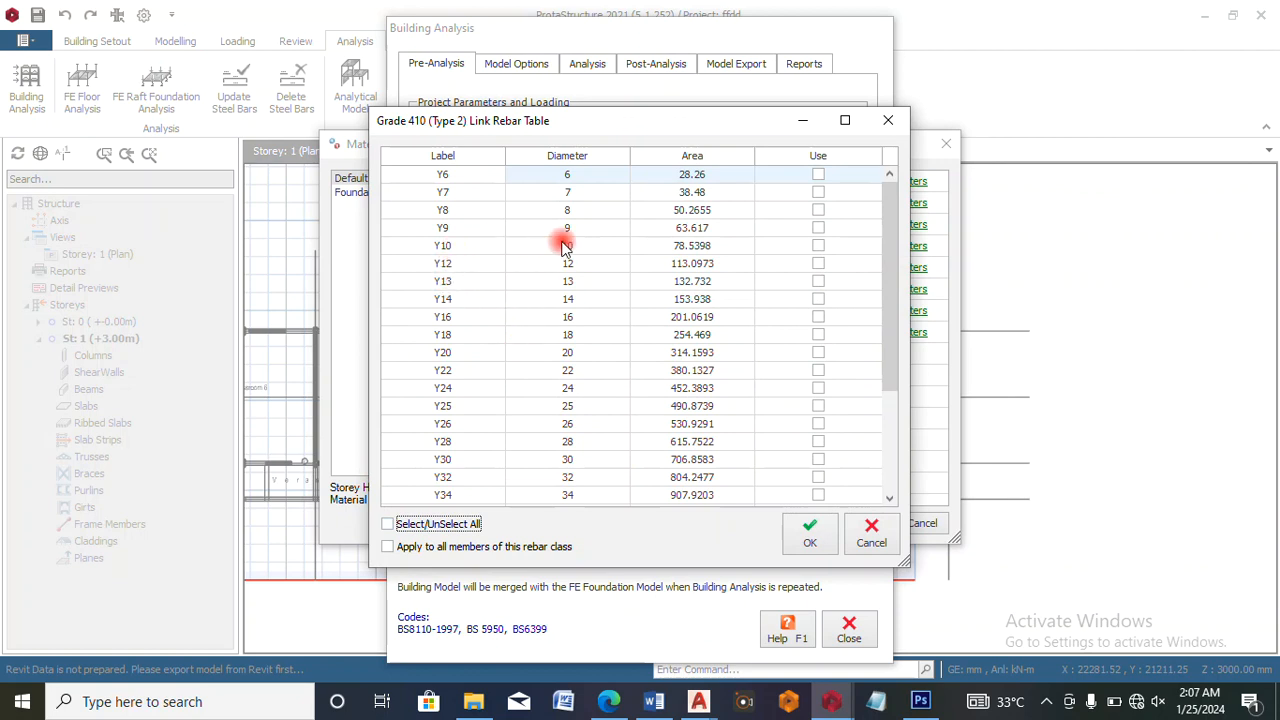
left_click(817, 249)
left_click(808, 531)
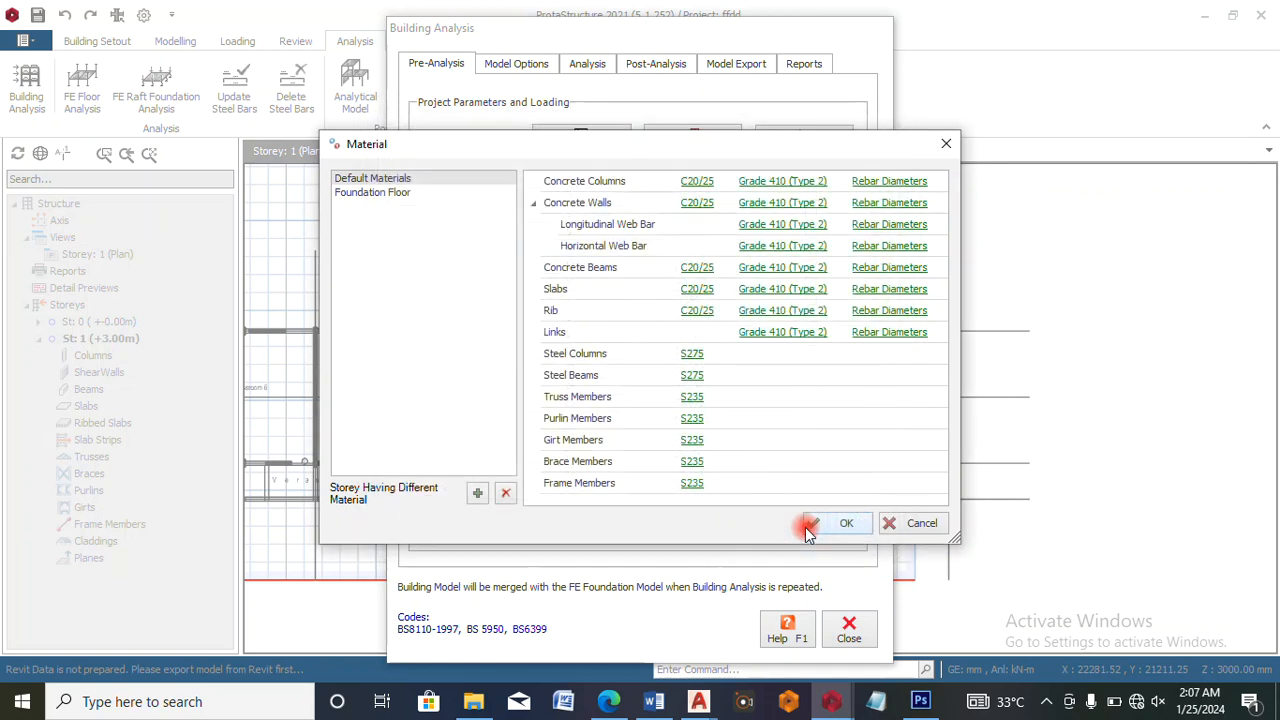
- Clear all rebar diameters for the foundations in the foundation floor materials and enable only Y12 and Y16
left_click(366, 193)
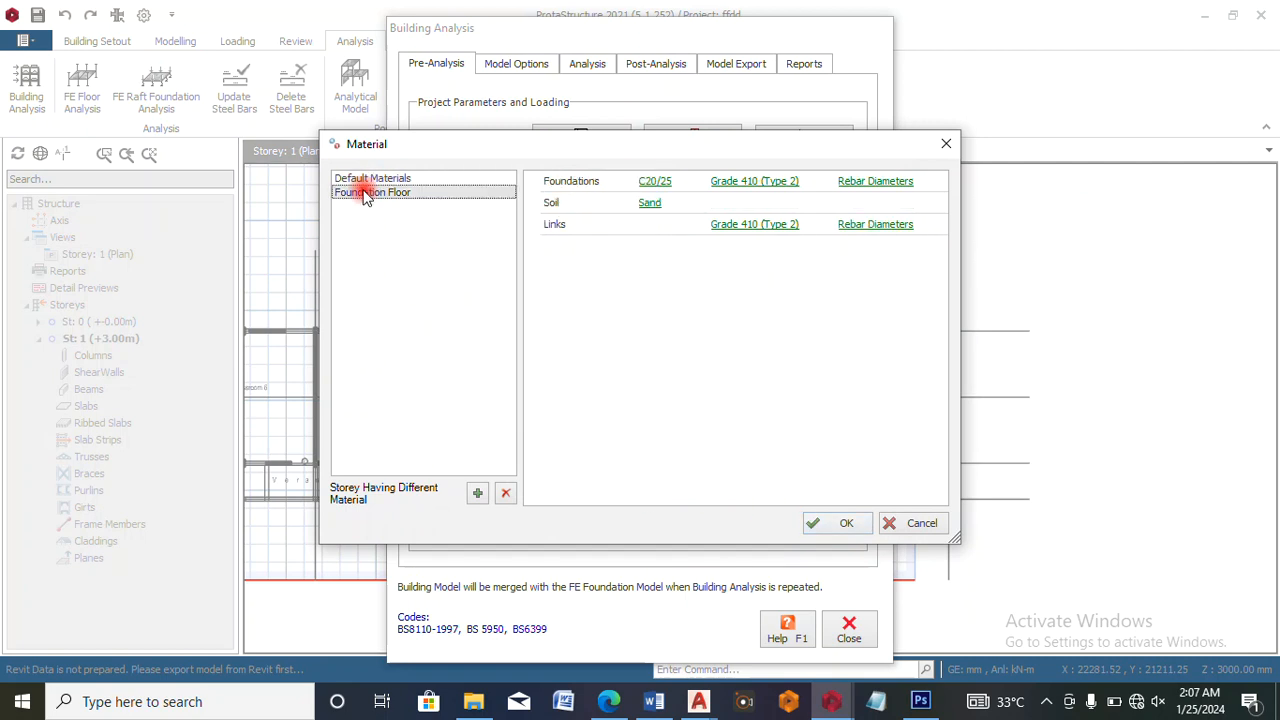
left_click(862, 186)
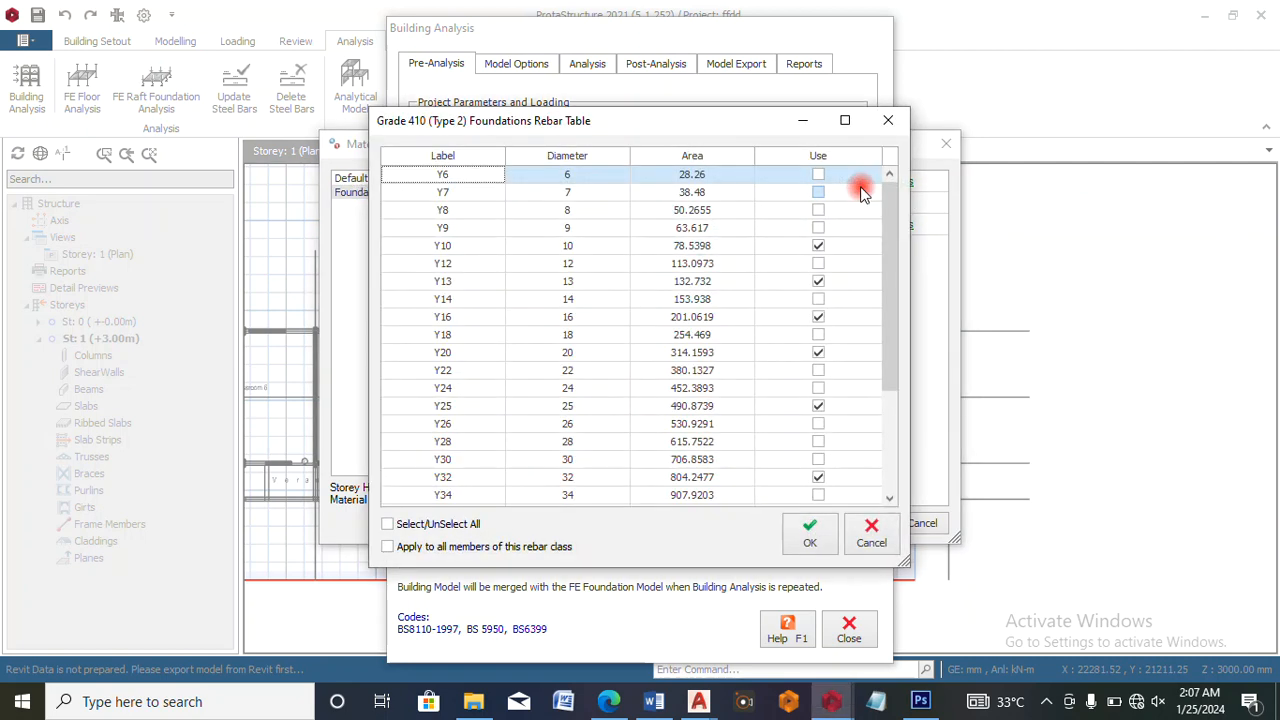
left_click(388, 526)
left_click(388, 526)
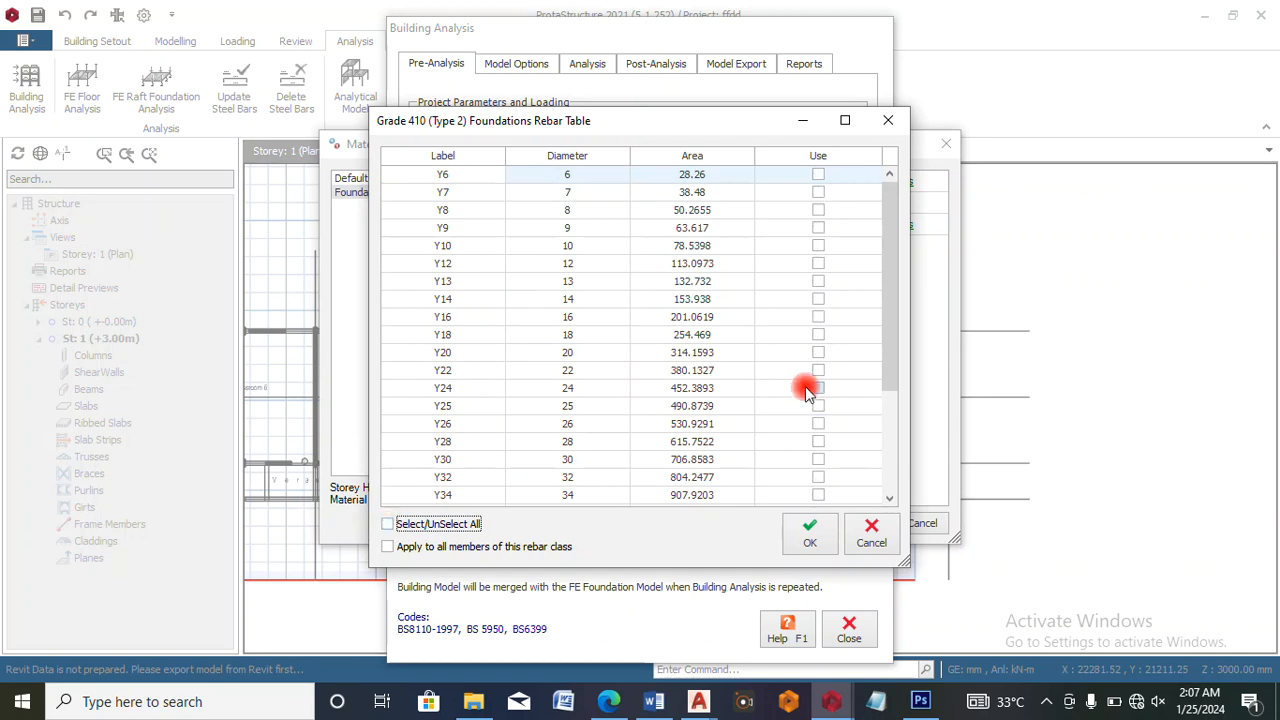
left_click(821, 262)
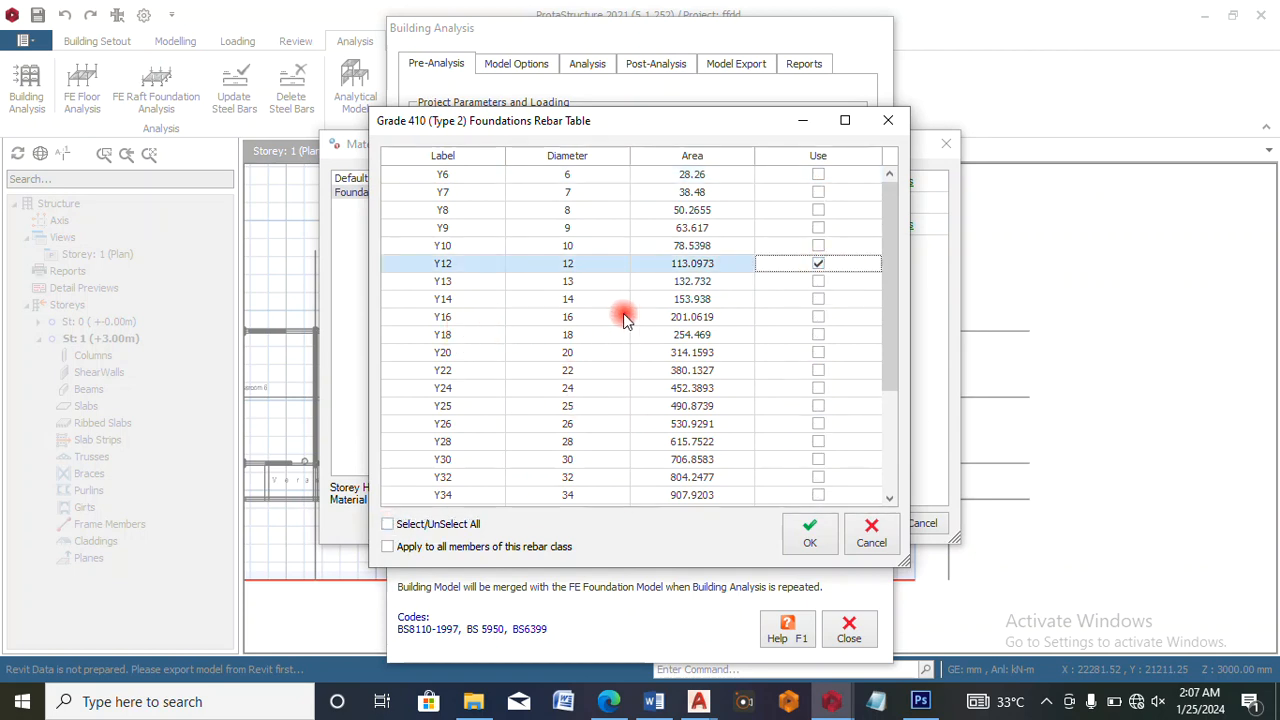
left_click(818, 317)
left_click(810, 535)
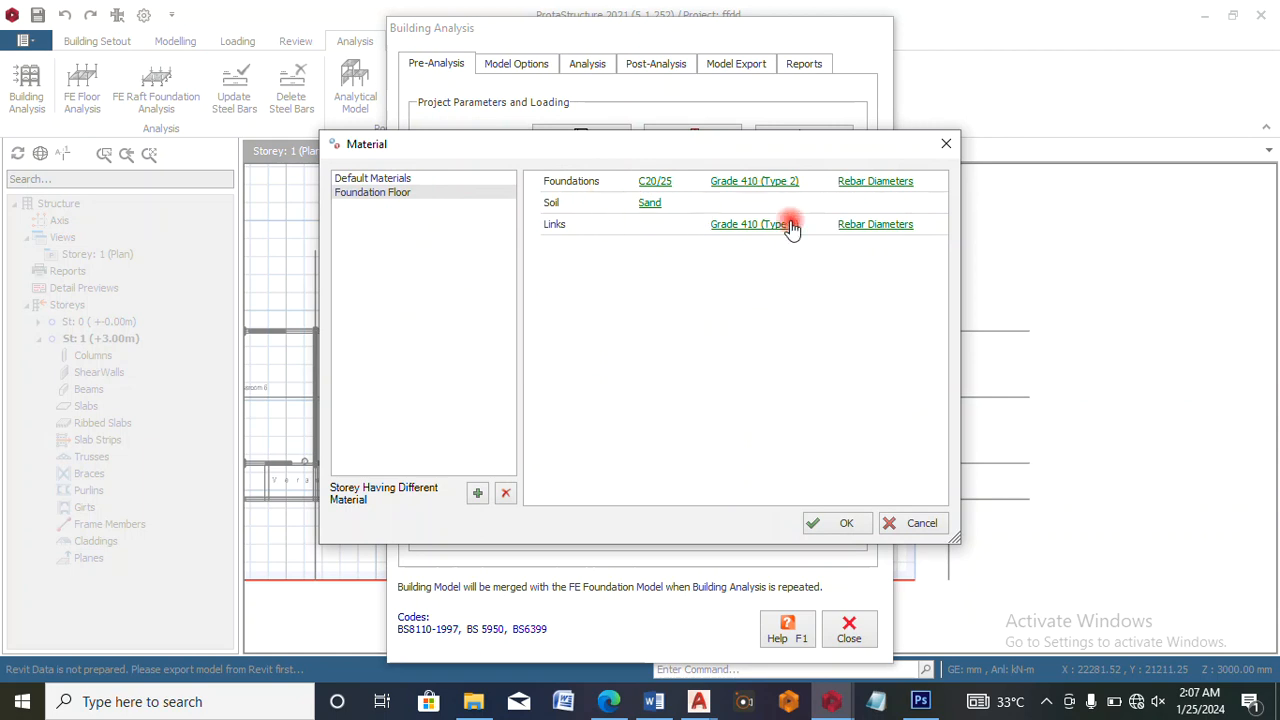
- Clear all rebar diameters for the foundation floor links, enable only Y10, then accept the materials and close the building analysis settings
left_click(887, 226)
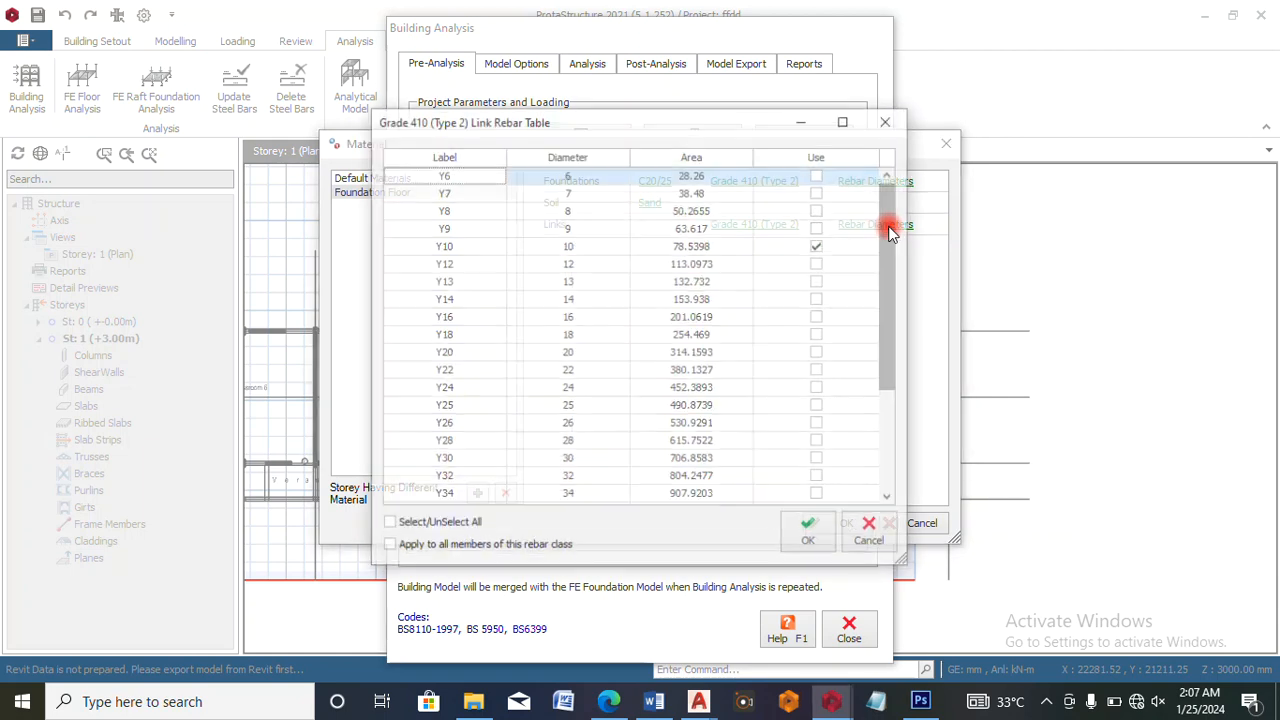
left_click(389, 524)
left_click(389, 524)
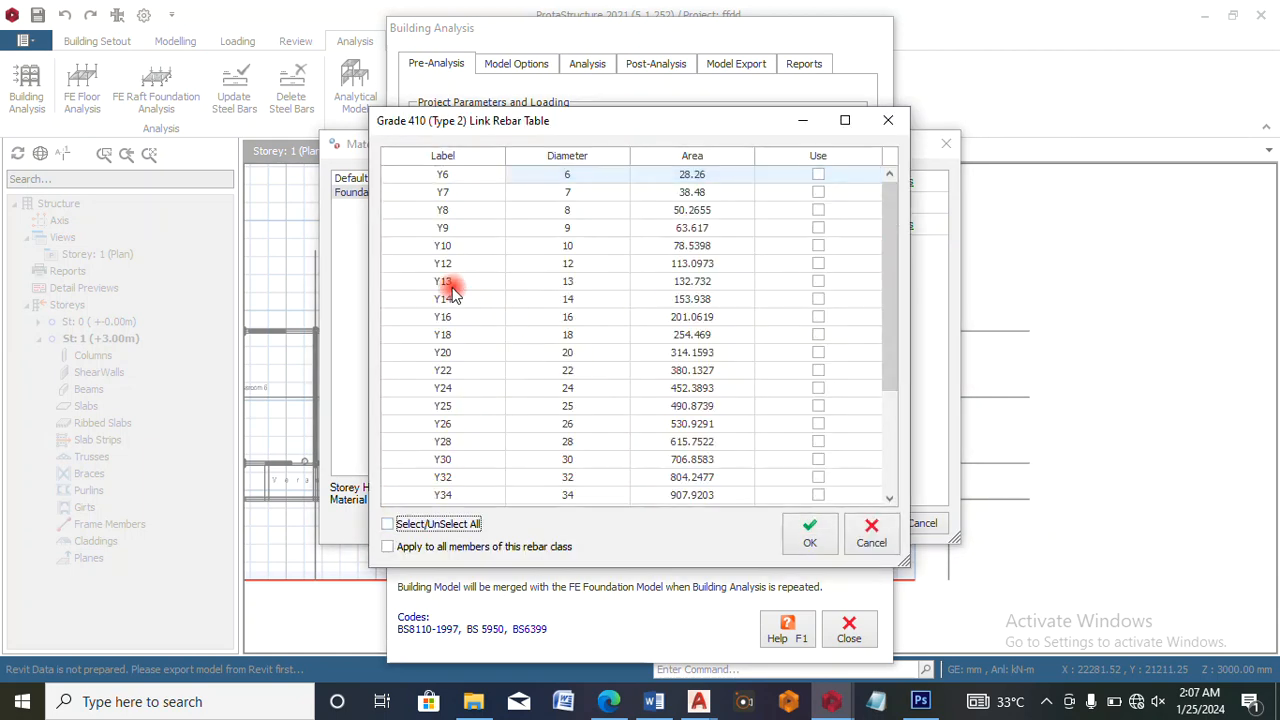
left_click(818, 246)
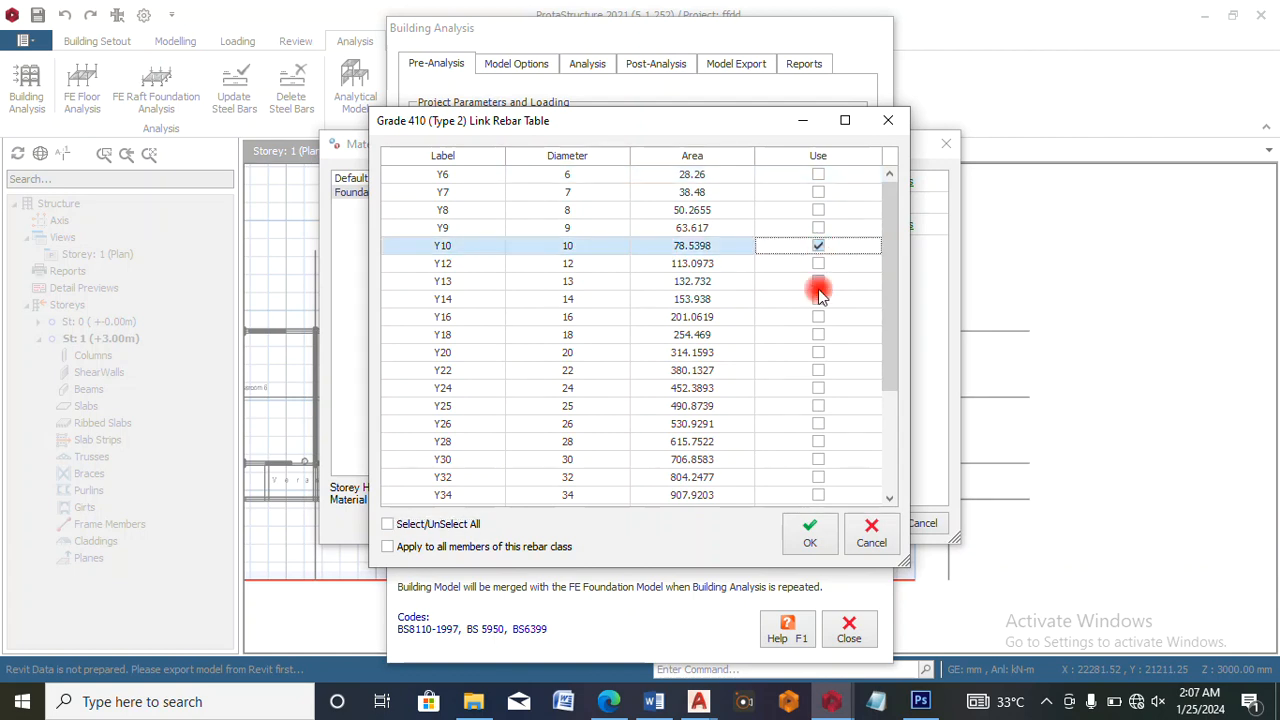
left_click(809, 534)
left_click(833, 525)
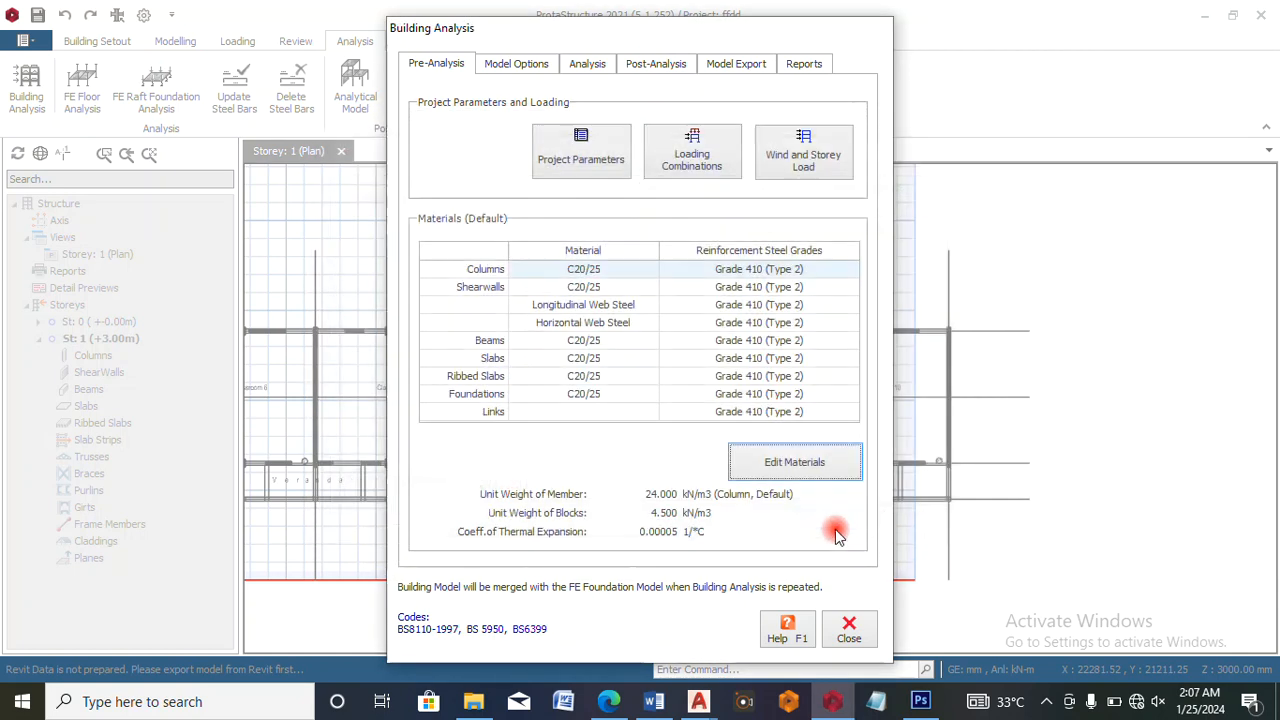
left_click(840, 638)
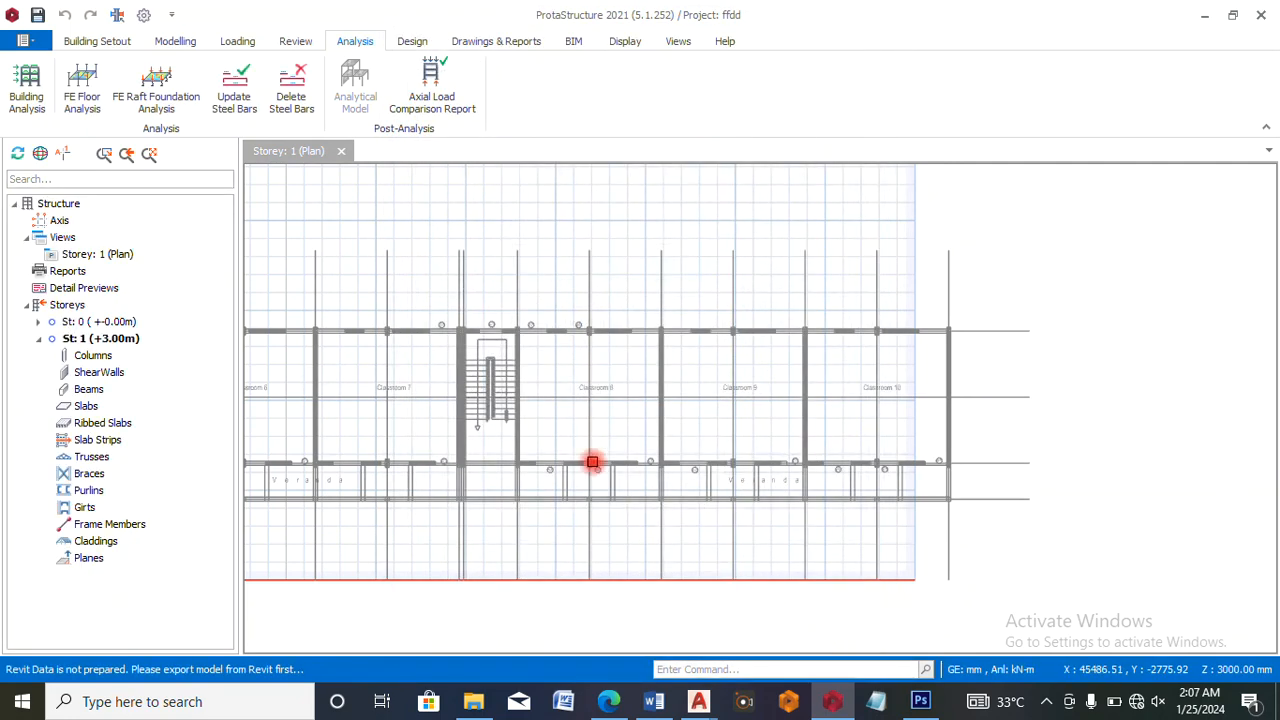
- Insert a vertical axis labelled A, 18350 mm long, along the plan's grid line at the outer wall beside the WCs
scroll(577, 383, "down", 3)
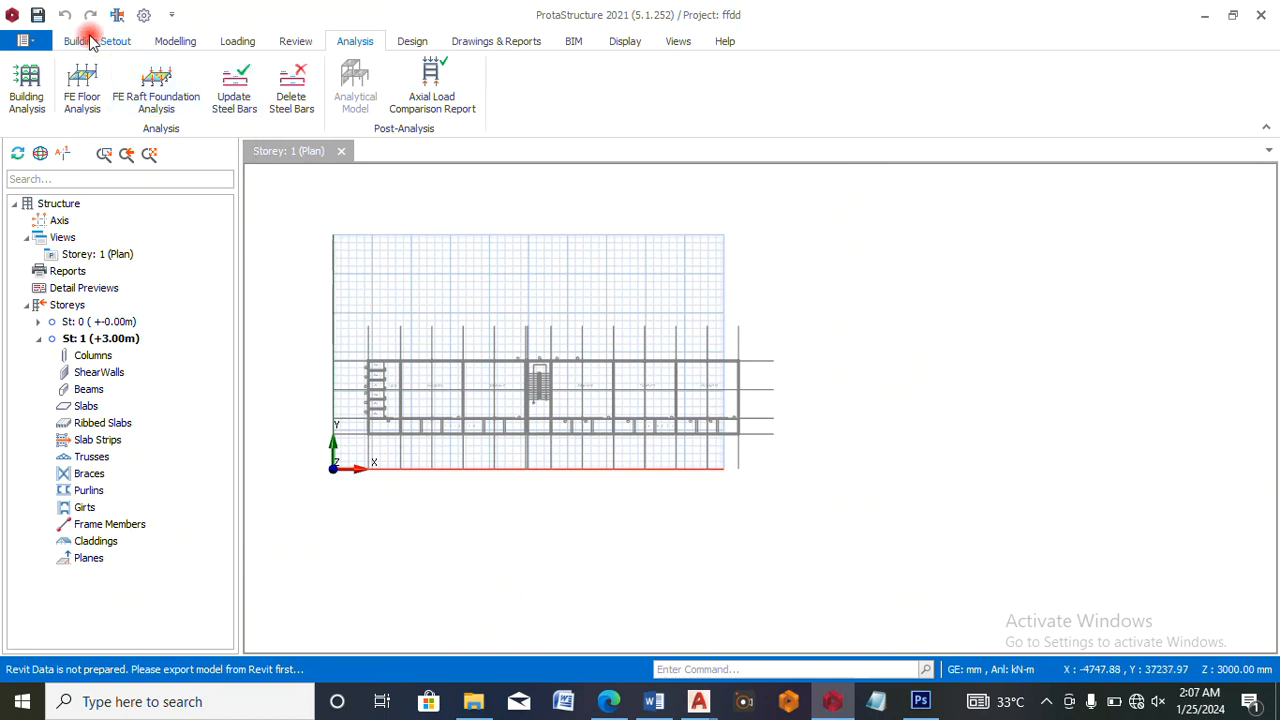
left_click(177, 43)
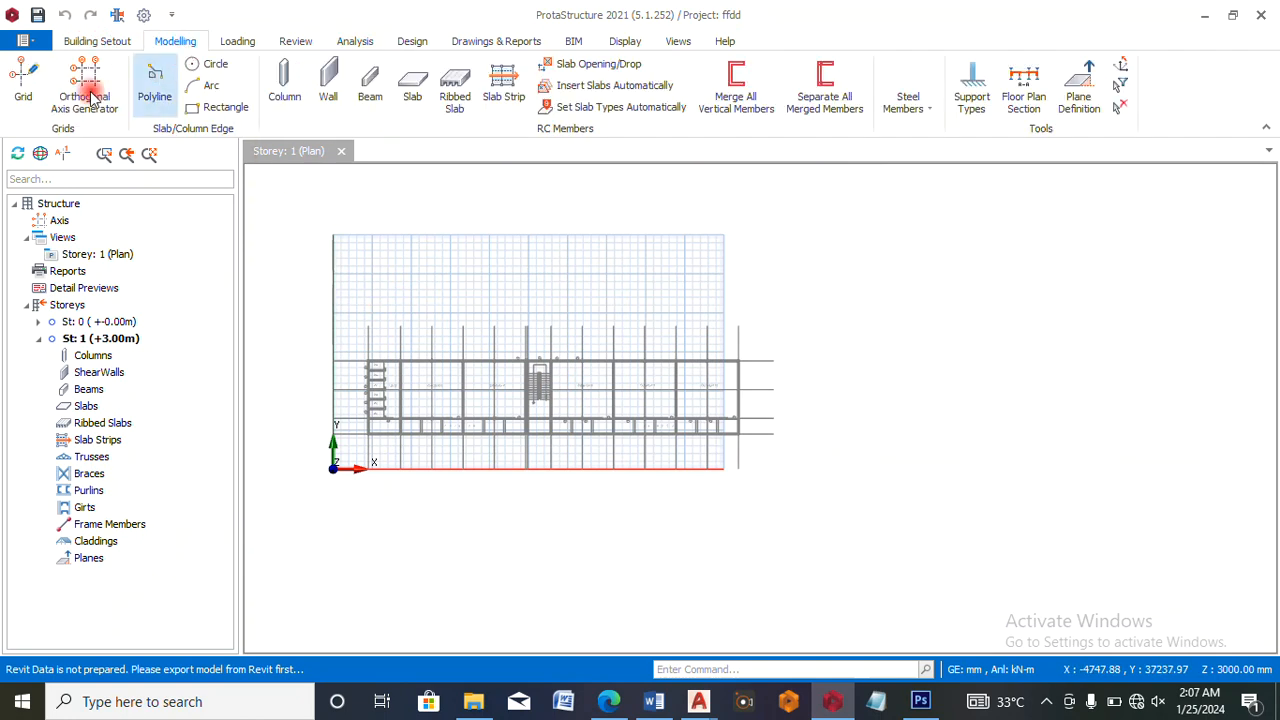
left_click(28, 93)
left_click(366, 385)
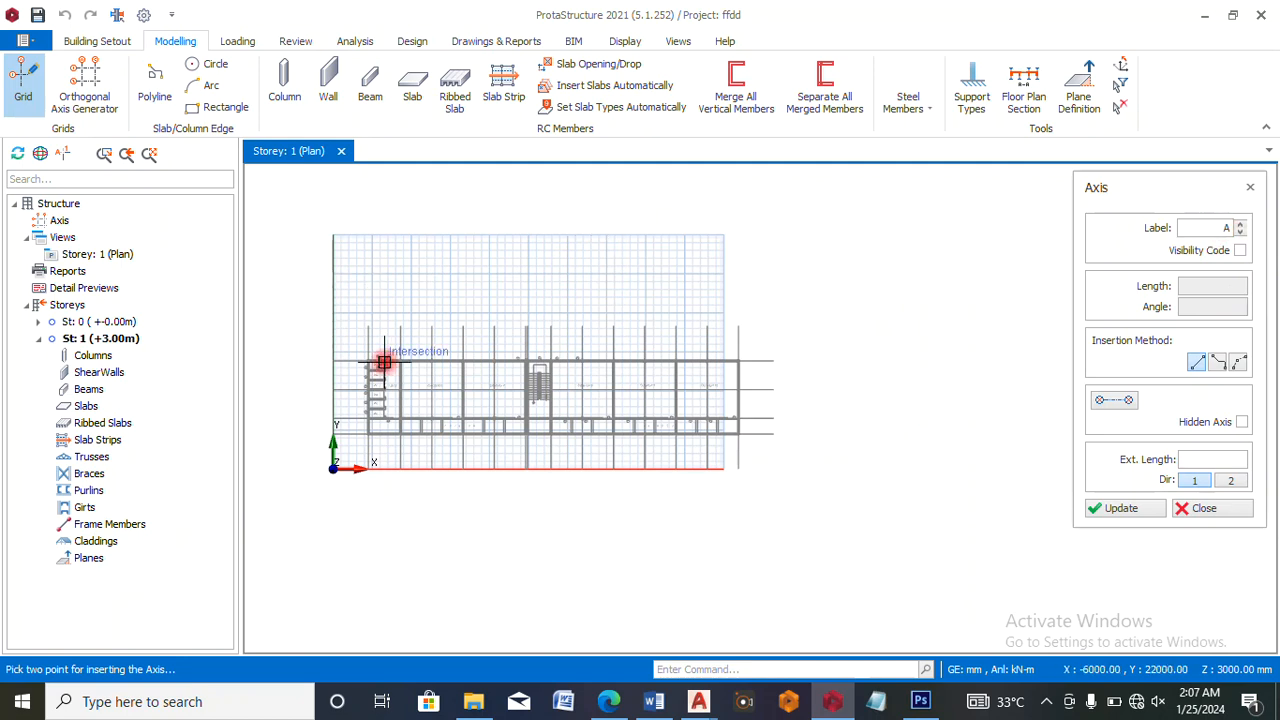
scroll(383, 357, "up", 3)
scroll(356, 299, "up", 4)
left_click(357, 302)
scroll(366, 254, "down", 4)
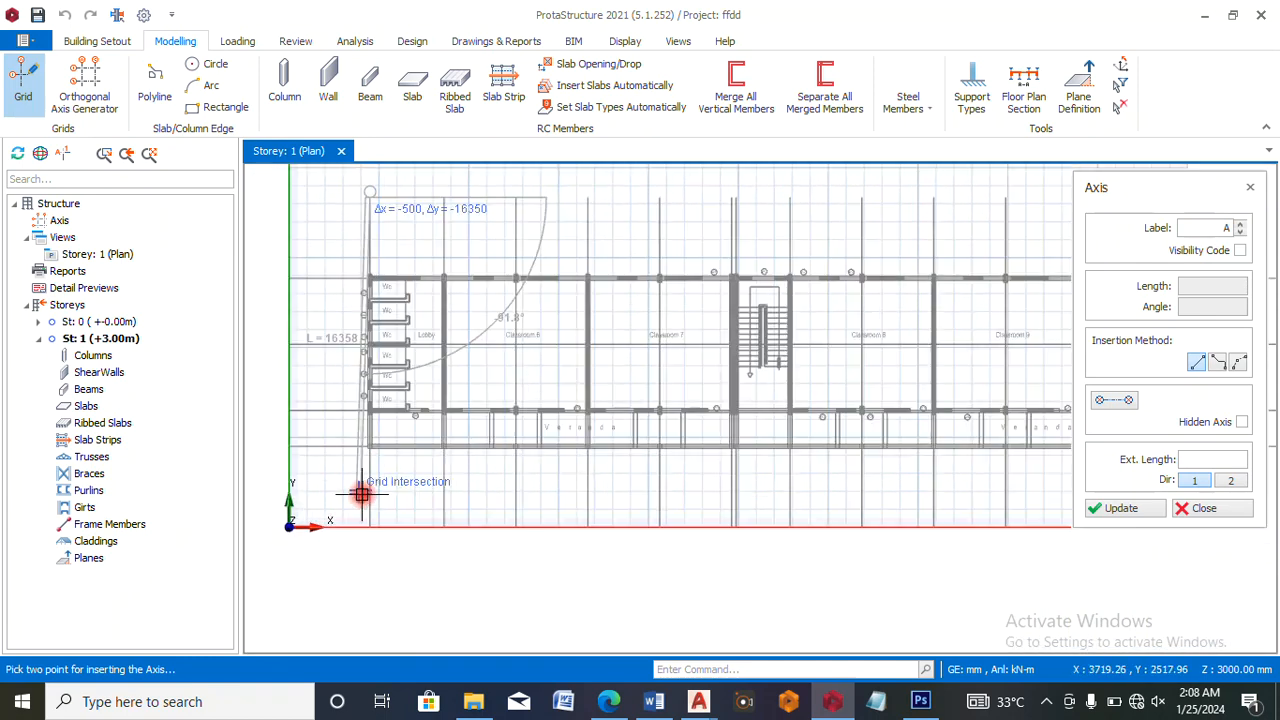
scroll(362, 494, "up", 2)
left_click(372, 552)
- Insert a vertical axis labelled B along the full grid line at the wall between the lobby and Classroom 6
scroll(330, 495, "down", 3)
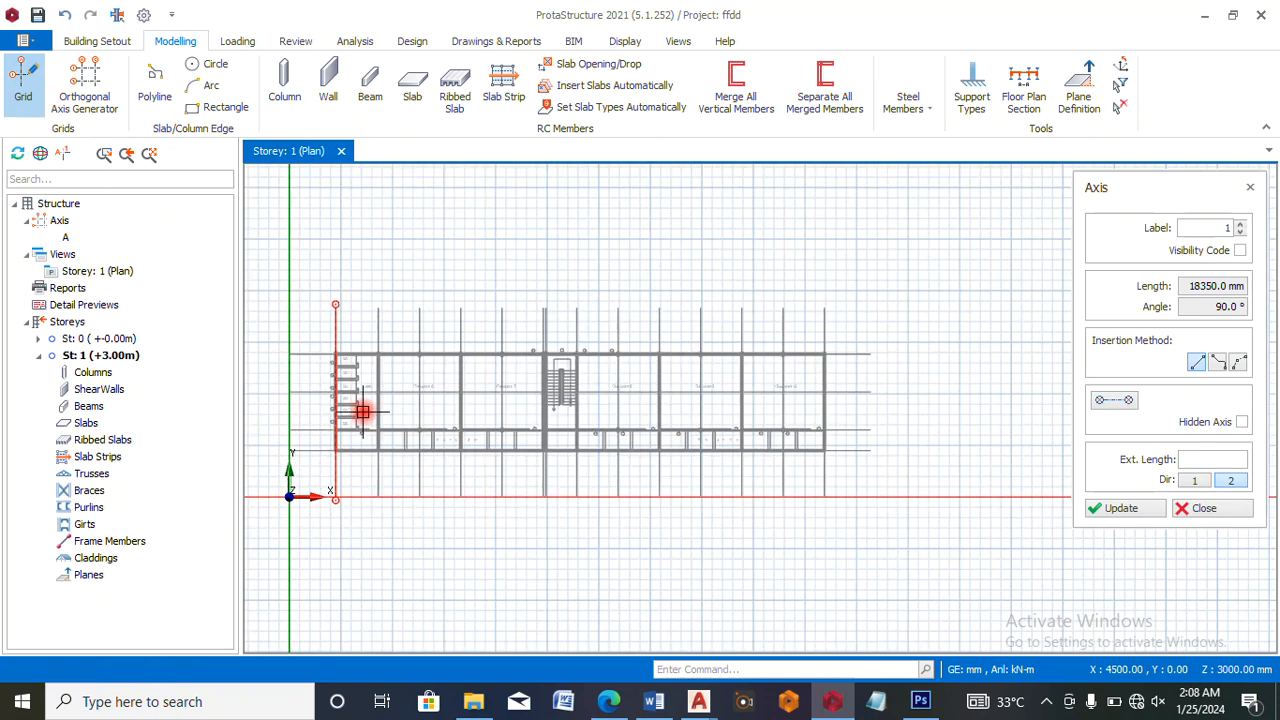
scroll(380, 308, "up", 2)
left_click(379, 307)
scroll(386, 300, "down", 3)
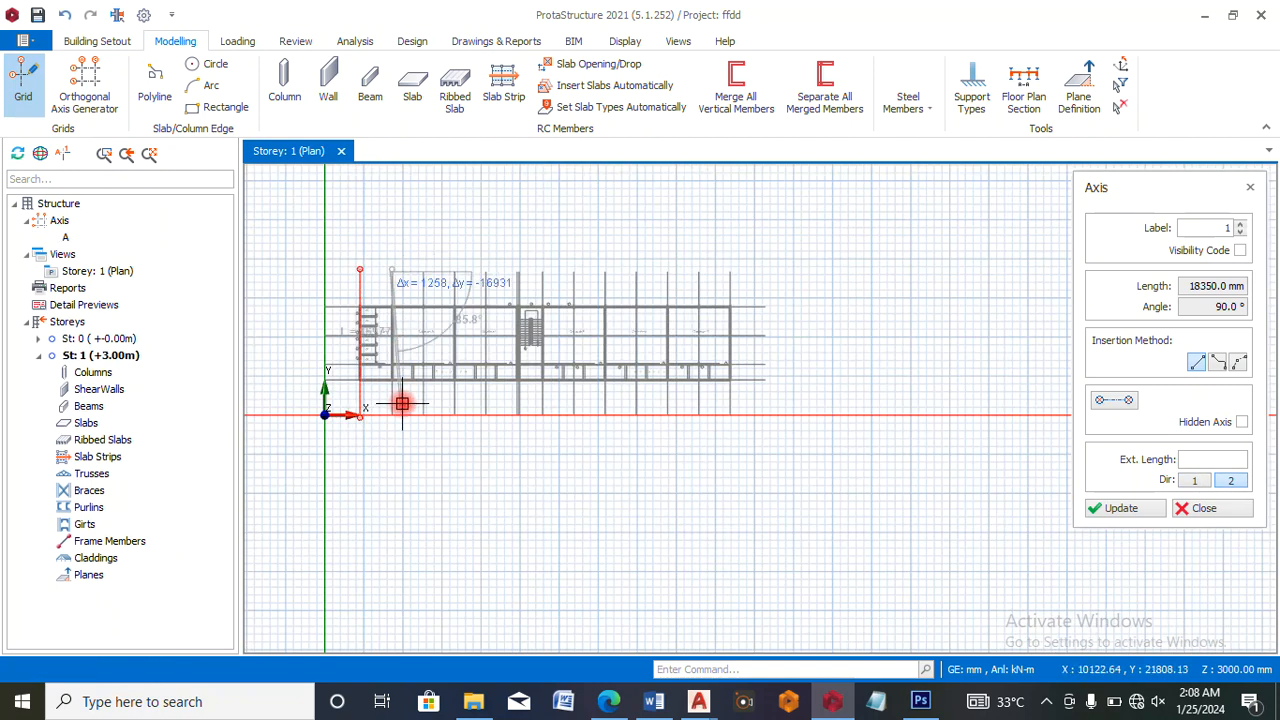
left_click(1213, 228)
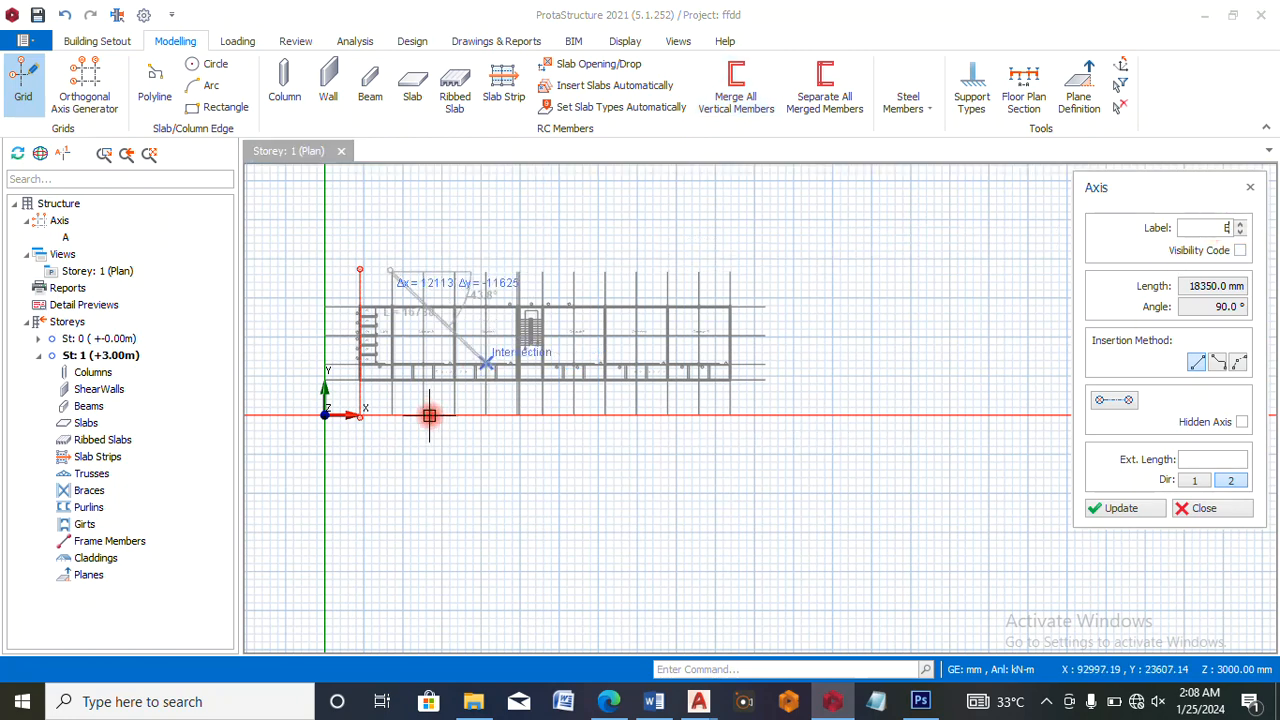
scroll(423, 416, "up", 5)
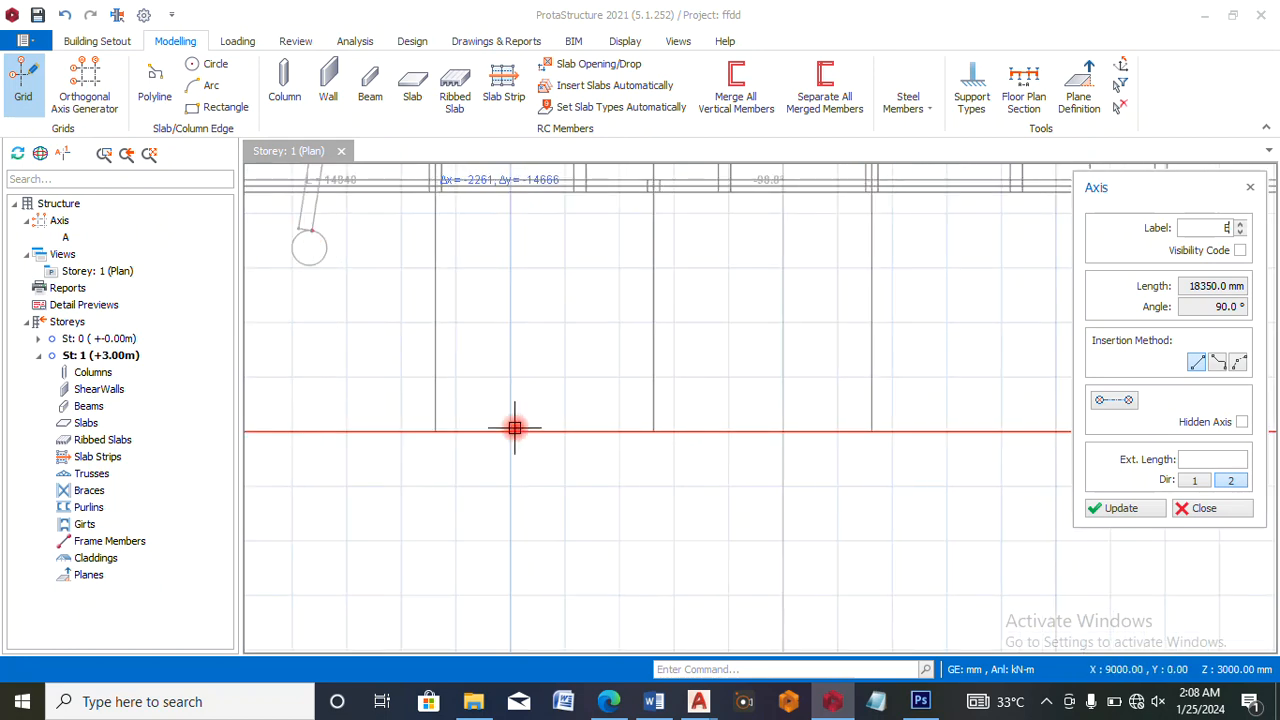
scroll(514, 429, "down", 2)
left_click(481, 422)
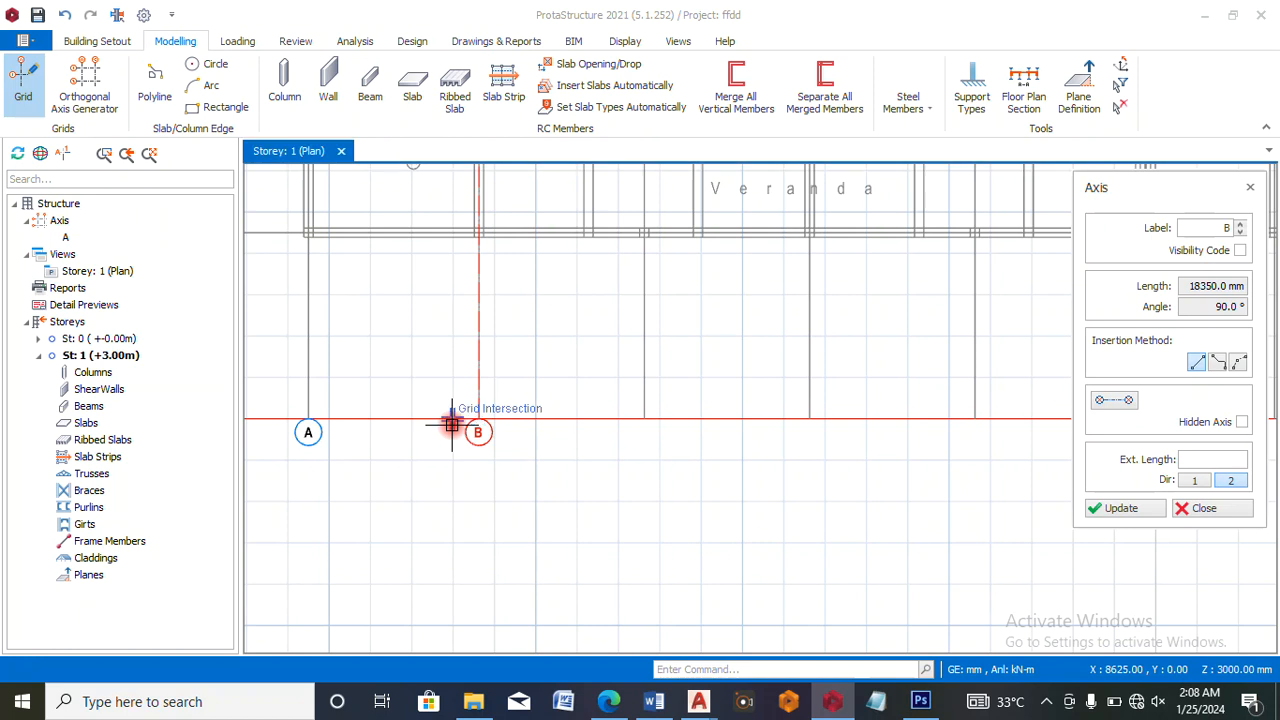
- Insert the next vertical axis, 18350 mm long, along the grid line through the middle of Classroom 6
scroll(455, 423, "down", 4)
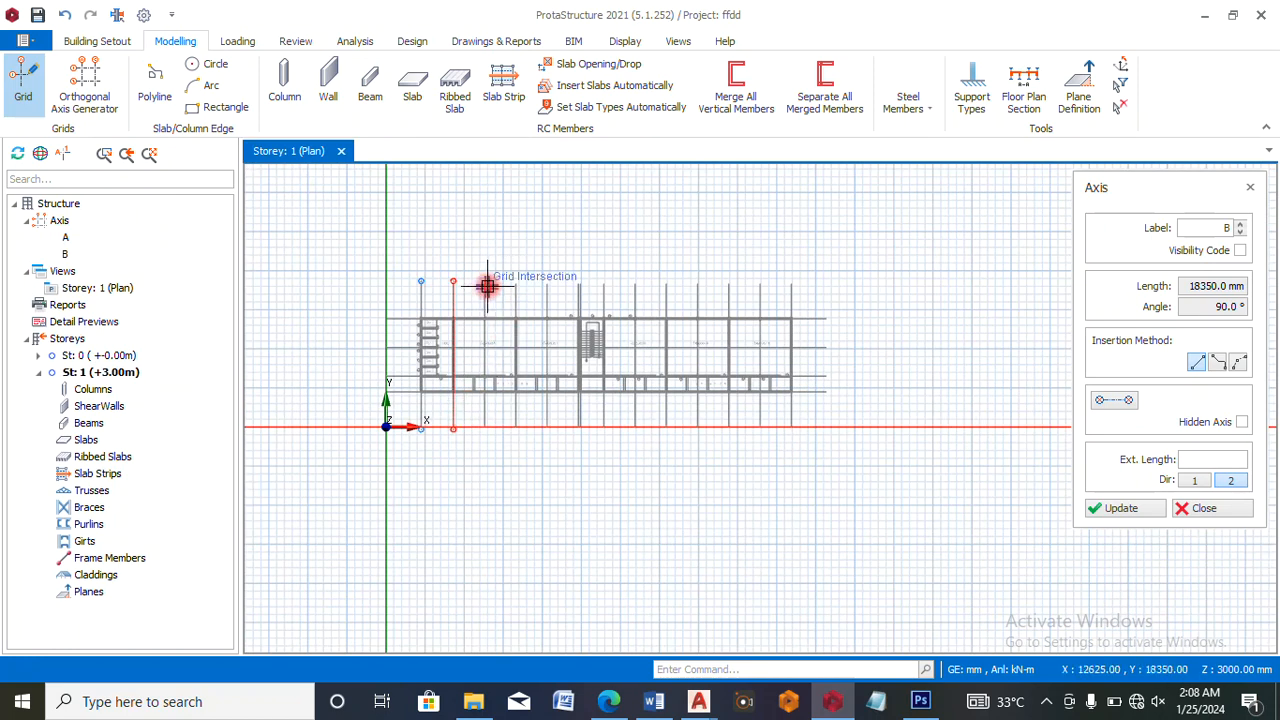
scroll(480, 406, "up", 3)
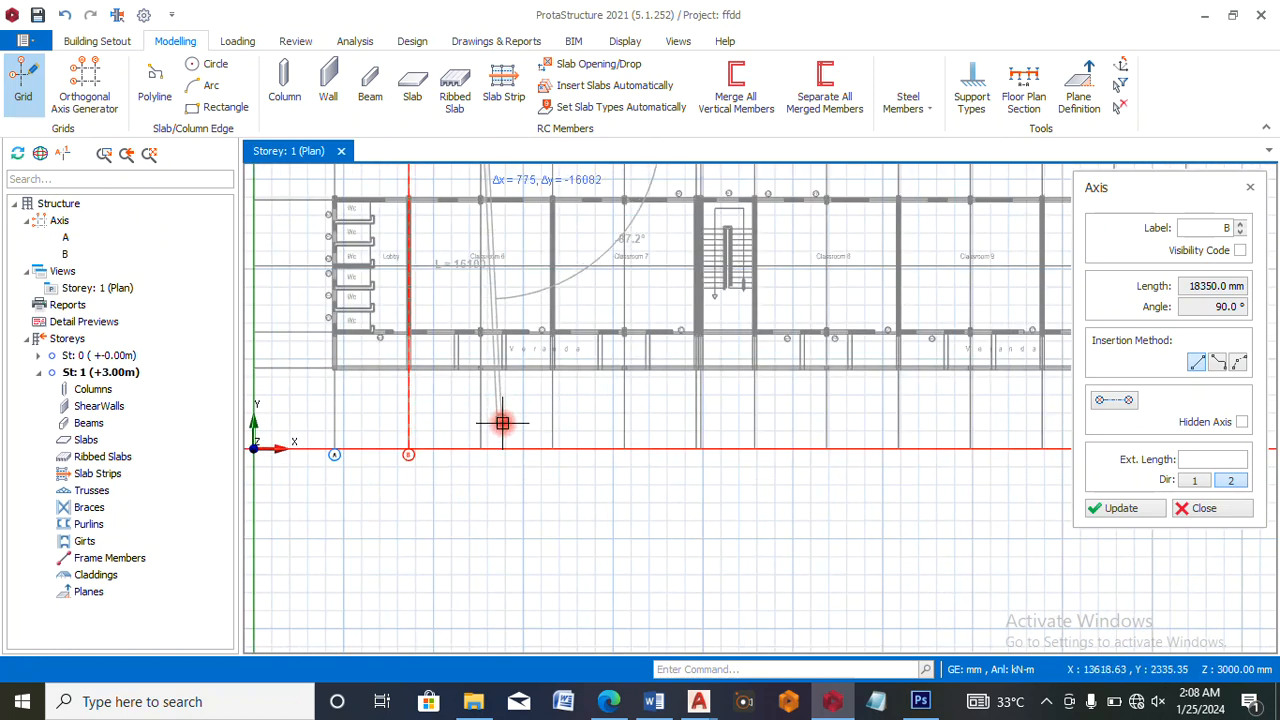
scroll(486, 445, "up", 1)
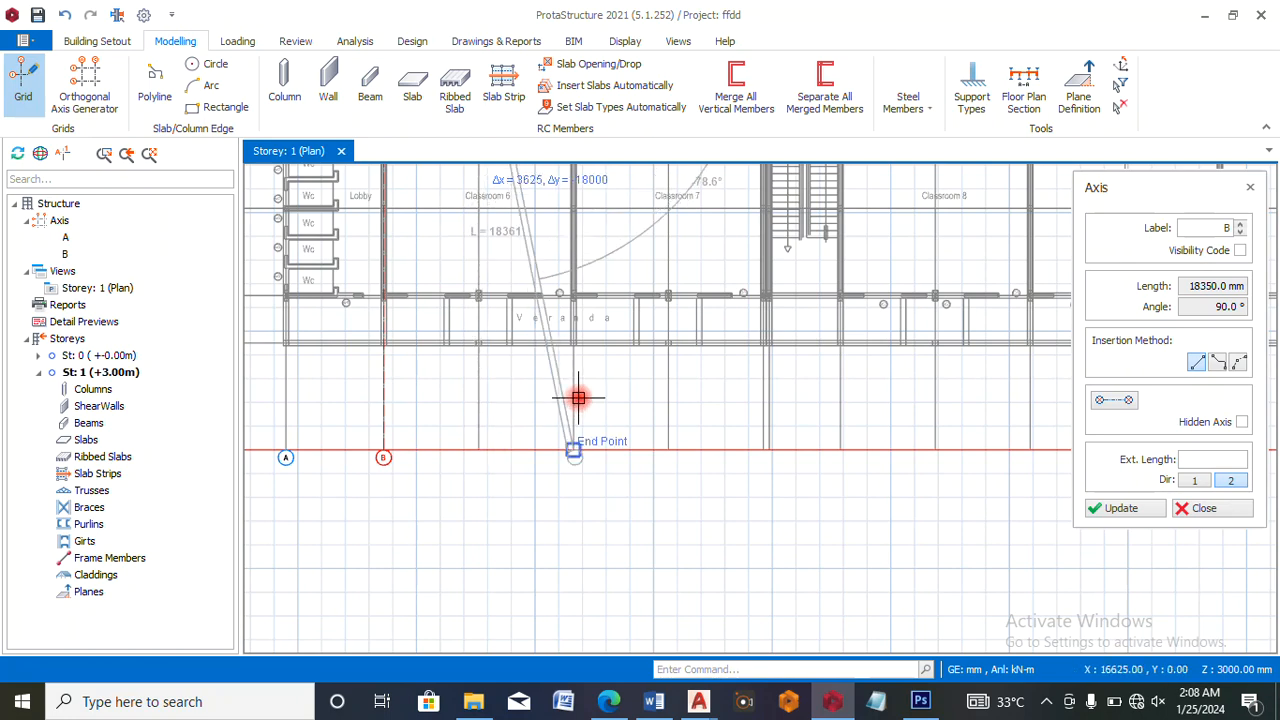
scroll(518, 397, "down", 5)
scroll(509, 300, "up", 7)
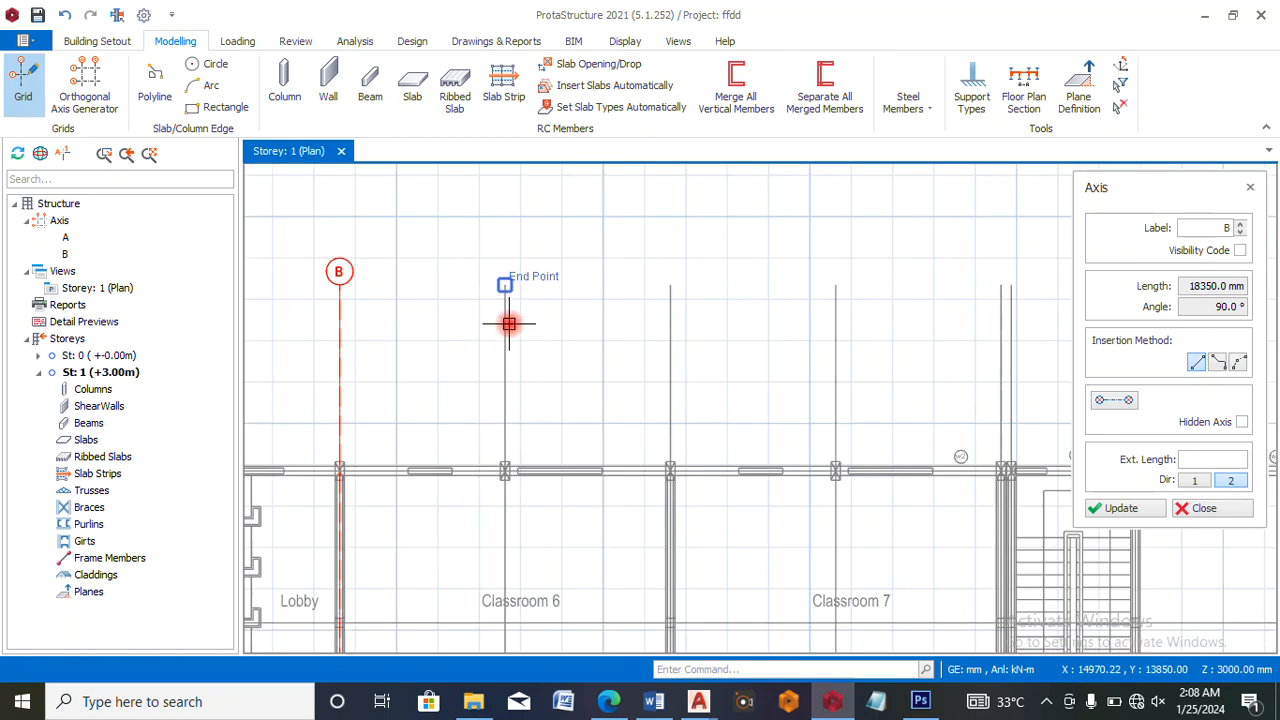
scroll(506, 290, "down", 5)
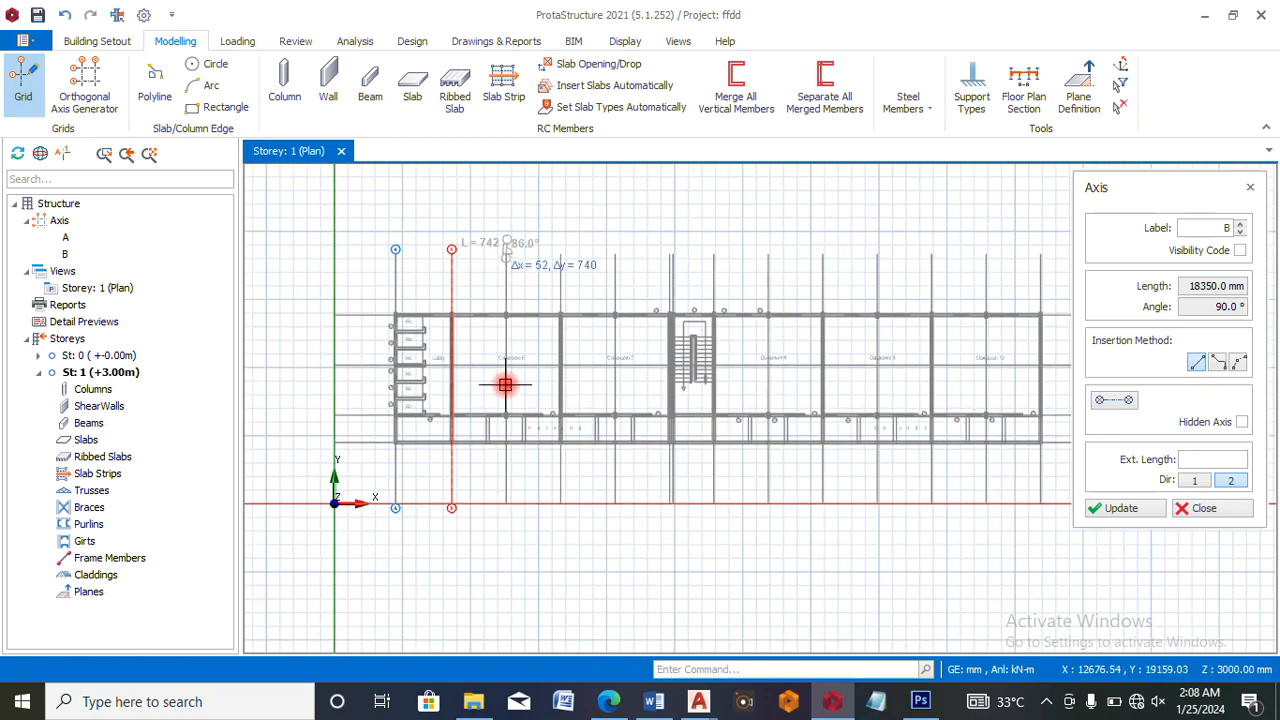
scroll(500, 310, "up", 6)
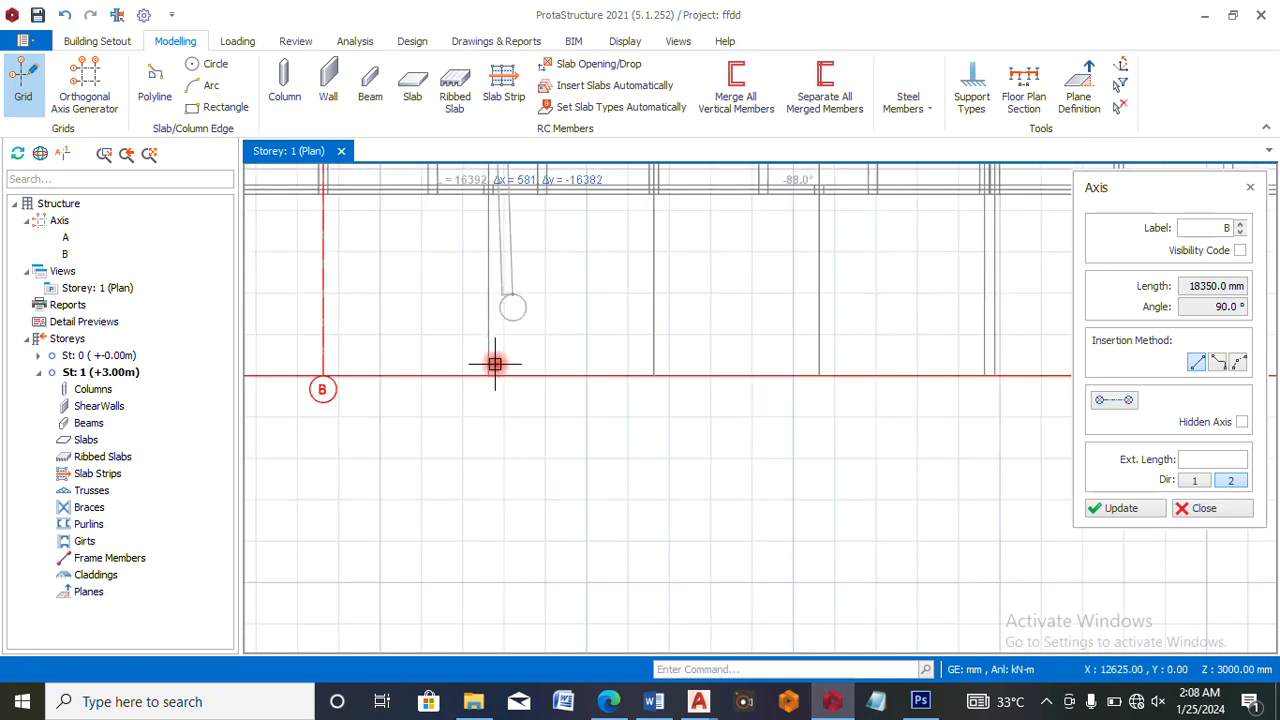
left_click(491, 377)
- Insert a vertical axis, 18350 mm long, along the grid line at the wall between Classroom 6 and Classroom 7
scroll(491, 377, "down", 5)
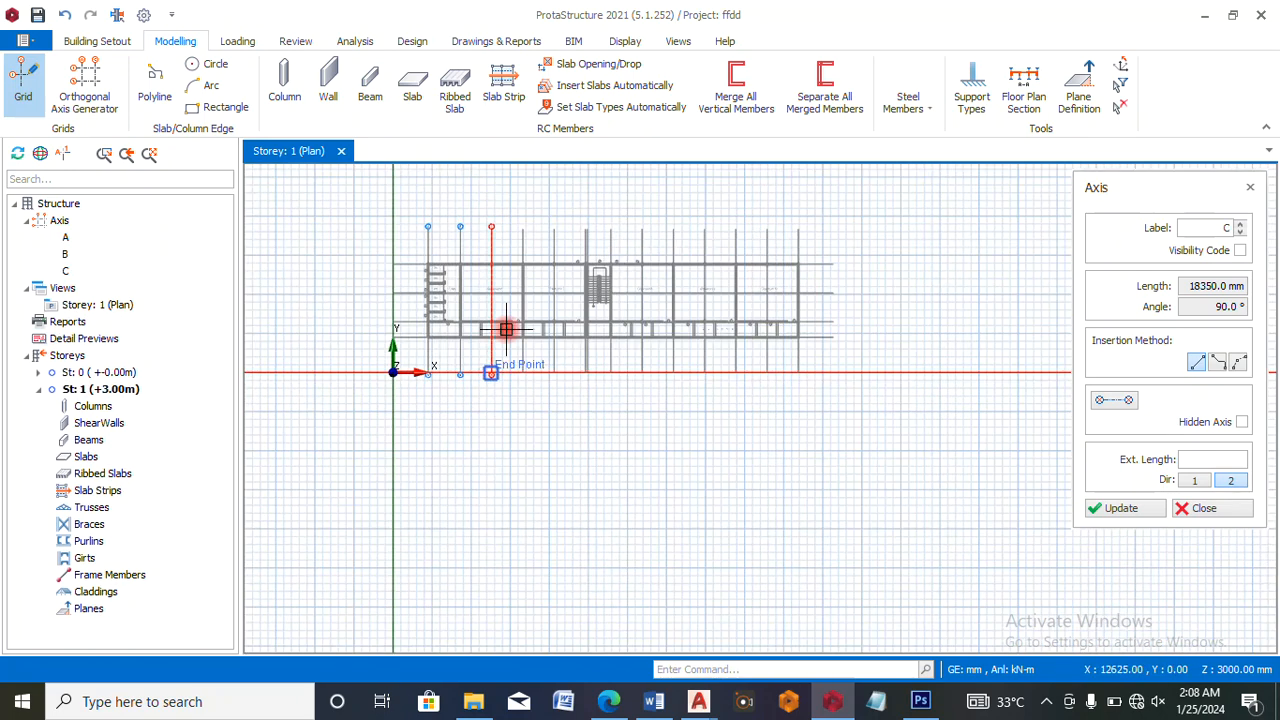
left_click(521, 231)
scroll(529, 374, "up", 5)
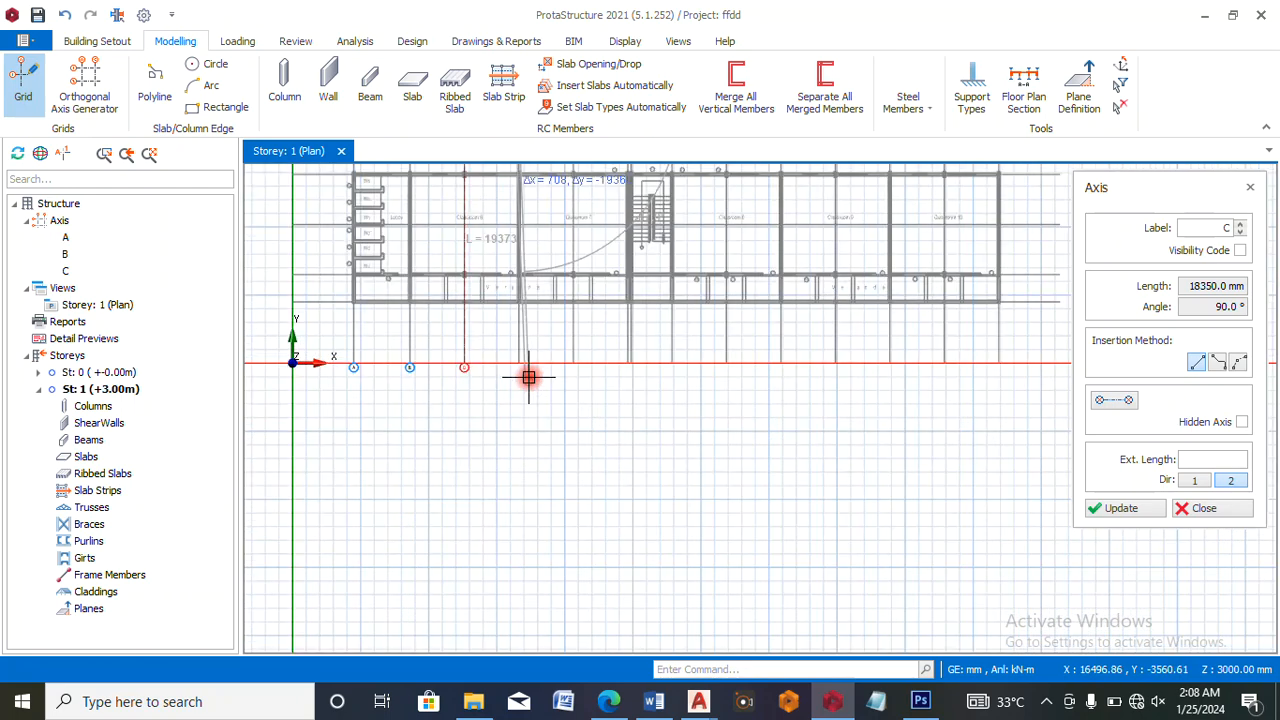
left_click(512, 358)
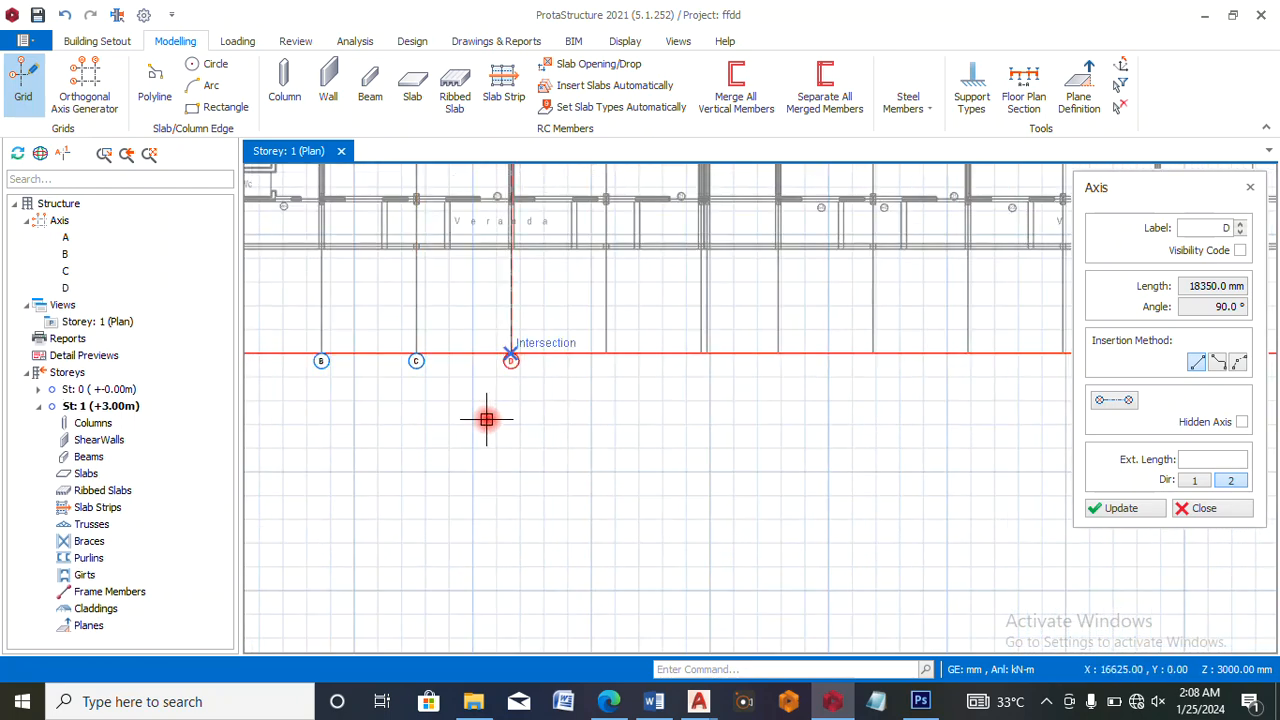
- Insert a vertical axis, 18350 mm long, along the grid line through the middle of Classroom 7
scroll(520, 350, "down", 5)
scroll(560, 224, "up", 3)
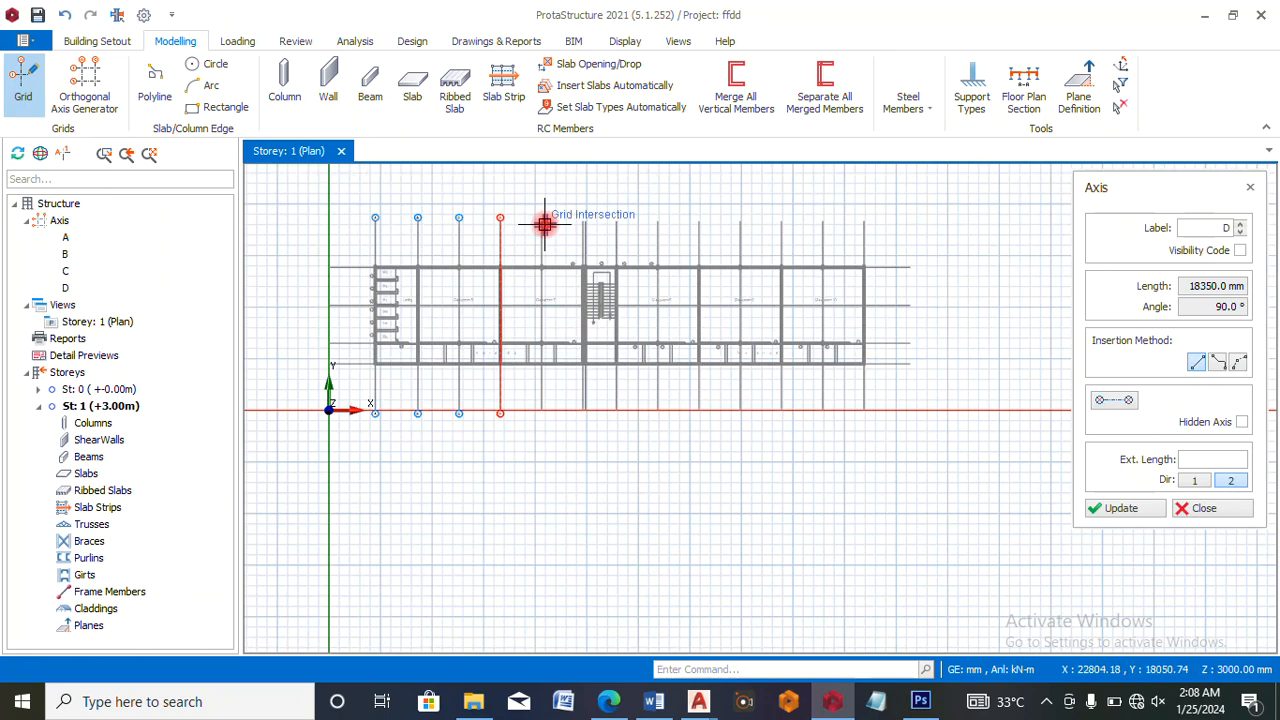
scroll(550, 224, "up", 3)
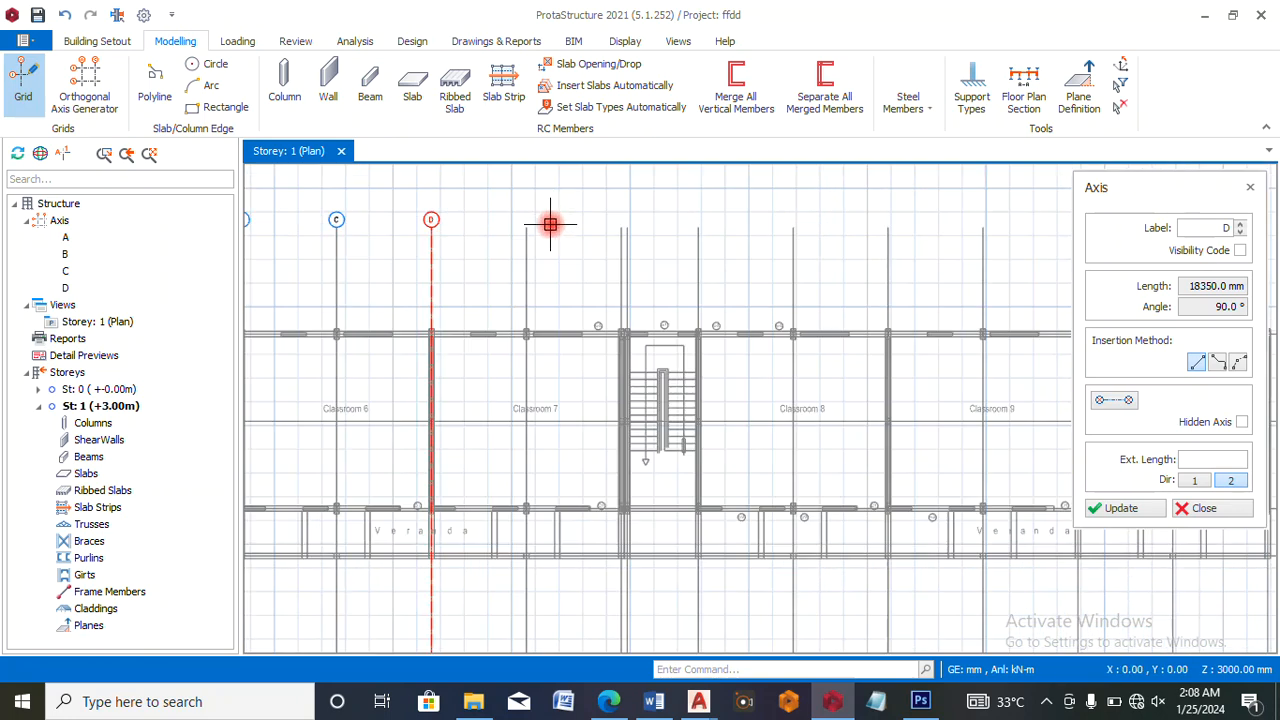
scroll(530, 224, "up", 2)
scroll(505, 240, "down", 2)
scroll(508, 340, "down", 2)
scroll(506, 400, "up", 2)
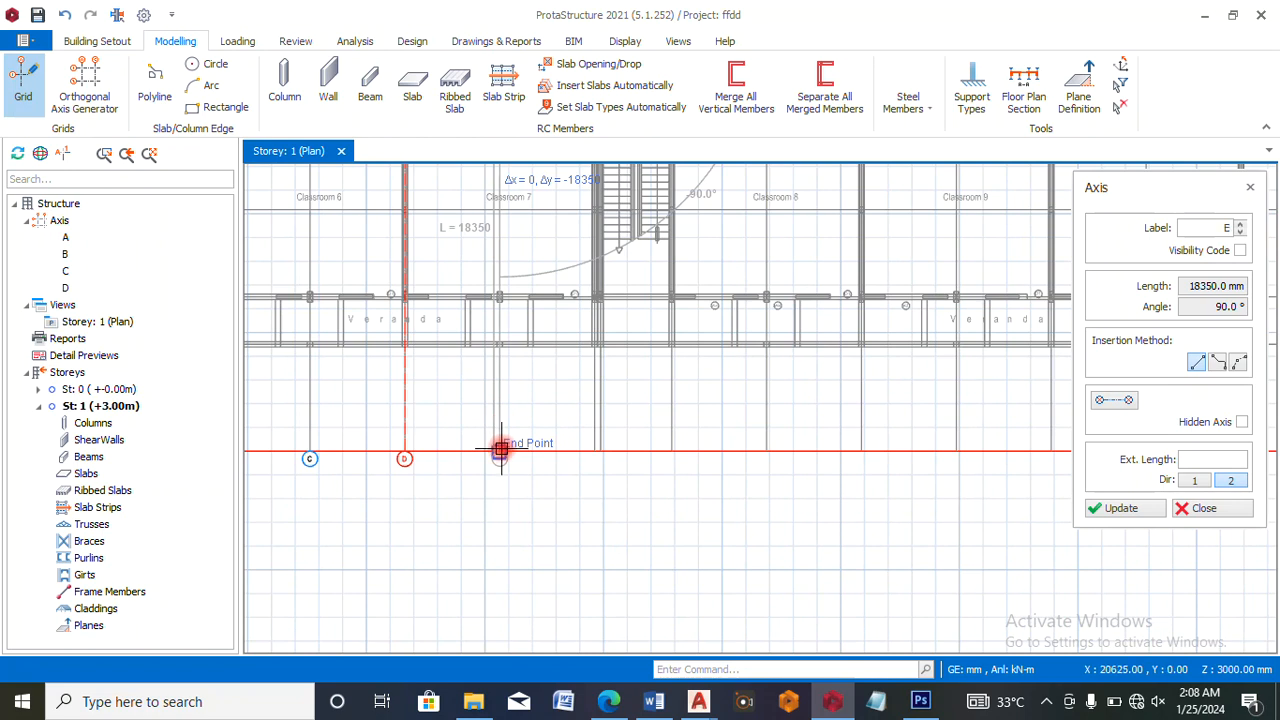
left_click(500, 449)
scroll(488, 420, "down", 3)
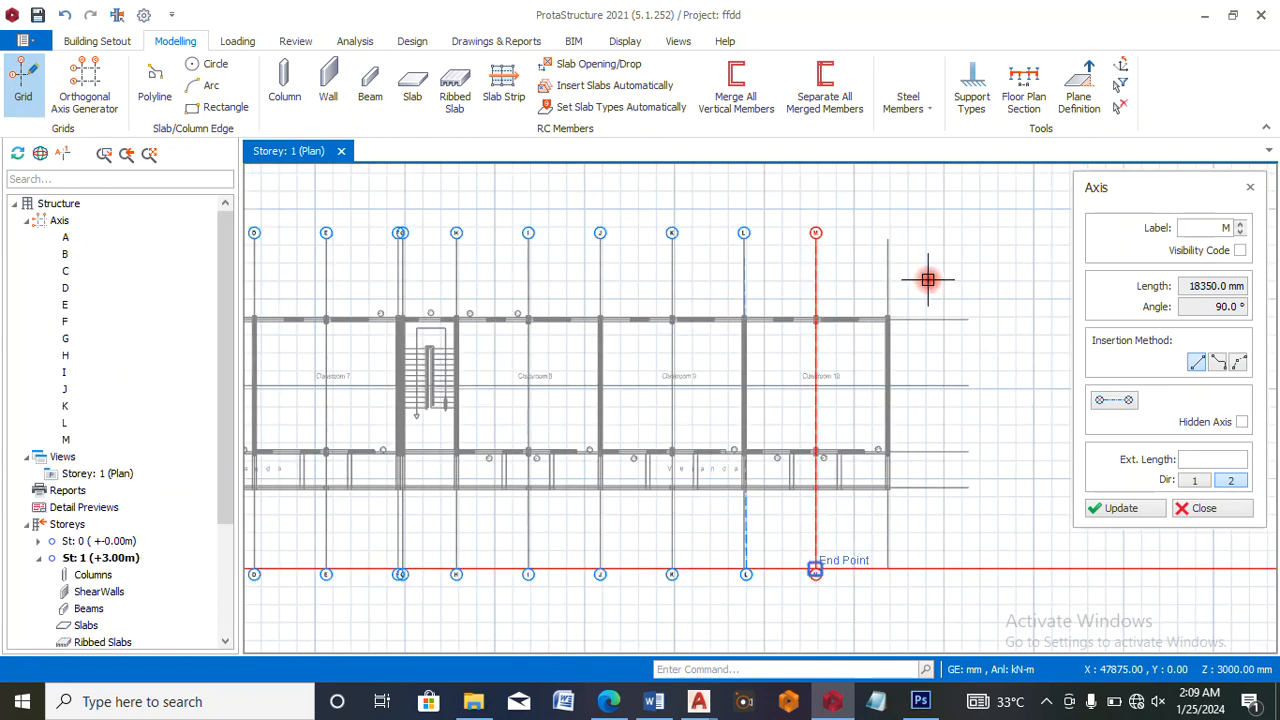
- Insert the last vertical axis, 18350 mm long, along the grid line at the outer end wall of Classroom 10
left_click(886, 238)
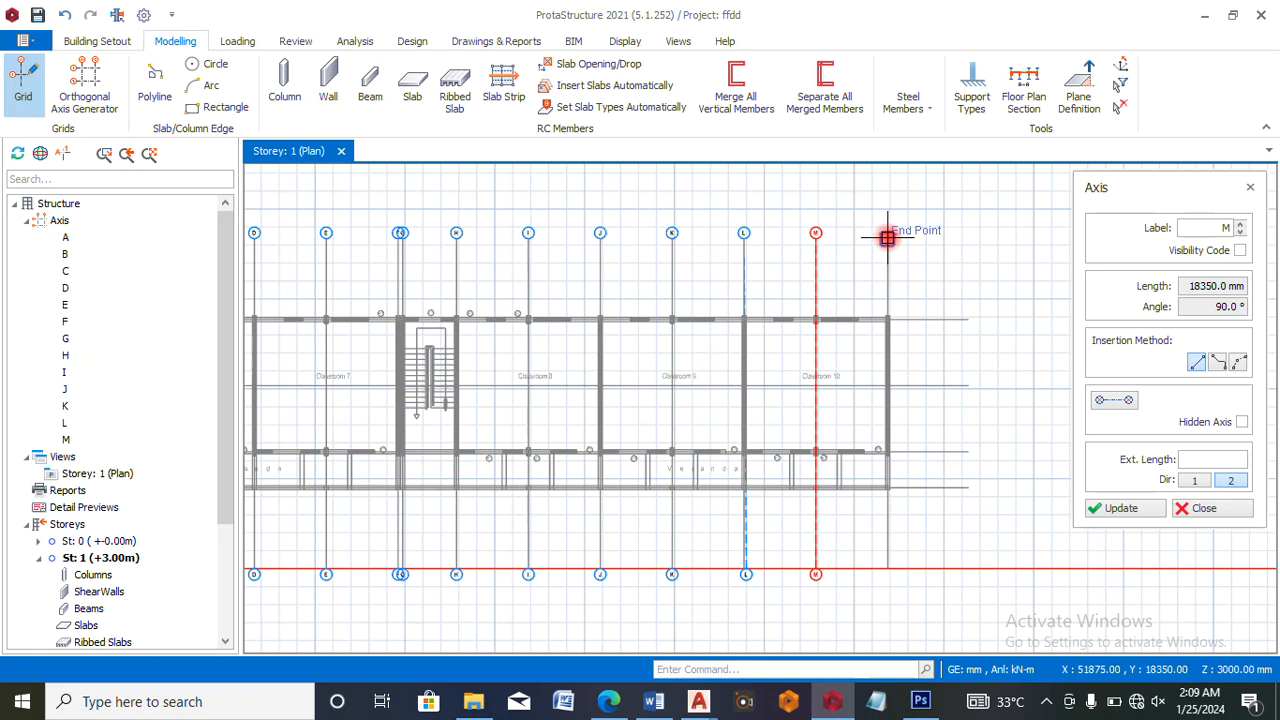
left_click(887, 567)
scroll(980, 457, "down", 4)
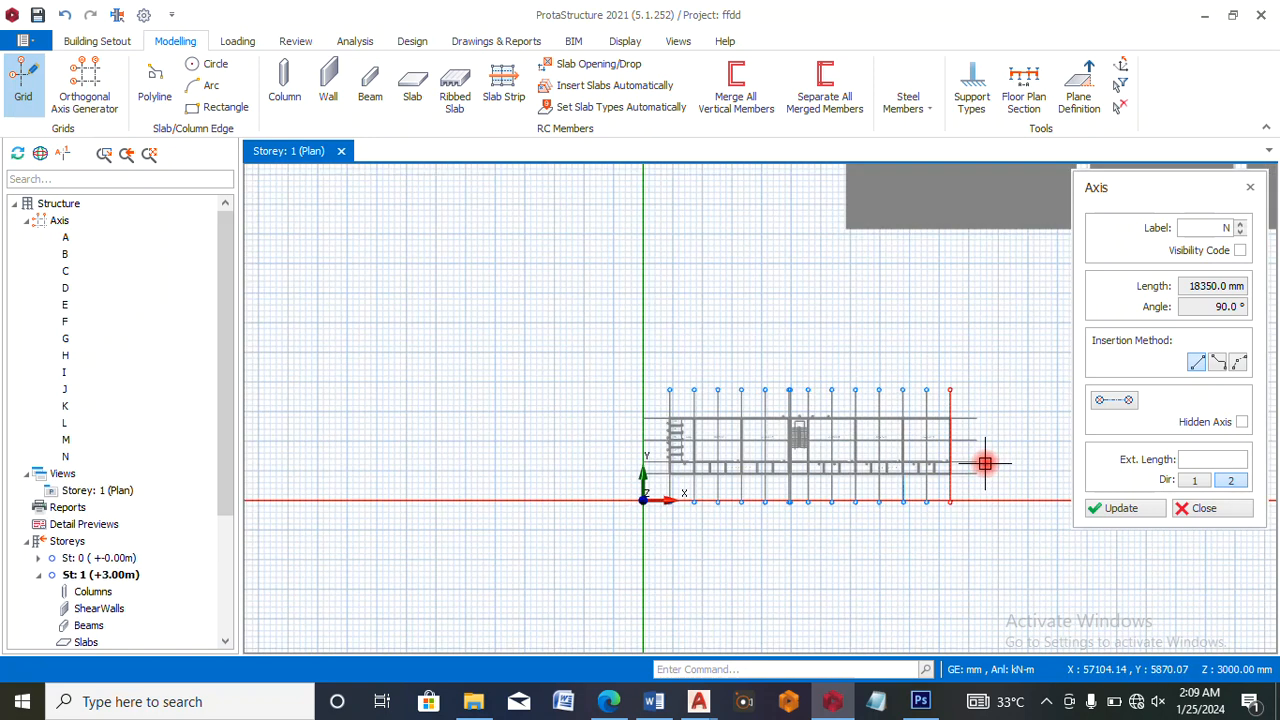
- Try to insert a horizontal axis labelled 1 along the grid line through the classrooms' rear outer wall, opposite the veranda
left_click_drag(1218, 228, 1235, 229)
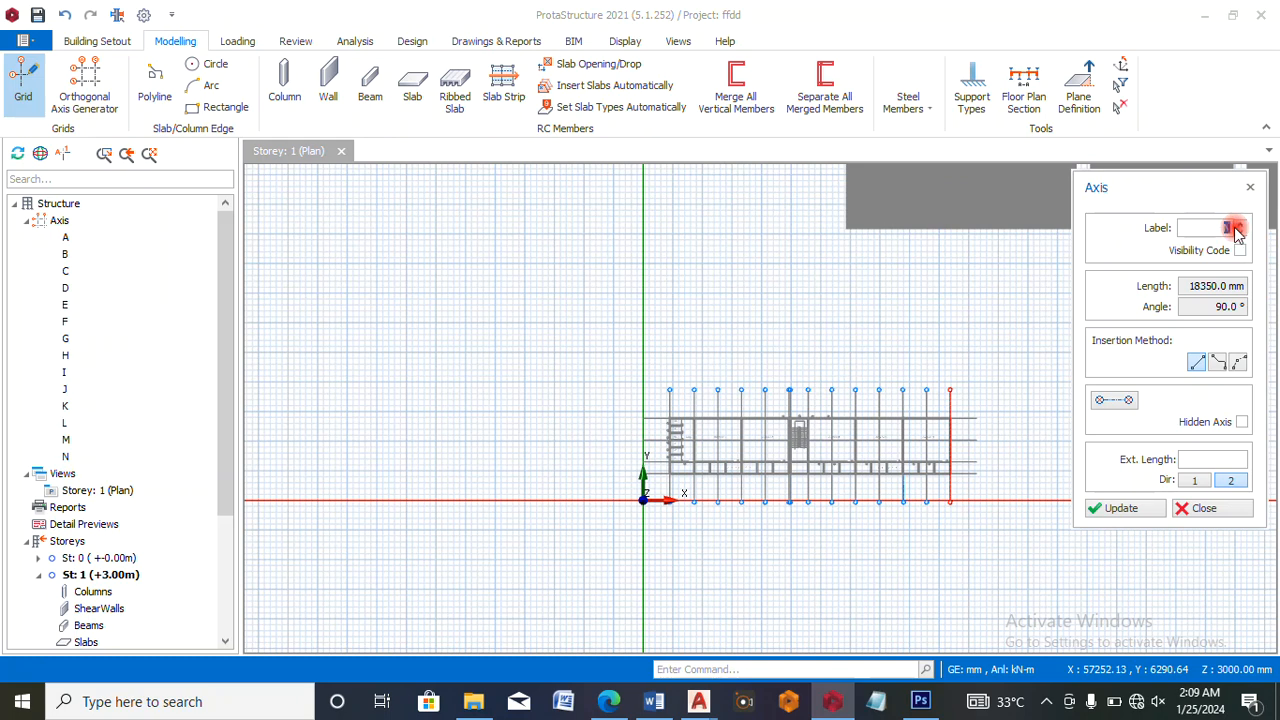
type("1")
scroll(660, 414, "up", 5)
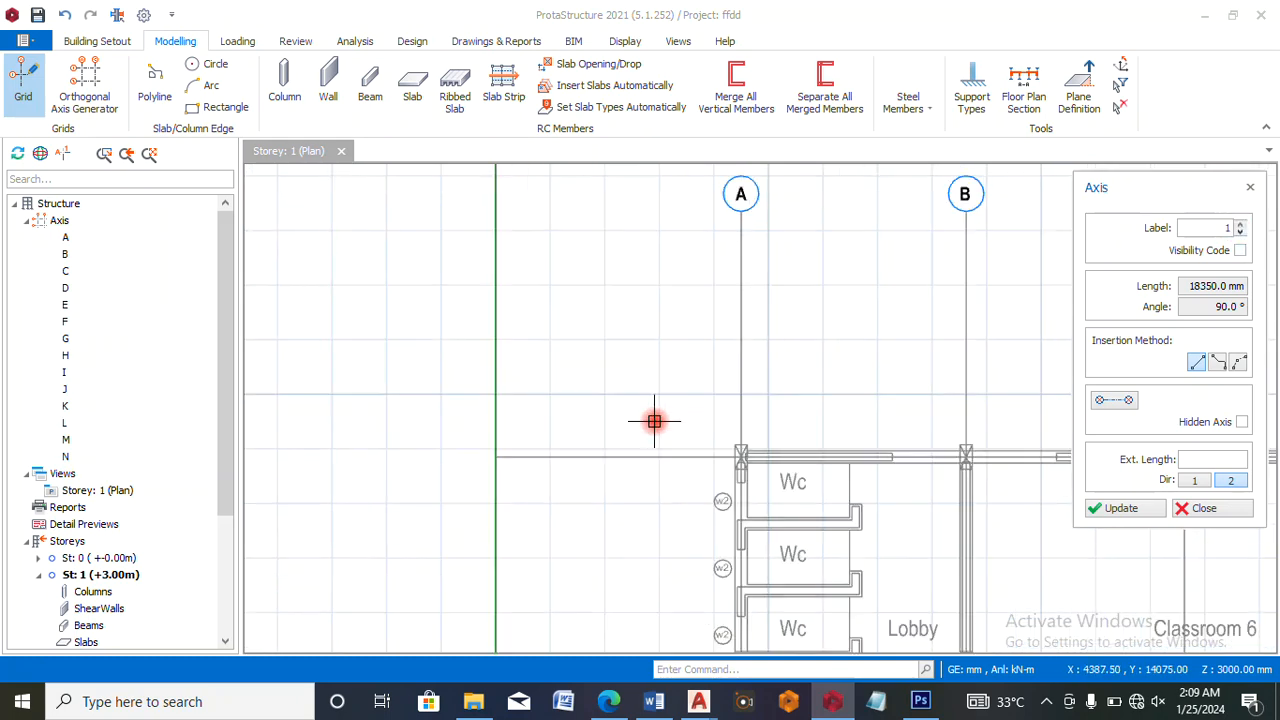
left_click(501, 455)
scroll(349, 446, "down", 7)
scroll(787, 447, "up", 1)
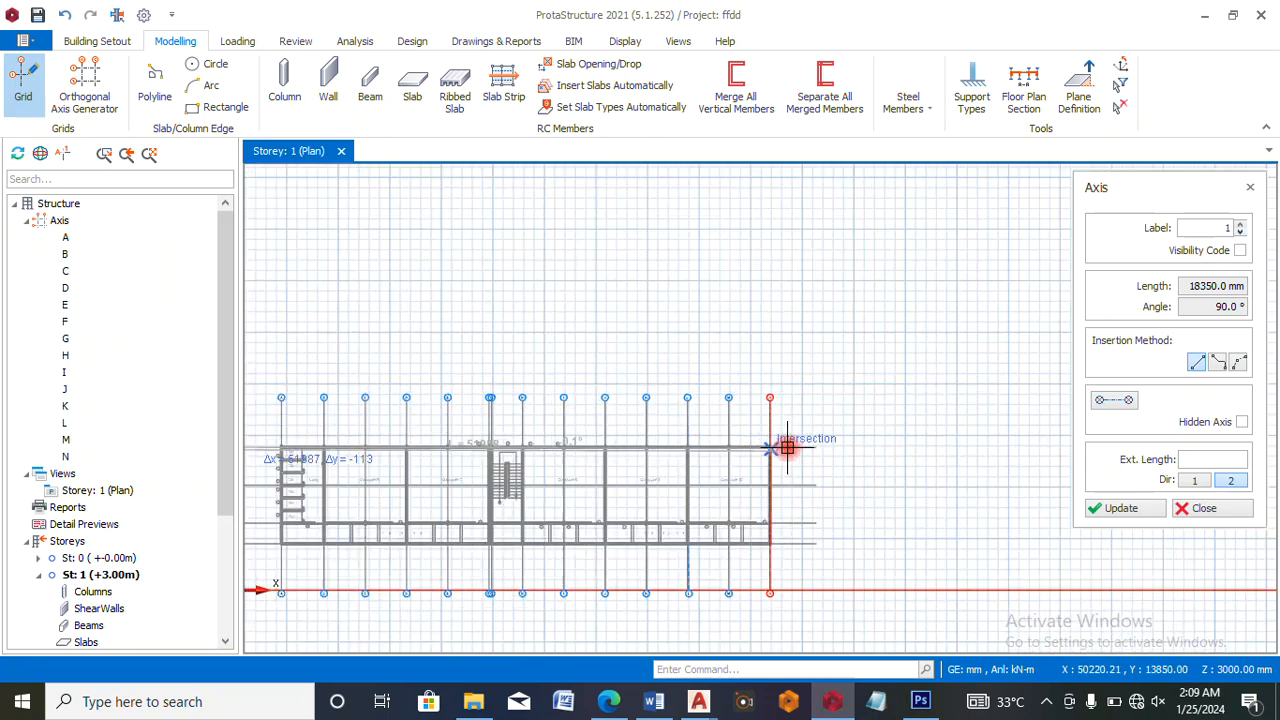
scroll(787, 447, "up", 2)
left_click(833, 447)
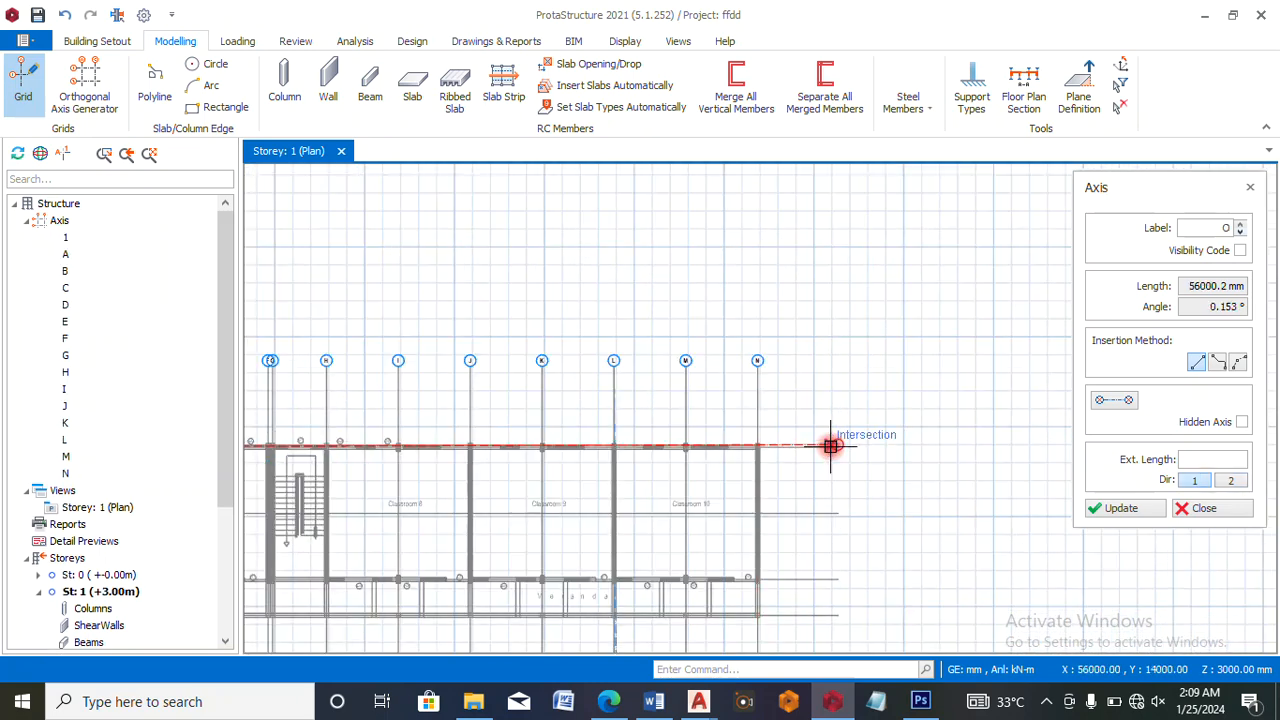
scroll(846, 446, "up", 3)
scroll(900, 392, "down", 1)
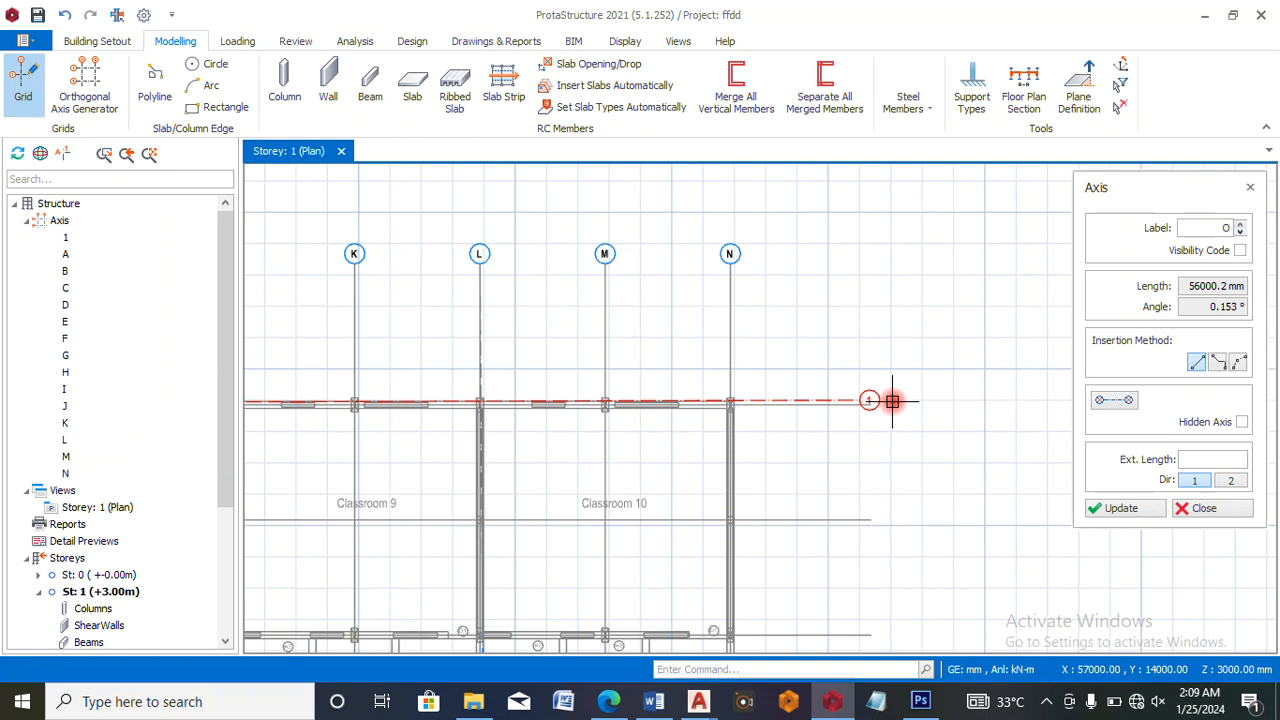
scroll(885, 406, "up", 3)
scroll(886, 402, "down", 3)
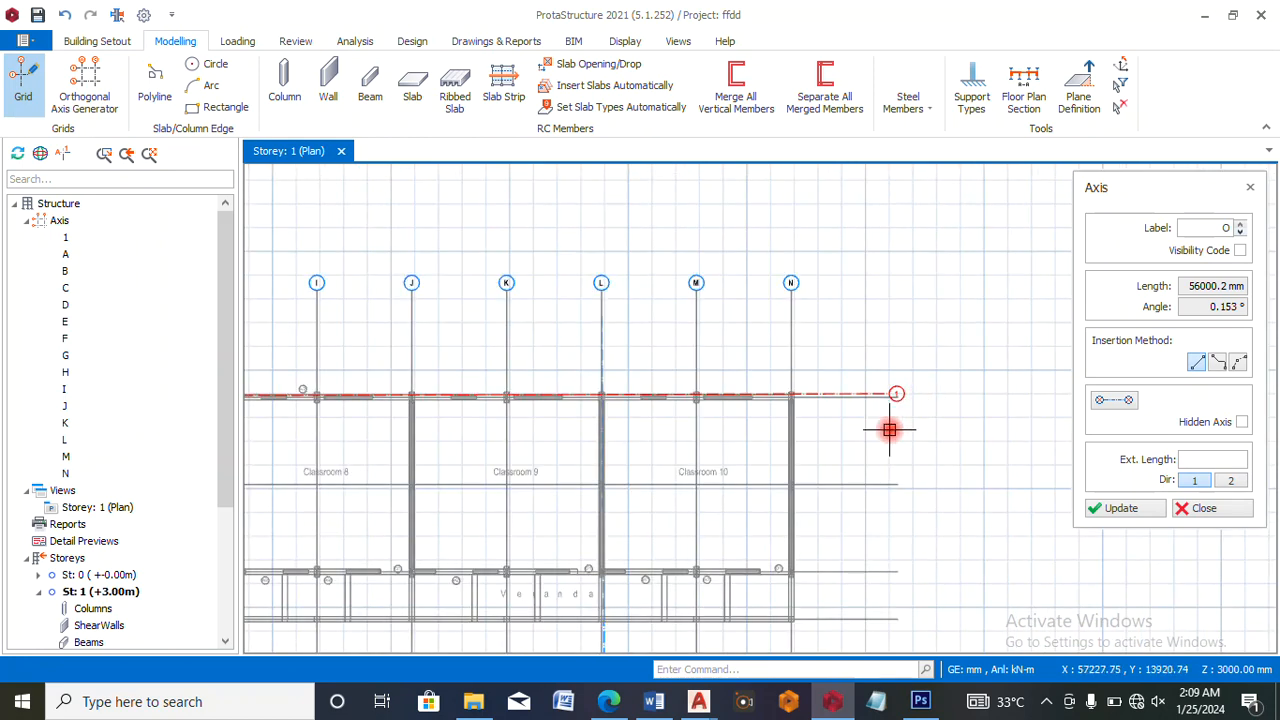
key("Escape")
- Delete the slightly skewed axis 1 running along the classrooms' rear outer wall
scroll(893, 412, "down", 3)
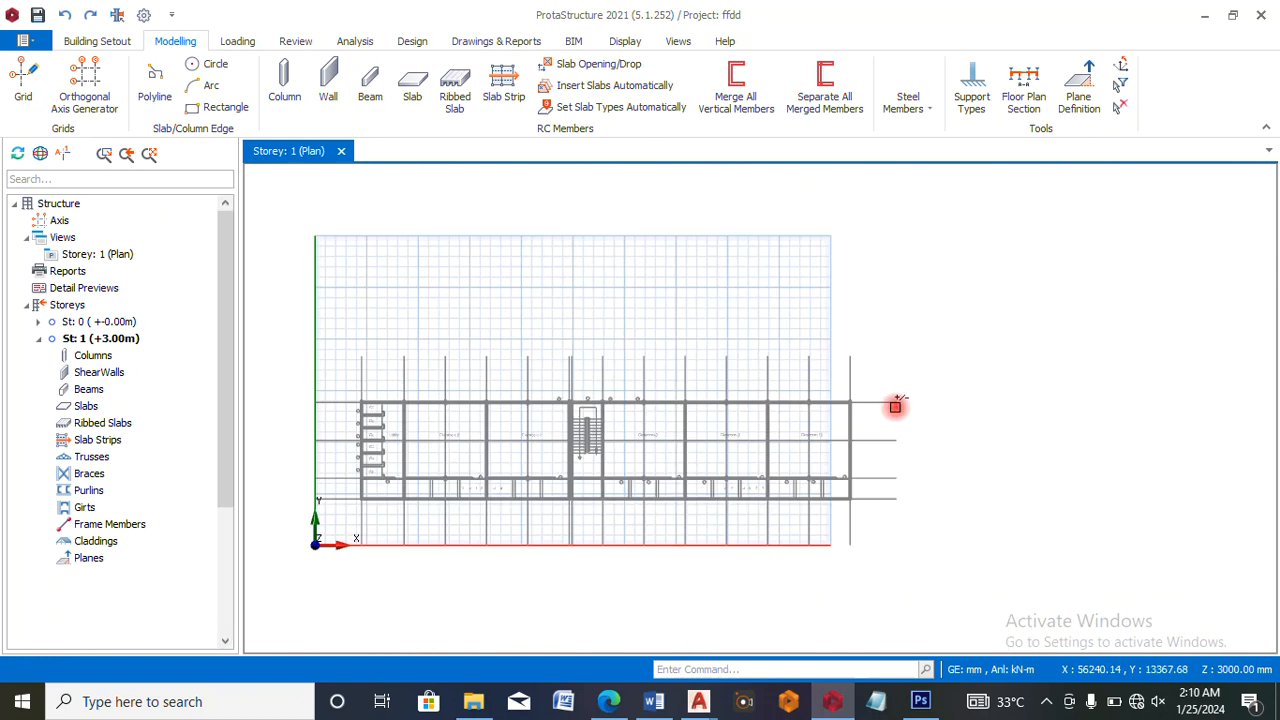
left_click(896, 403)
scroll(881, 411, "up", 3)
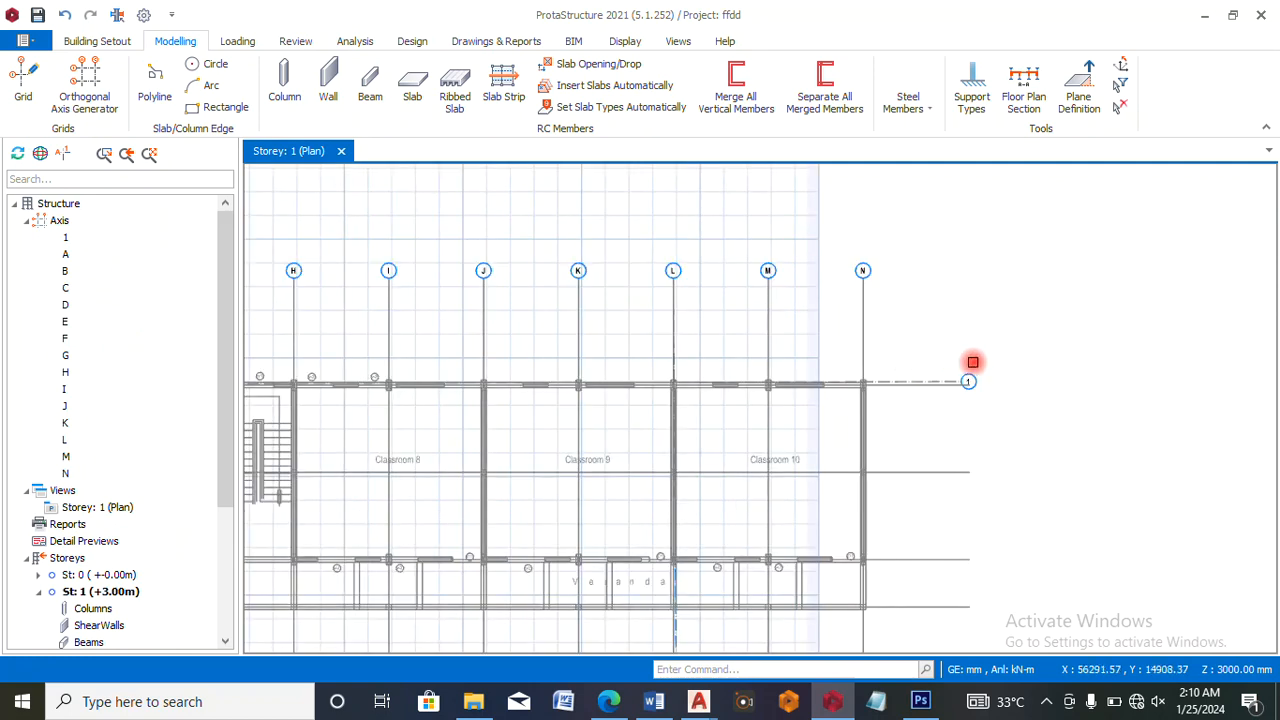
scroll(960, 380, "up", 2)
right_click(957, 384)
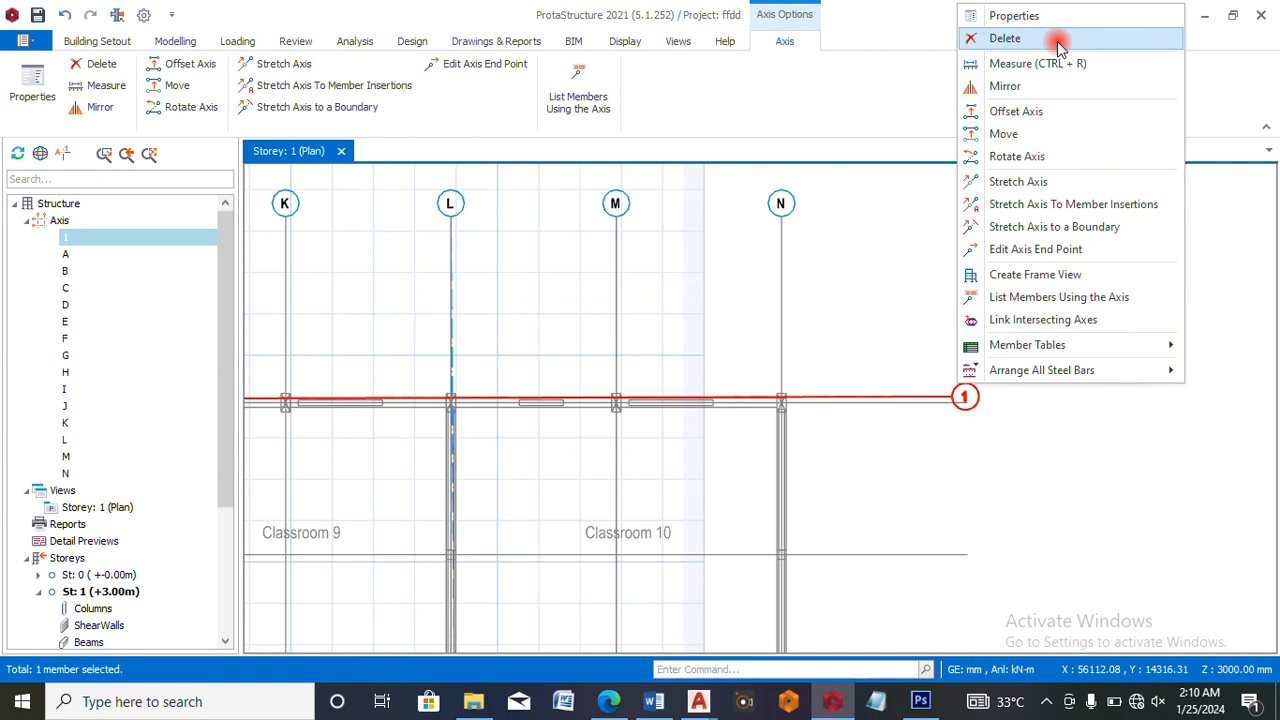
left_click(1025, 16)
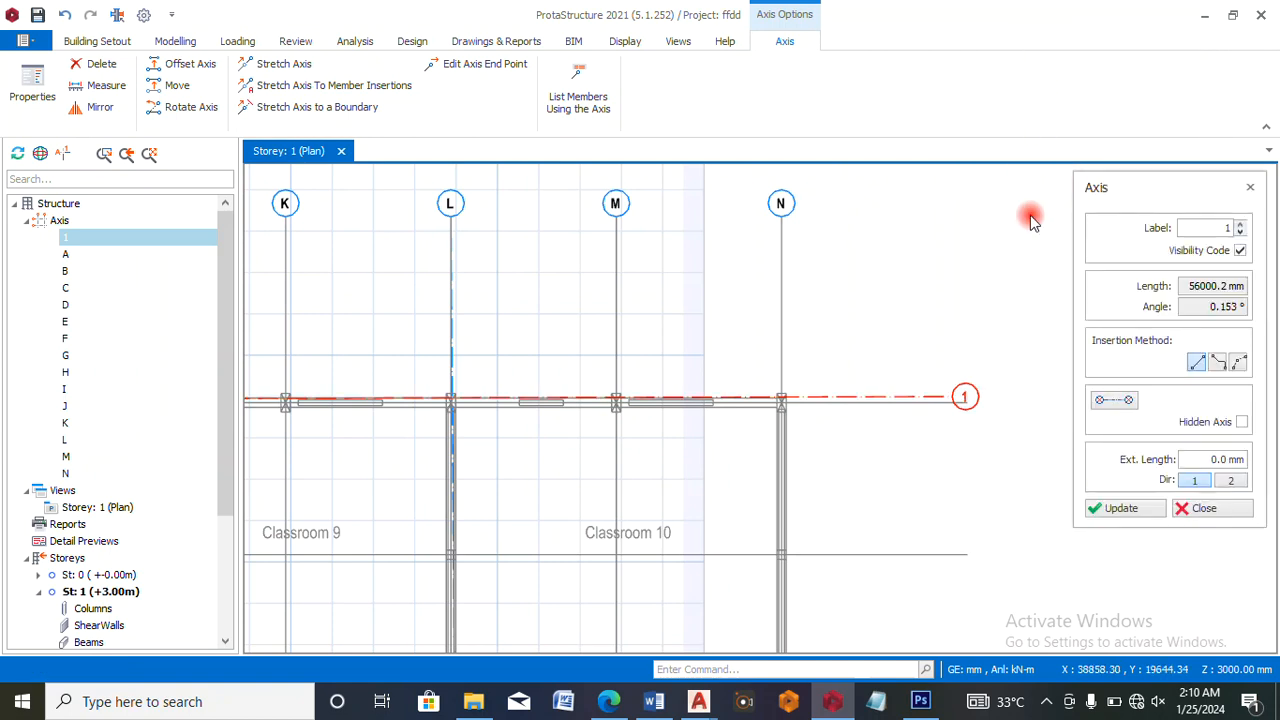
key("Delete")
- Insert horizontal axis 1, about 56375 mm long at 0°, along the grid line through the classrooms' rear outer wall
scroll(963, 357, "down", 5)
scroll(654, 362, "up", 1)
scroll(654, 362, "up", 4)
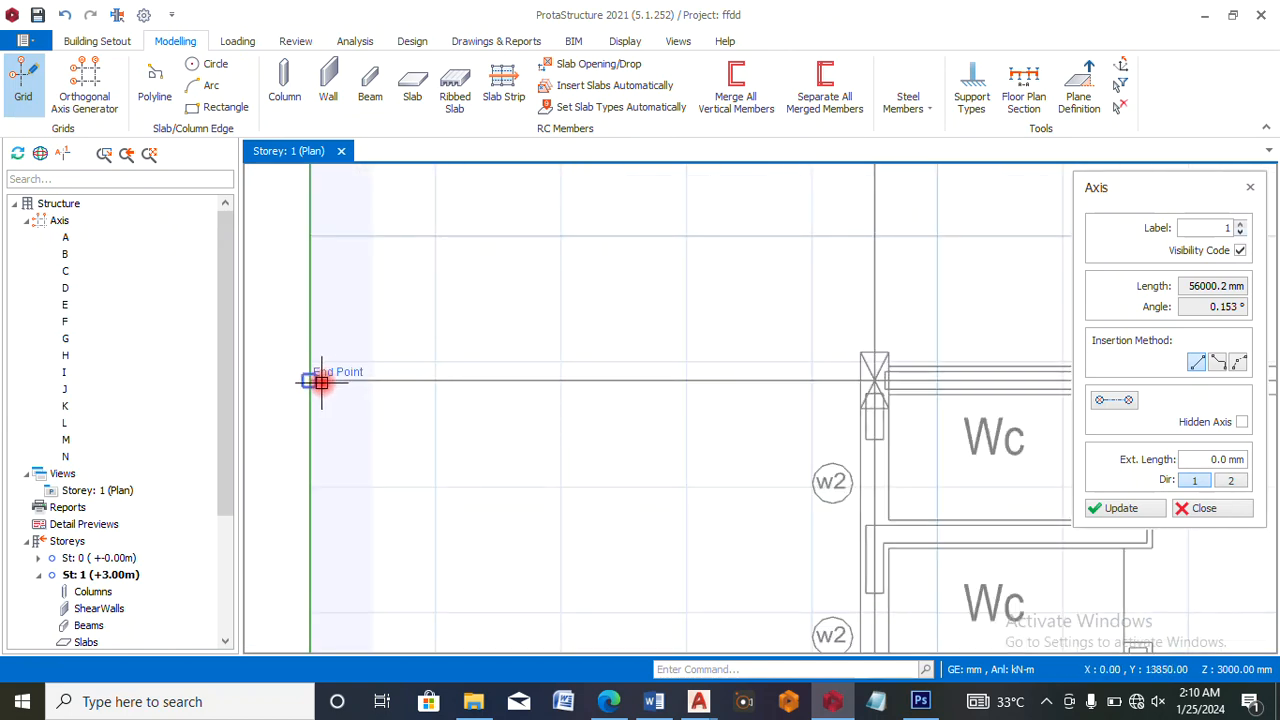
left_click(320, 381)
scroll(315, 370, "down", 6)
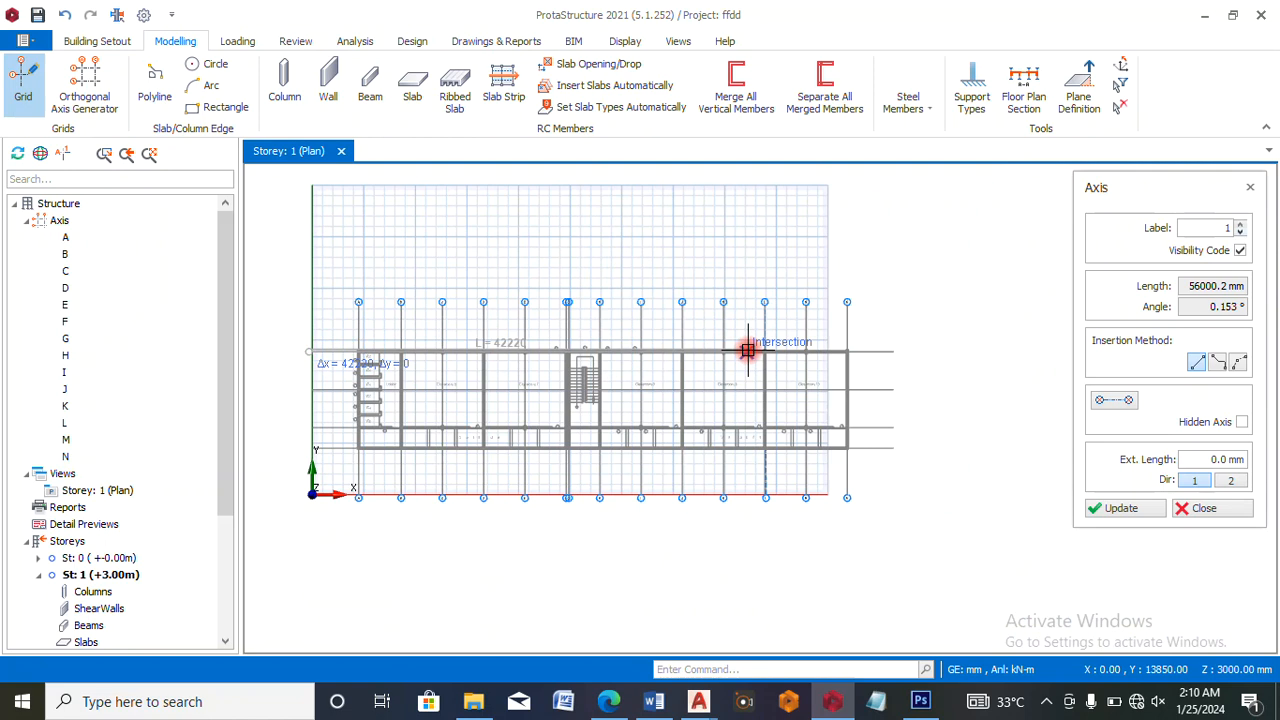
scroll(655, 182, "up", 1)
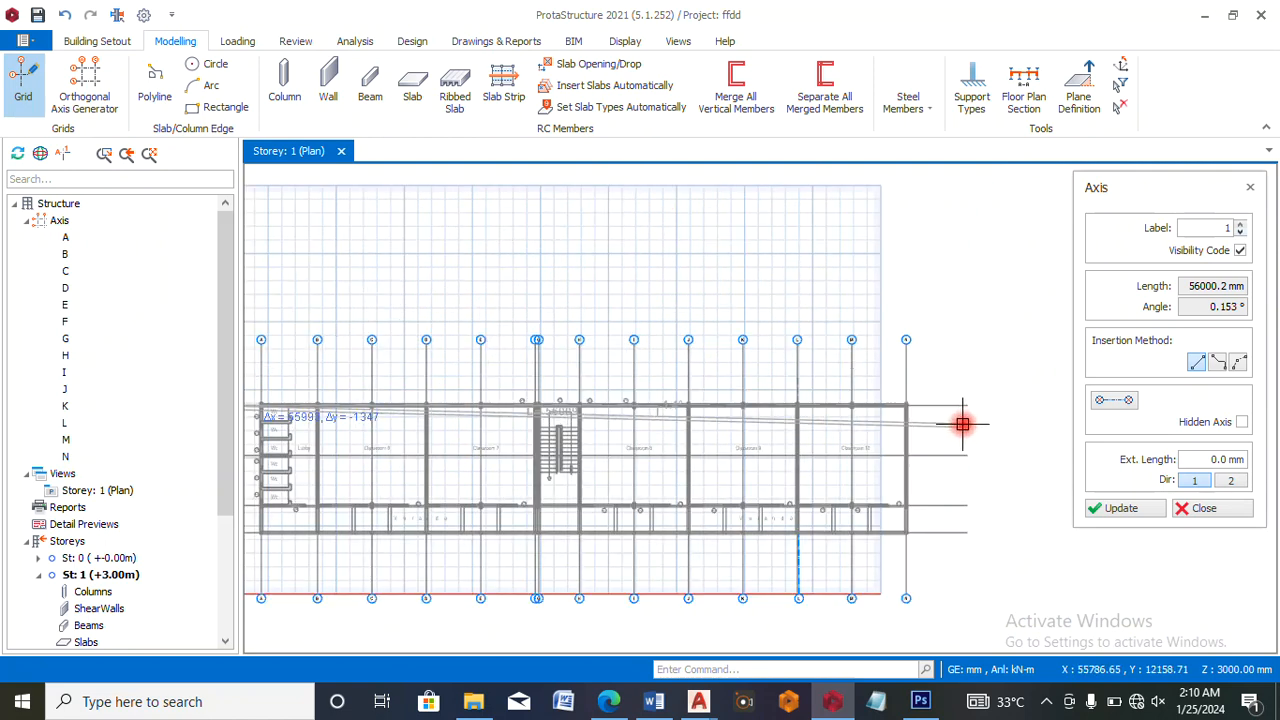
scroll(952, 330, "up", 3)
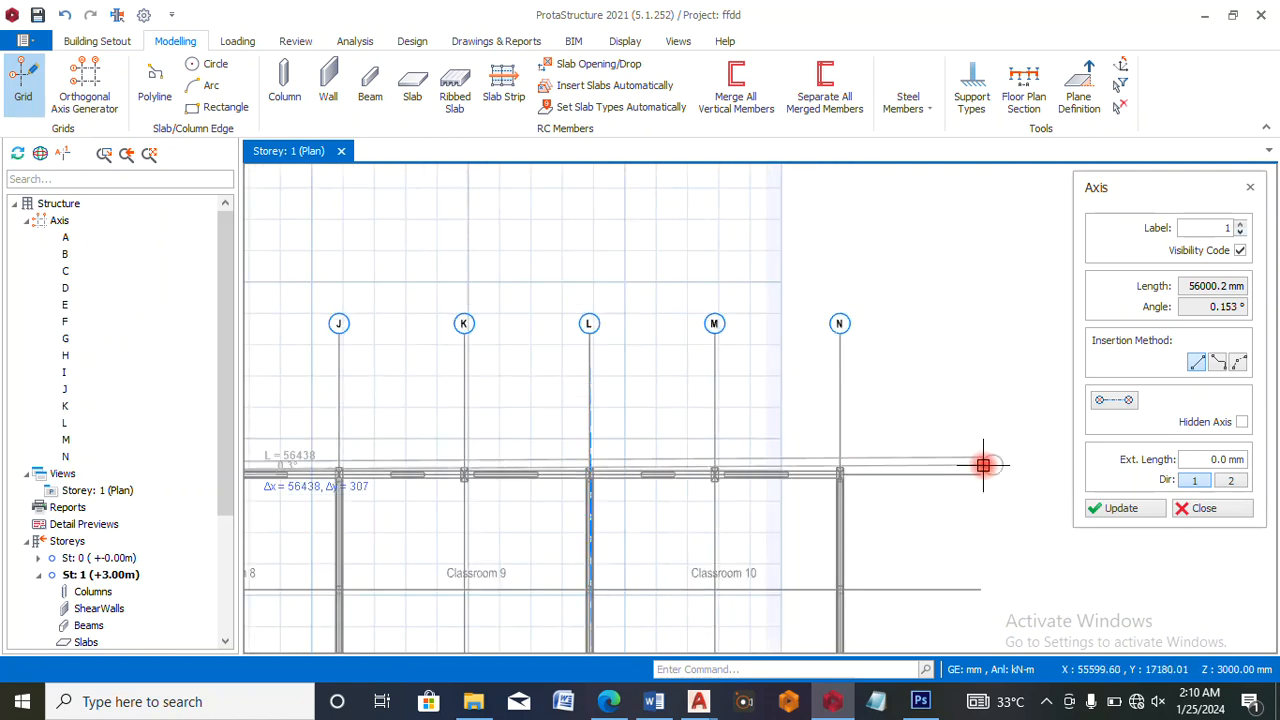
left_click(982, 476)
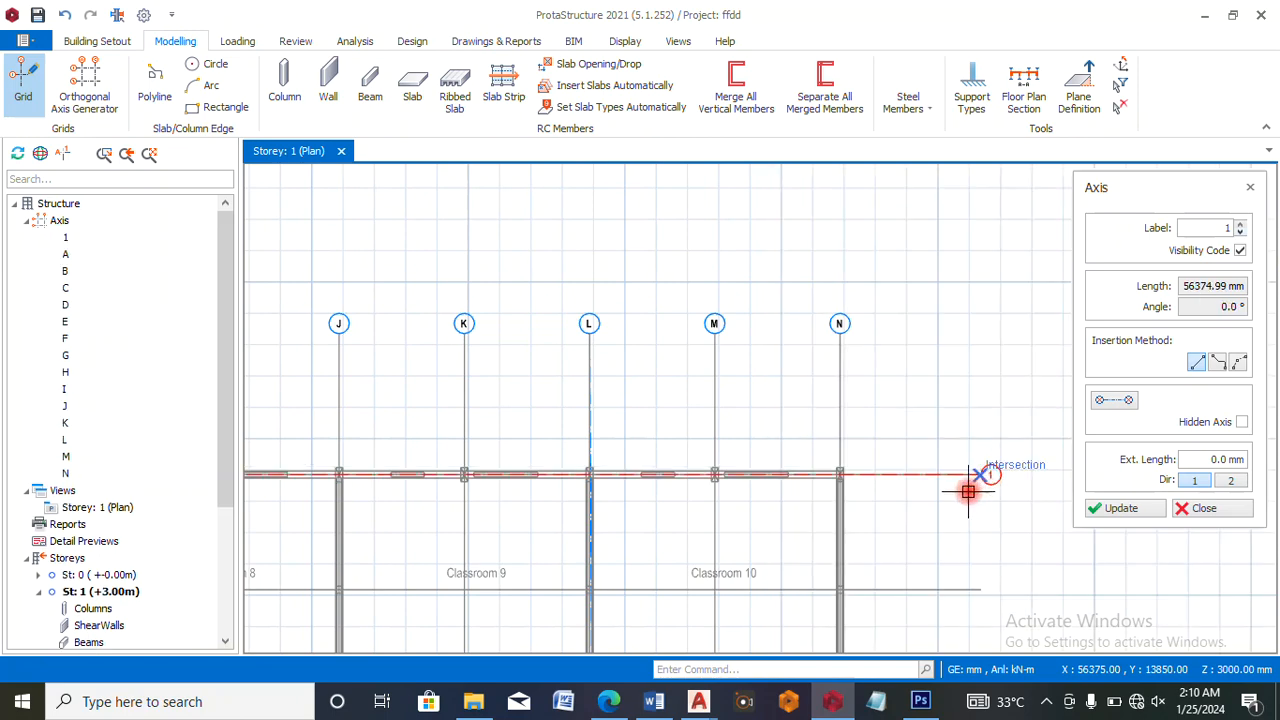
- Insert horizontal axis 2, about 56375 mm long, along the grid line running through the middle of the classrooms
scroll(914, 260, "down", 4)
scroll(650, 306, "up", 2)
scroll(565, 306, "up", 2)
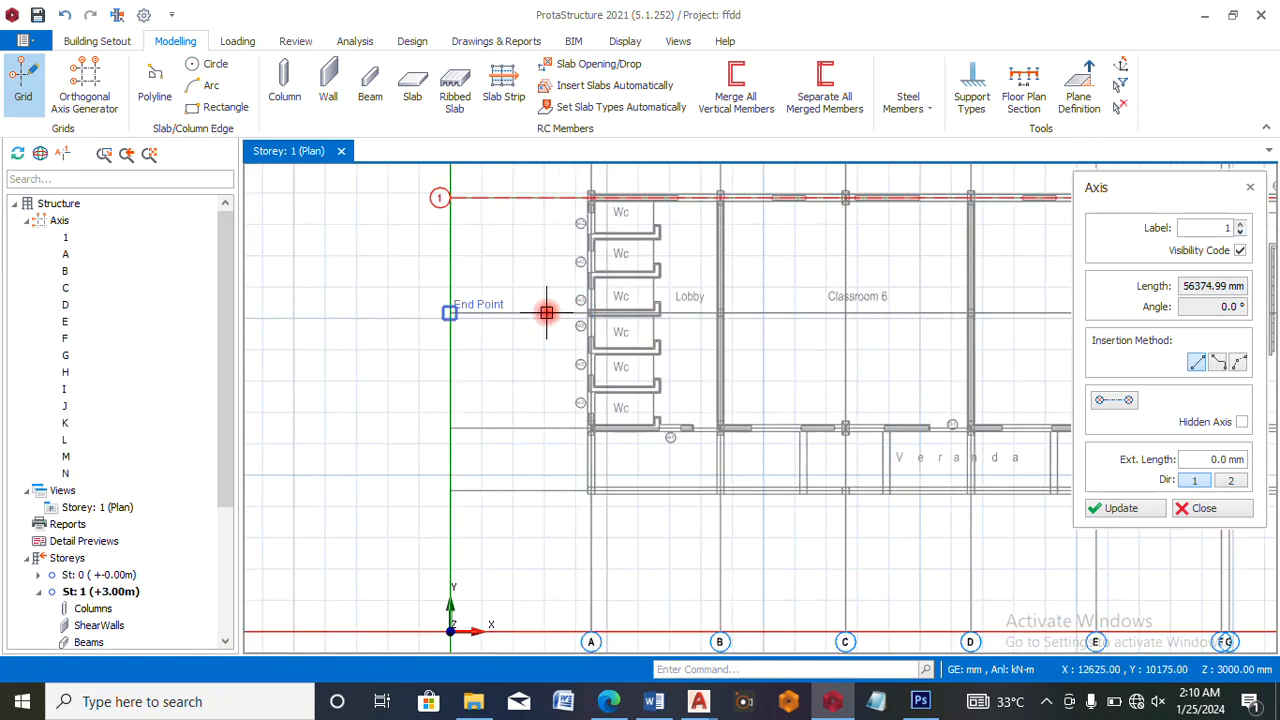
scroll(455, 314, "down", 4)
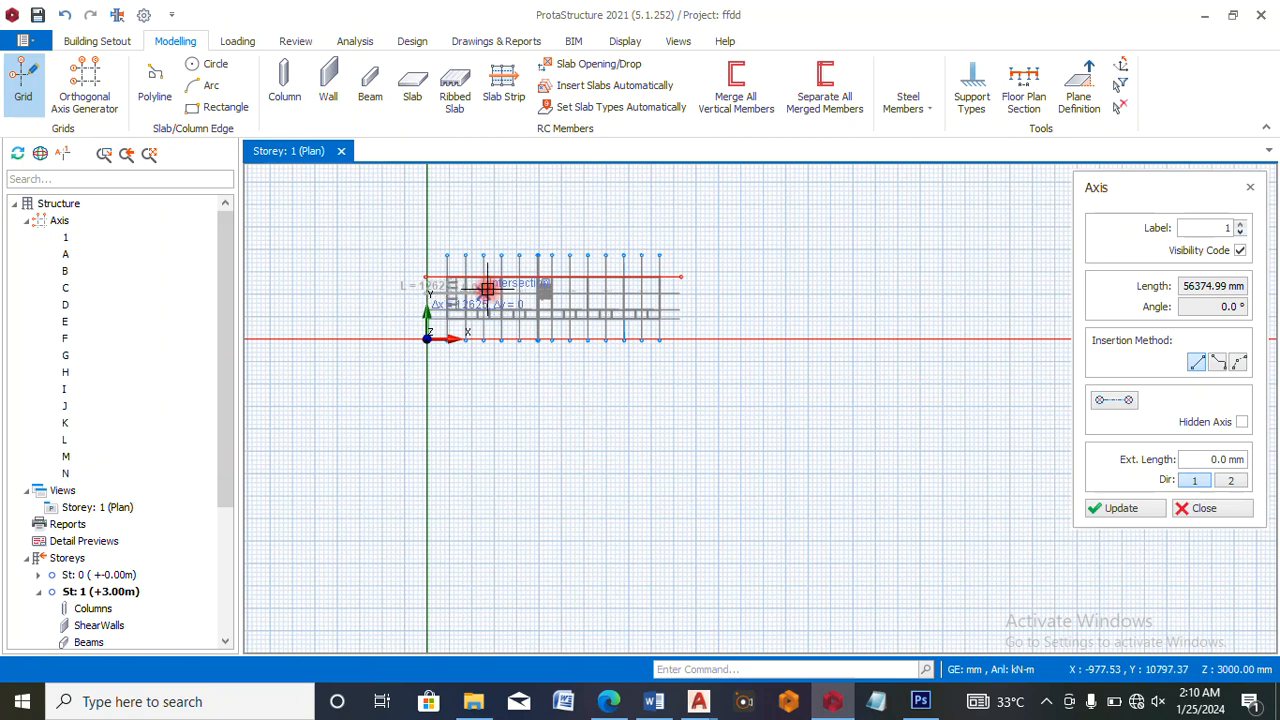
scroll(677, 289, "up", 5)
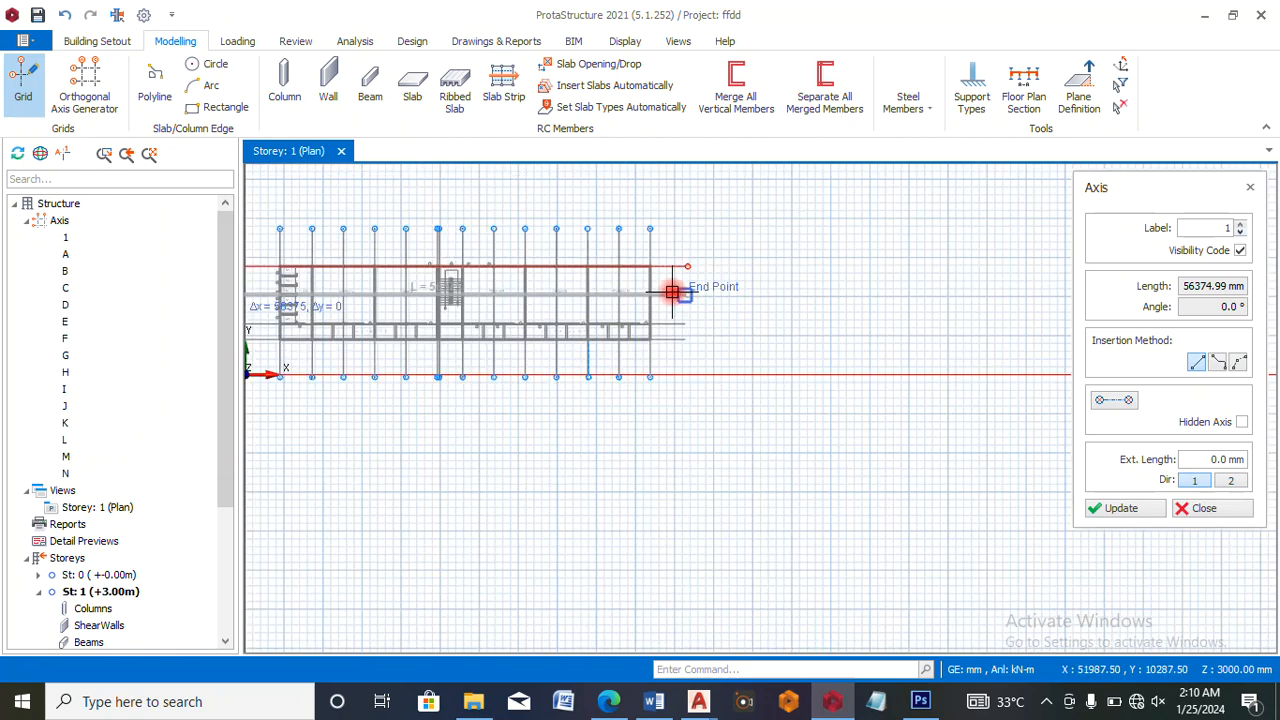
left_click(741, 262)
- Insert horizontal axes 3 and 4, about 56375 mm long, along the classroom-veranda wall and the veranda's outer edge
scroll(831, 229, "down", 5)
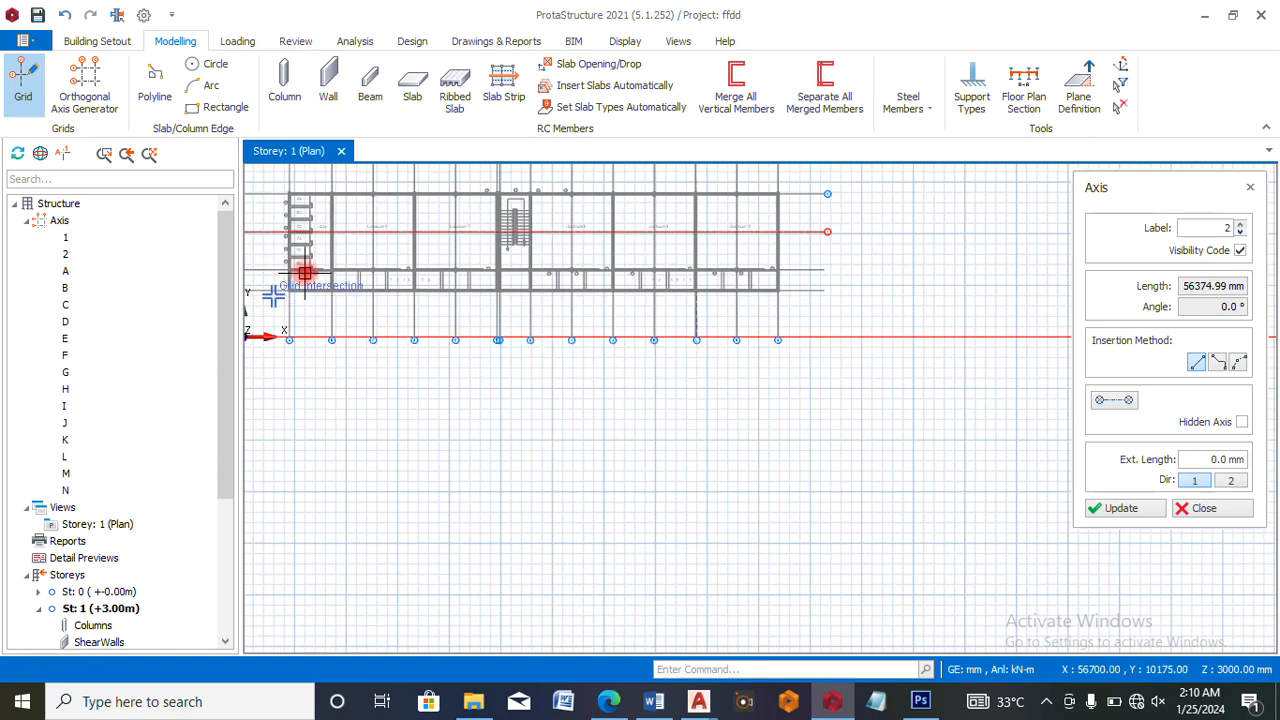
left_click(304, 272)
scroll(810, 366, "down", 3)
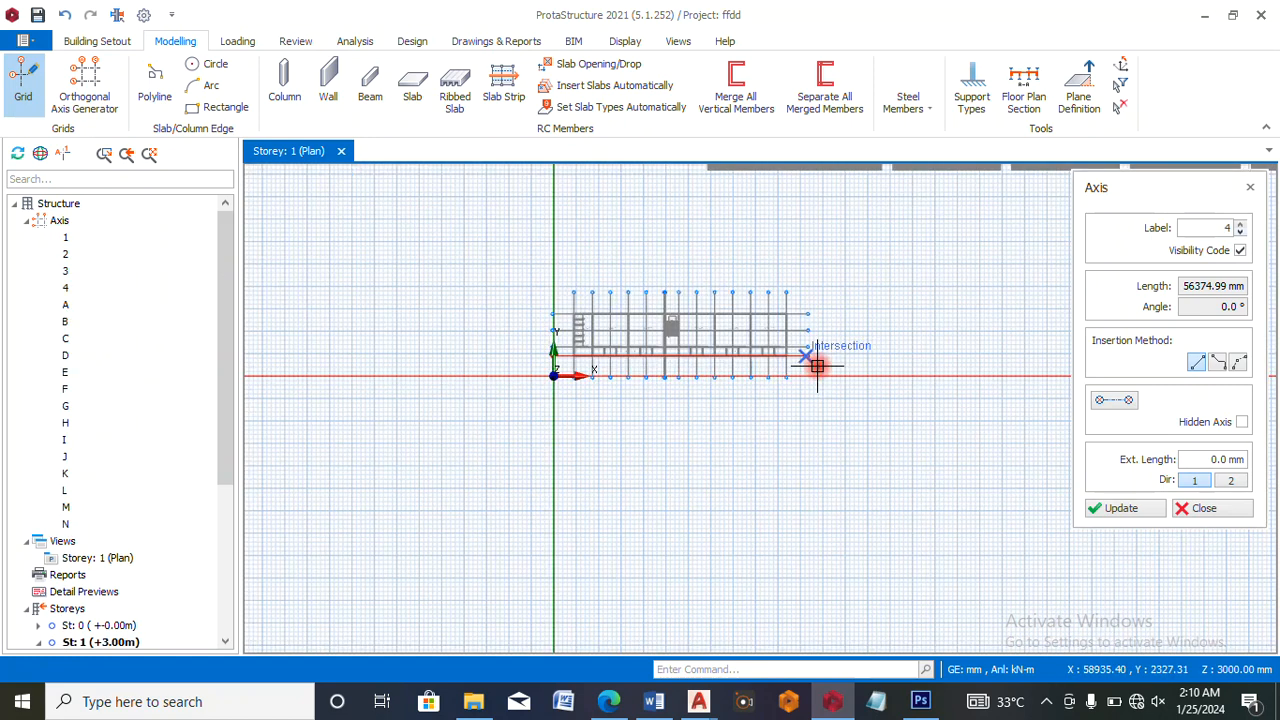
left_click(1146, 508)
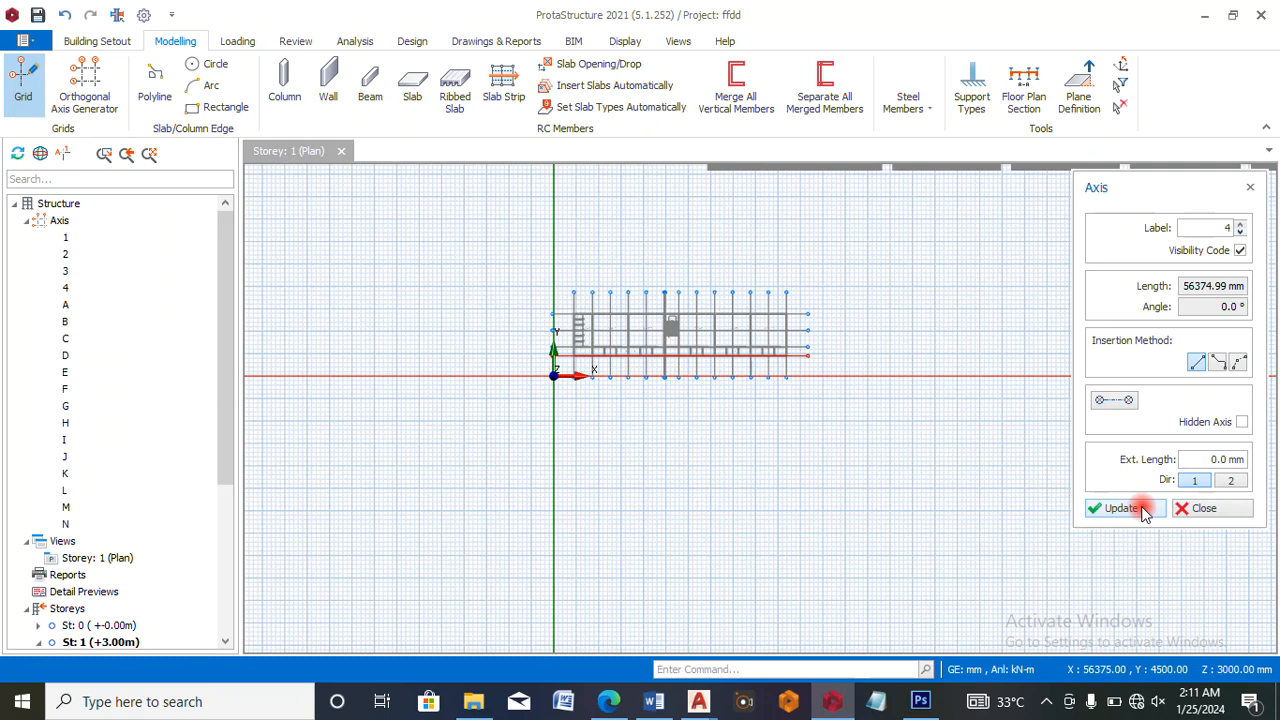
scroll(673, 308, "up", 3)
scroll(673, 308, "up", 4)
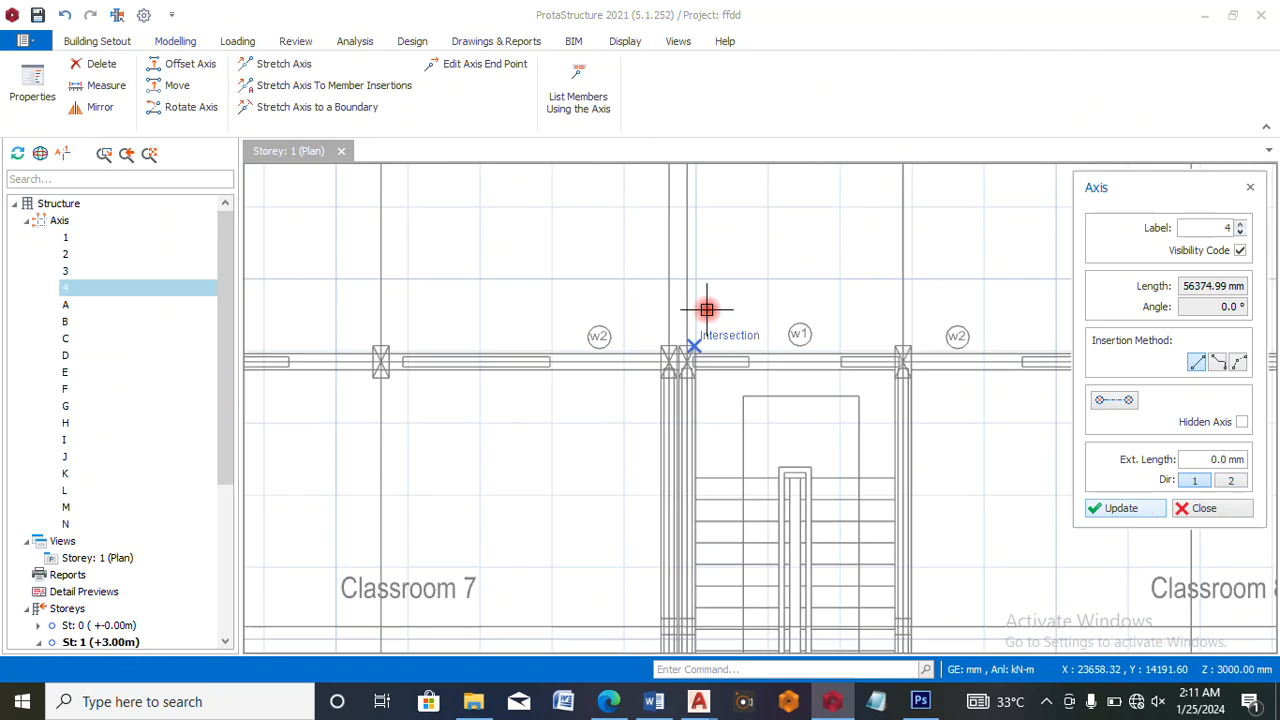
scroll(660, 323, "down", 5)
scroll(661, 323, "down", 2)
scroll(661, 323, "up", 2)
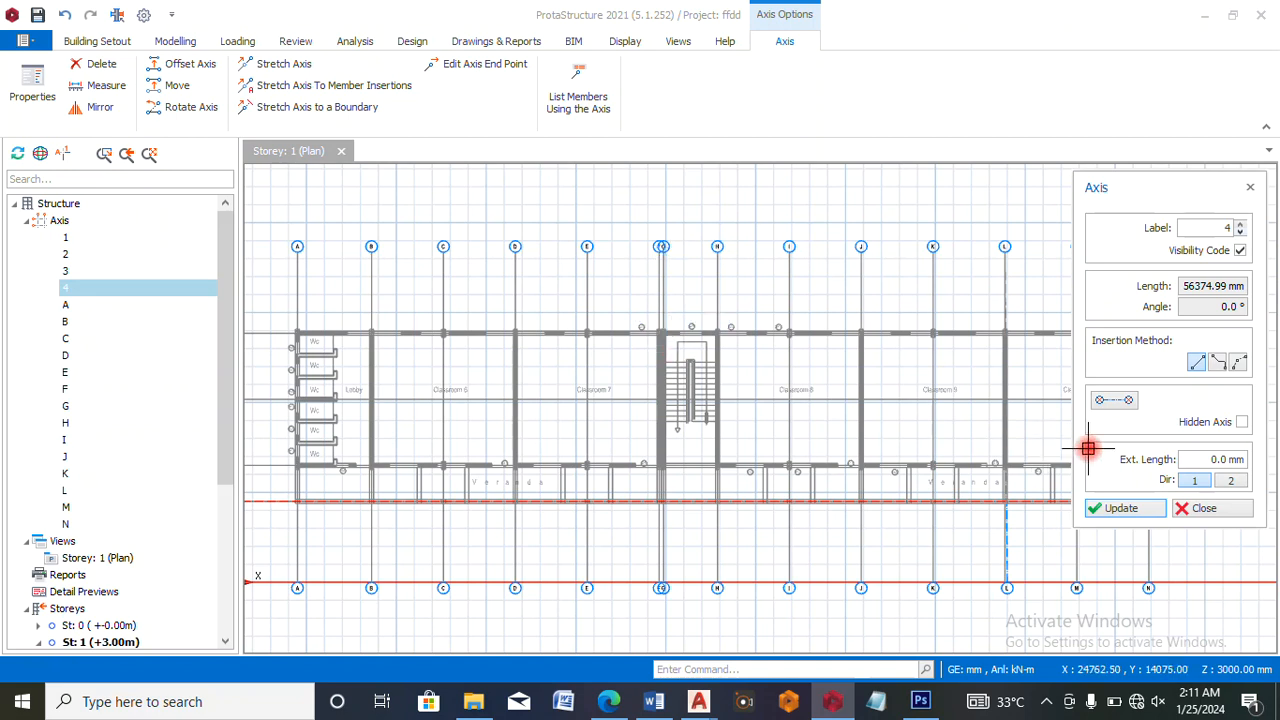
left_click(1199, 510)
- Open the RC Column settings and examine the plan's column outline on axis 1 at the wall between Classroom 8 and Classroom 9
scroll(506, 269, "down", 3)
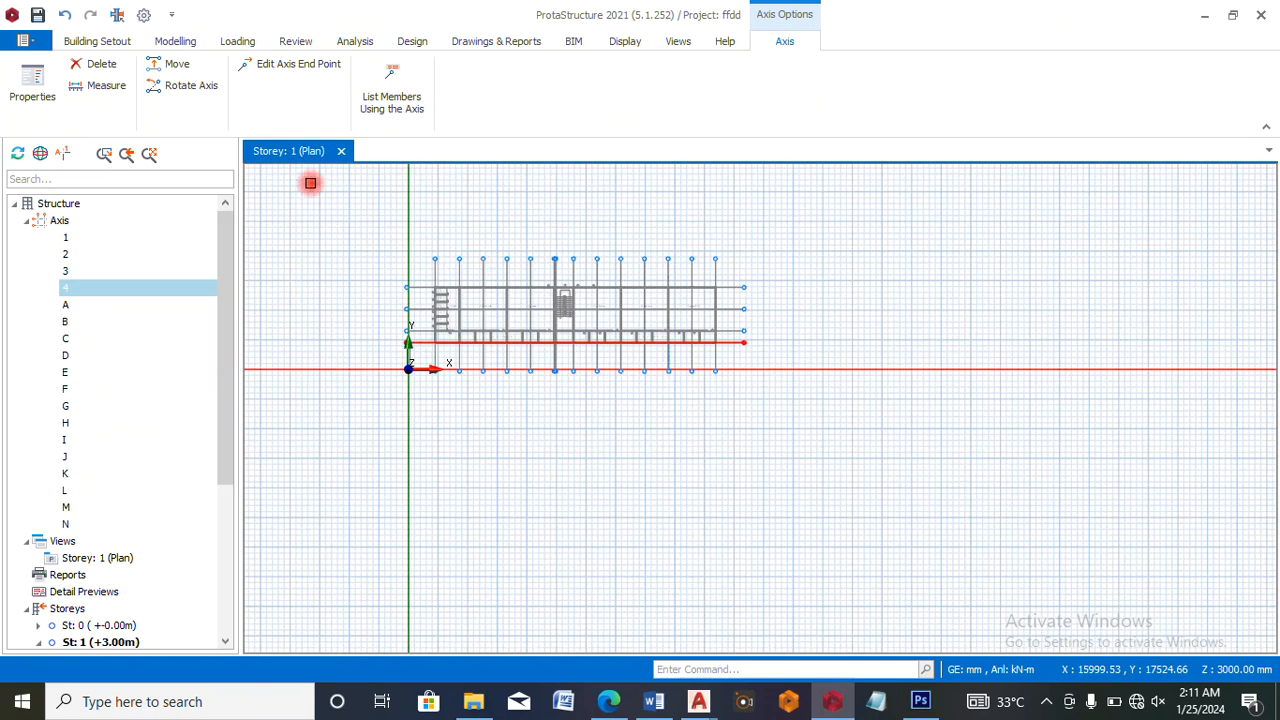
left_click(175, 41)
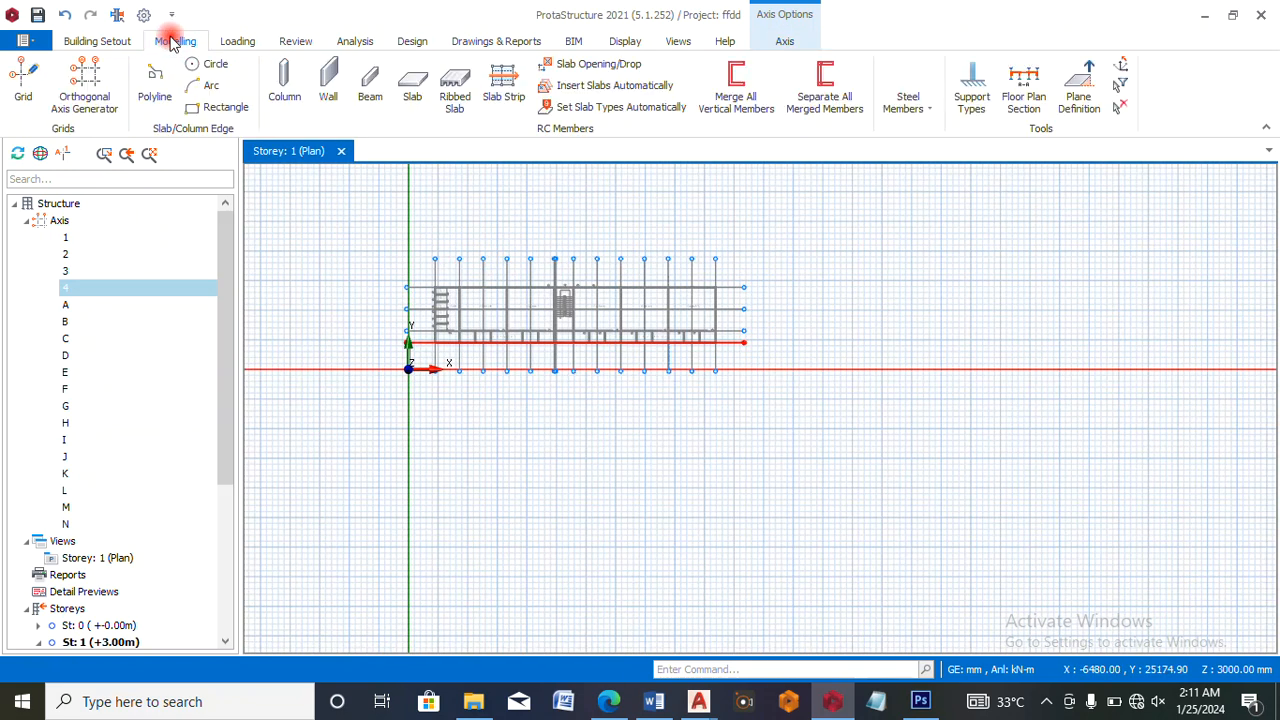
left_click(285, 80)
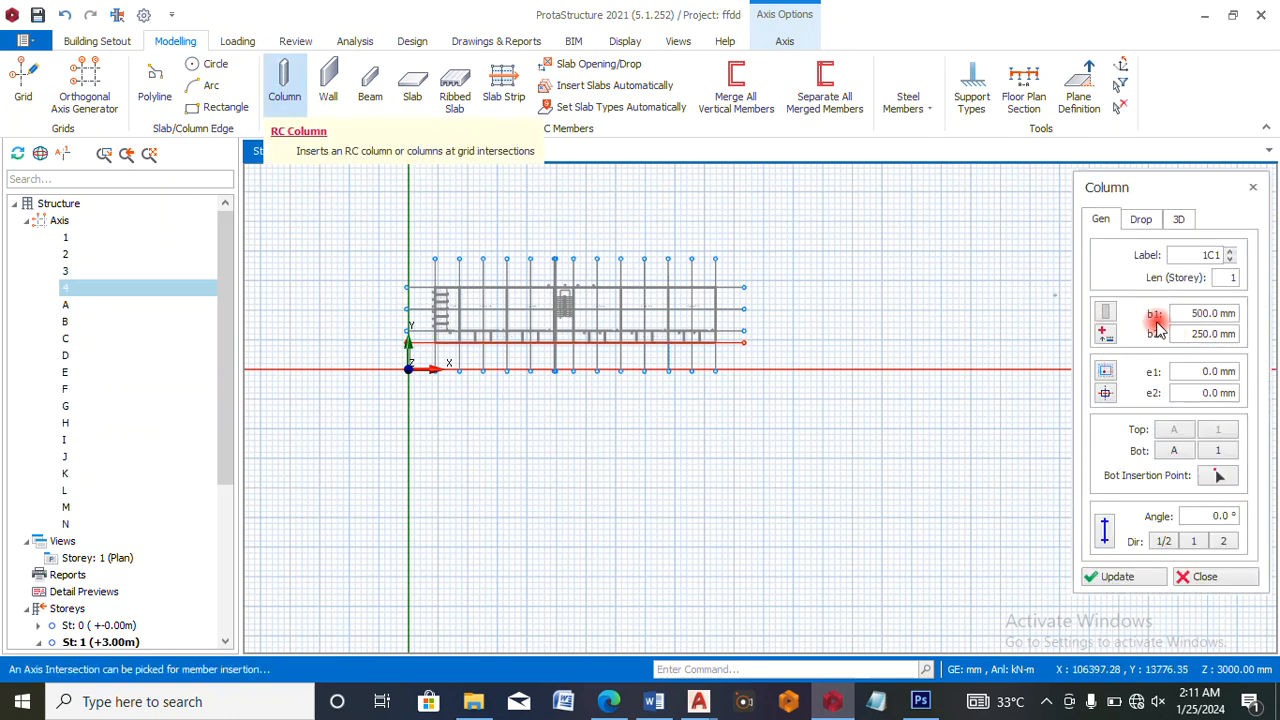
scroll(600, 286, "up", 5)
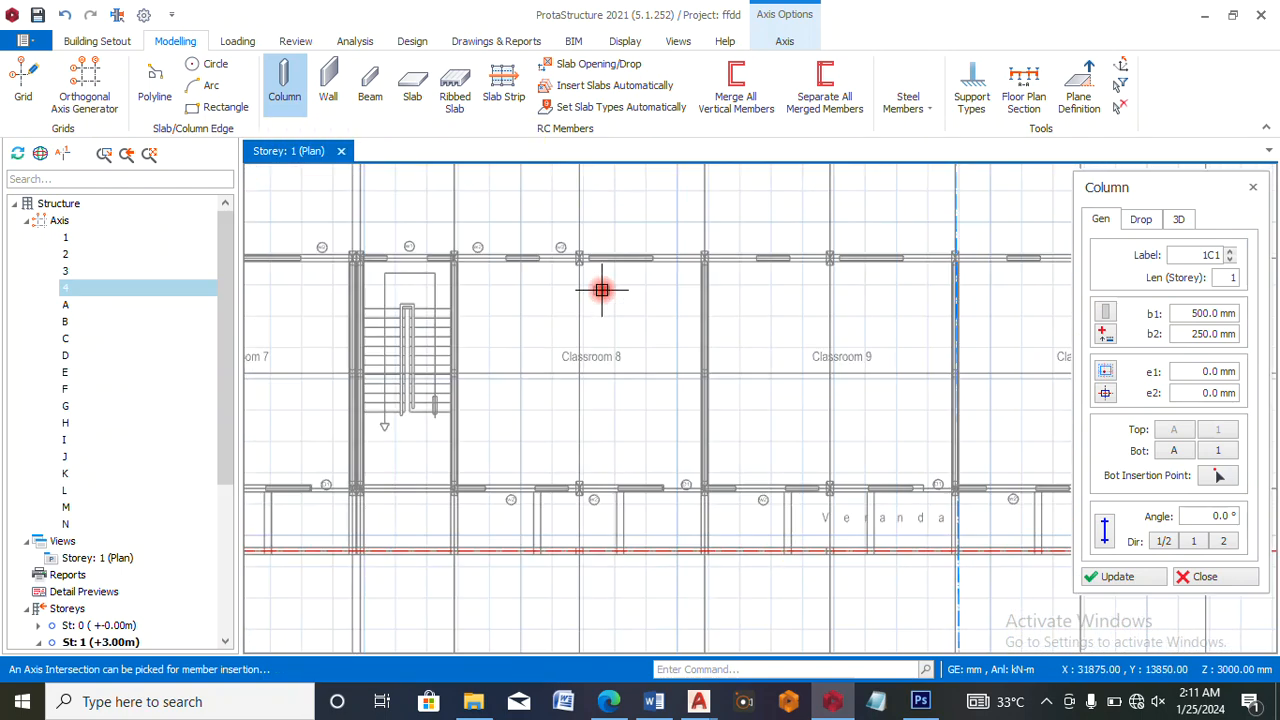
scroll(592, 238, "up", 4)
scroll(537, 289, "down", 4)
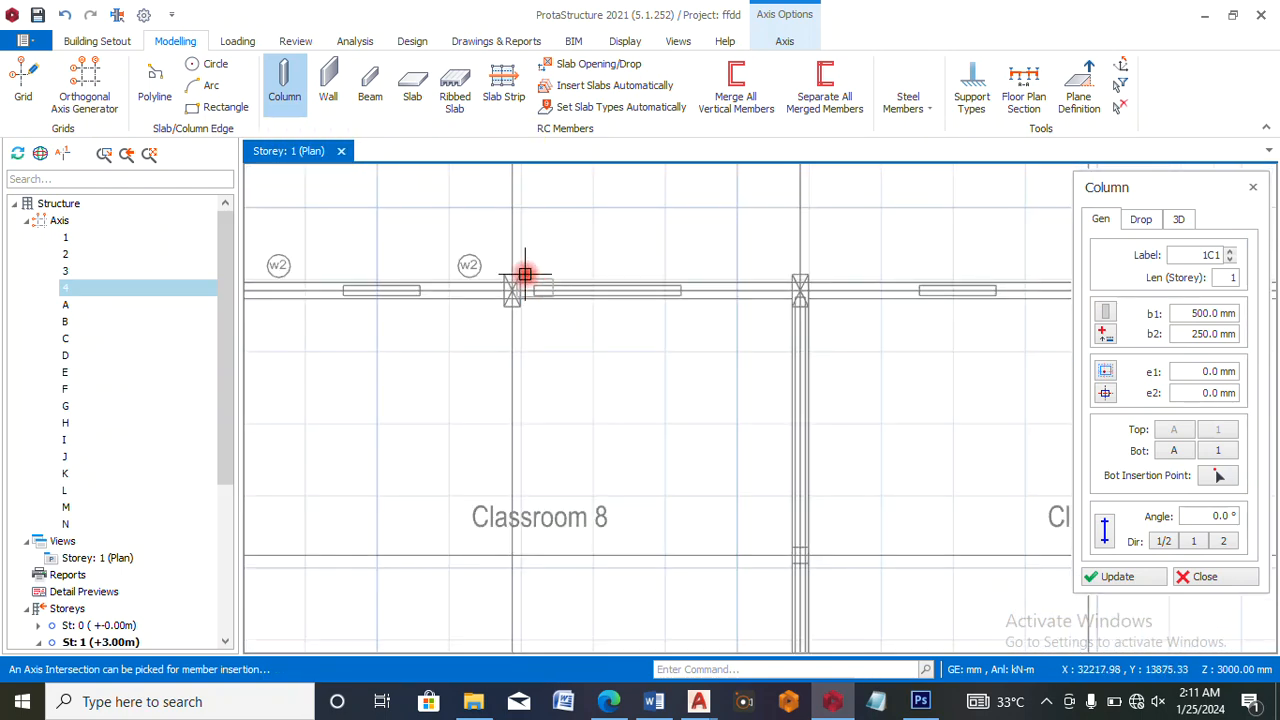
scroll(831, 303, "up", 5)
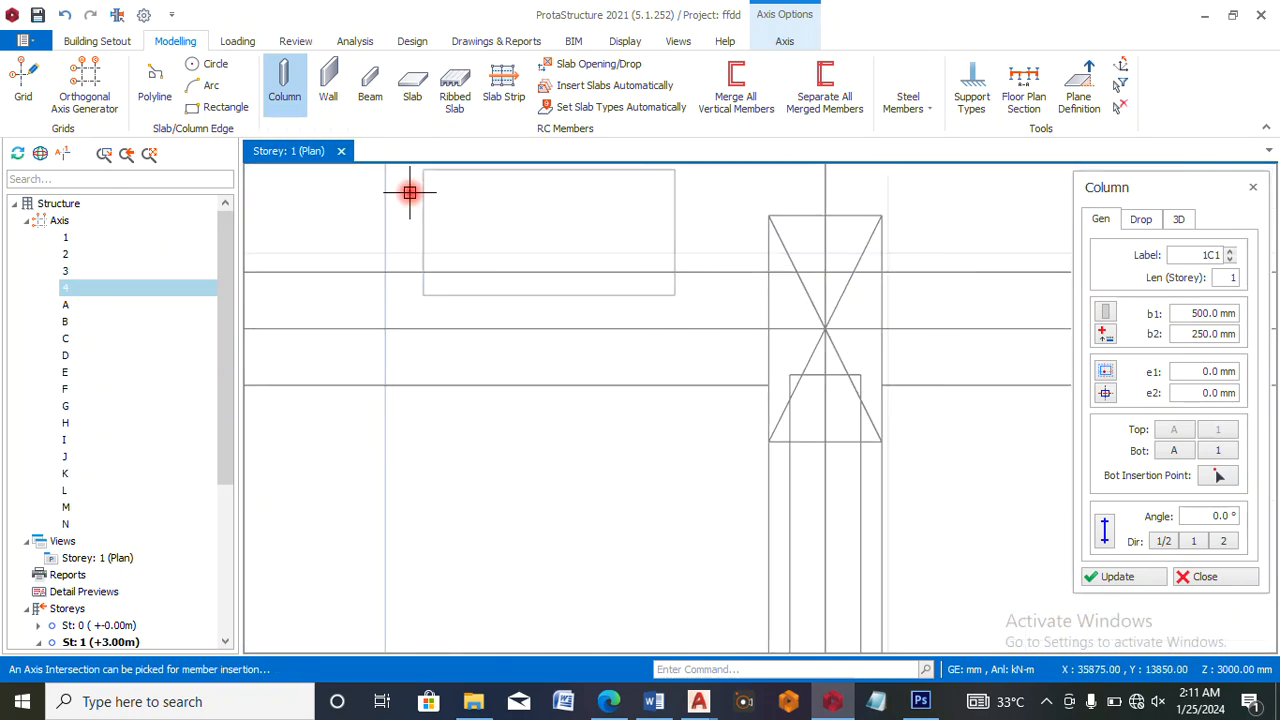
- Measure the wall thickness and column outline at the Classroom 8-9 wall using trial axis points, without inserting an axis
left_click(23, 82)
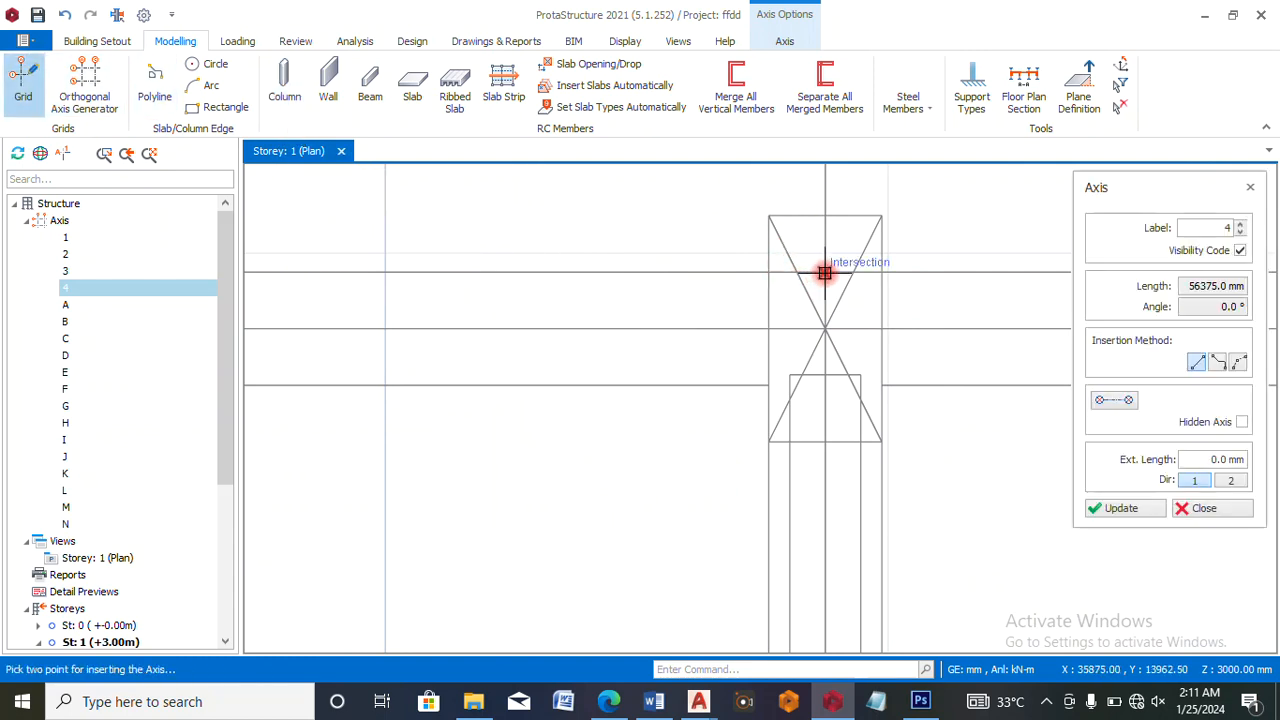
left_click(825, 272)
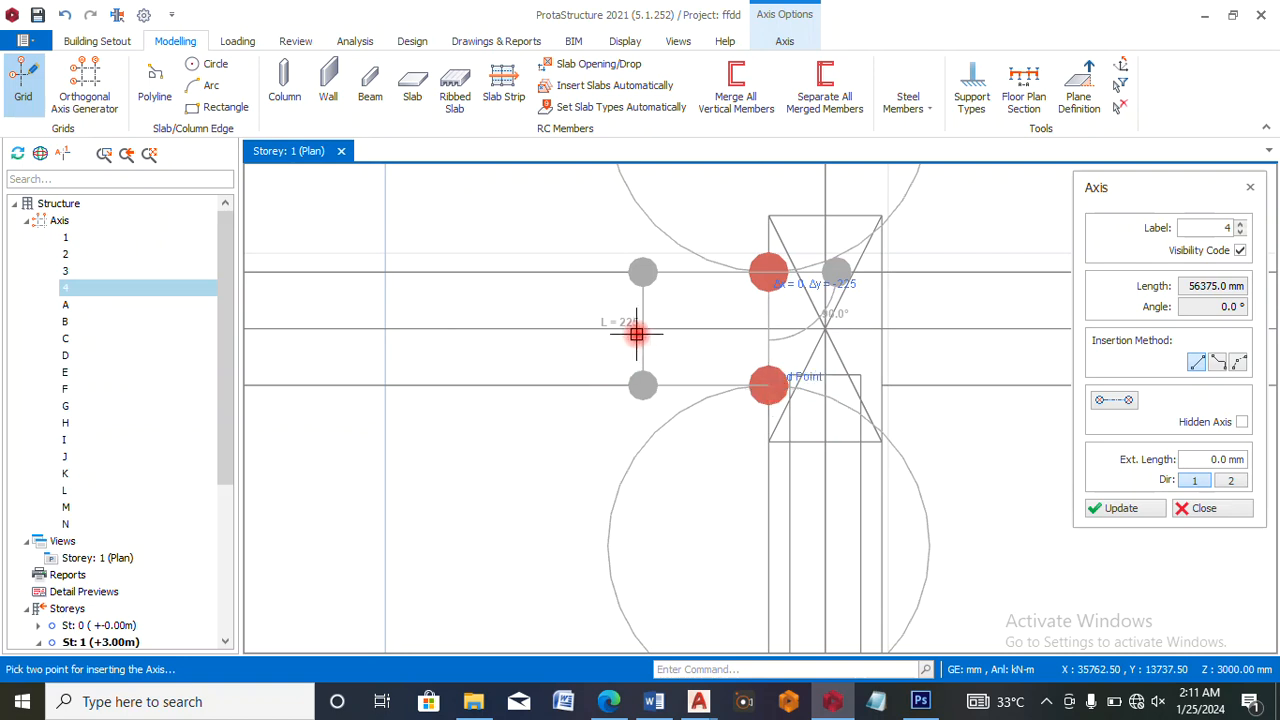
left_click(768, 395)
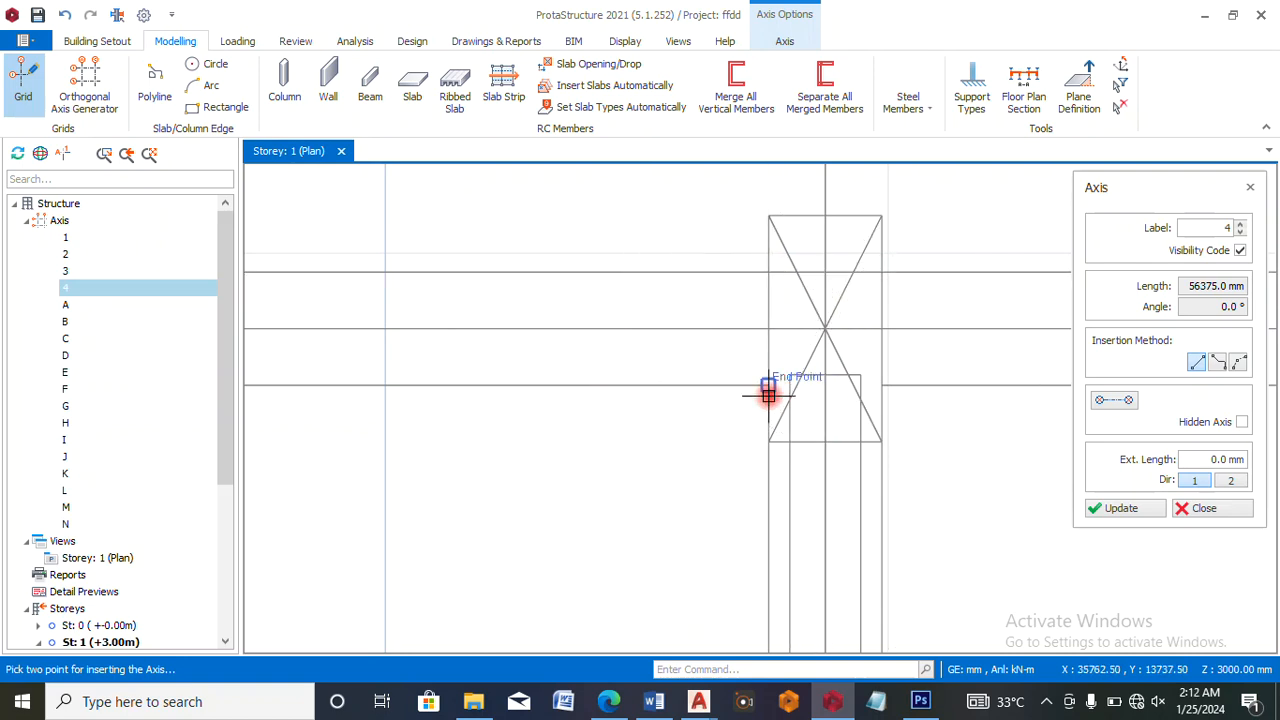
left_click(1212, 508)
- Set up an RC column section of b1 225 mm by b2 450 mm, centred on the axis intersection with zero eccentricity
left_click(280, 80)
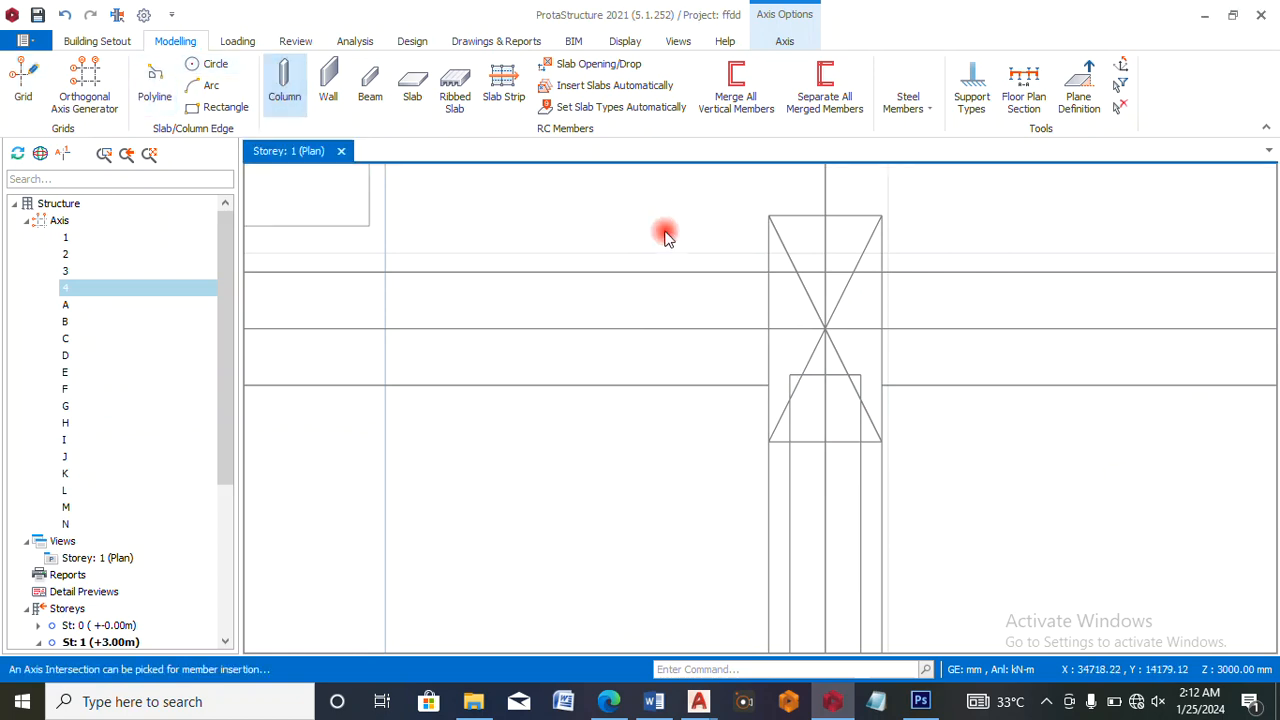
scroll(707, 246, "down", 3)
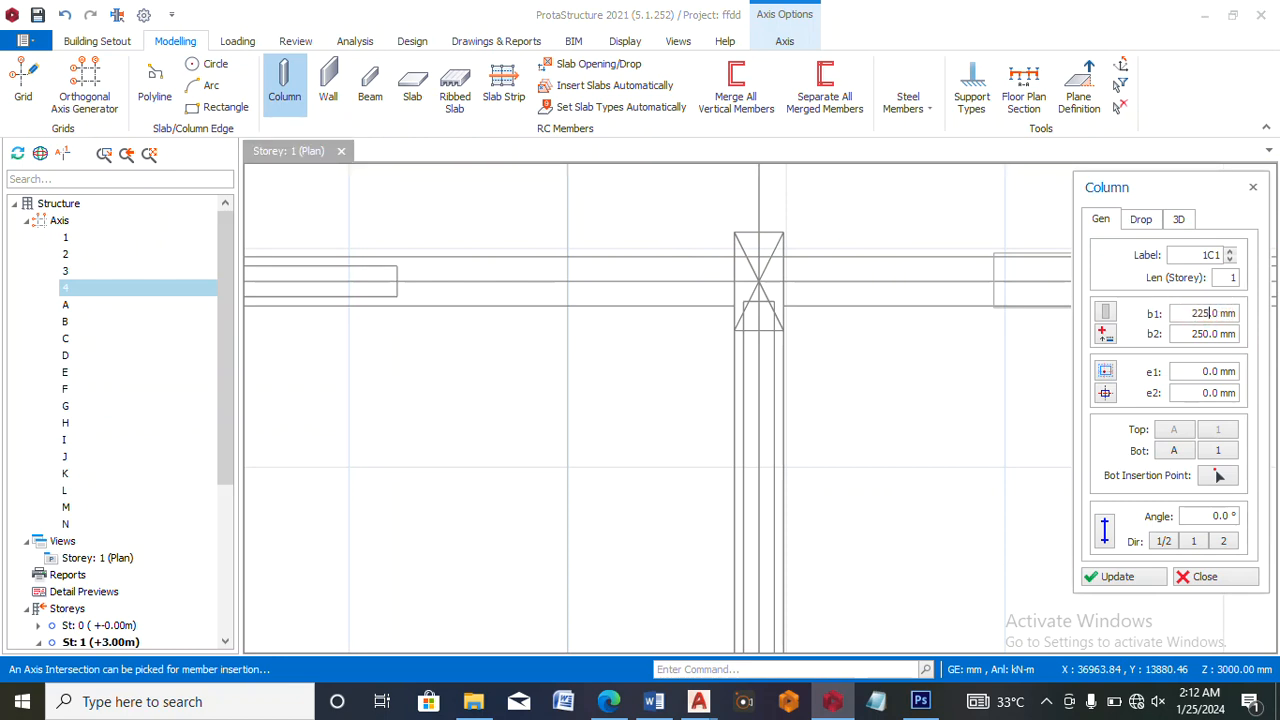
scroll(786, 277, "down", 4)
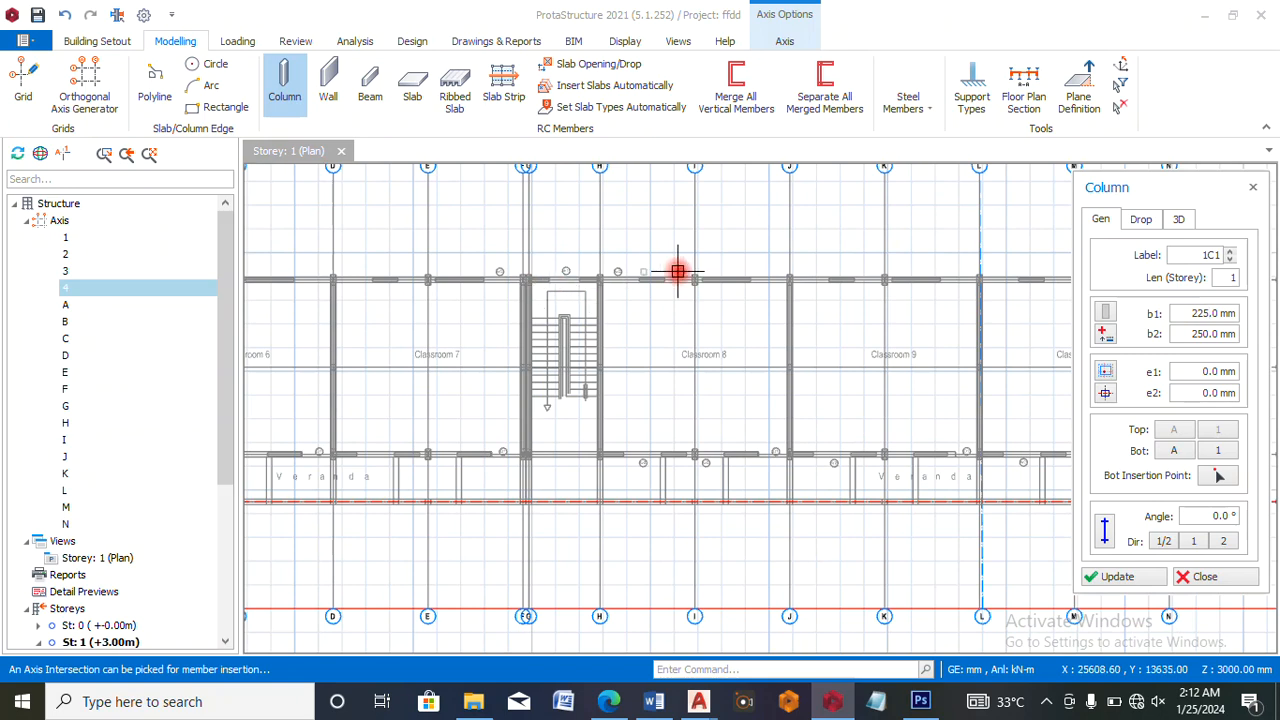
scroll(440, 277, "down", 2)
scroll(400, 277, "up", 4)
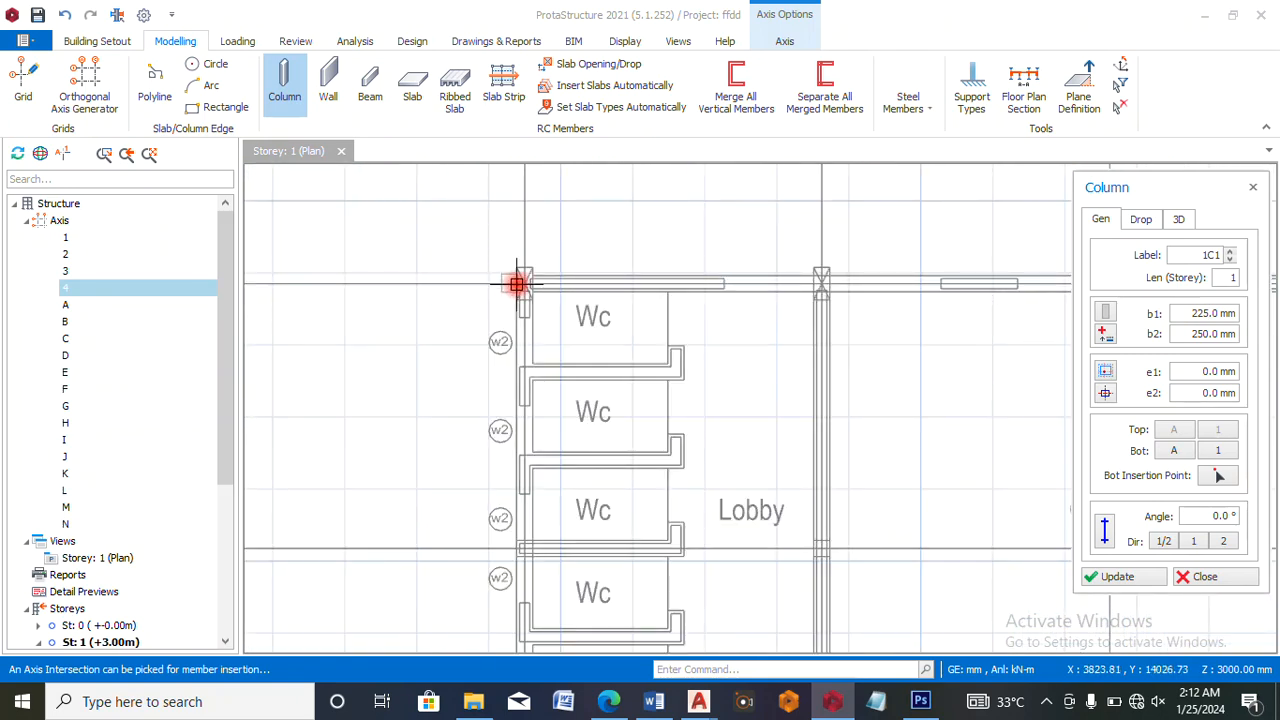
scroll(510, 275, "up", 1)
scroll(491, 255, "down", 4)
scroll(528, 284, "up", 2)
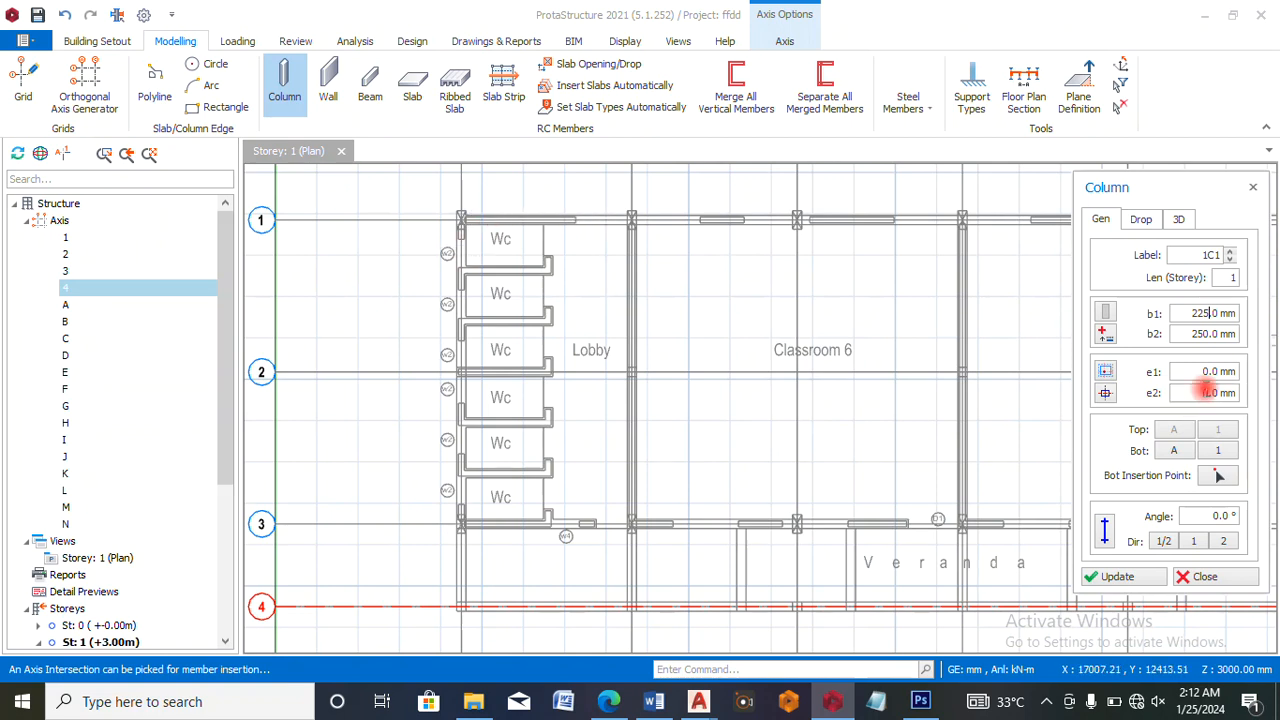
left_click_drag(1214, 334, 1167, 334)
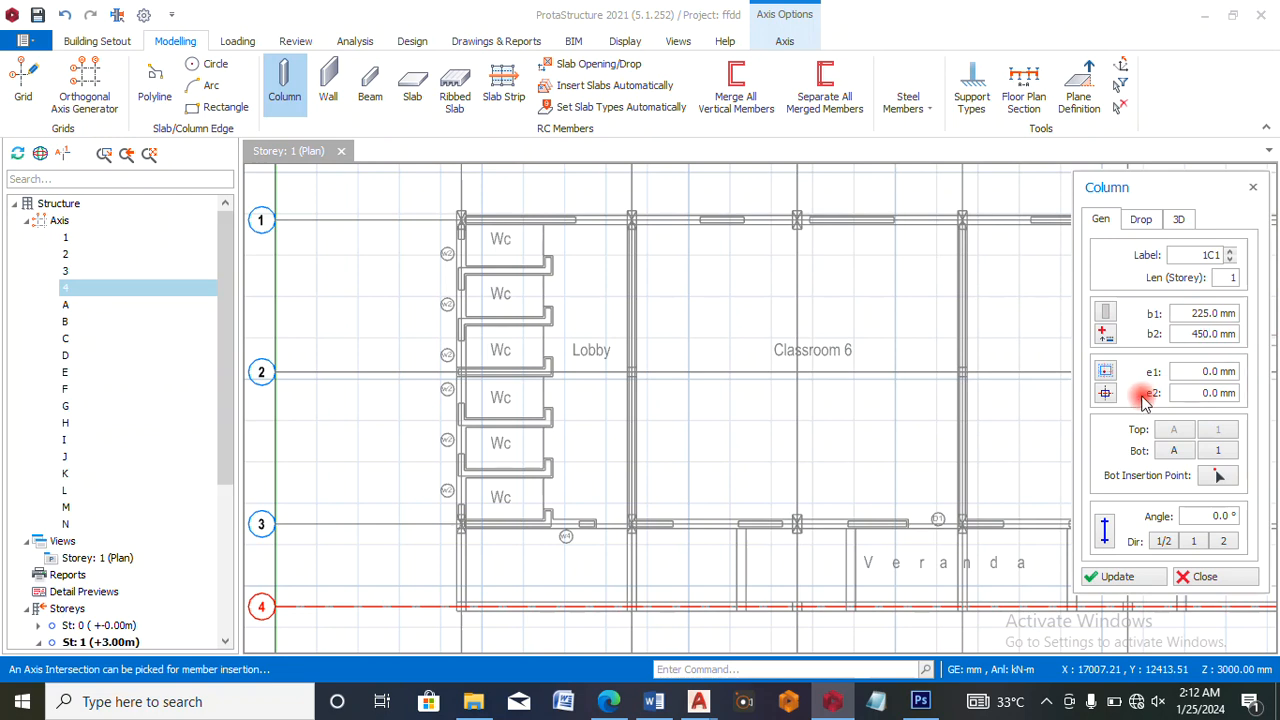
left_click(1108, 394)
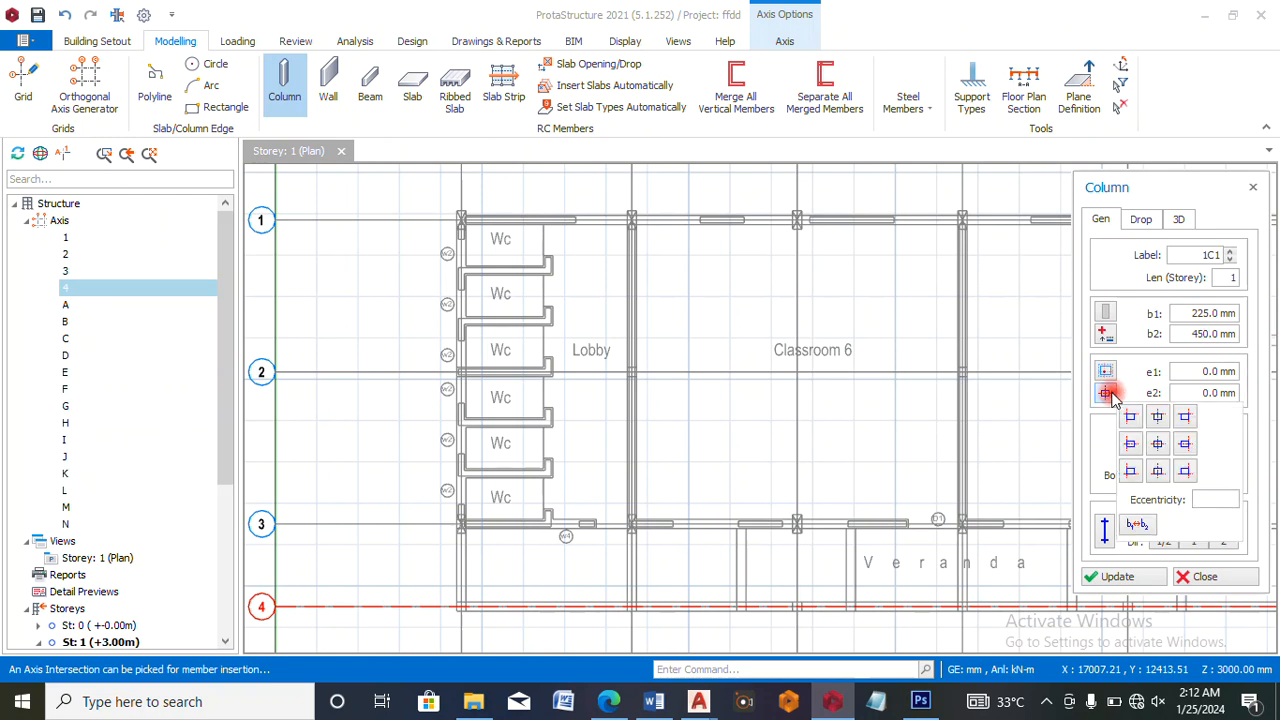
left_click(1158, 443)
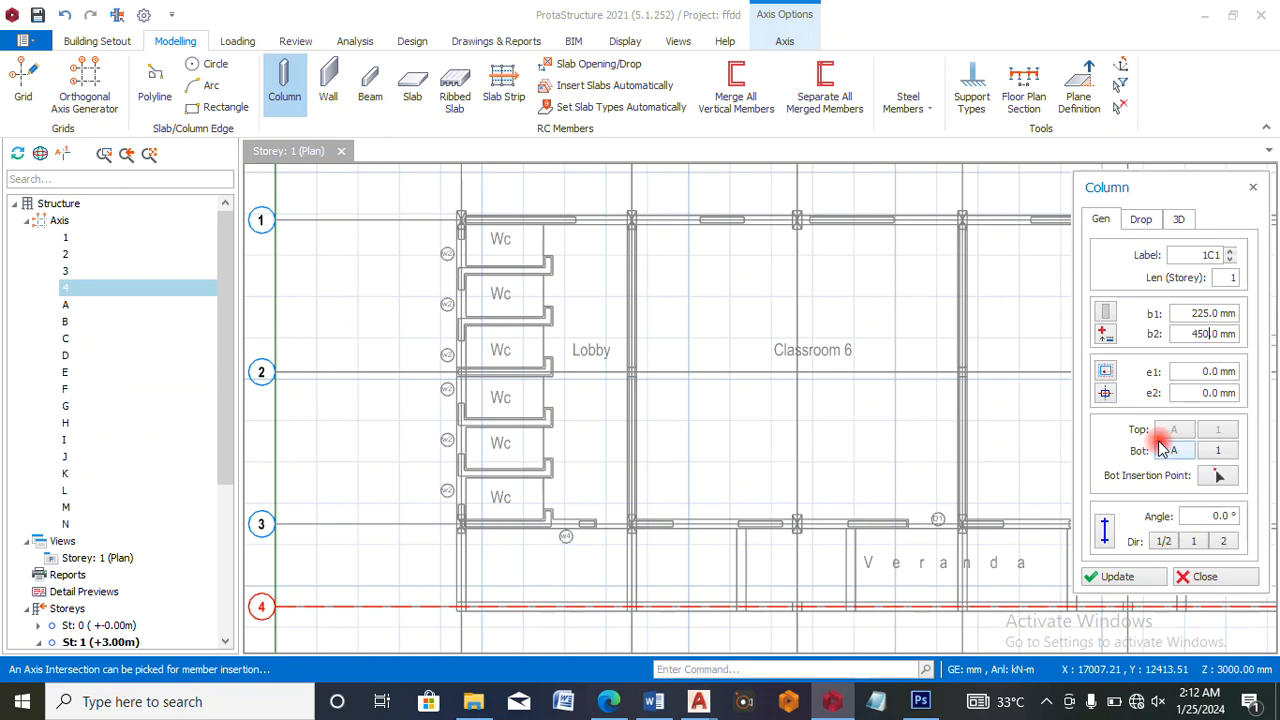
- Insert 225 x 450 mm columns on axis 1 at axes A and B, on either side of the WCs and lobby
scroll(496, 220, "up", 3)
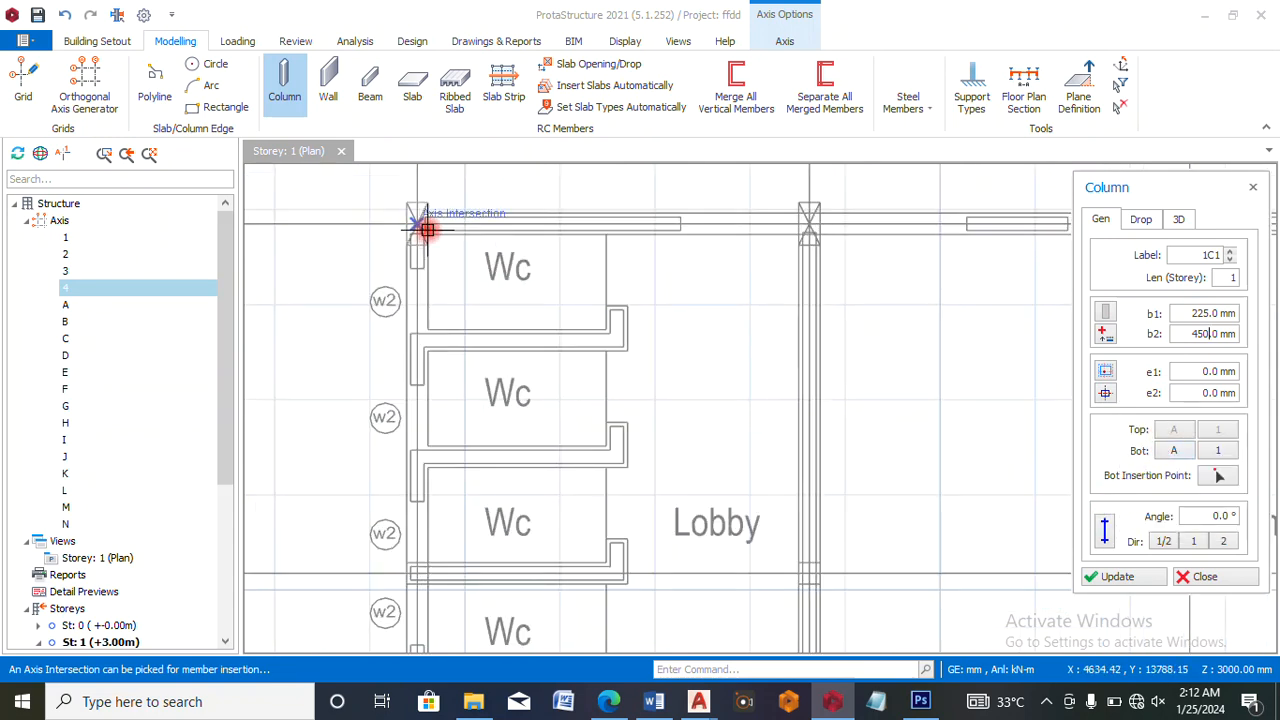
left_click(416, 230)
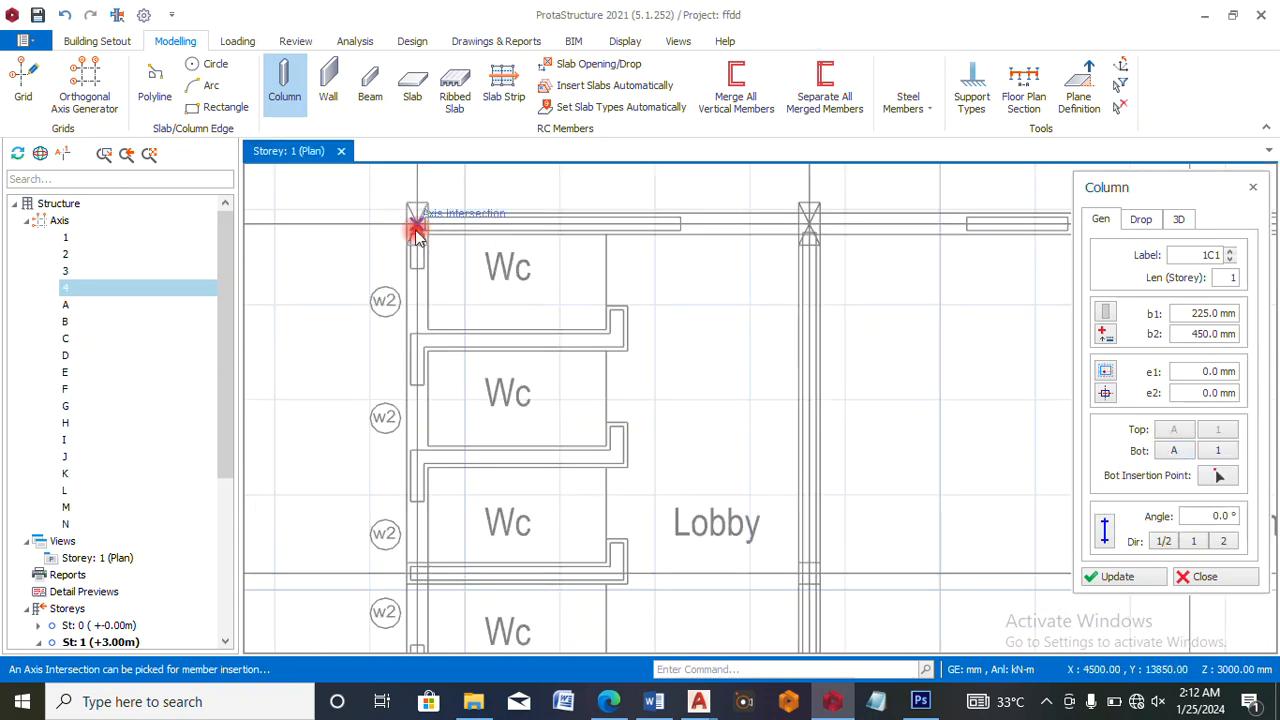
left_click(416, 230)
scroll(480, 252, "up", 1)
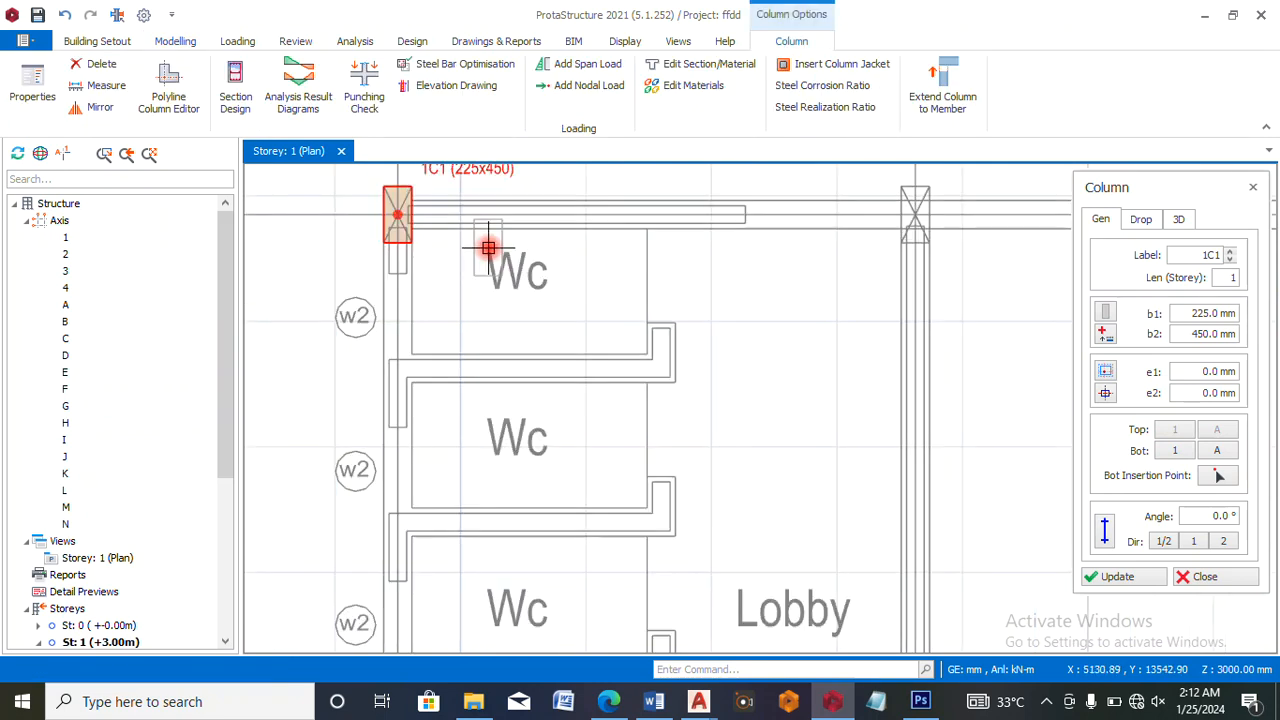
left_click(914, 214)
scroll(450, 270, "down", 4)
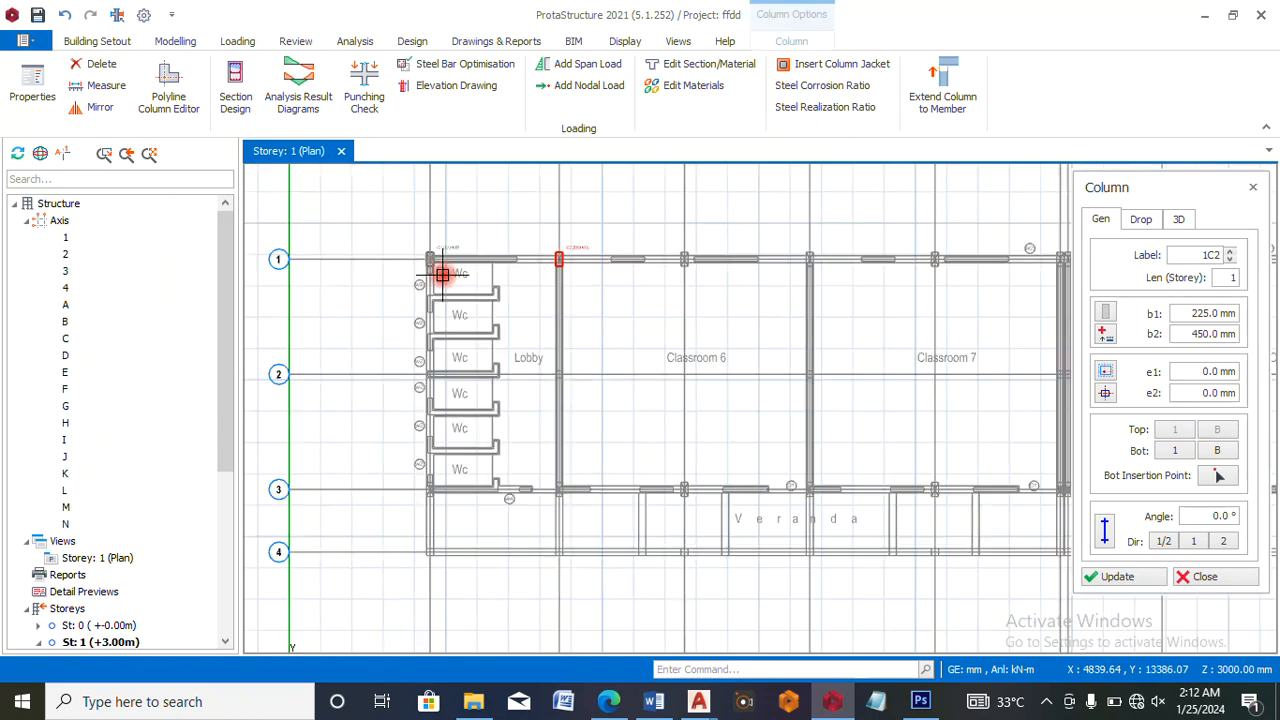
- Insert 225 x 450 mm columns on axis 1 at axes C and D, at the middle and far end of Classroom 6
scroll(683, 258, "up", 2)
left_click(683, 252)
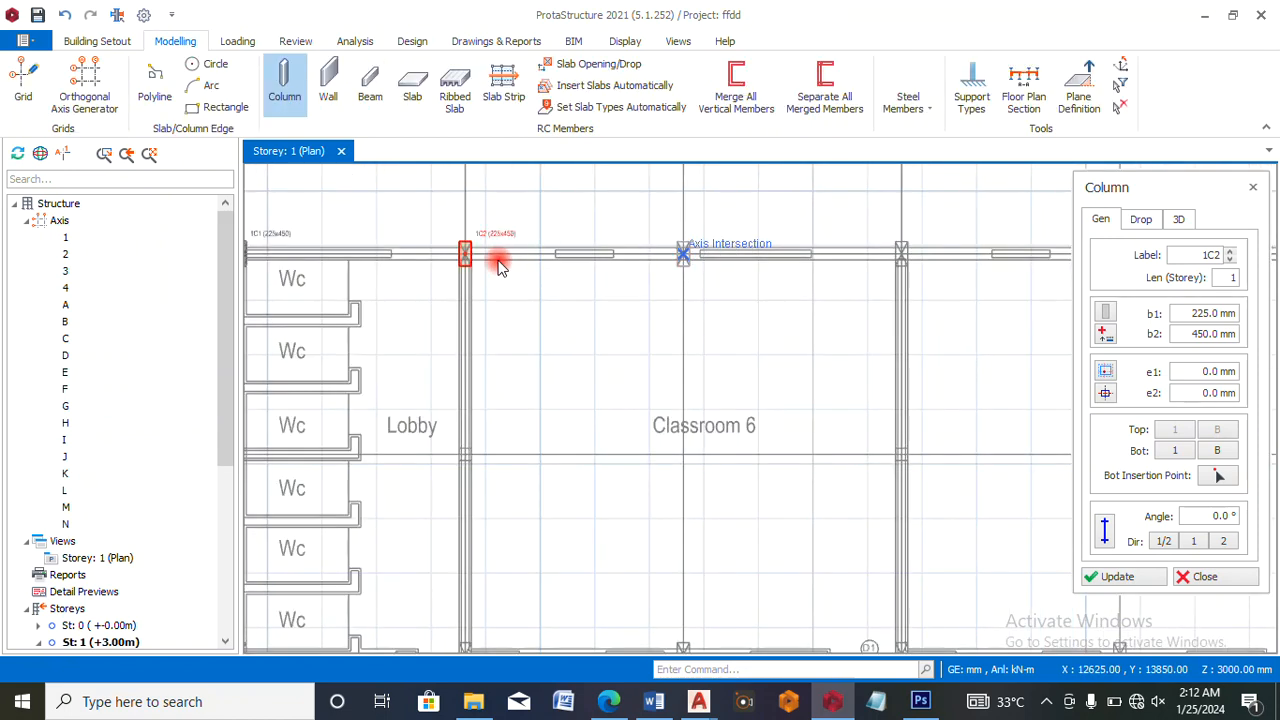
scroll(458, 257, "down", 1)
scroll(765, 253, "up", 5)
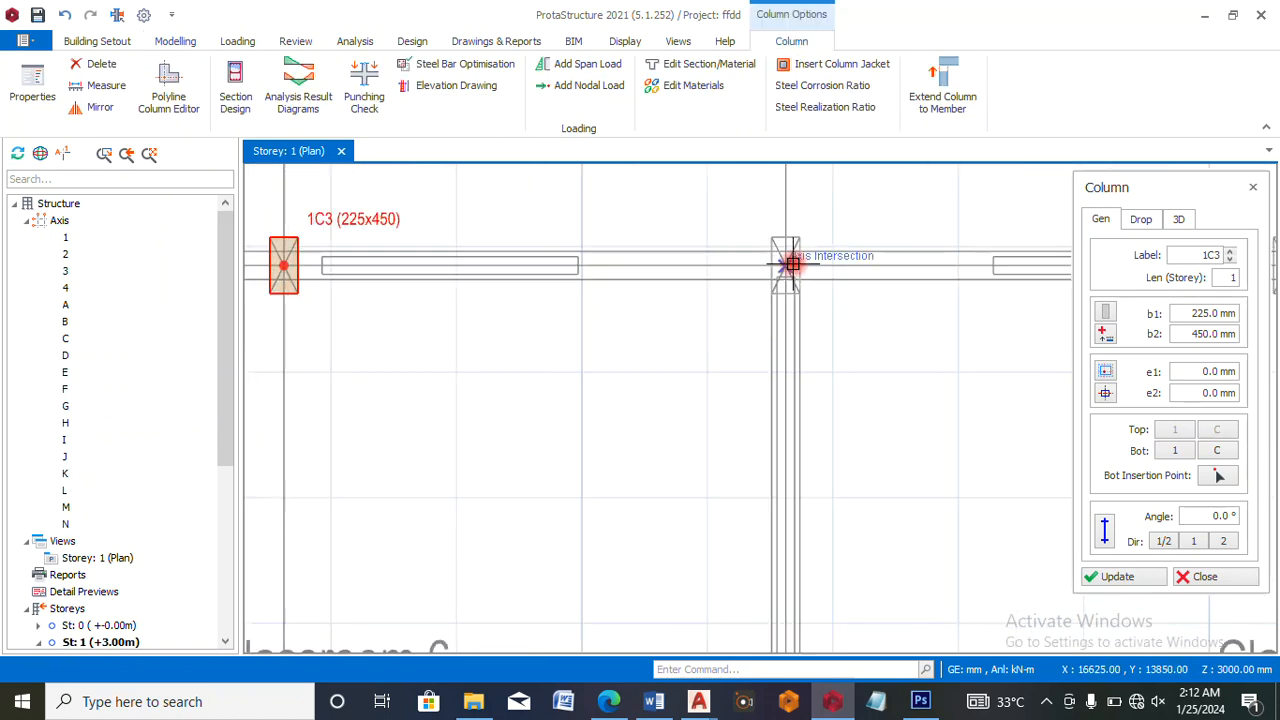
left_click(484, 267)
scroll(470, 262, "down", 2)
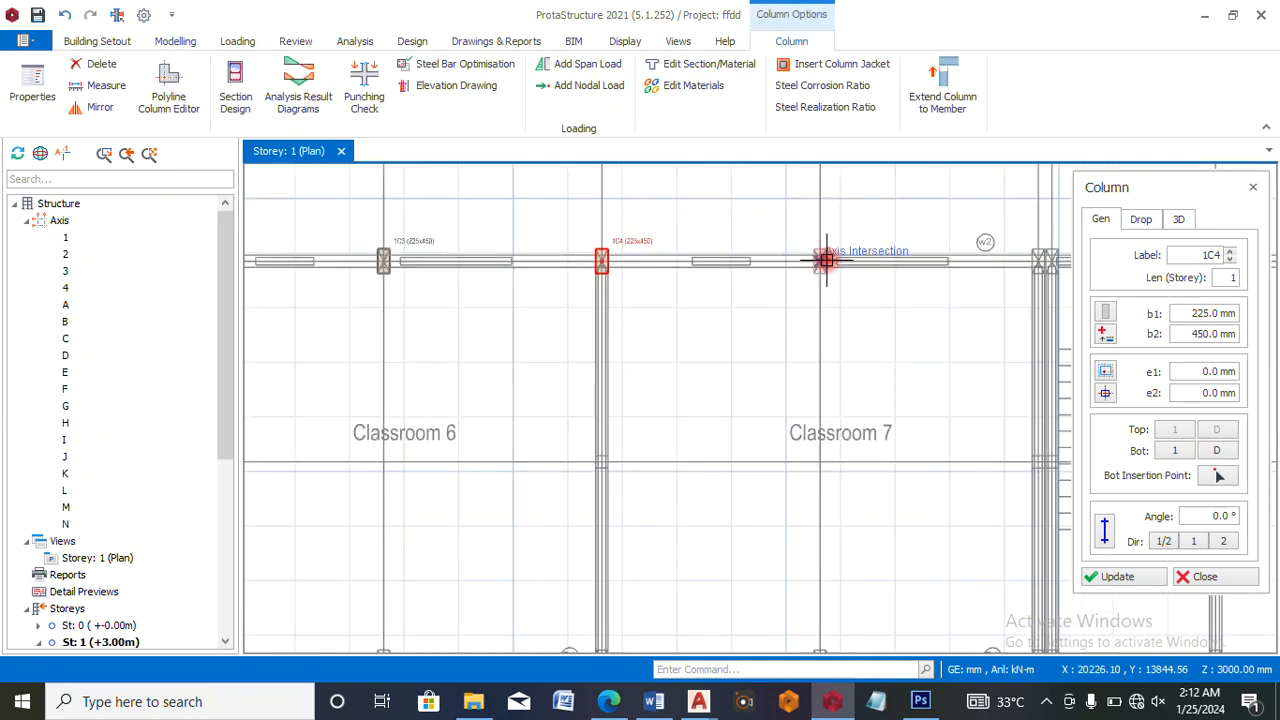
- Insert 225 x 450 mm columns on axis 1 at axis E and at the closely spaced axes F and G beside the stair
scroll(826, 257, "up", 5)
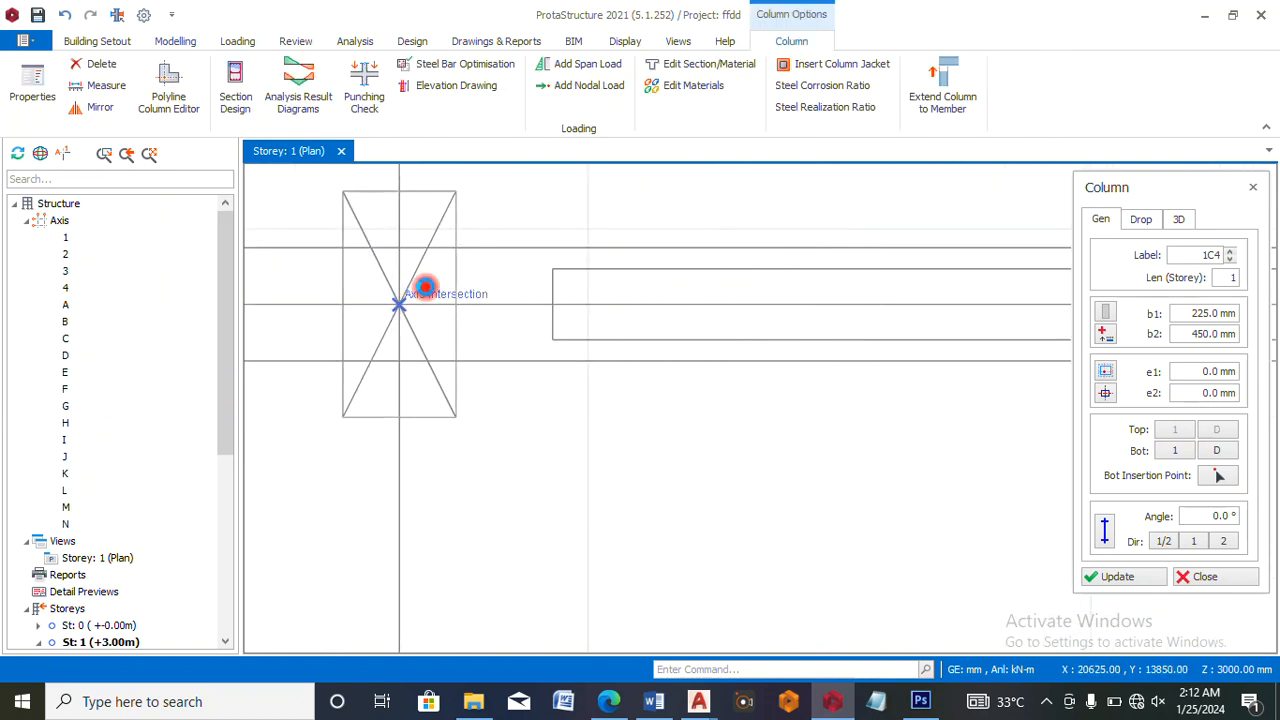
left_click(474, 282)
scroll(486, 271, "down", 8)
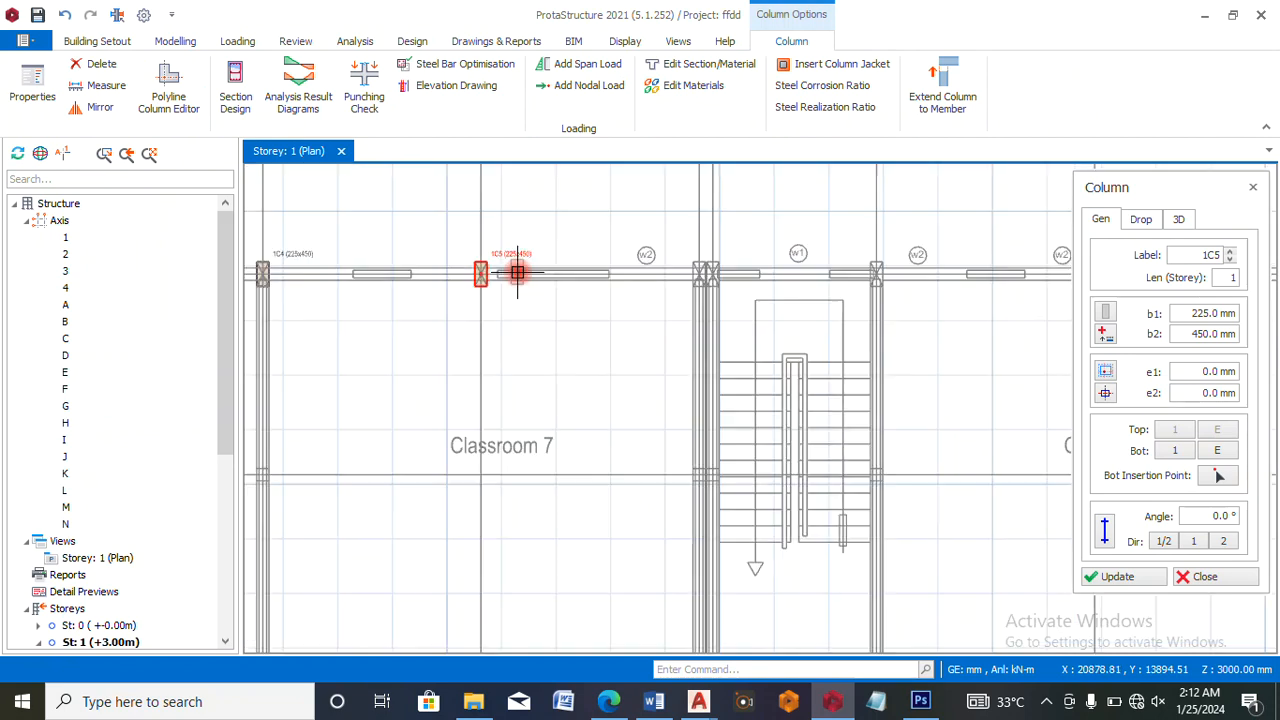
scroll(706, 277, "up", 5)
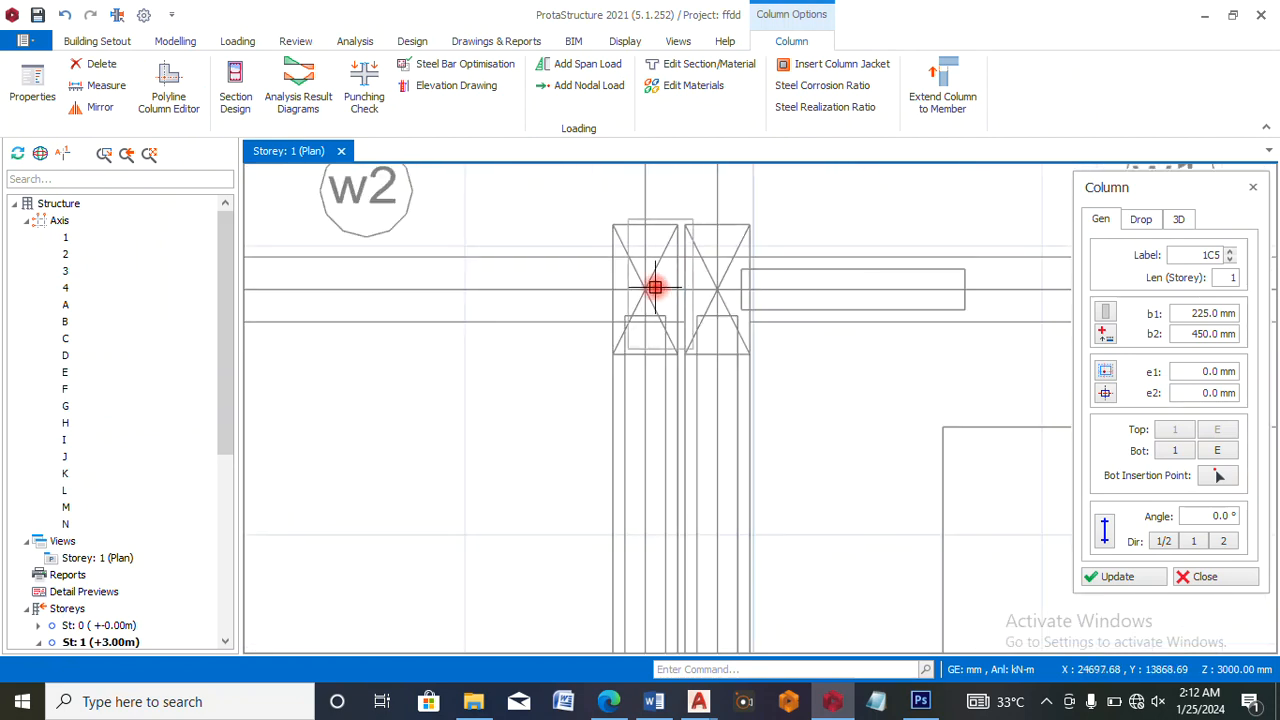
left_click(679, 289)
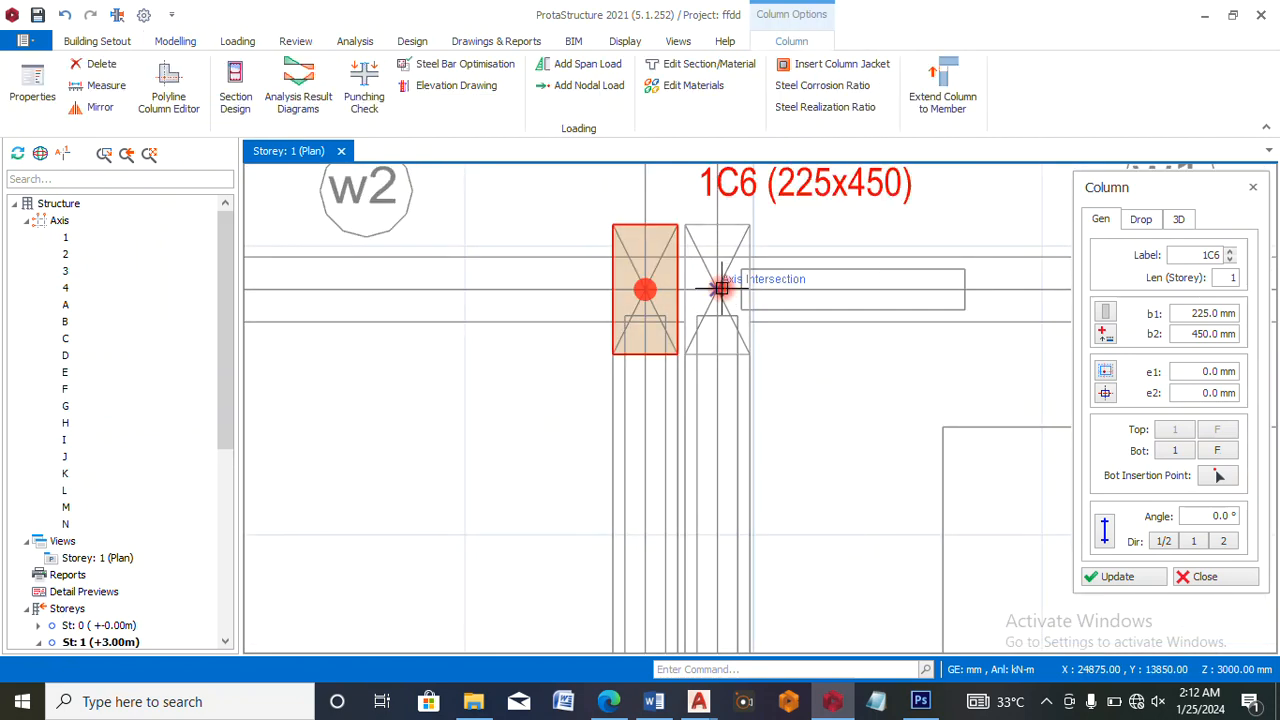
left_click(720, 290)
scroll(474, 280, "down", 5)
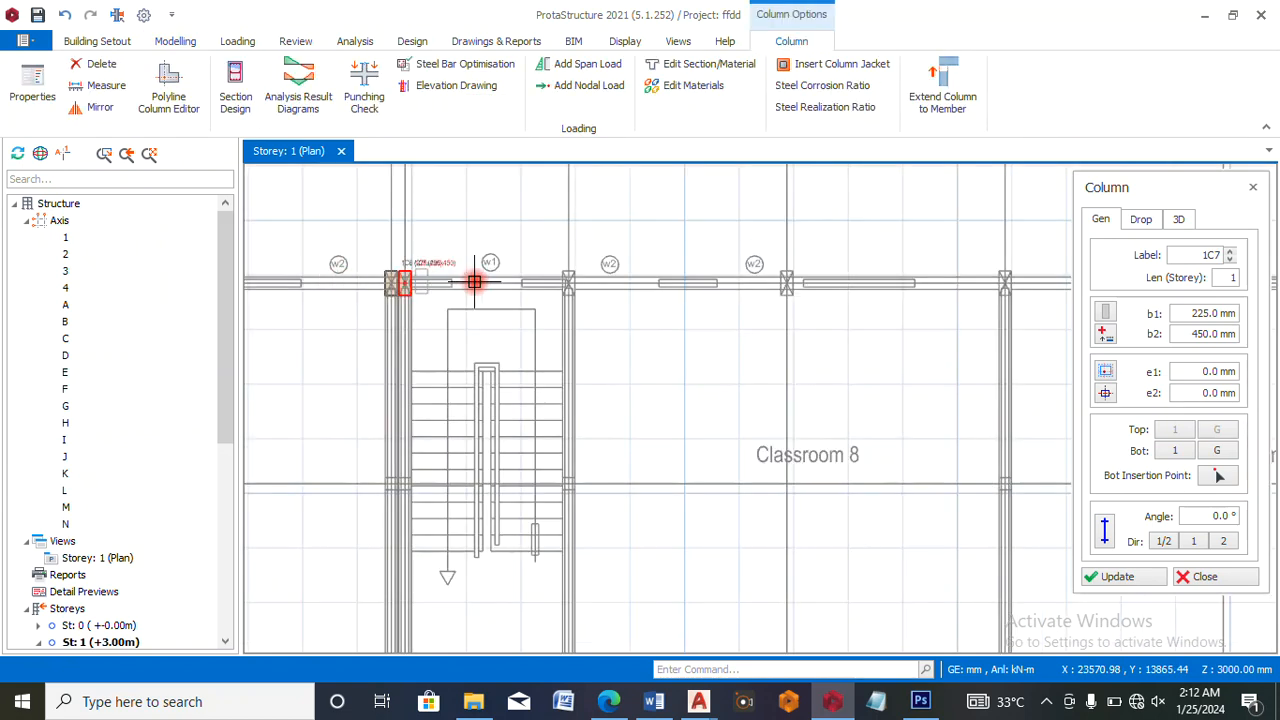
- Insert 225 x 450 mm columns on axis 1 at axes H and I, from the stair wall to the middle of Classroom 8
scroll(587, 285, "up", 5)
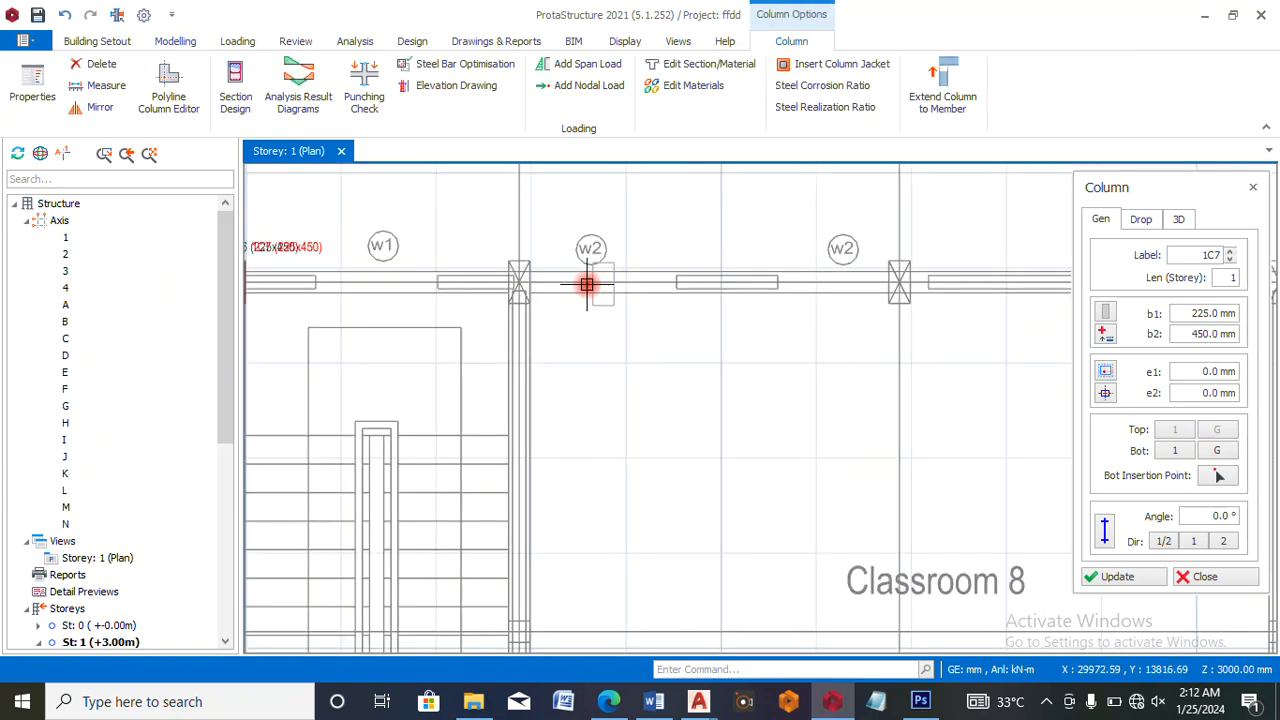
left_click(520, 279)
scroll(520, 279, "down", 2)
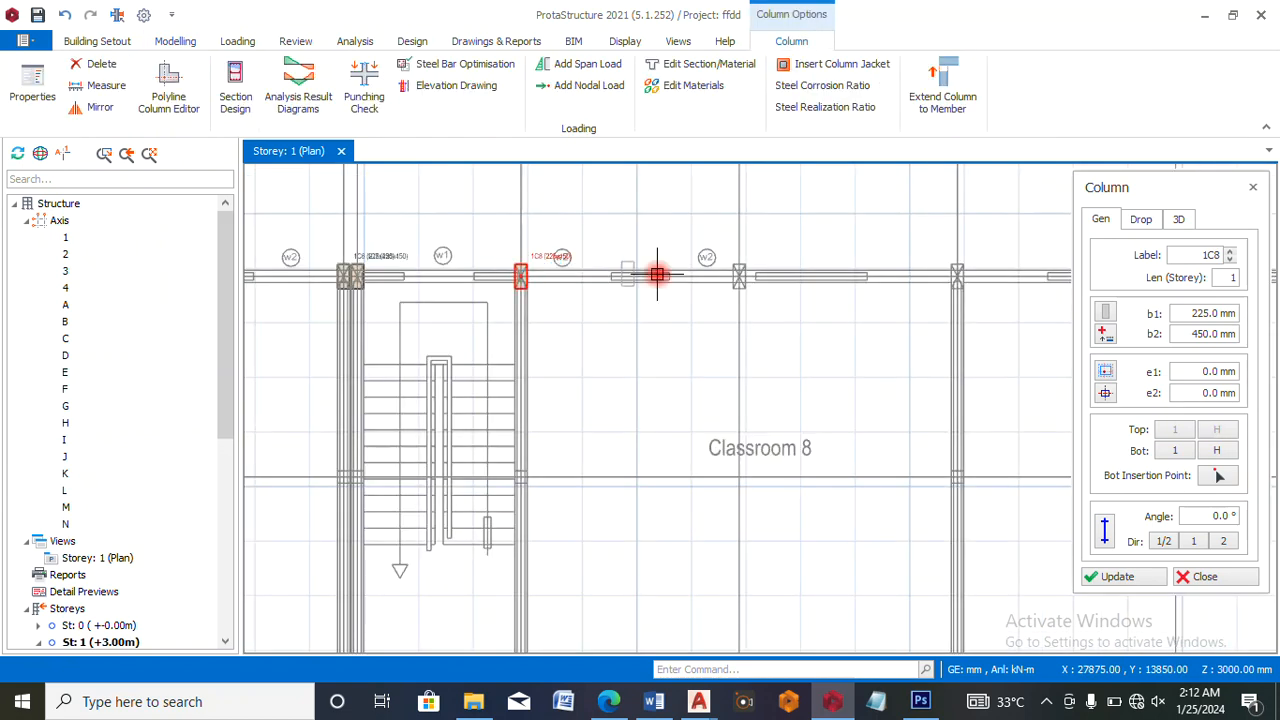
left_click(738, 276)
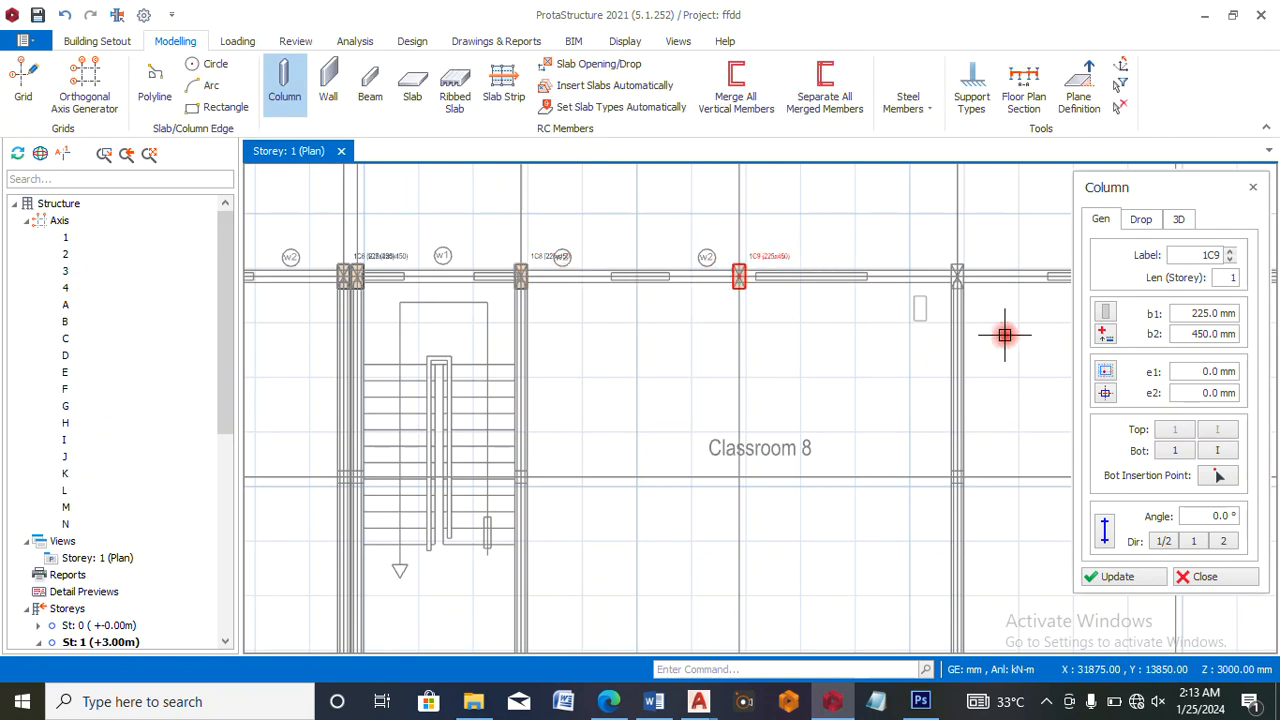
- Insert 225 x 450 mm columns on axis 1 at axes J and K, from the Classroom 8-9 wall to mid-Classroom 9
scroll(985, 280, "up", 3)
left_click(933, 284)
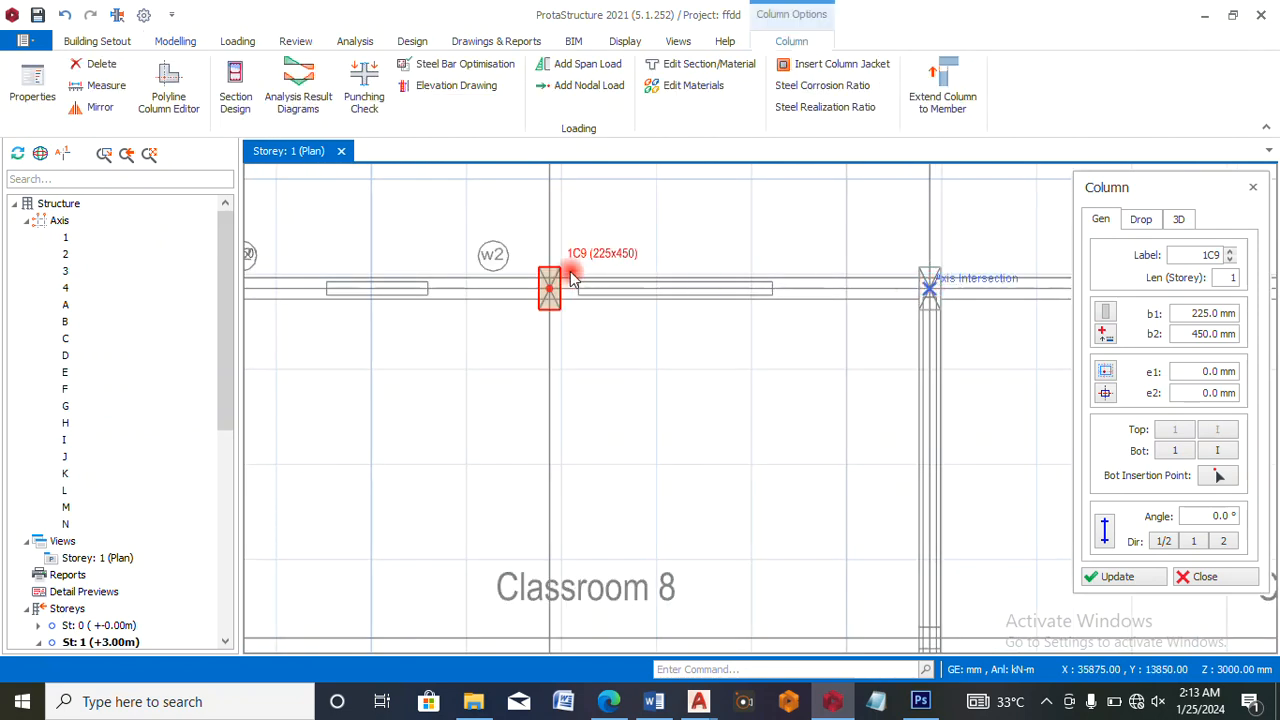
scroll(565, 250, "down", 3)
scroll(800, 258, "up", 3)
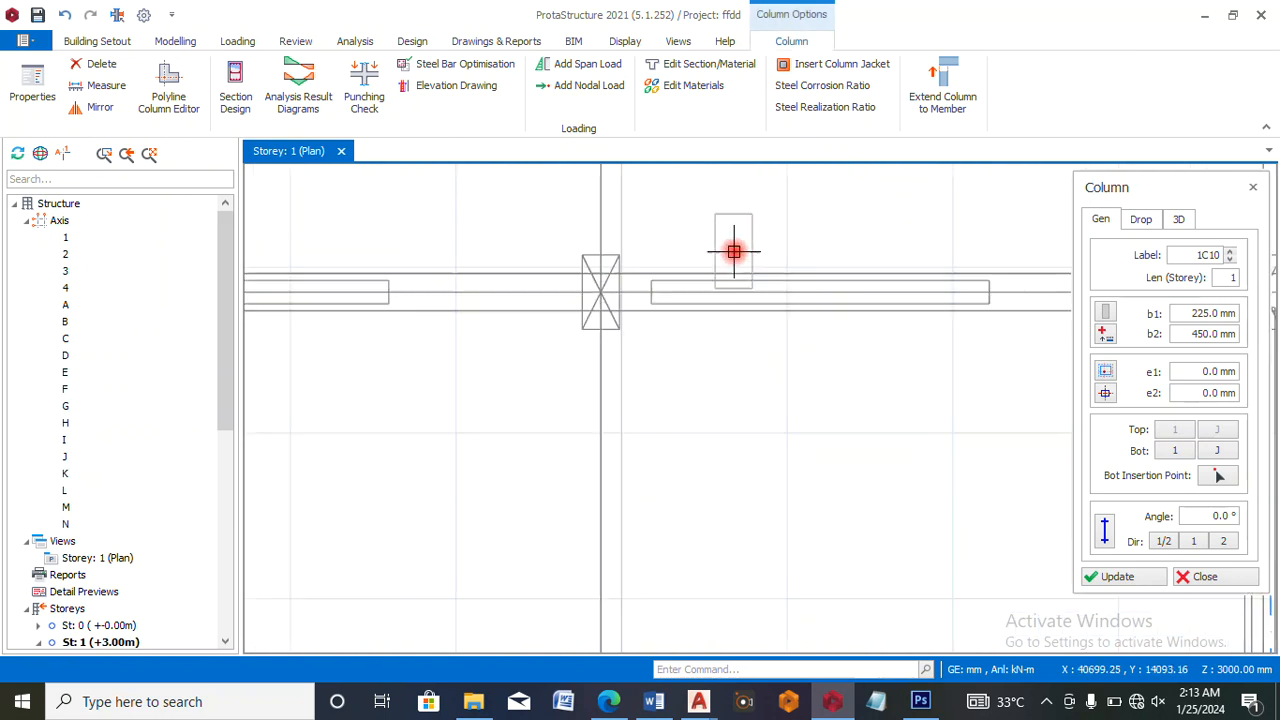
left_click(597, 280)
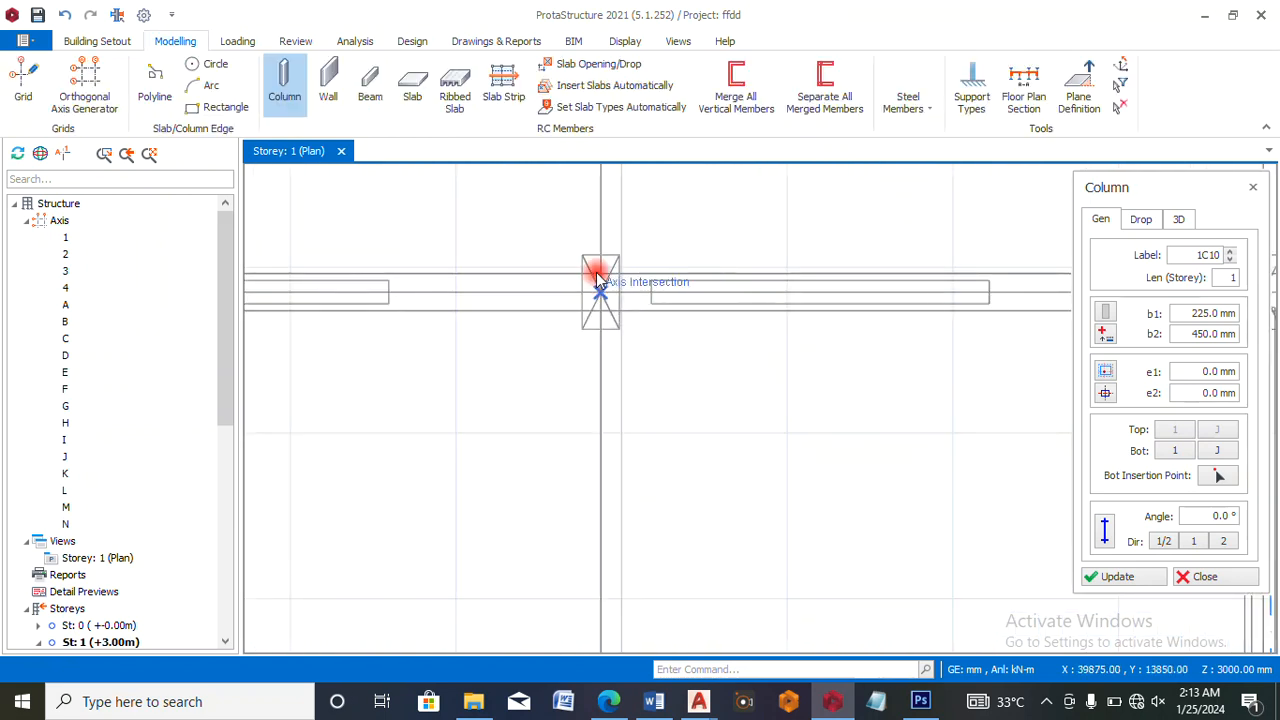
scroll(737, 251, "down", 3)
scroll(800, 257, "up", 3)
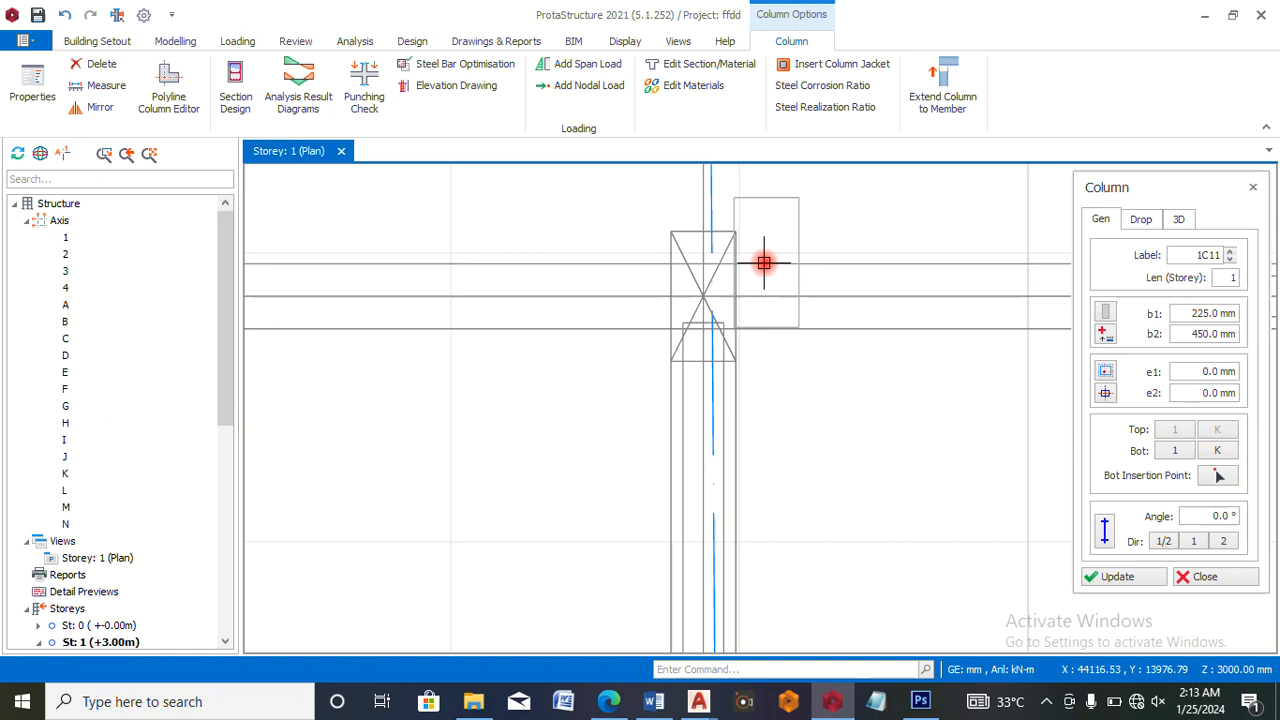
- Insert 225 x 450 mm columns on axis 1 at axes M and N, at the middle and end wall of Classroom 10
scroll(700, 265, "down", 3)
scroll(712, 240, "up", 3)
scroll(690, 235, "up", 3)
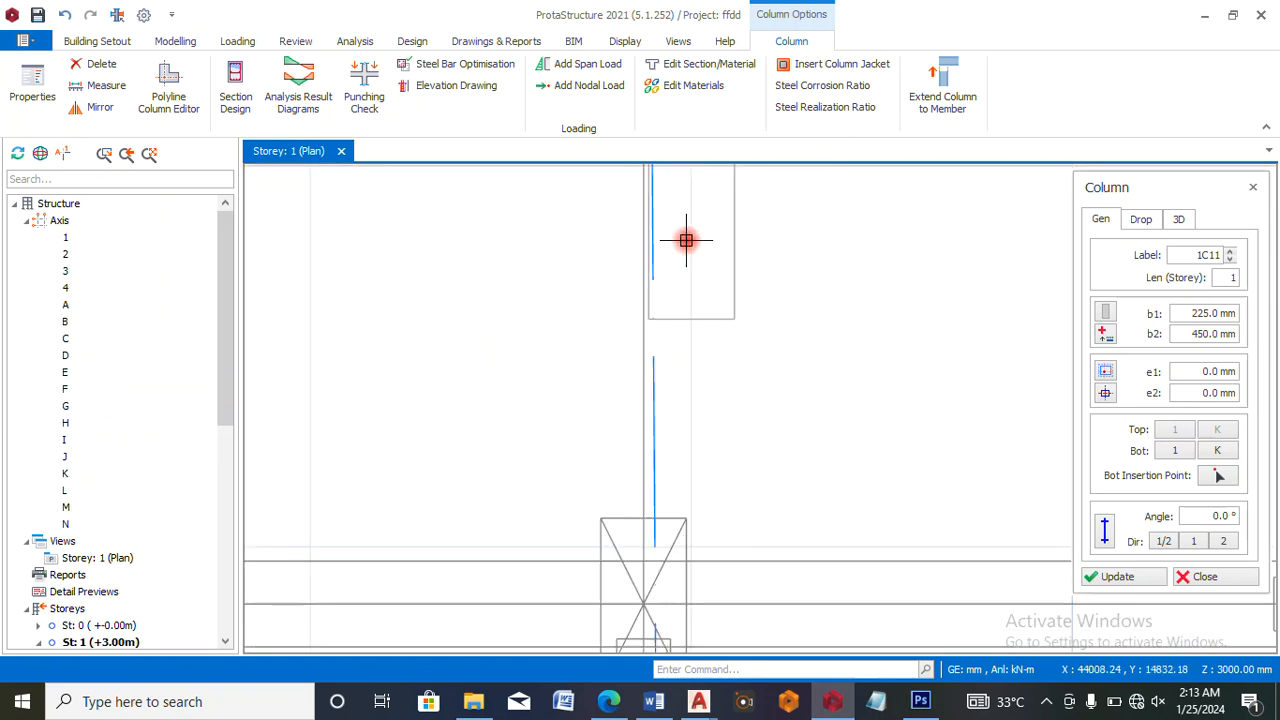
scroll(646, 236, "down", 4)
scroll(640, 295, "up", 3)
scroll(771, 283, "down", 3)
scroll(763, 277, "up", 3)
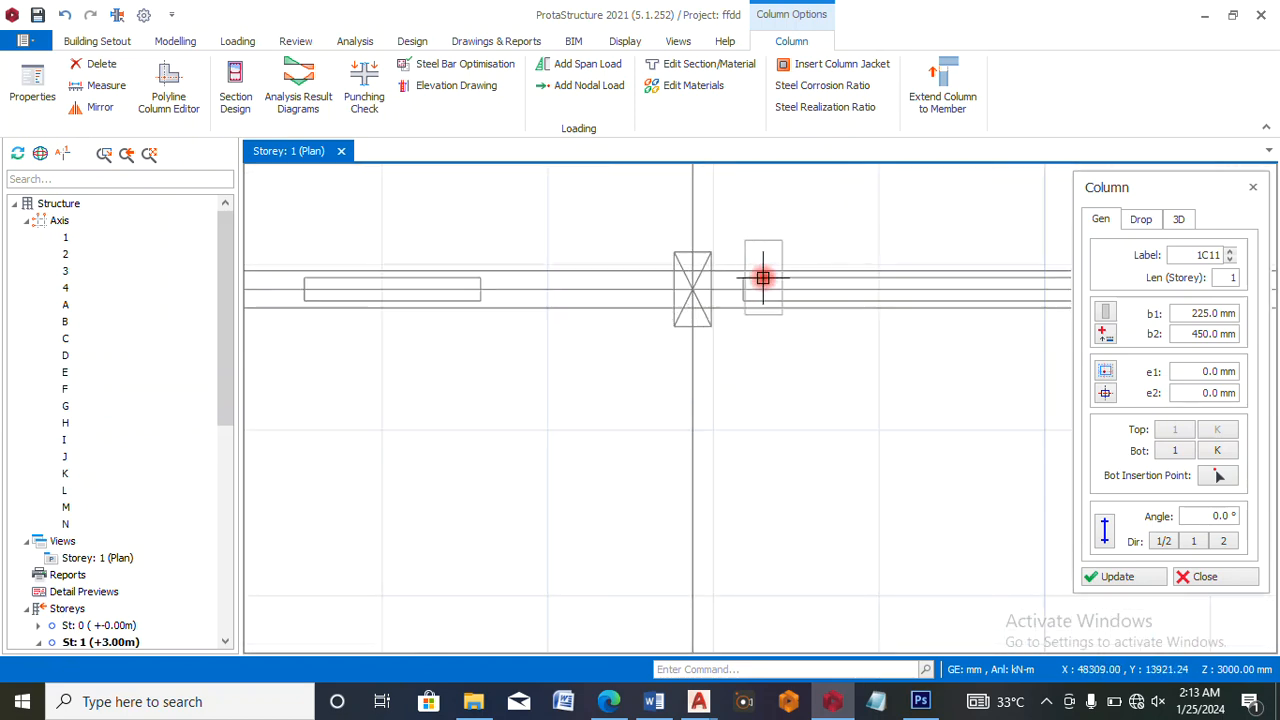
left_click(651, 283)
scroll(615, 276, "down", 3)
scroll(723, 278, "up", 3)
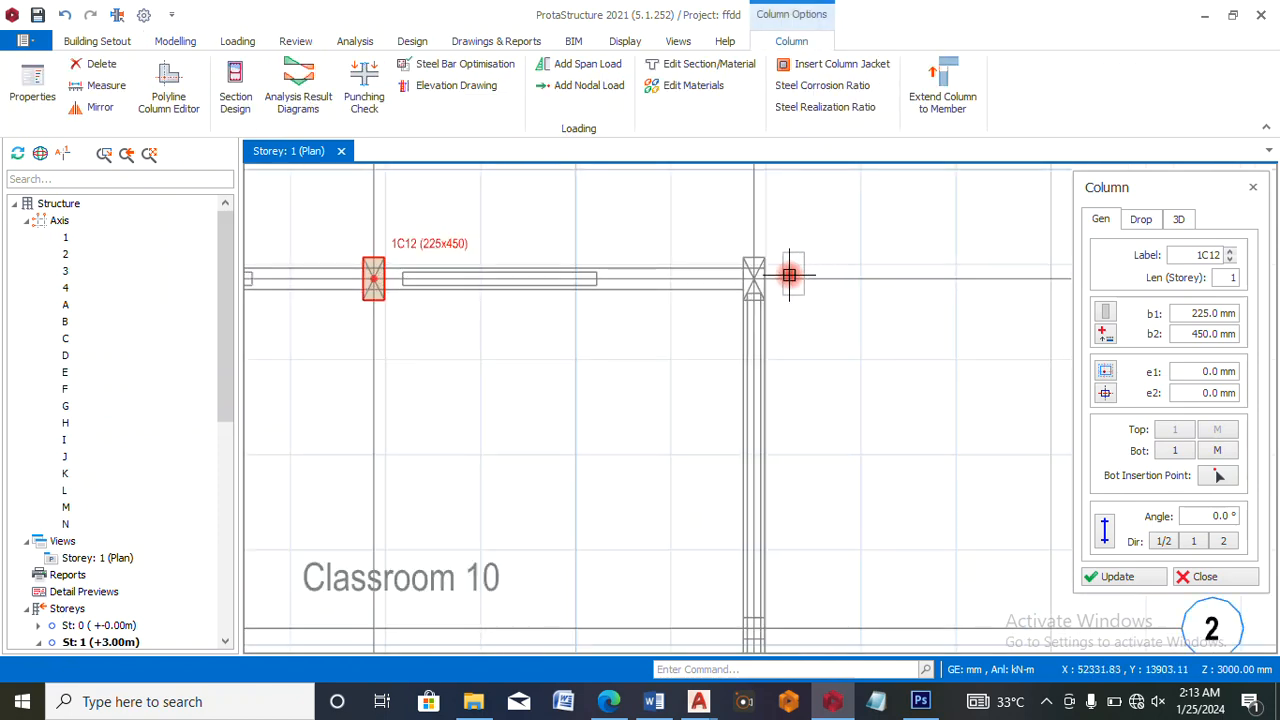
left_click(727, 277)
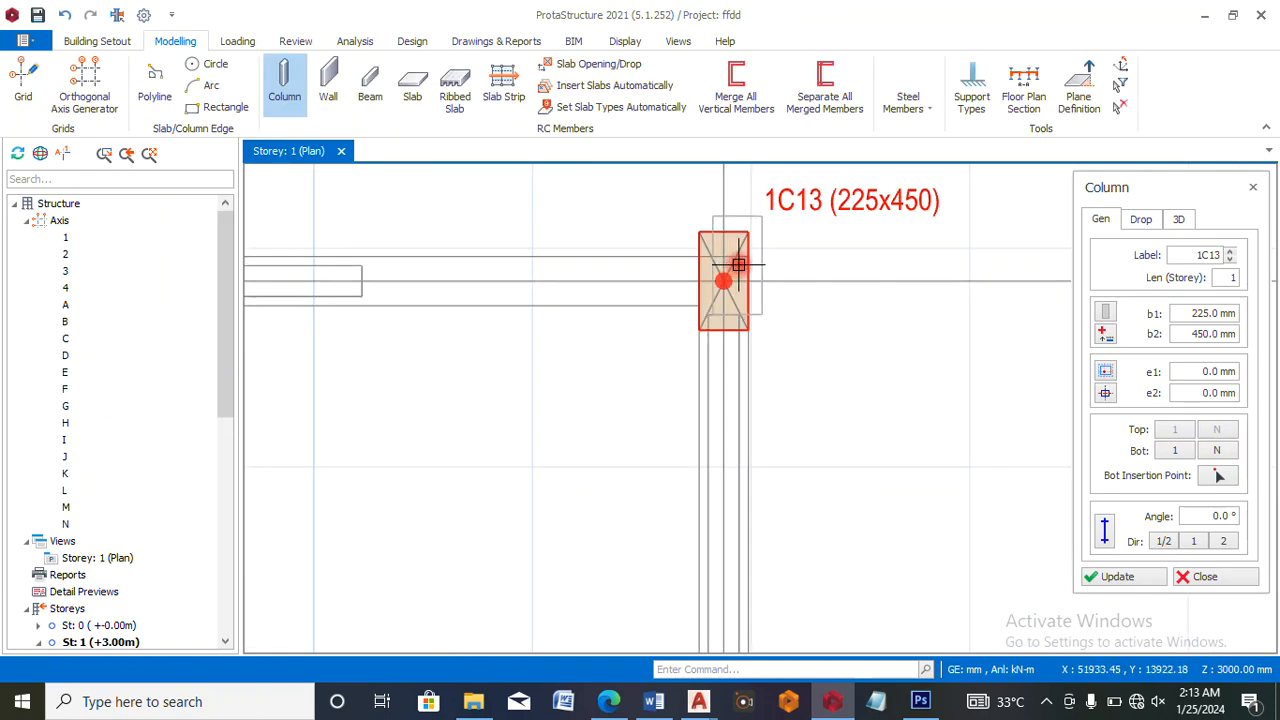
- Insert 225 x 450 mm columns on axis 3 at axes M and K, along the veranda wall
scroll(818, 220, "down", 4)
scroll(690, 460, "up", 3)
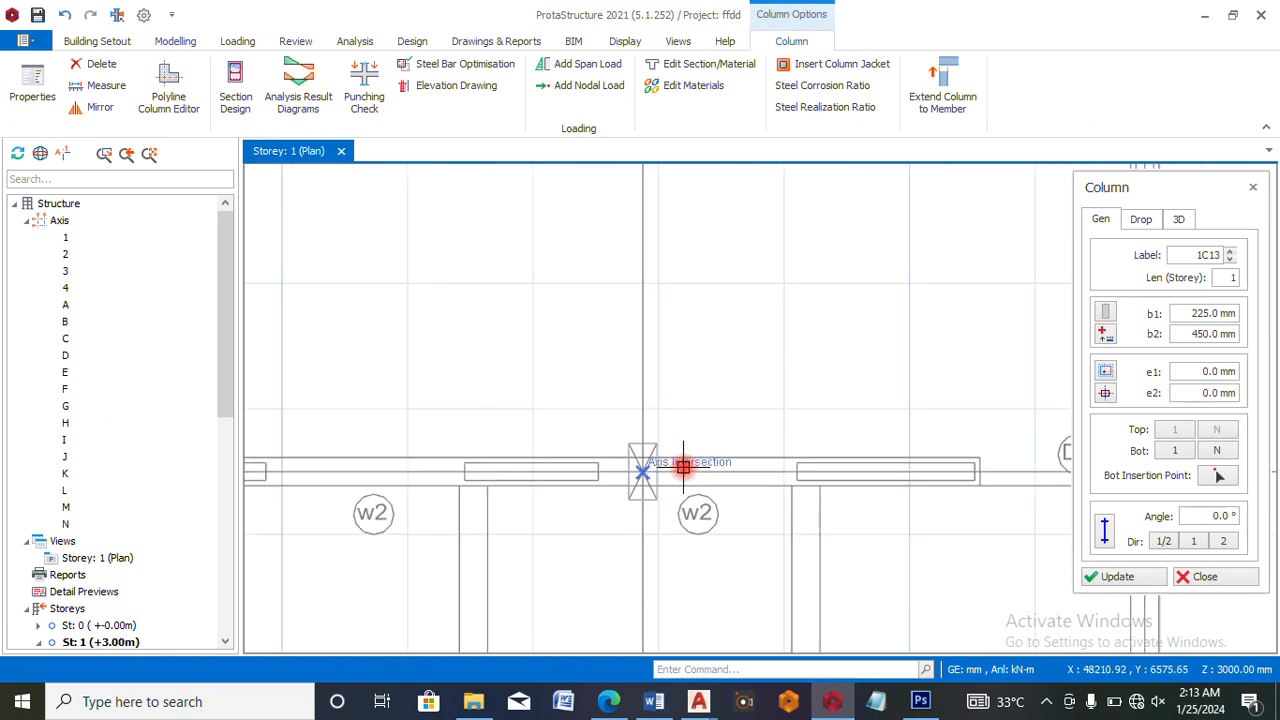
left_click(651, 432)
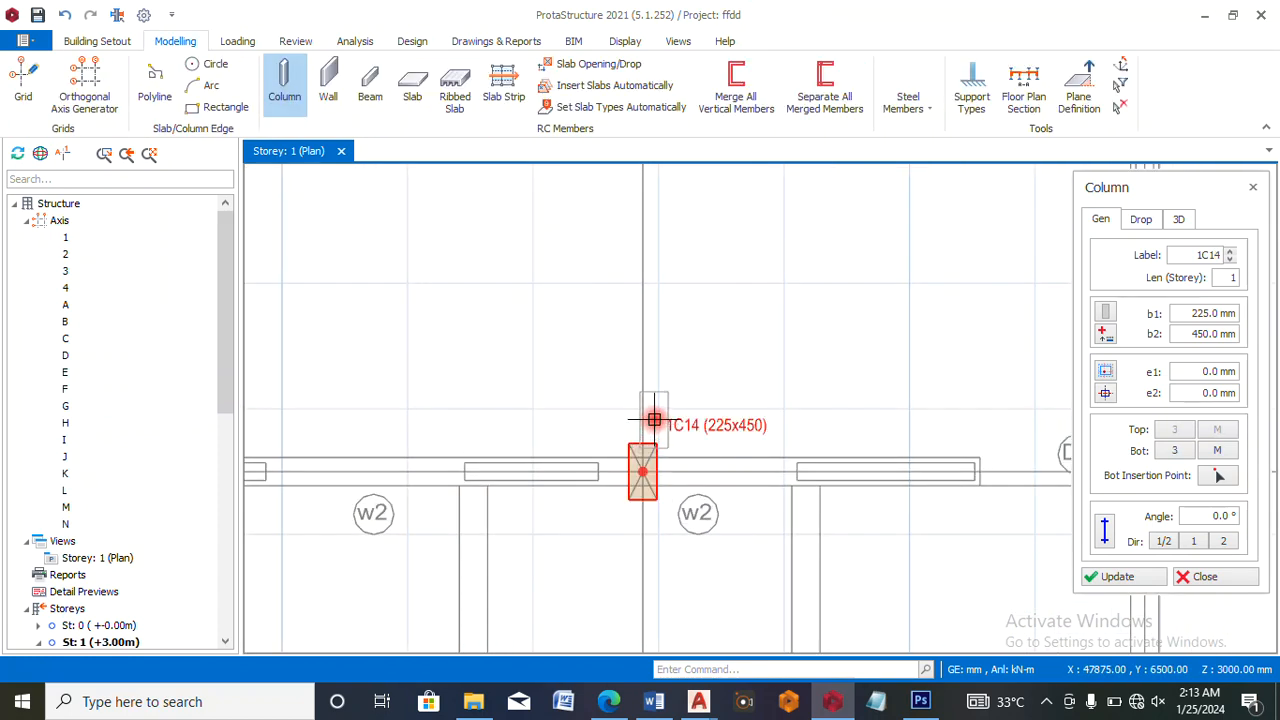
scroll(677, 380, "down", 3)
scroll(943, 431, "up", 4)
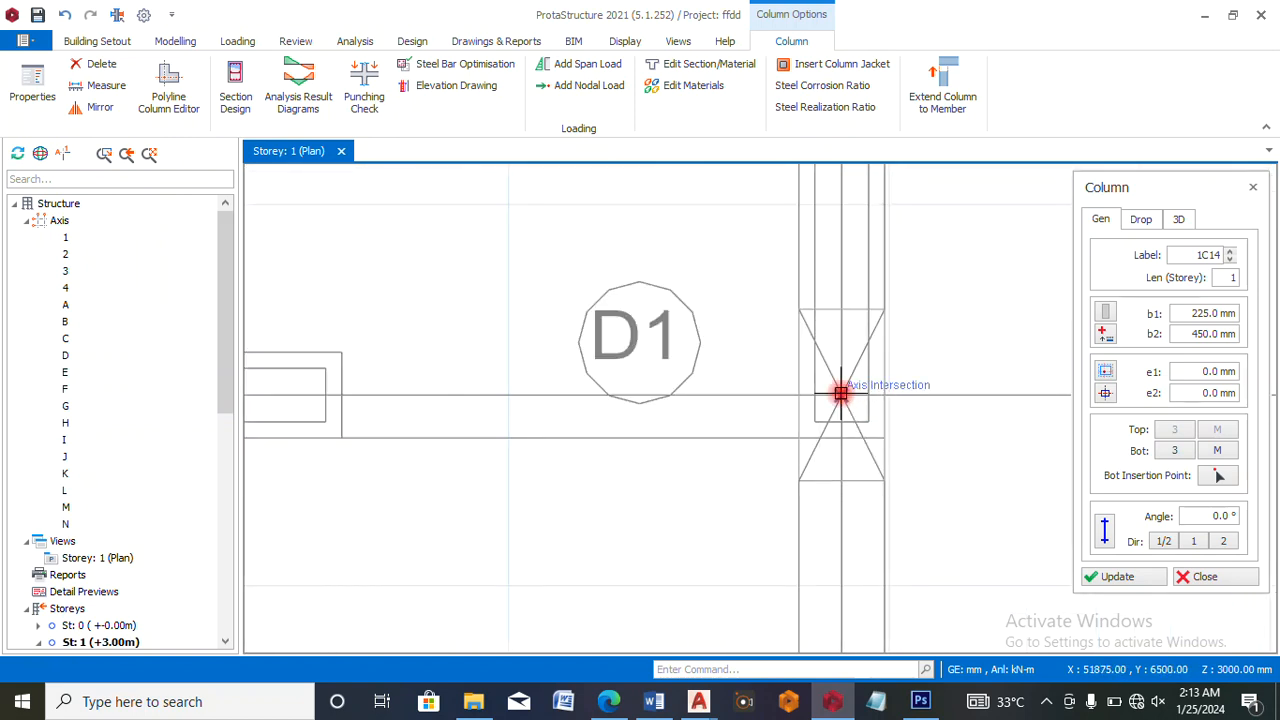
scroll(894, 360, "down", 3)
scroll(515, 375, "up", 2)
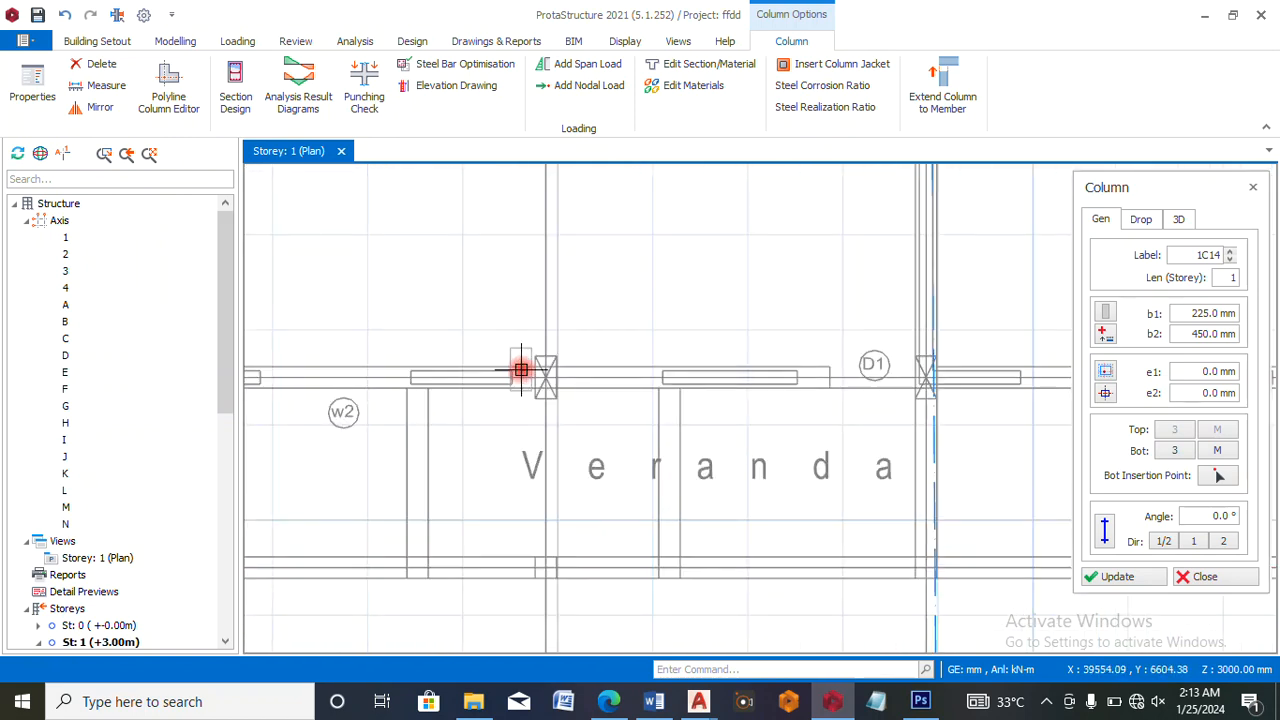
scroll(521, 370, "up", 2)
left_click(575, 388)
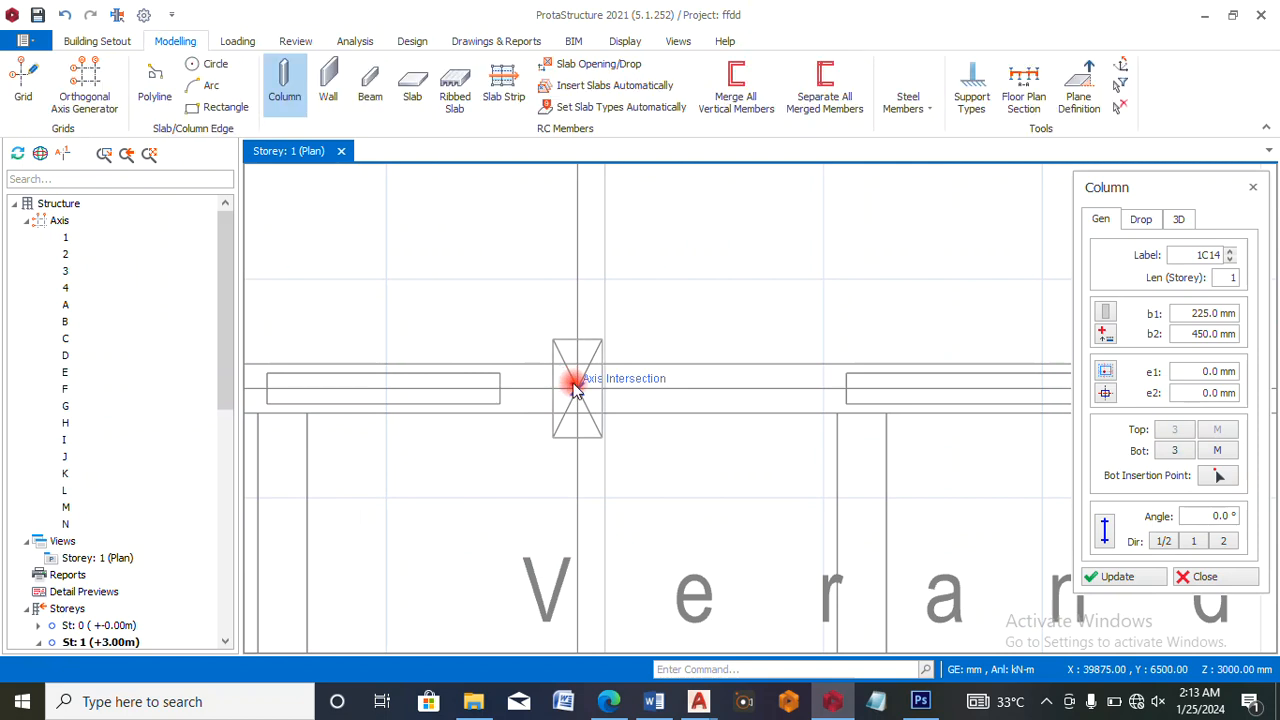
- Insert 225 x 450 mm columns on axis 3 at axes I and E, at the middle of Classrooms 8 and 7
scroll(481, 360, "down", 2)
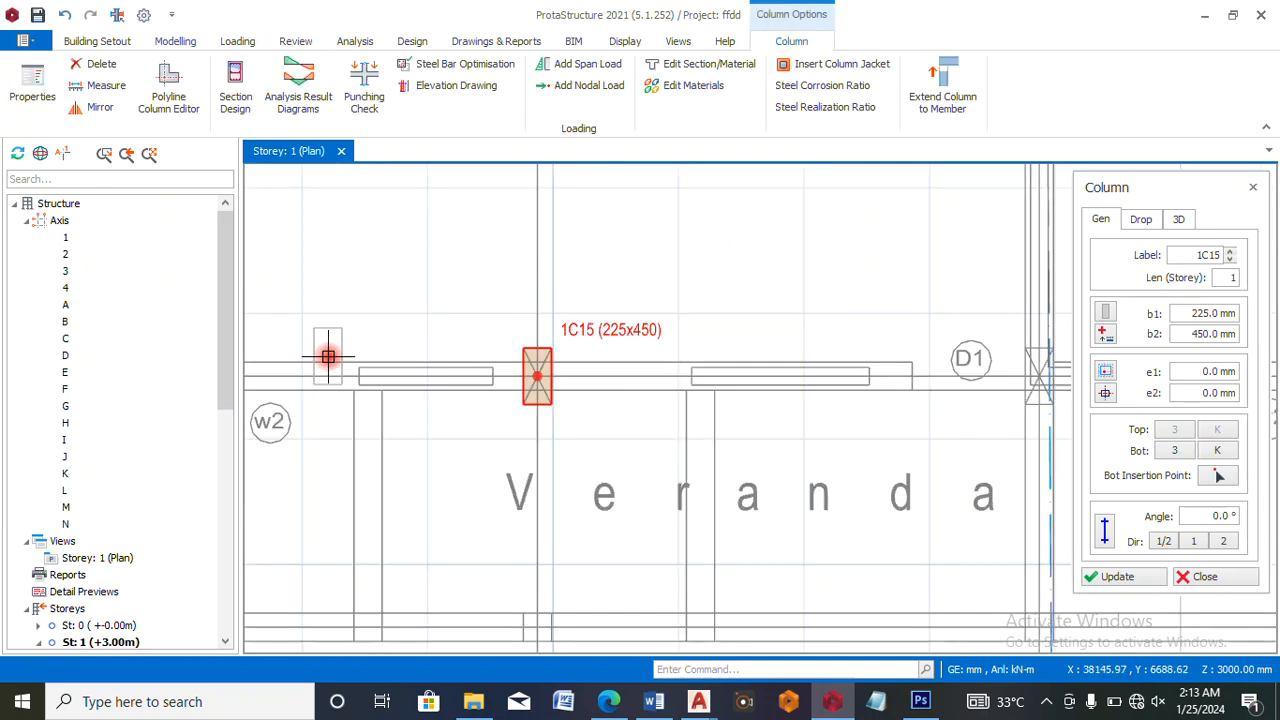
scroll(521, 350, "down", 4)
scroll(435, 355, "up", 4)
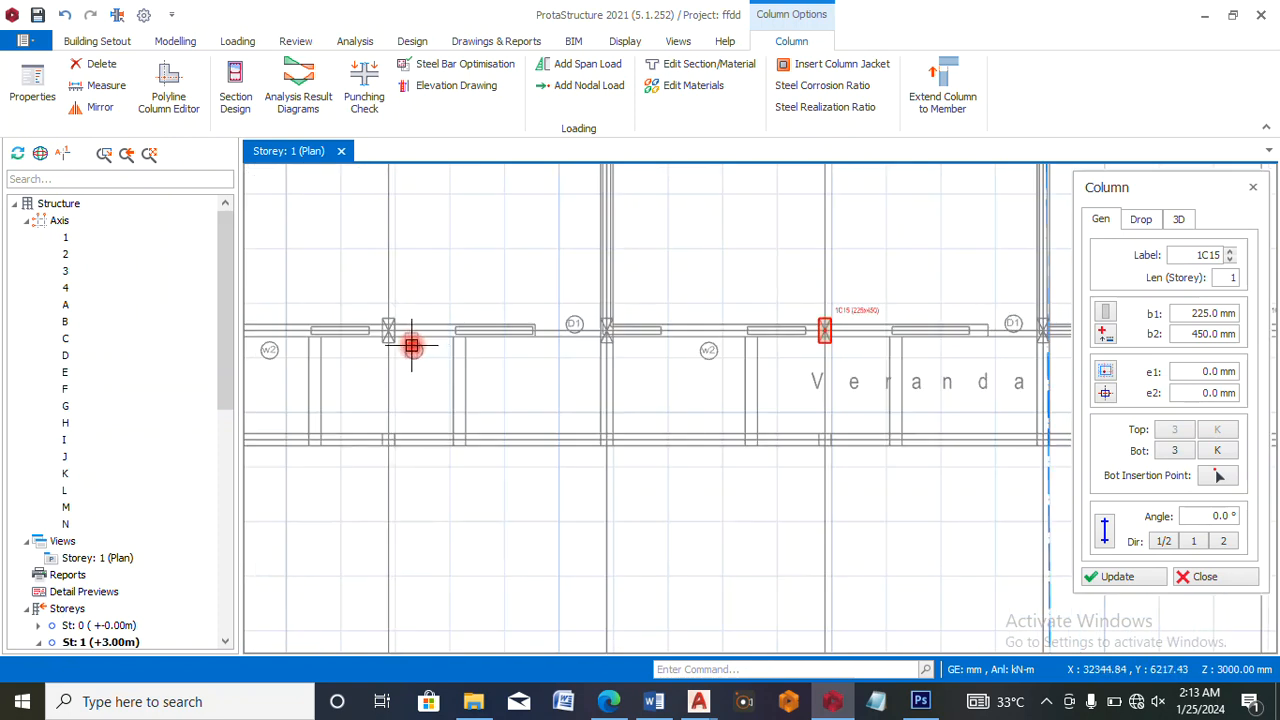
left_click(389, 332)
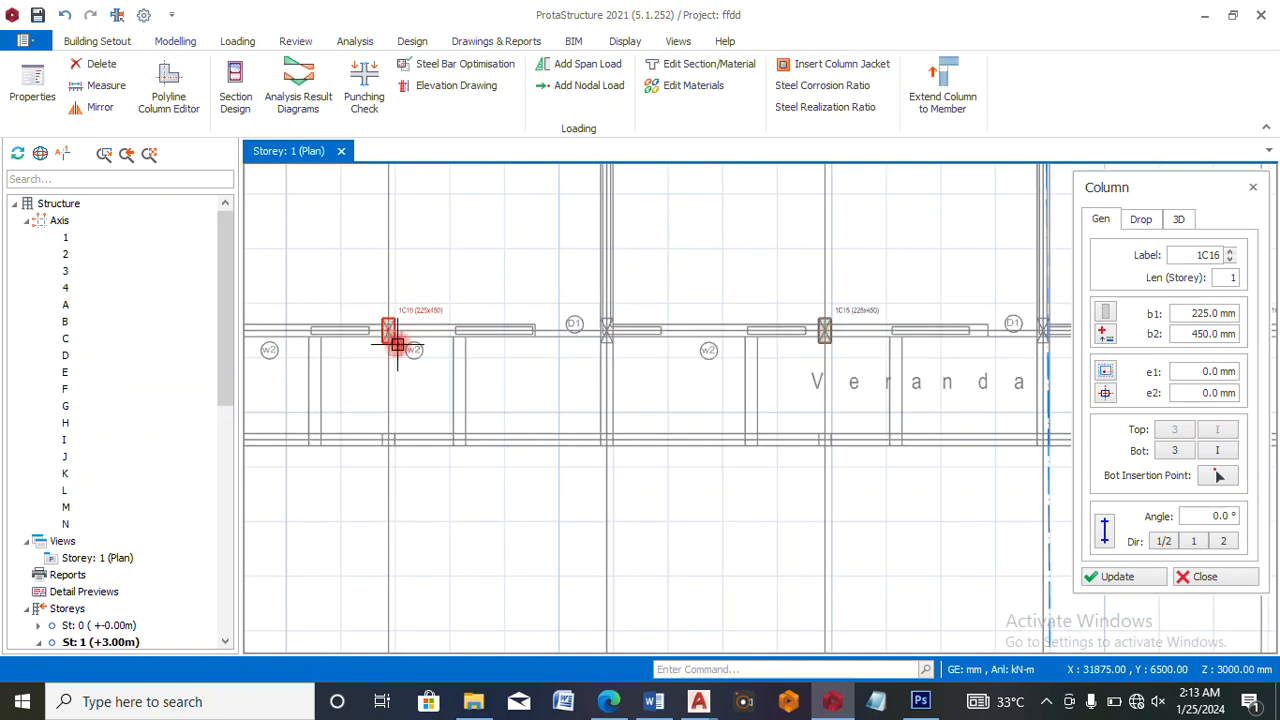
scroll(492, 378, "down", 4)
scroll(445, 375, "up", 5)
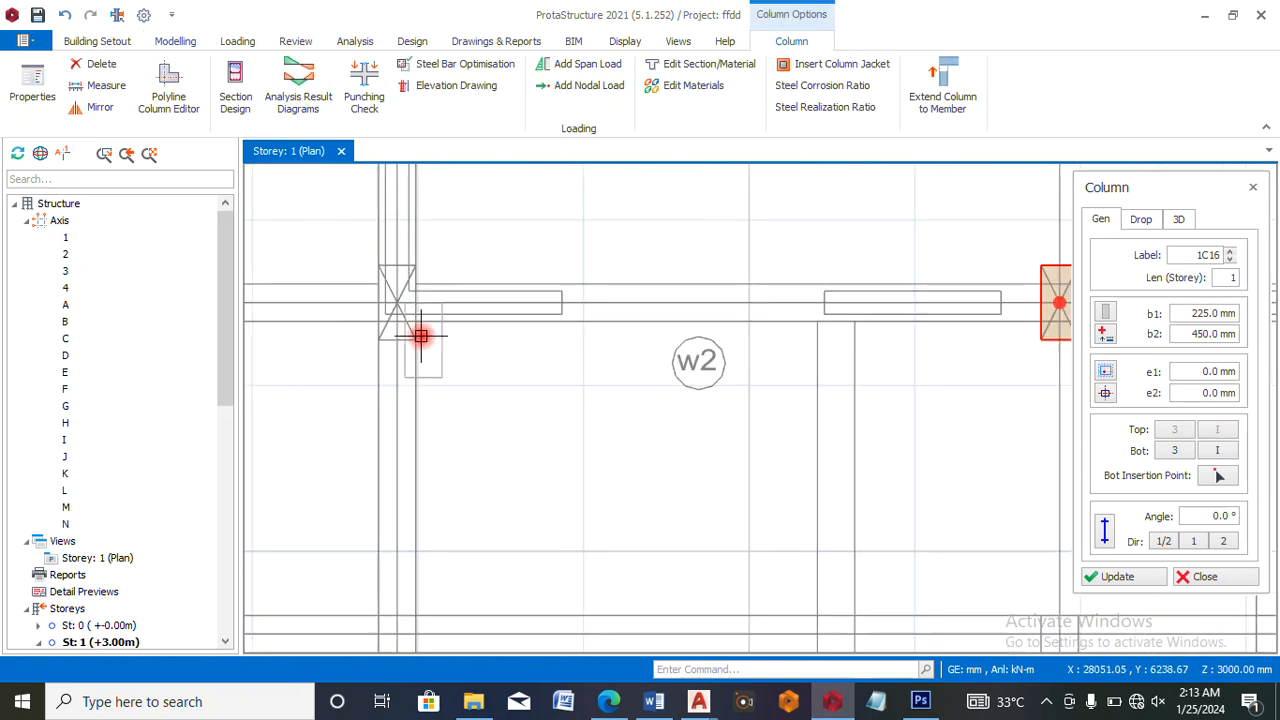
scroll(429, 334, "down", 2)
scroll(349, 343, "up", 5)
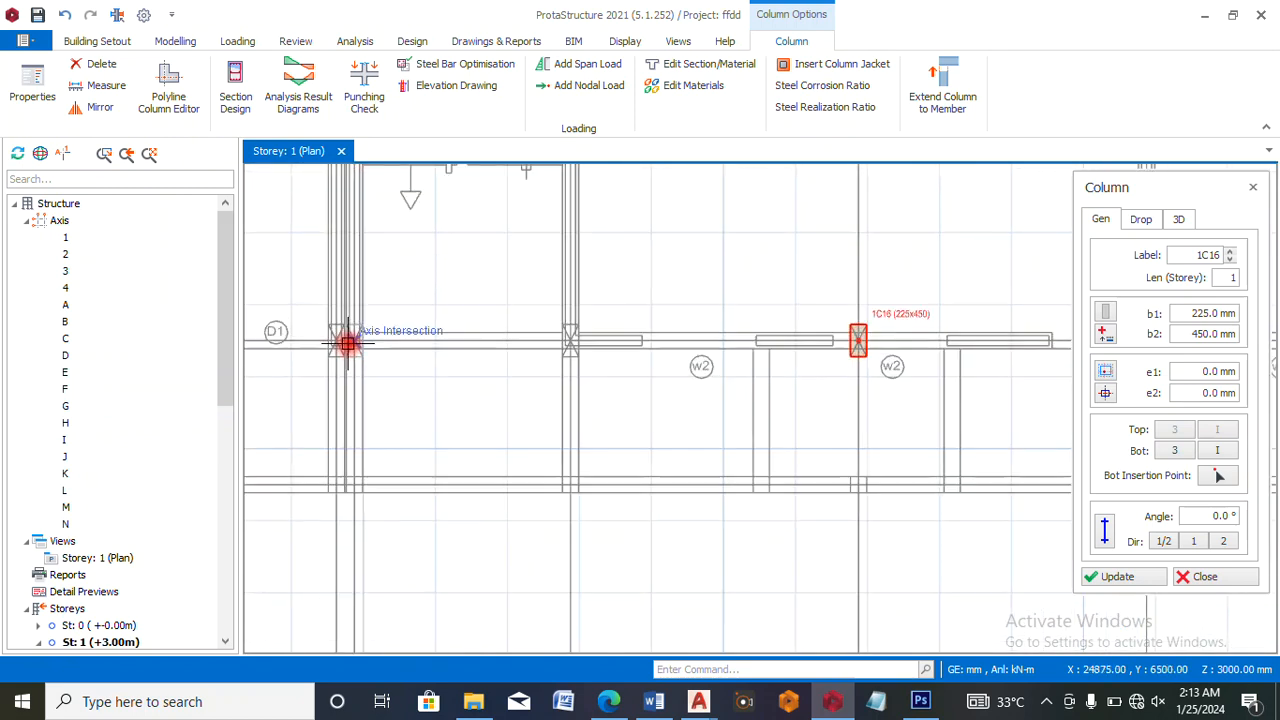
scroll(416, 351, "down", 2)
scroll(416, 351, "down", 3)
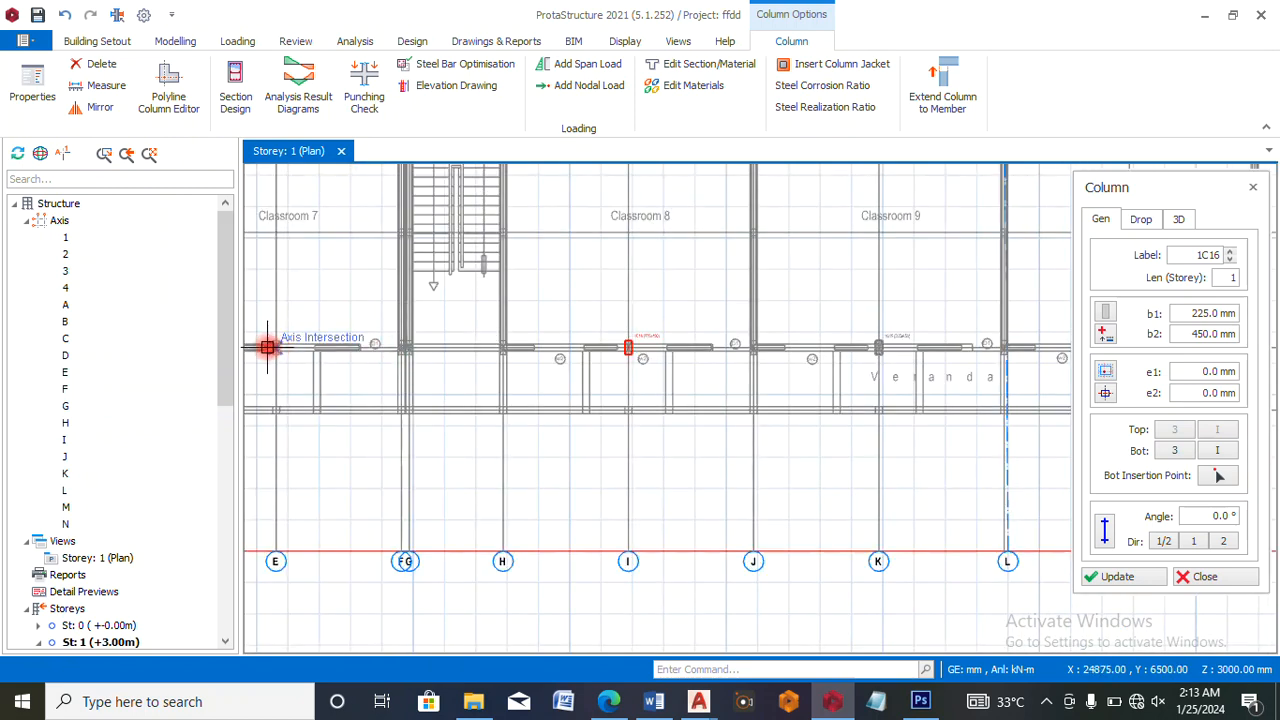
scroll(270, 349, "up", 4)
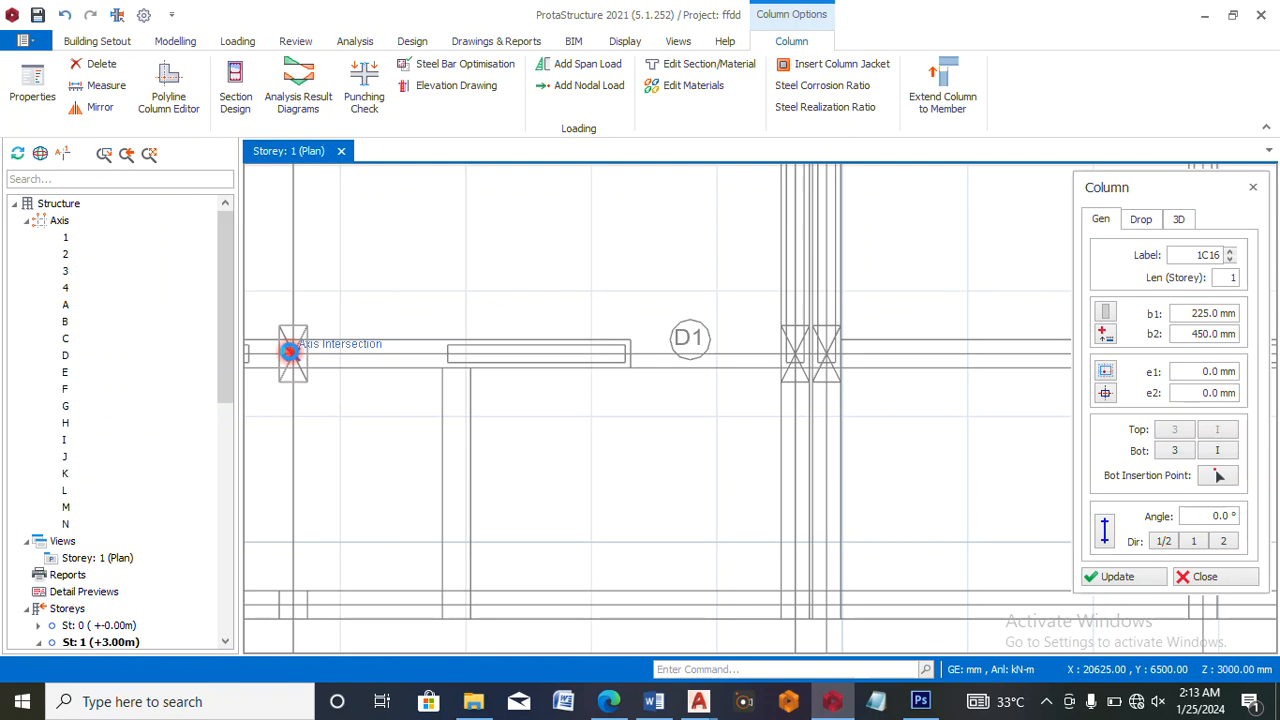
left_click(289, 350)
- Insert 225 x 450 mm columns on axis 3 at axes C and B, from mid-Classroom 6 to the lobby wall
scroll(530, 358, "down", 4)
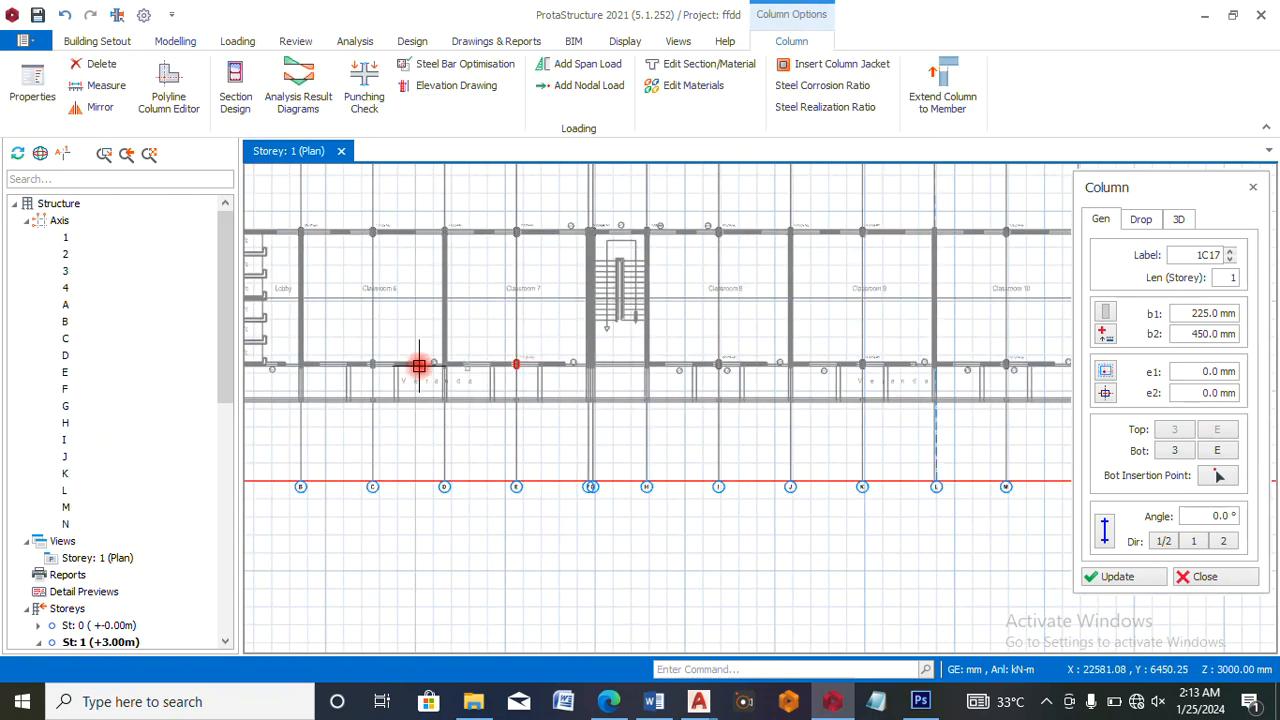
scroll(386, 363, "up", 4)
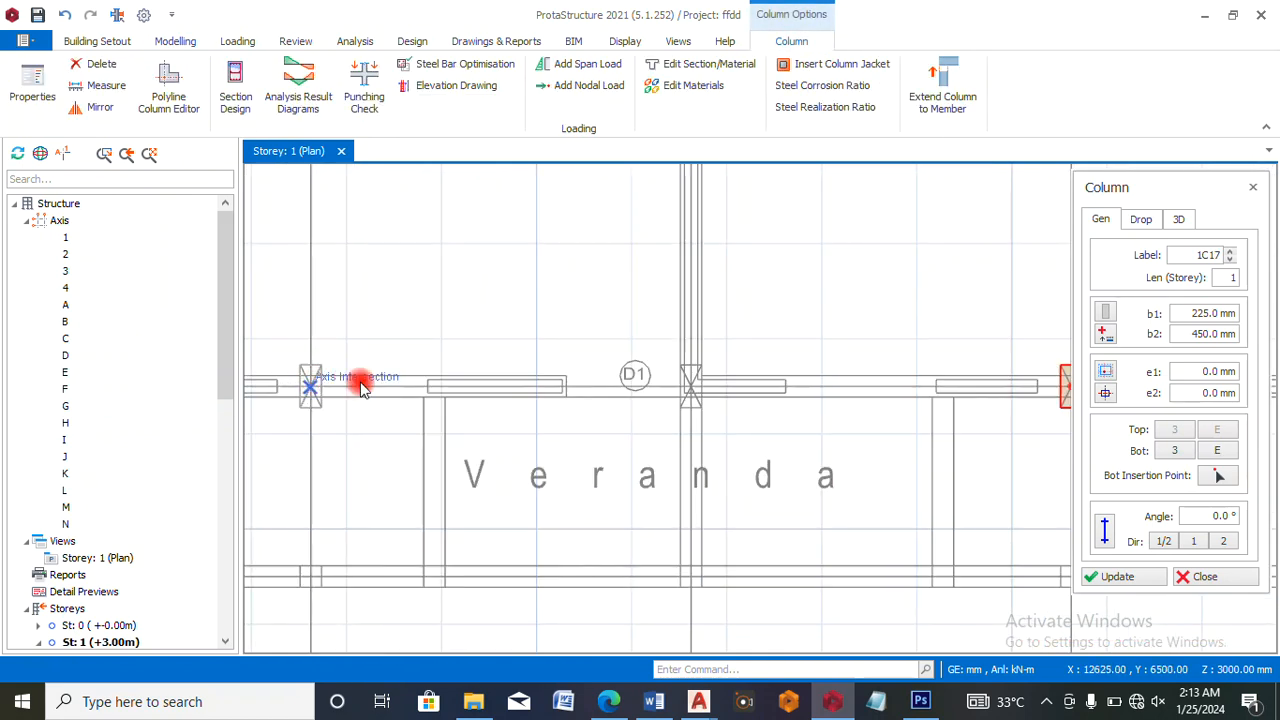
left_click(400, 375)
scroll(577, 365, "down", 4)
scroll(430, 368, "up", 4)
scroll(405, 362, "up", 2)
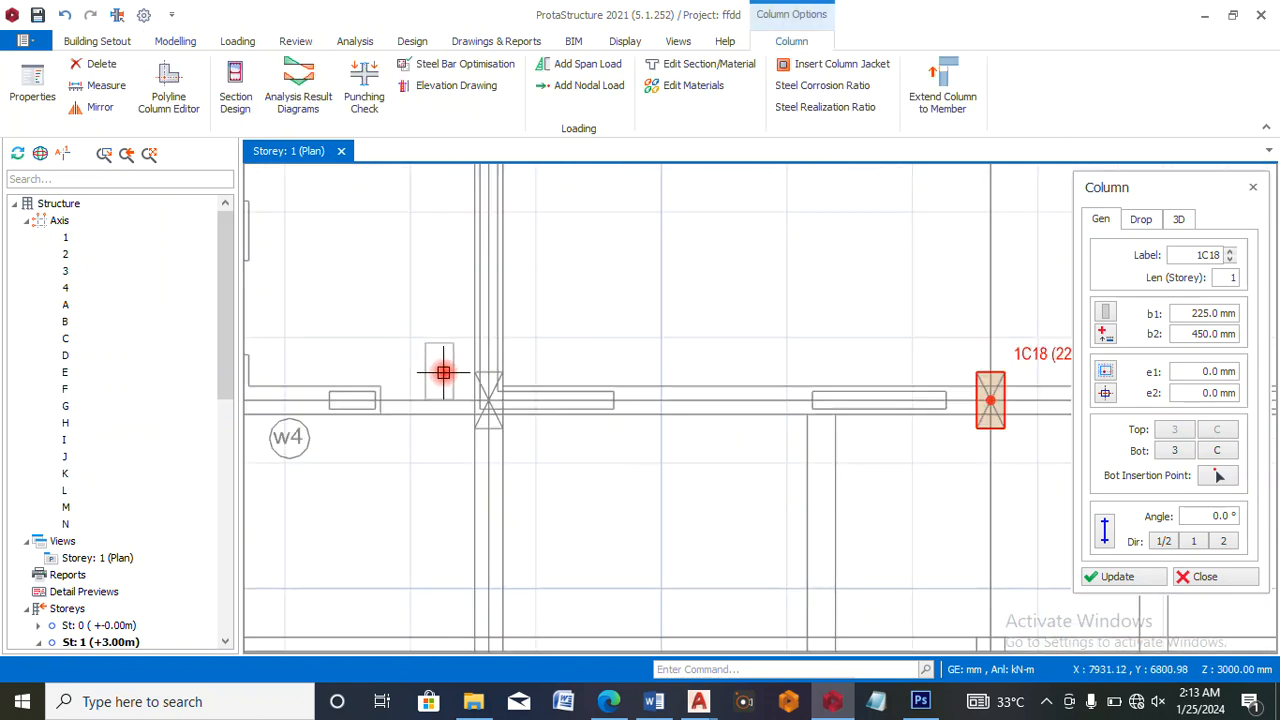
left_click(486, 400)
- Insert a 225 x 450 mm column on axis 3 at axis F beside the stair
scroll(480, 395, "down", 3)
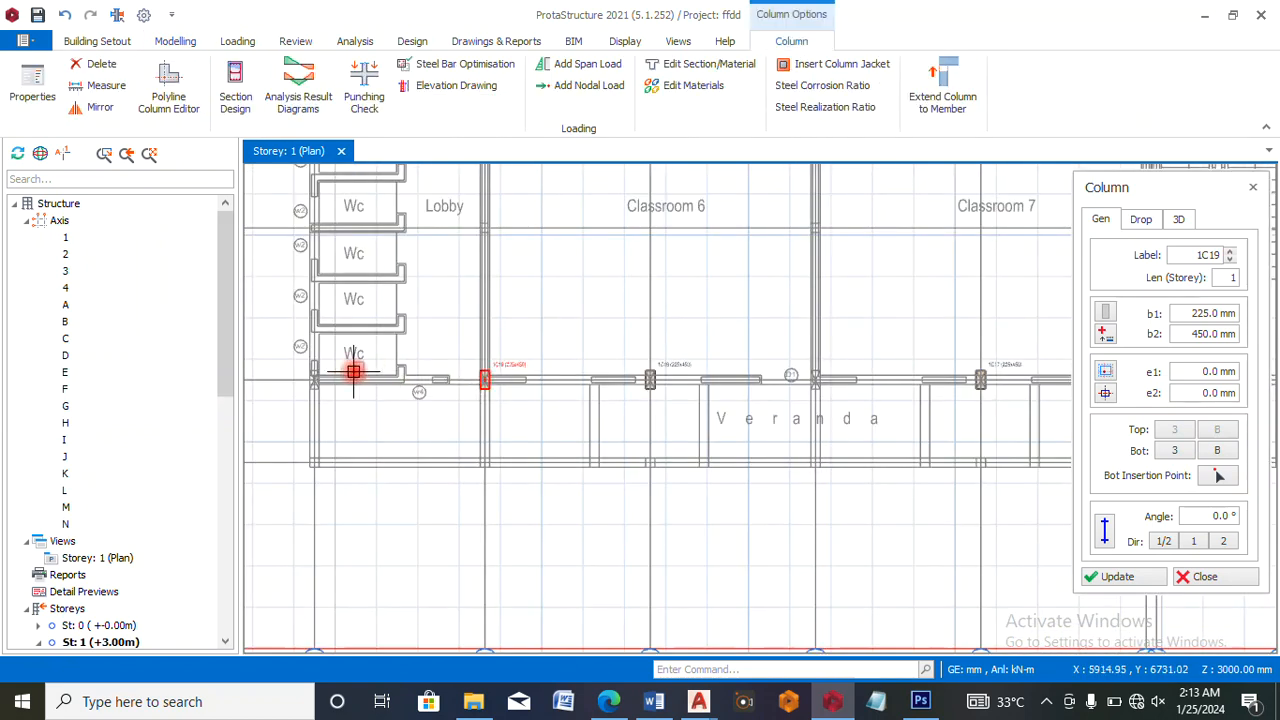
scroll(349, 366, "down", 3)
scroll(672, 400, "up", 5)
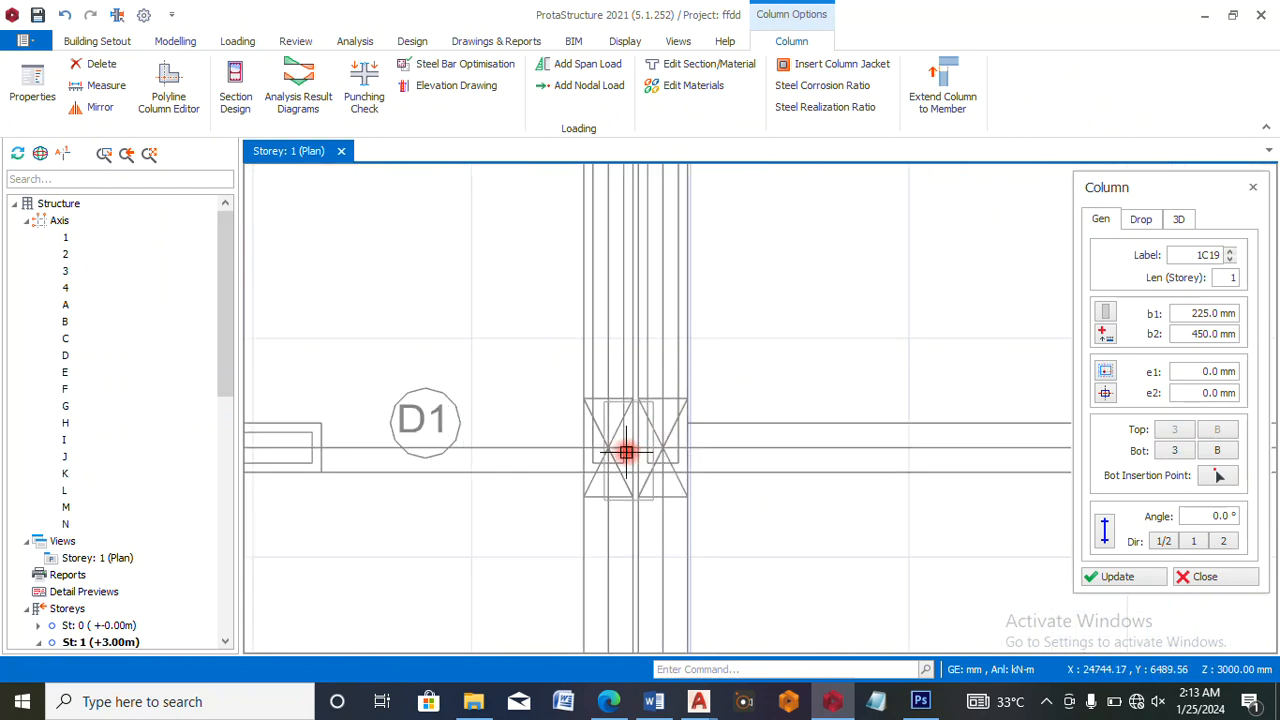
left_click(608, 448)
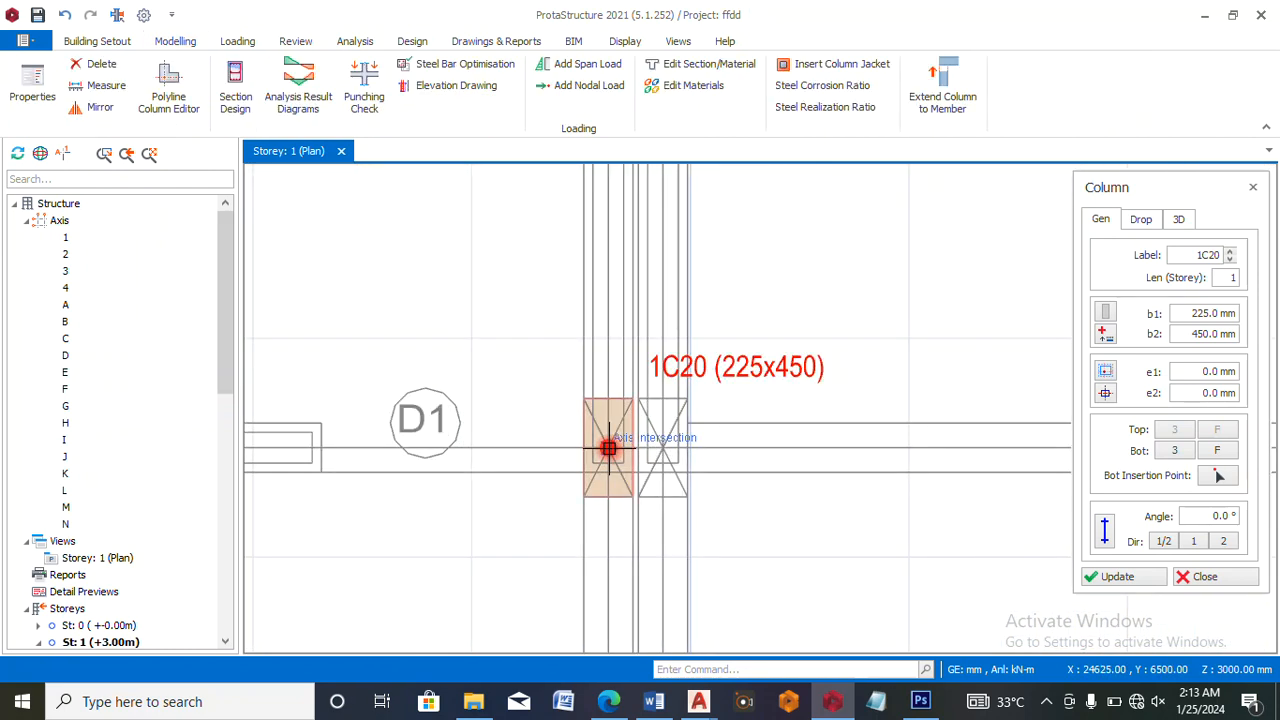
- Align the column at axes 3 and F by its bottom-centre anchor, giving e2 of 225 mm, and update it
left_click(1107, 395)
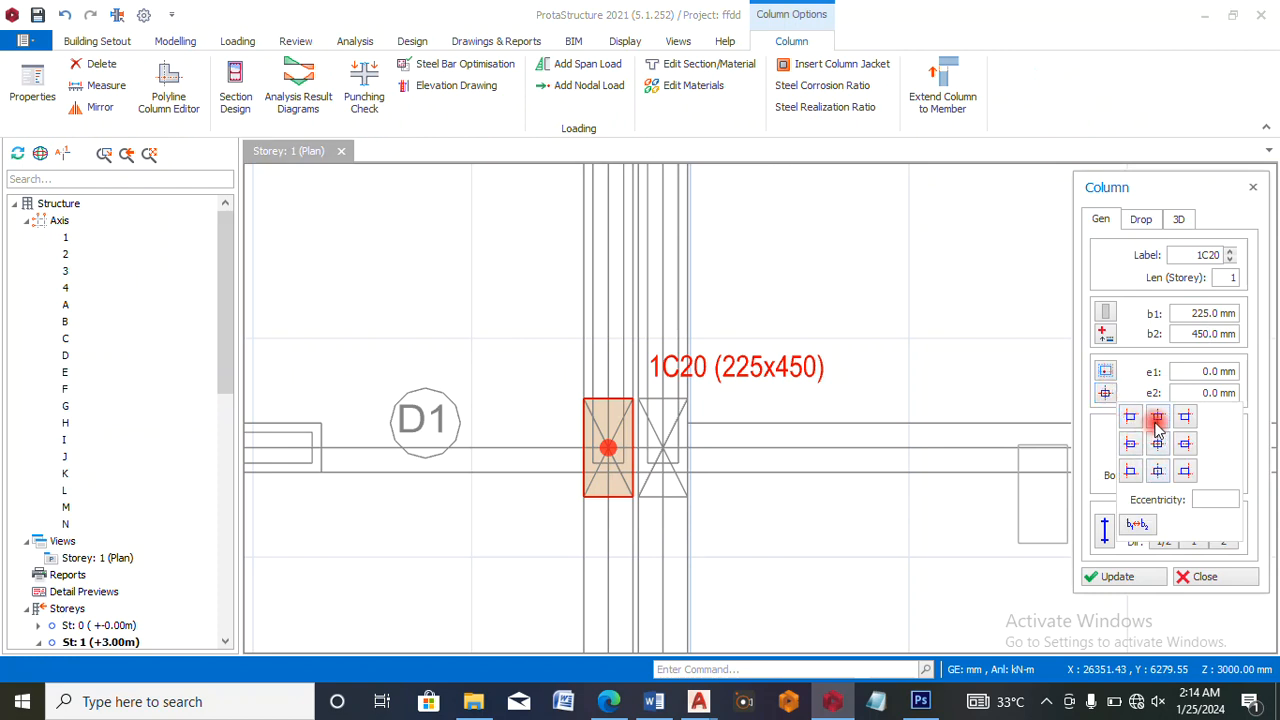
left_click(1157, 472)
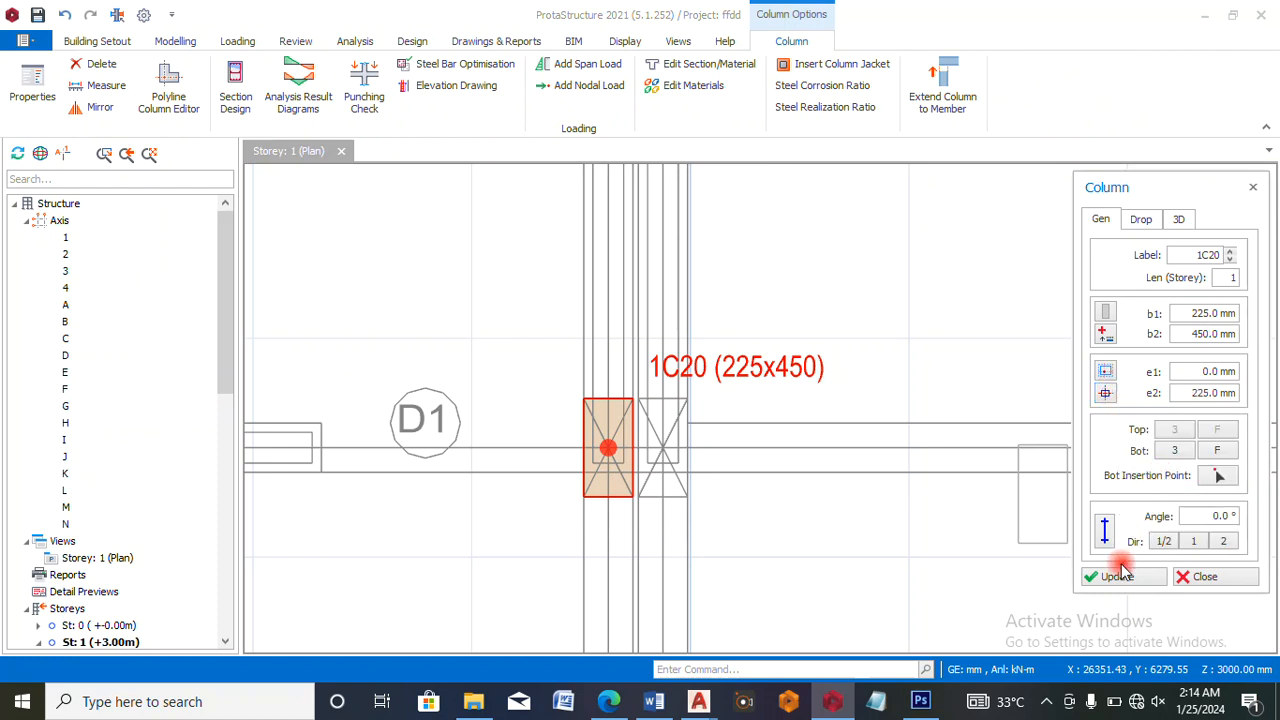
left_click(1122, 577)
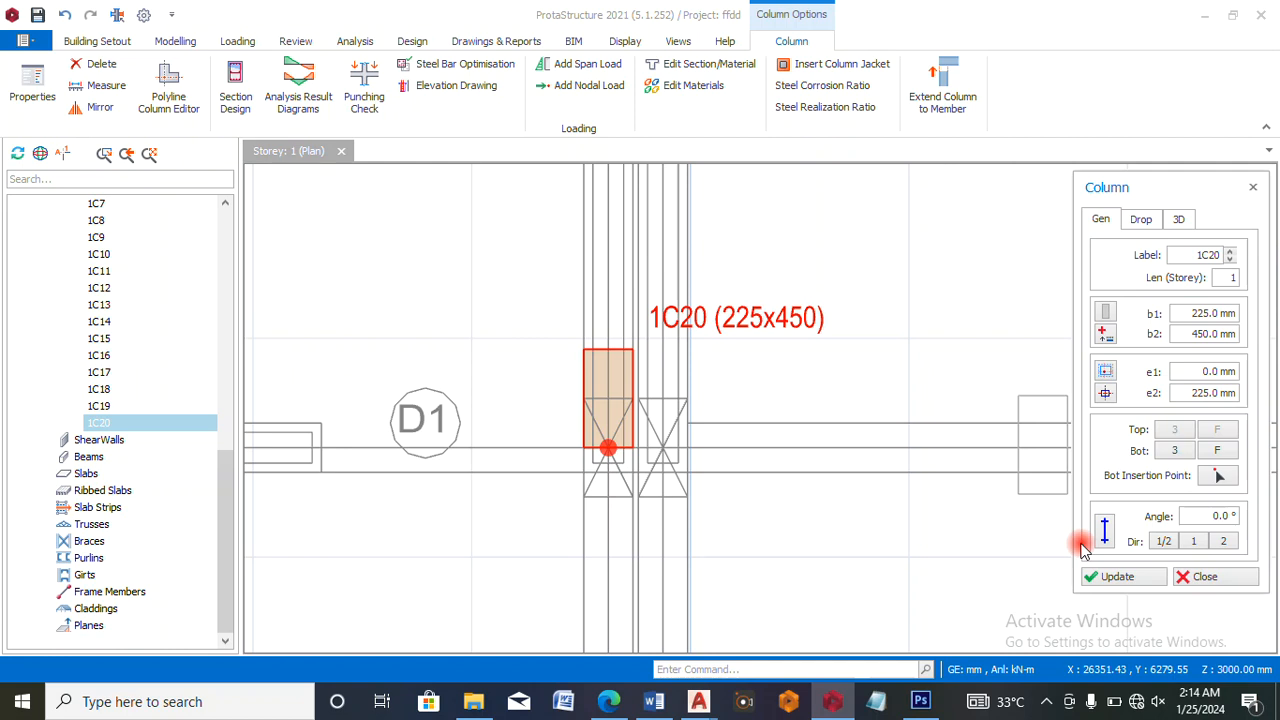
left_click(1206, 576)
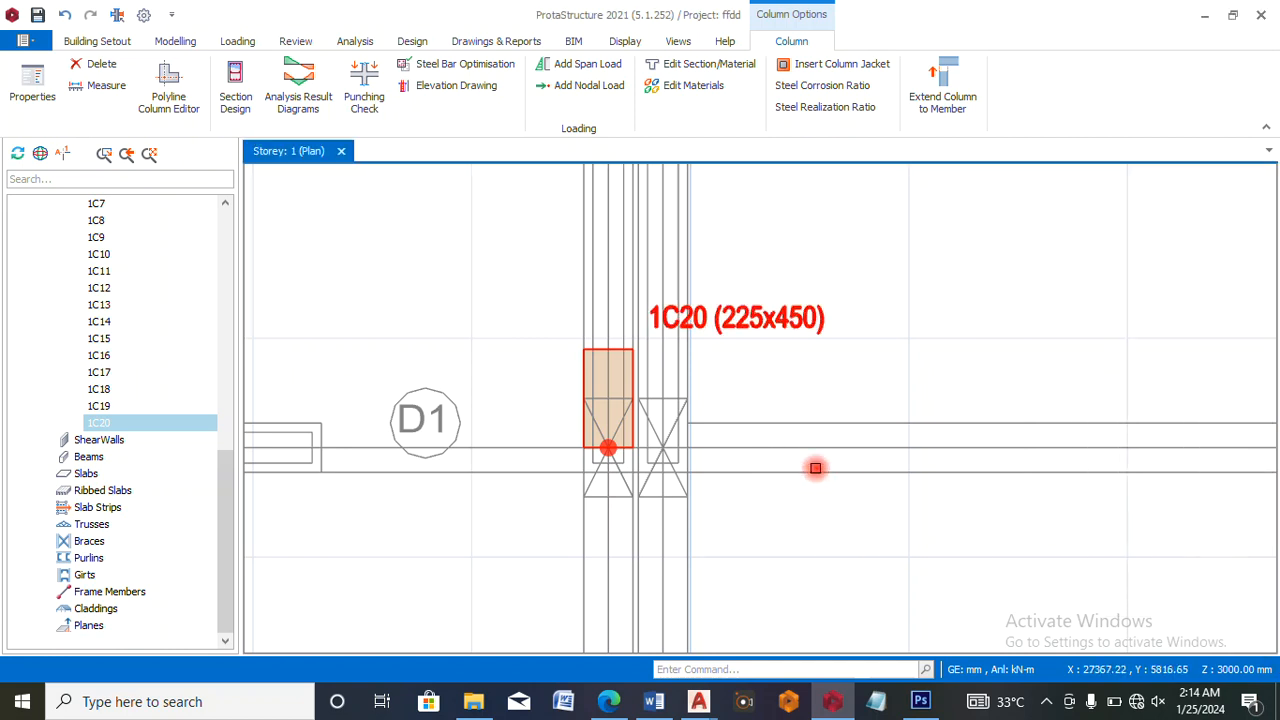
- Nudge the column at axes 3 and F down toward the lower wall line, to an e2 eccentricity of about 100 mm
scroll(618, 346, "up", 3)
left_click_drag(618, 346, 620, 356)
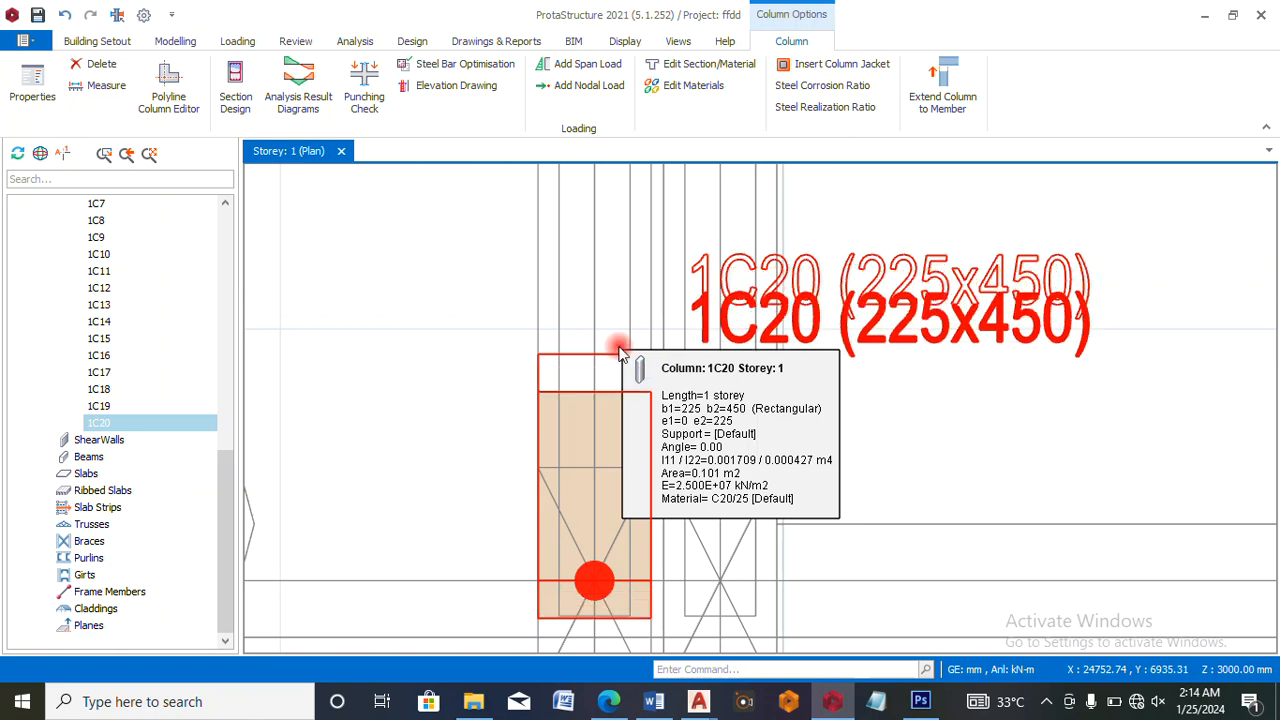
left_click(619, 348, "ctrl")
scroll(619, 297, "down", 3)
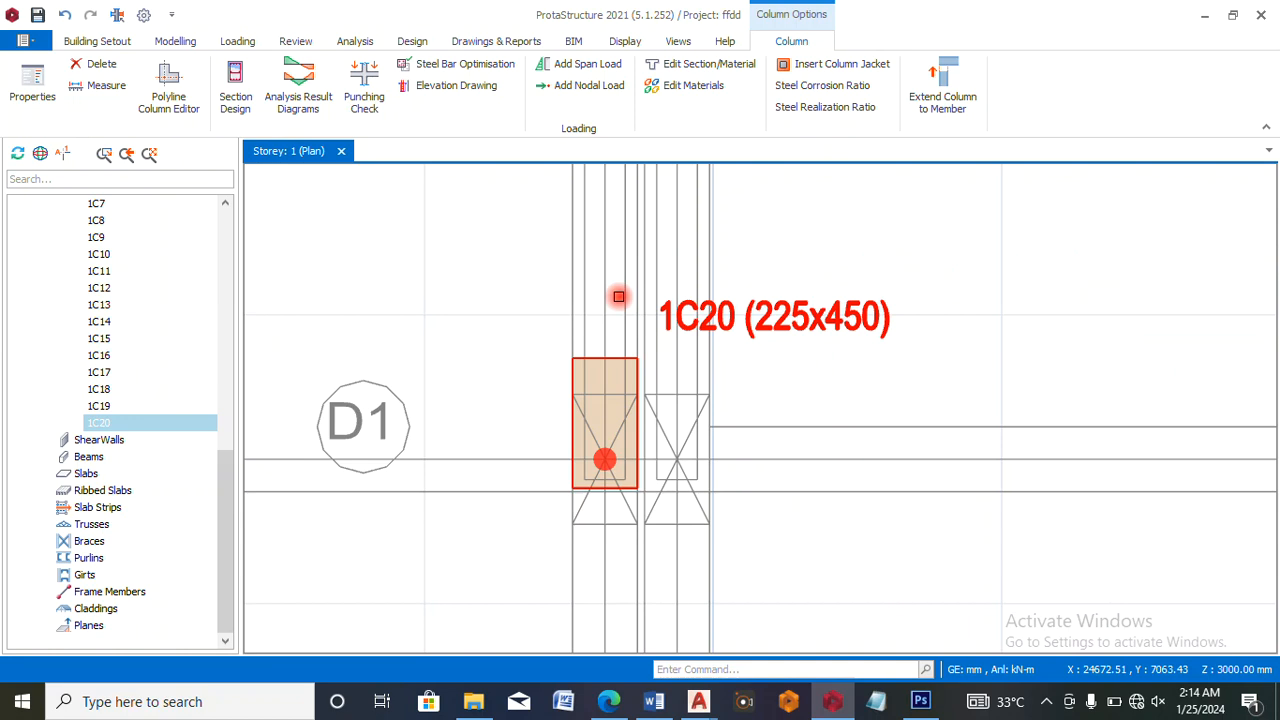
key("Down")
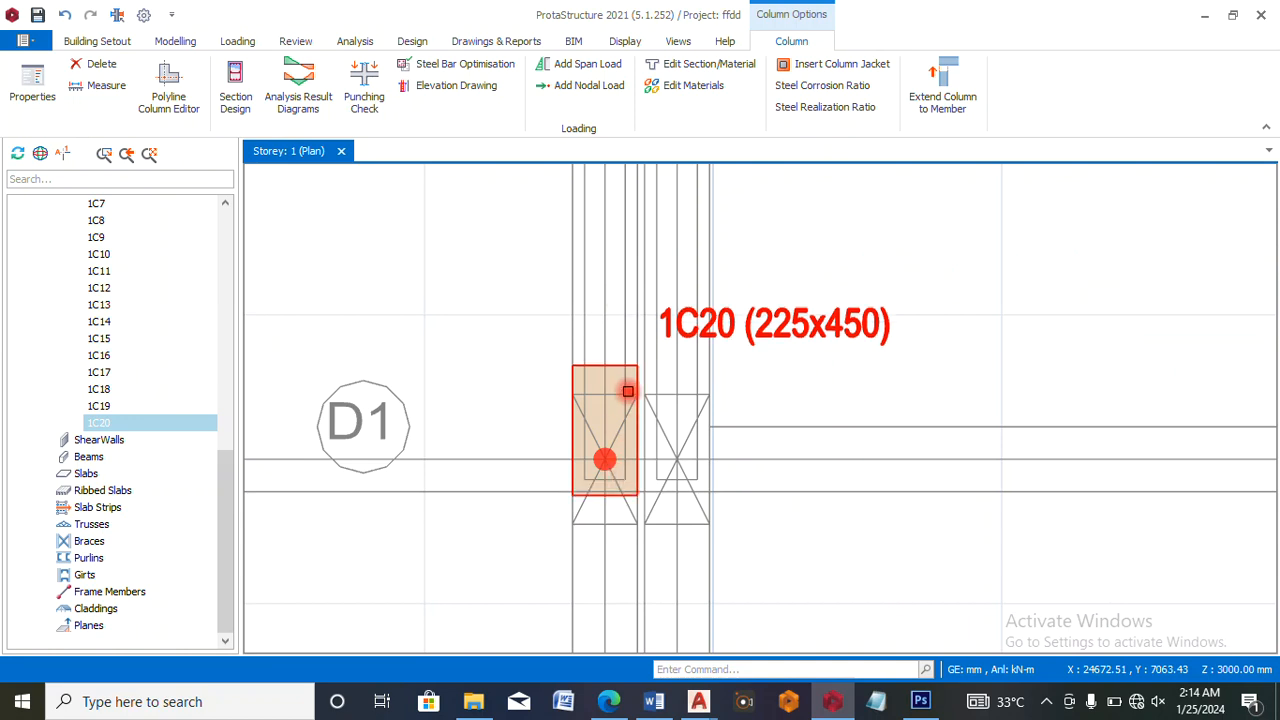
- In the properties of the column at axes 3 and F, try an e2 eccentricity of 90 mm, then set it to 110 mm
right_click(623, 370)
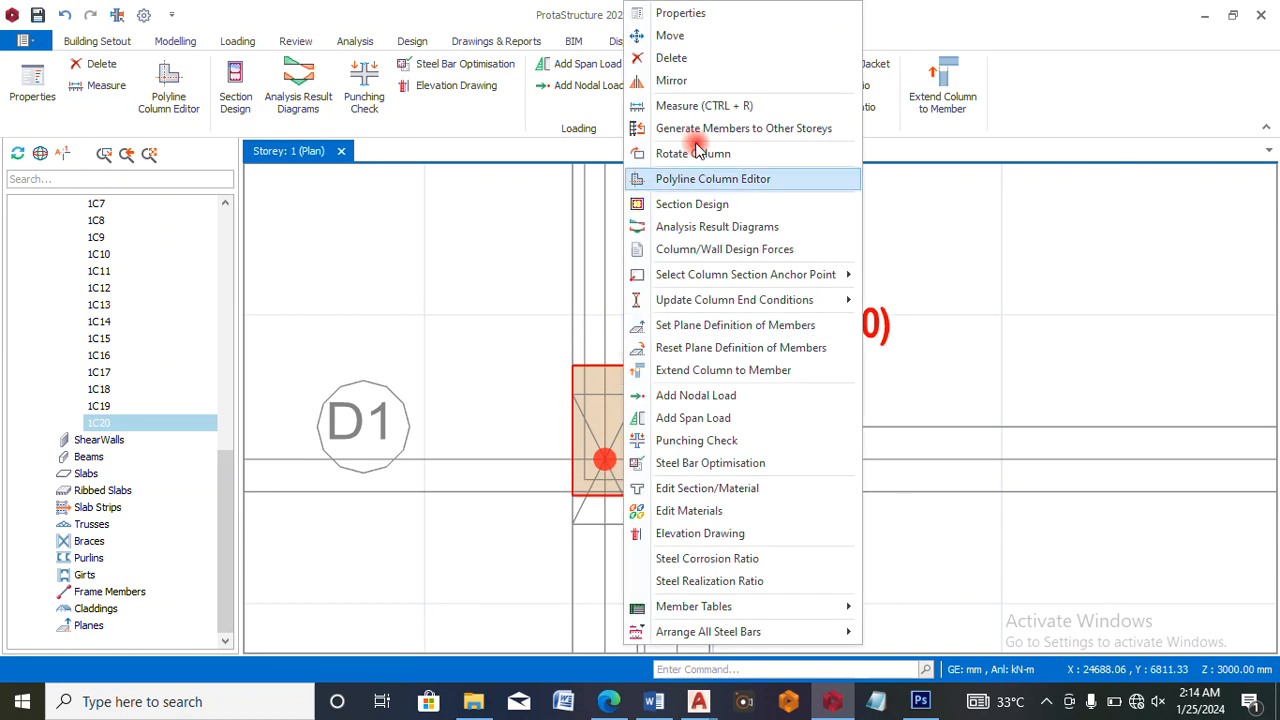
left_click(672, 11)
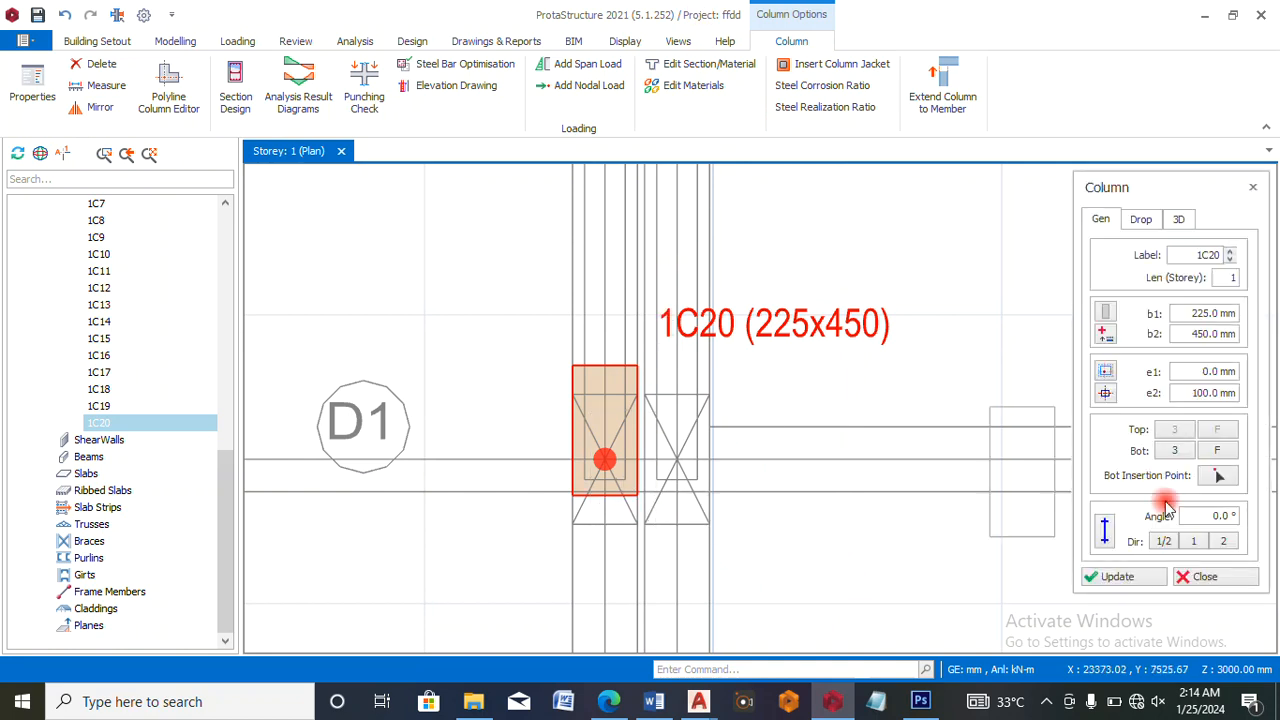
left_click_drag(1220, 393, 1194, 393)
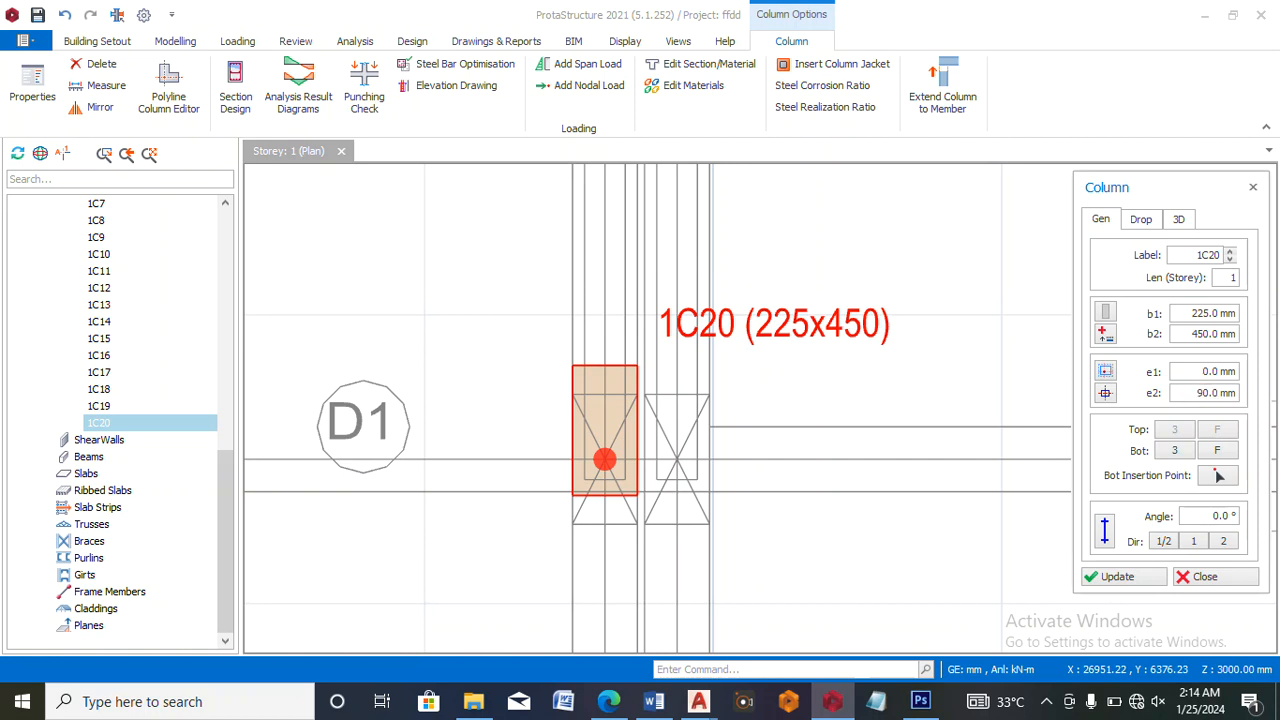
left_click(1118, 577)
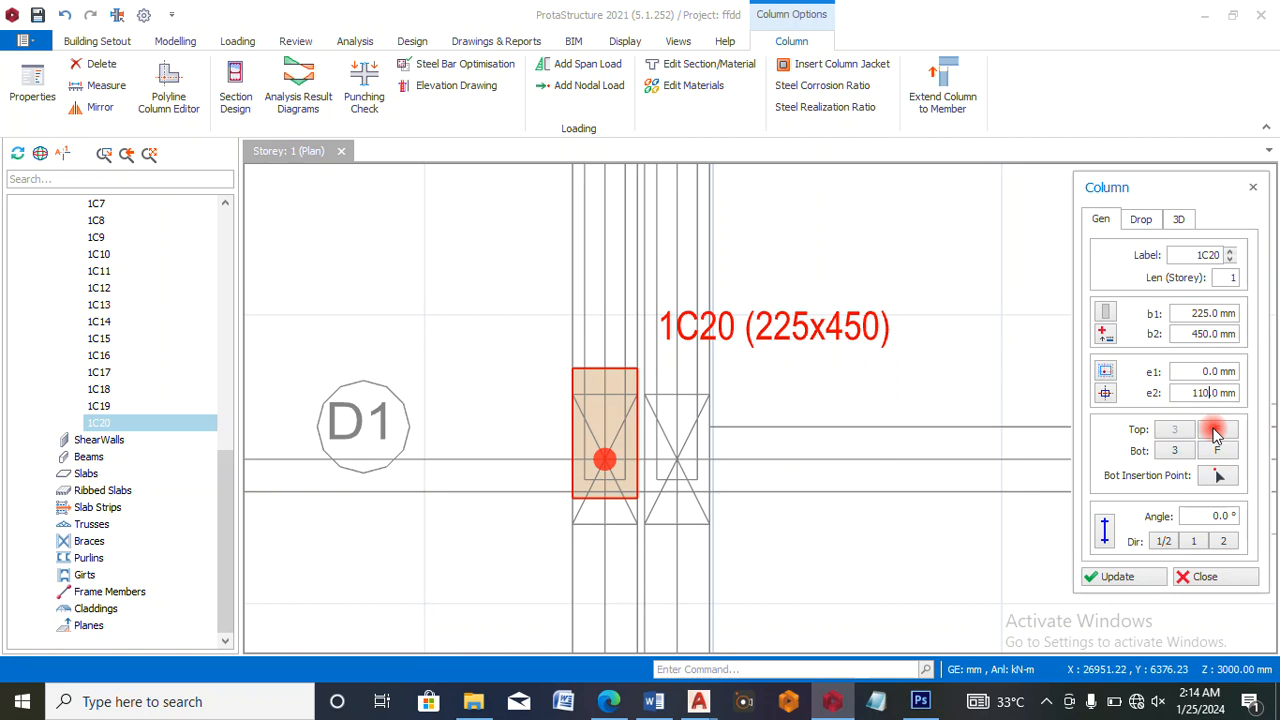
left_click(1117, 580)
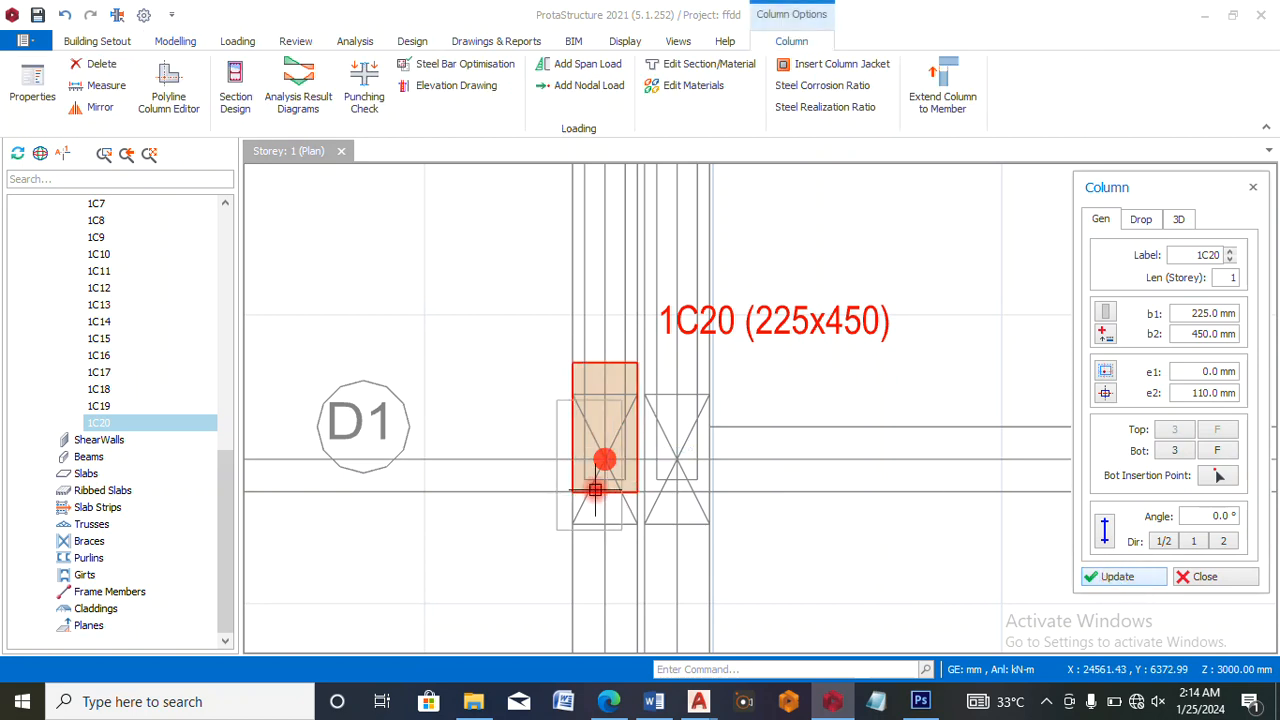
- Insert 225 x 450 mm columns with 110 mm e2 eccentricity on axis 3 at axes G and H, around the stair
scroll(600, 488, "up", 3)
scroll(620, 460, "down", 4)
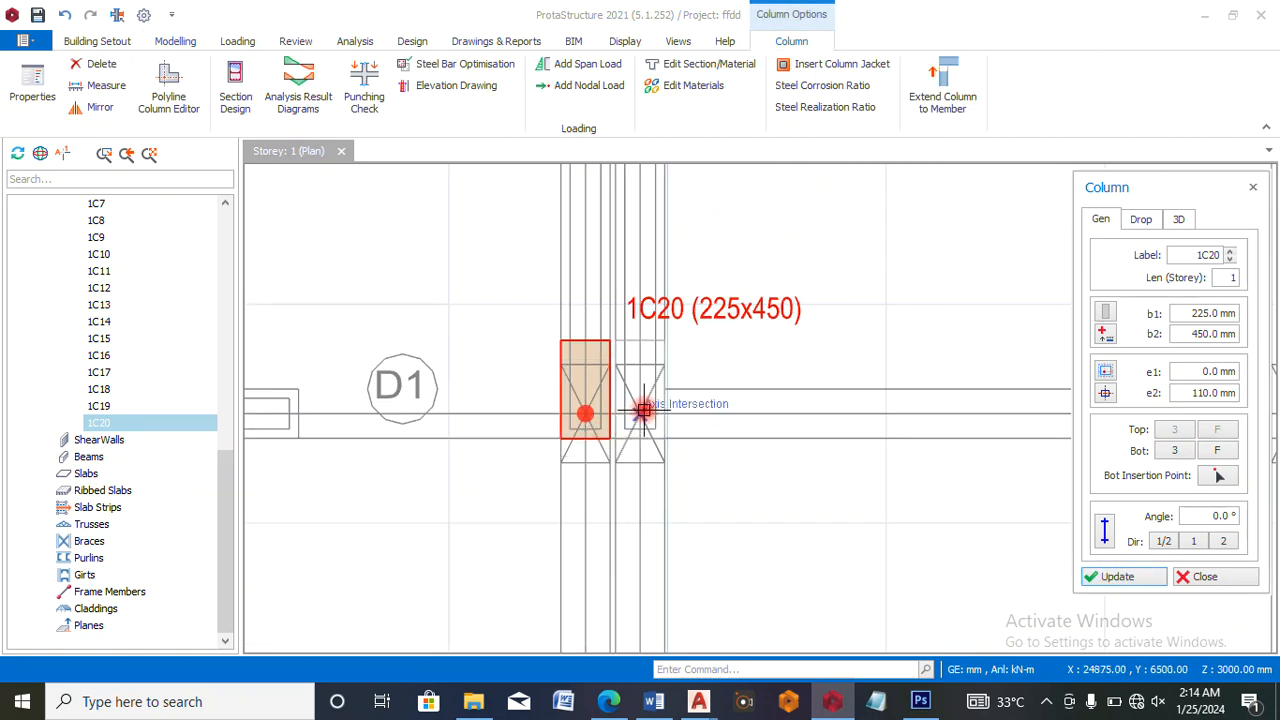
left_click(643, 414)
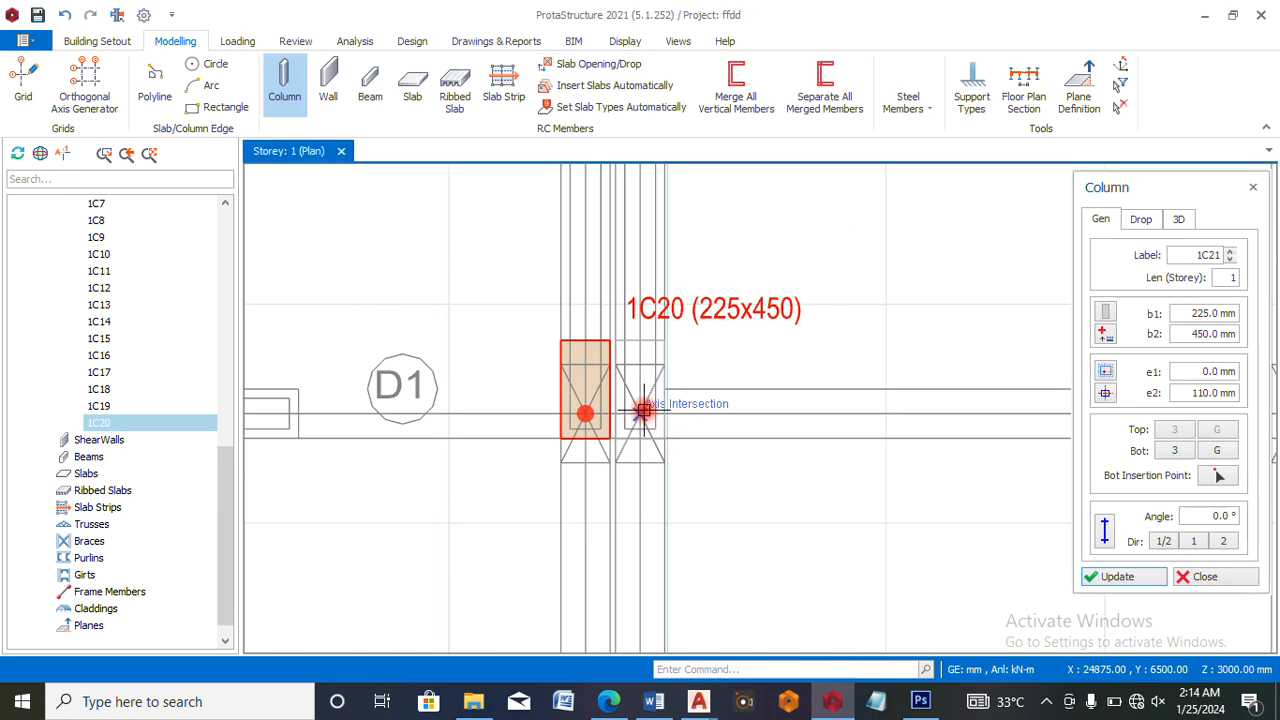
scroll(534, 420, "down", 5)
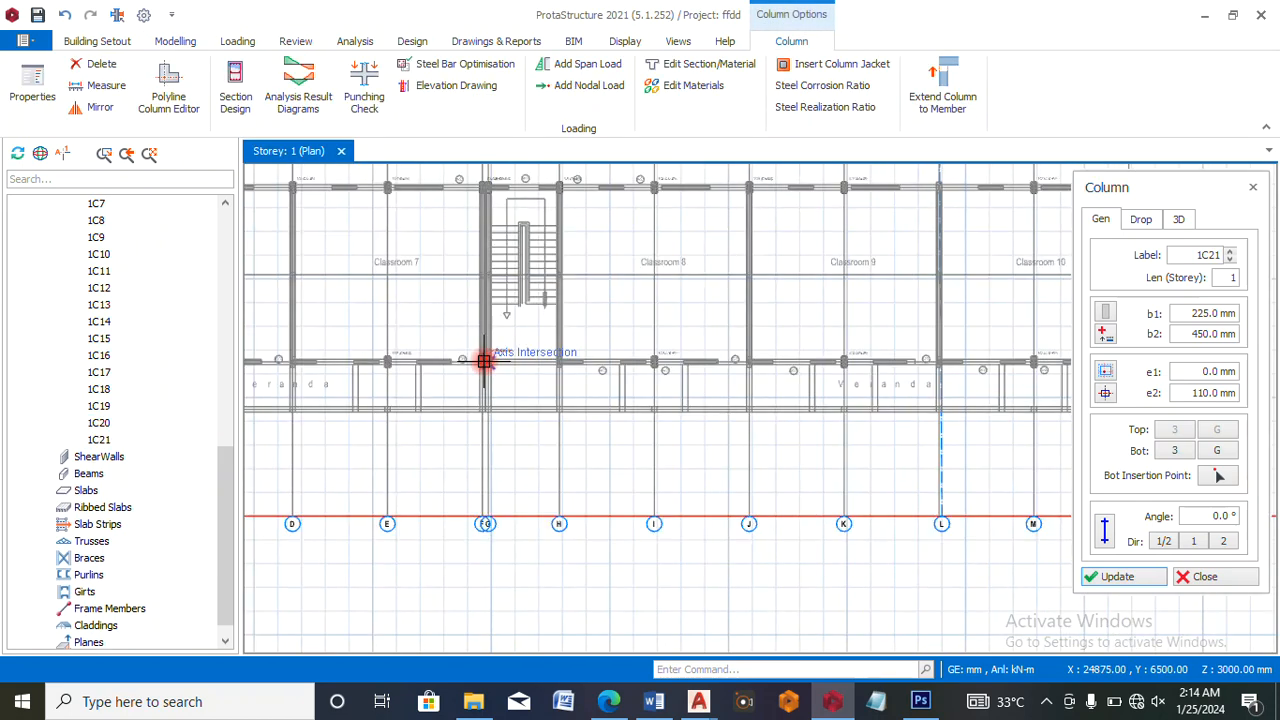
scroll(484, 360, "up", 2)
scroll(557, 372, "up", 5)
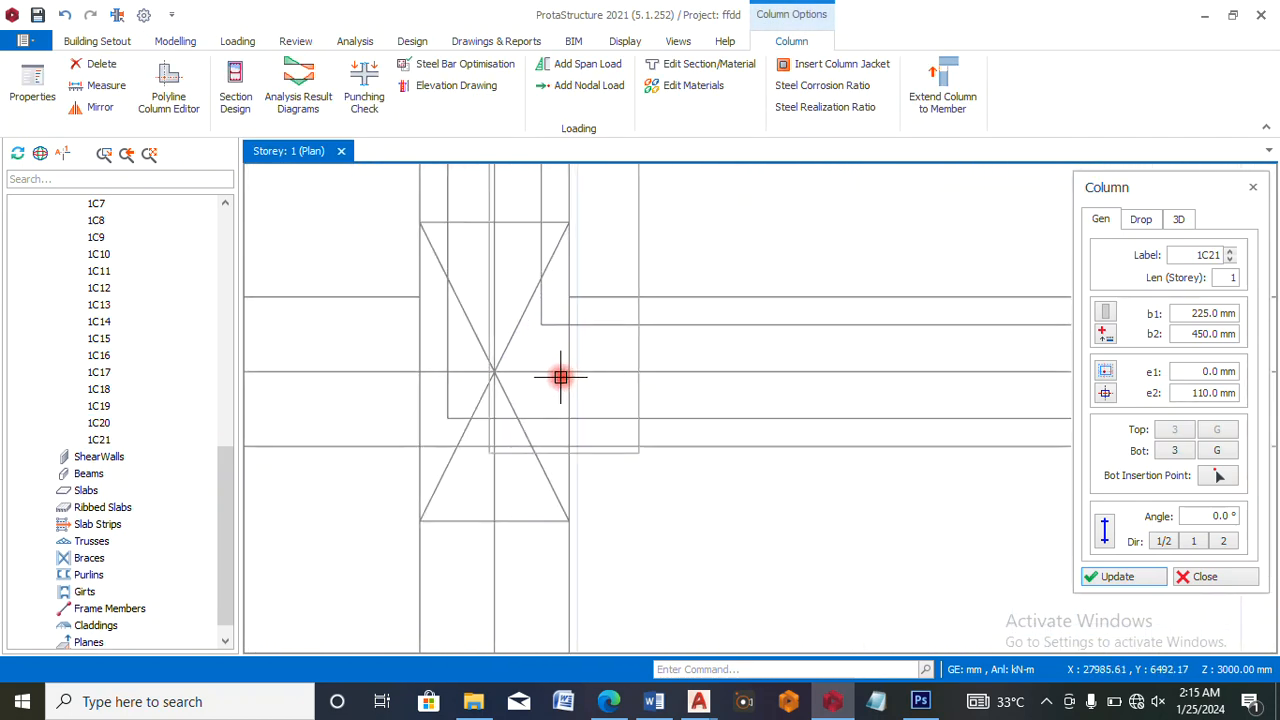
left_click(492, 370)
scroll(398, 352, "down", 2)
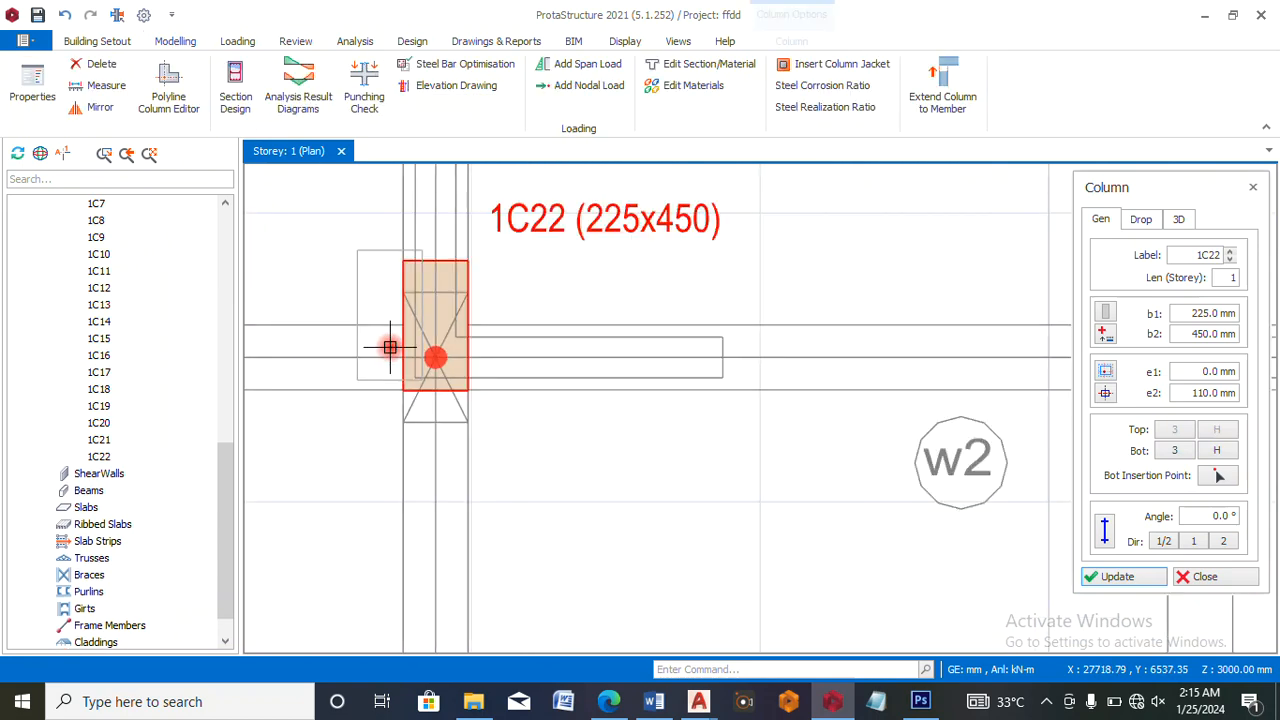
- Insert 225 x 450 mm columns with 110 mm e2 eccentricity on axis 3 at axes J and N
scroll(563, 337, "down", 4)
scroll(768, 337, "up", 4)
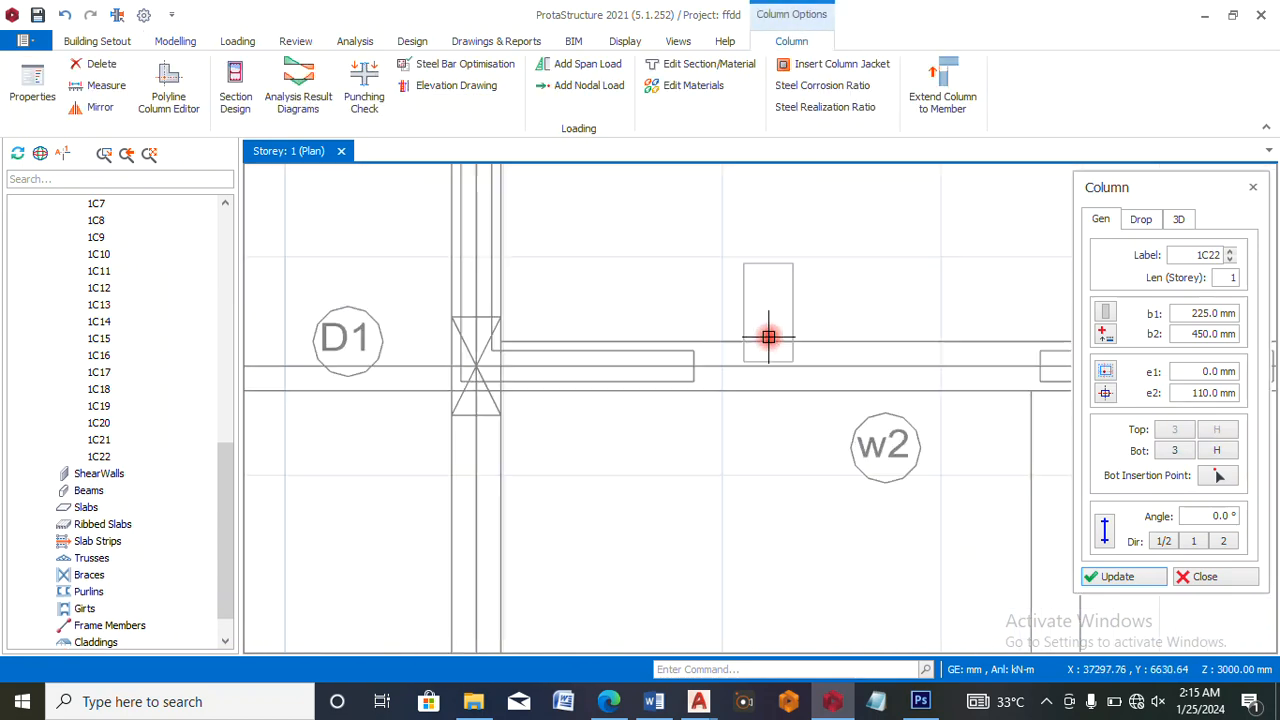
left_click(476, 366)
scroll(476, 366, "down", 4)
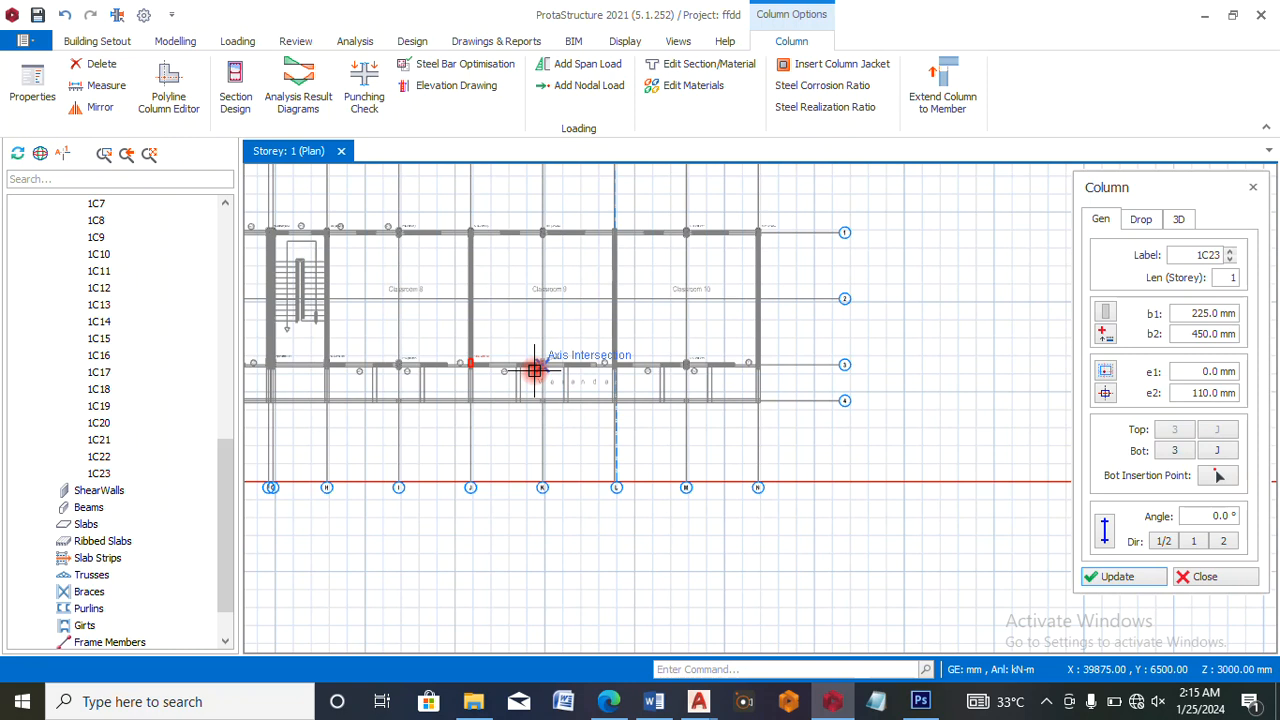
left_click(534, 371)
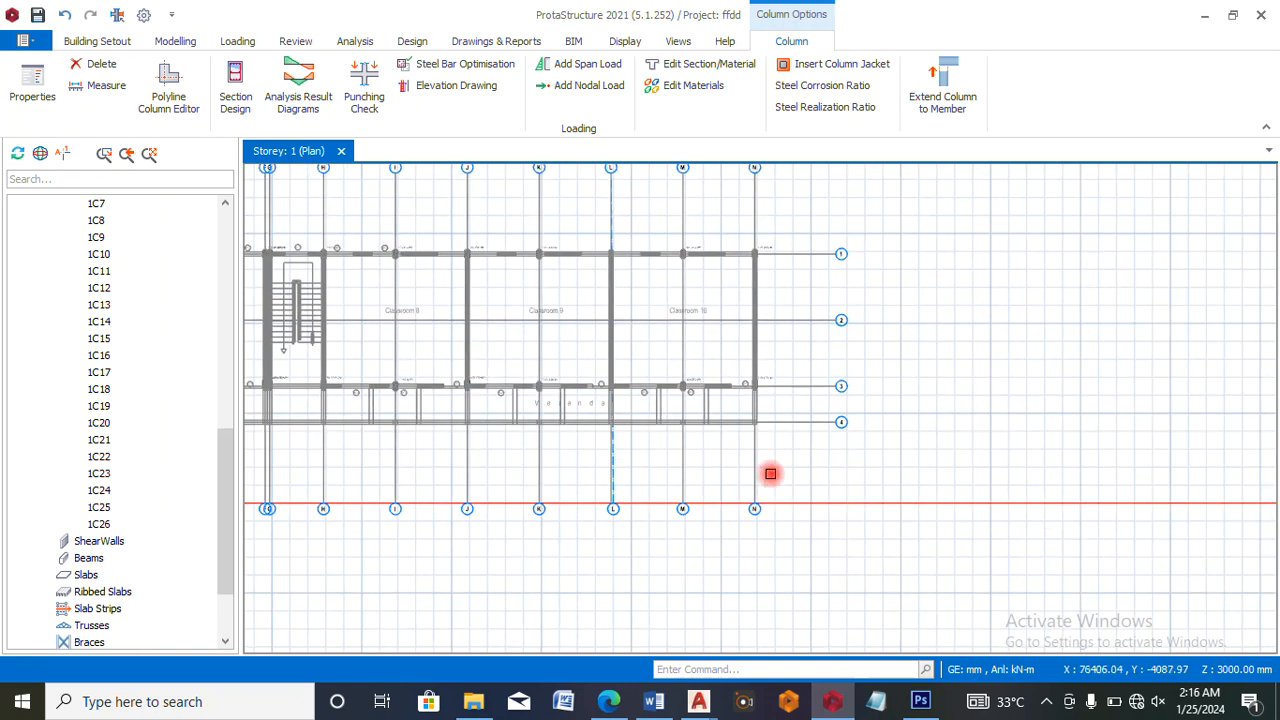
- Delete the slightly skewed axis L between axes K and M
scroll(626, 475, "up", 3)
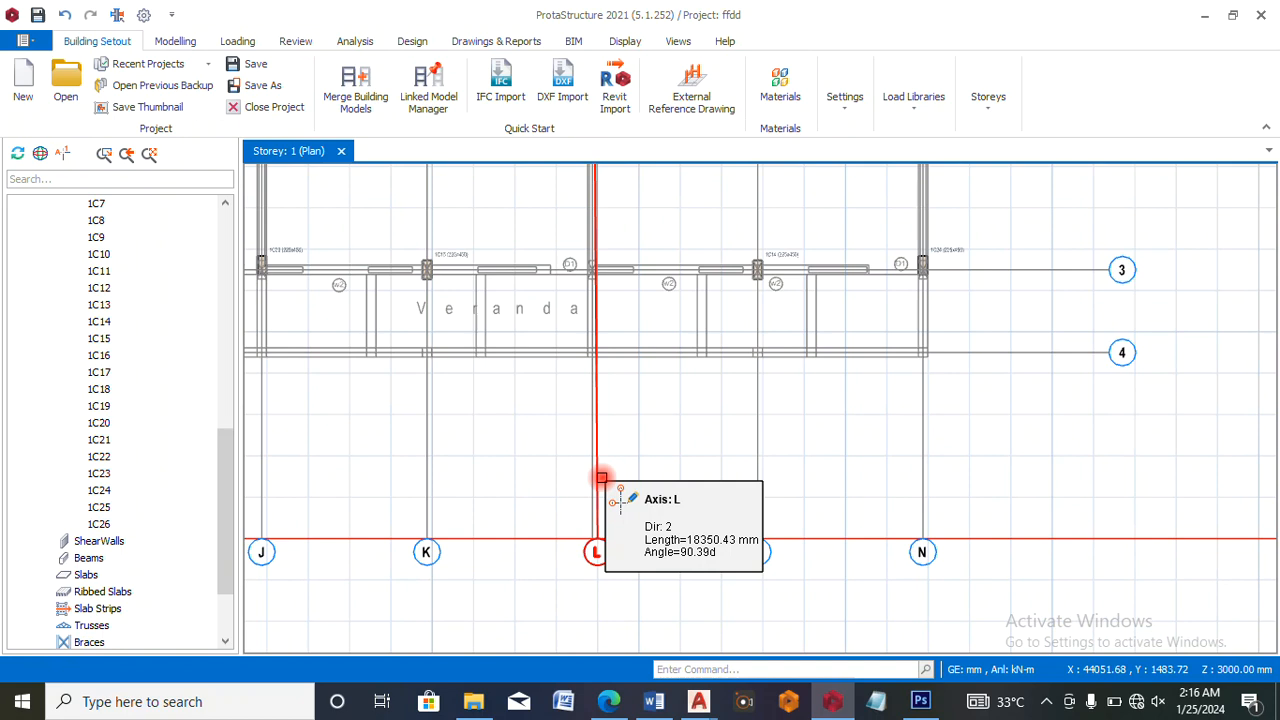
right_click(601, 478)
left_click(766, 108)
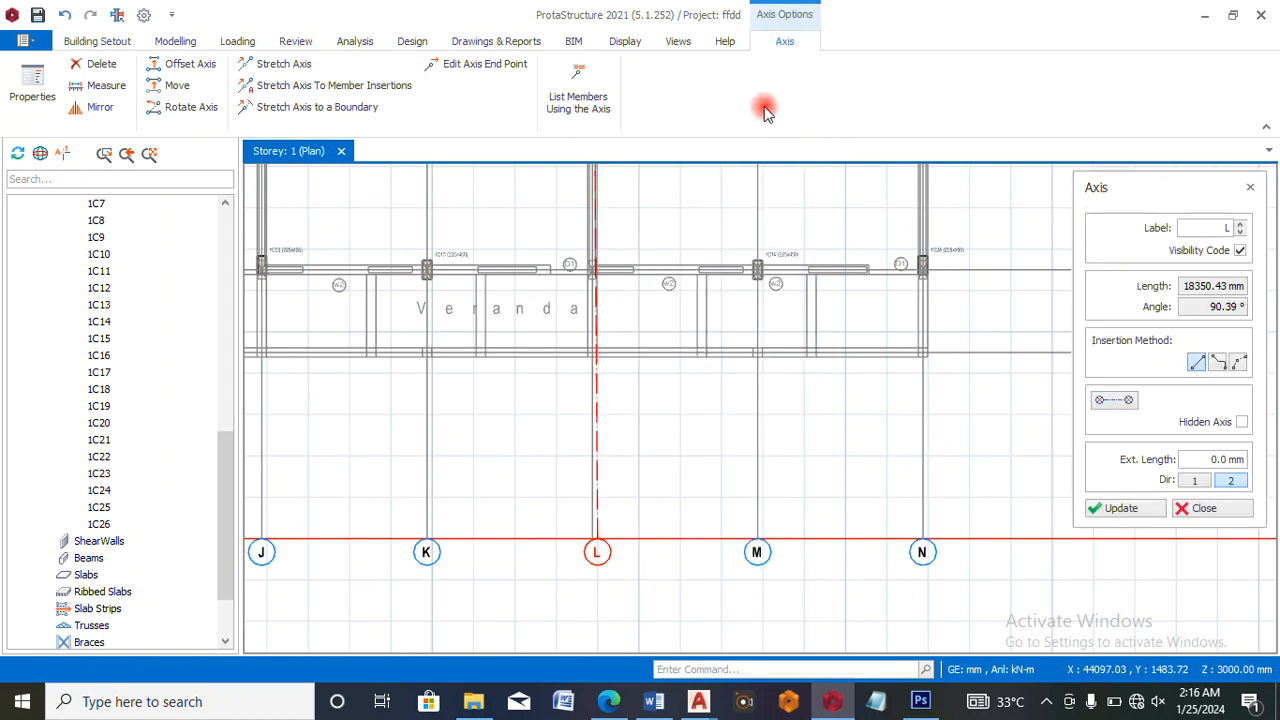
key("Delete")
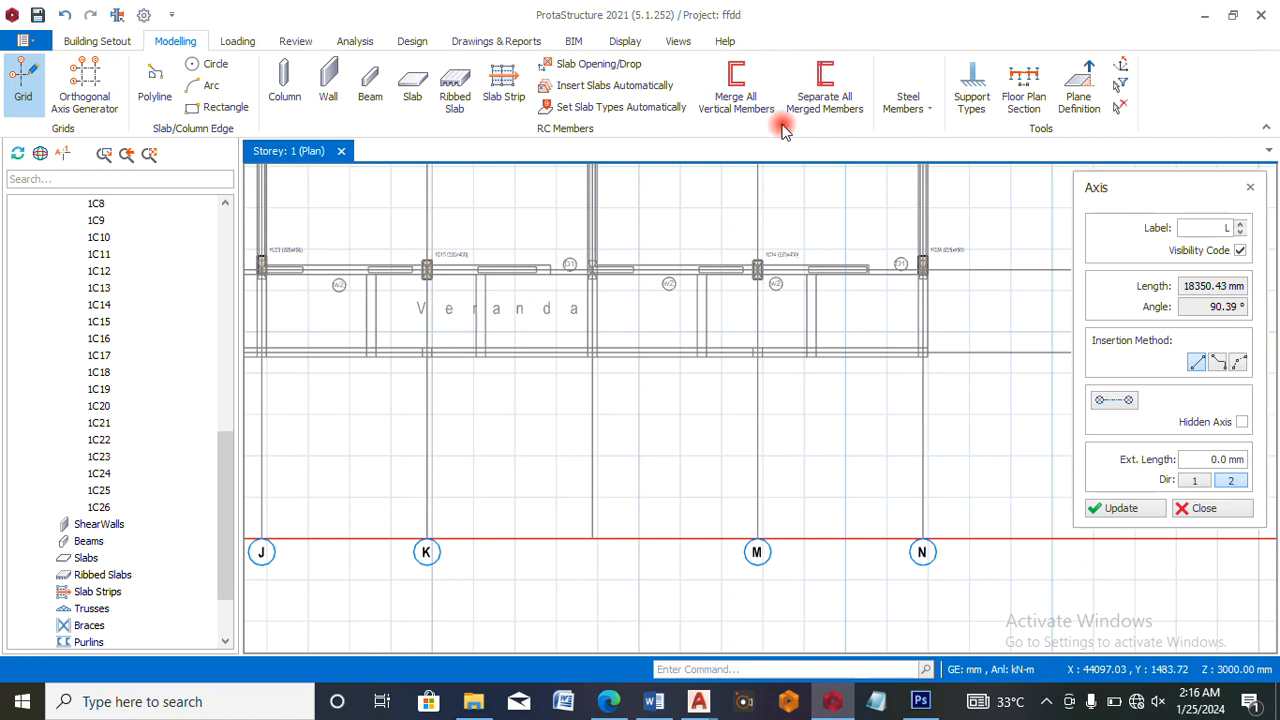
- Redraw axis L as a vertical 18350 mm line at 90°, following the plan's grid line between Classrooms 9 and 10
scroll(348, 621, "down", 1)
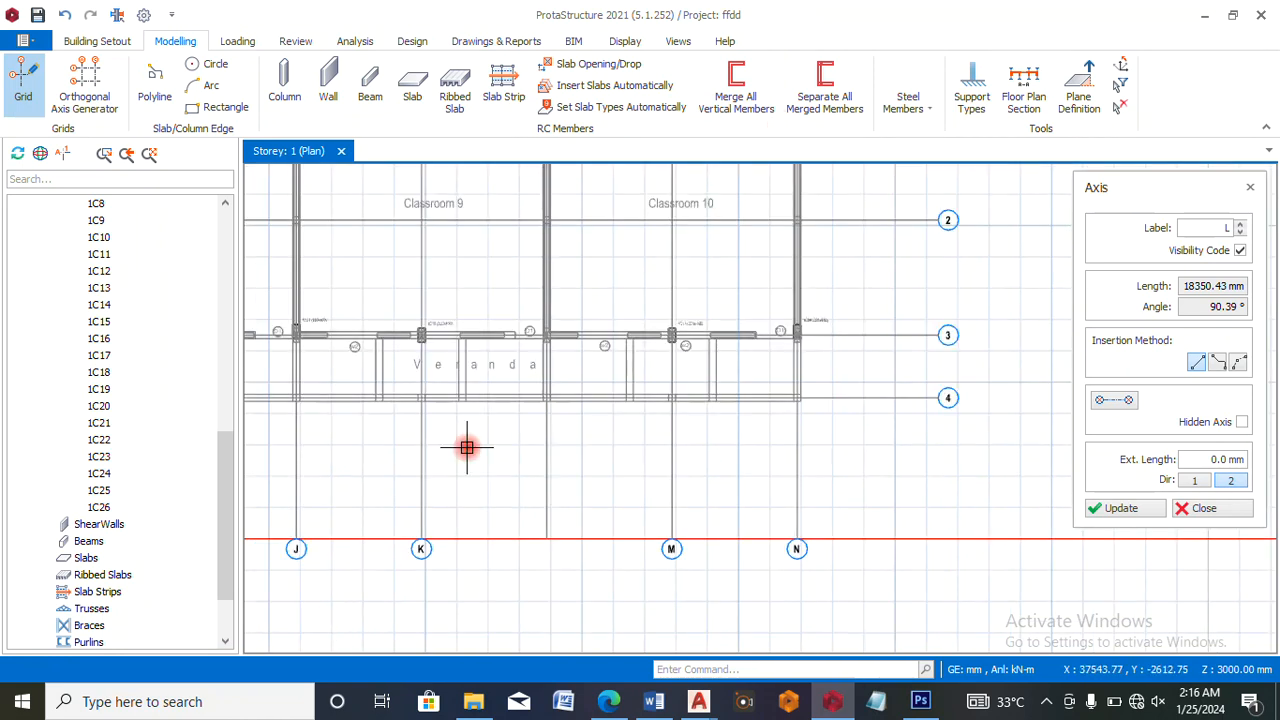
scroll(553, 318, "down", 2)
scroll(565, 327, "up", 3)
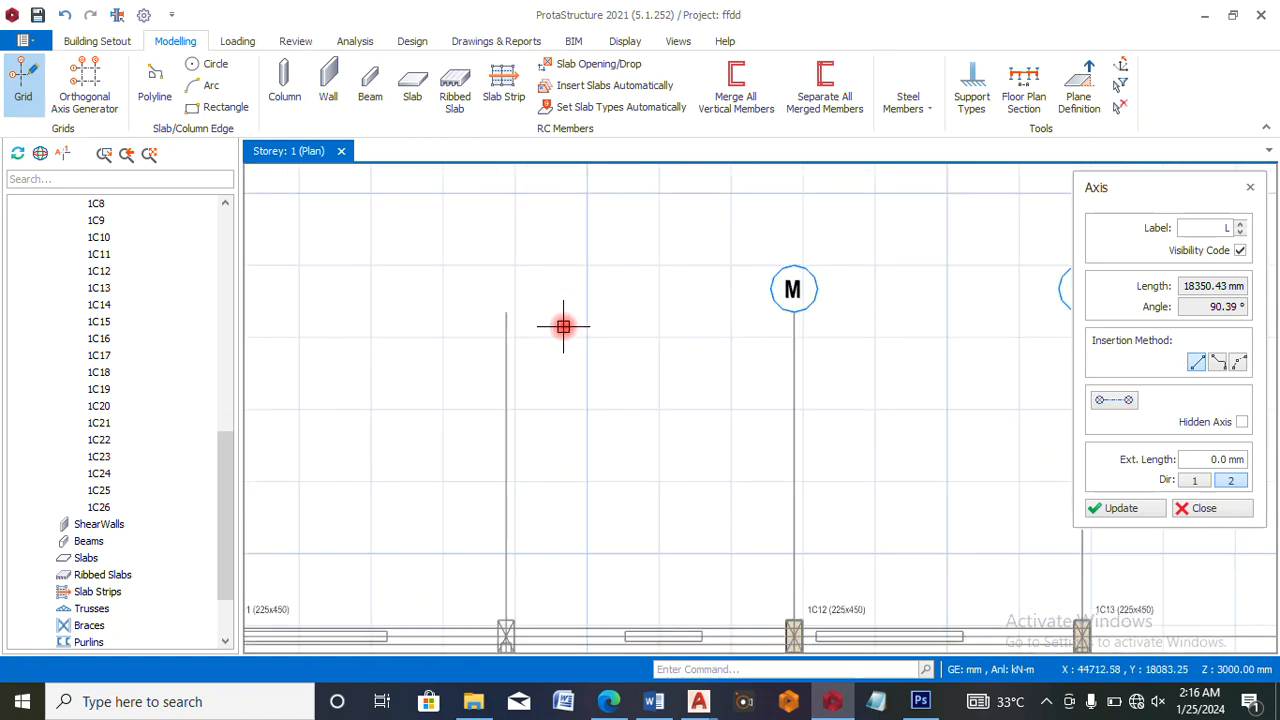
left_click(508, 312)
scroll(520, 217, "down", 2)
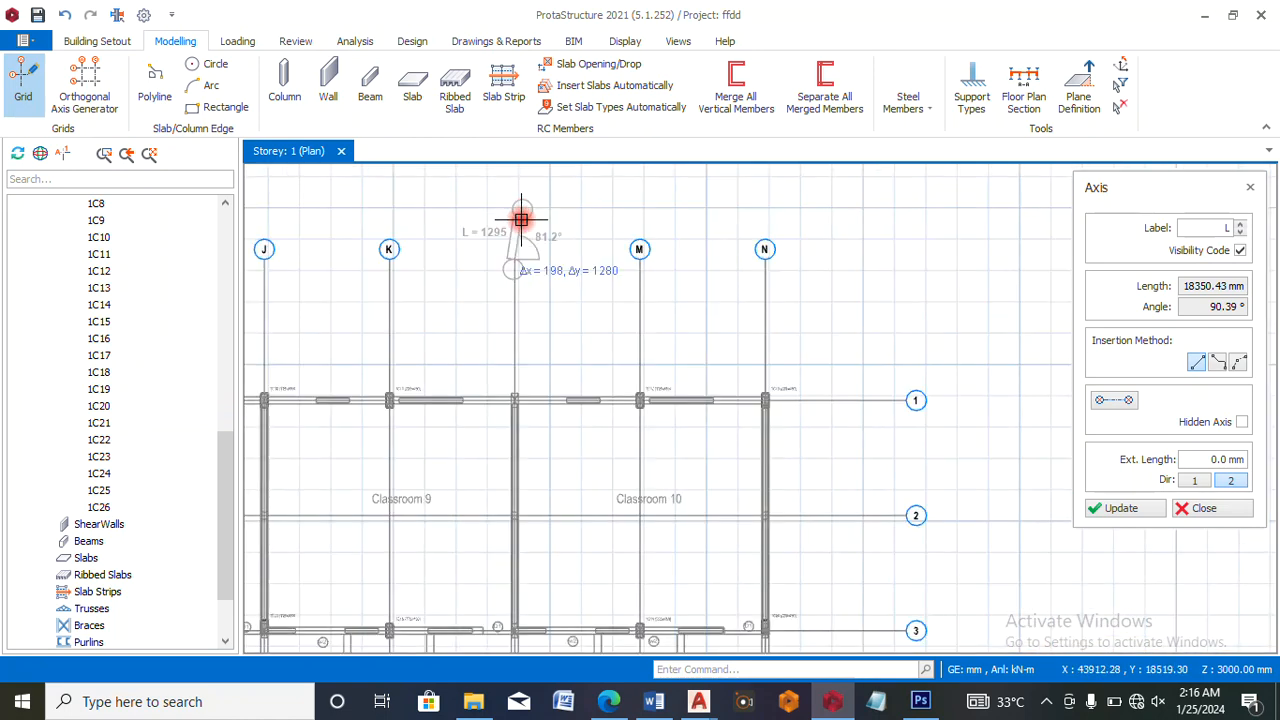
scroll(521, 219, "down", 1)
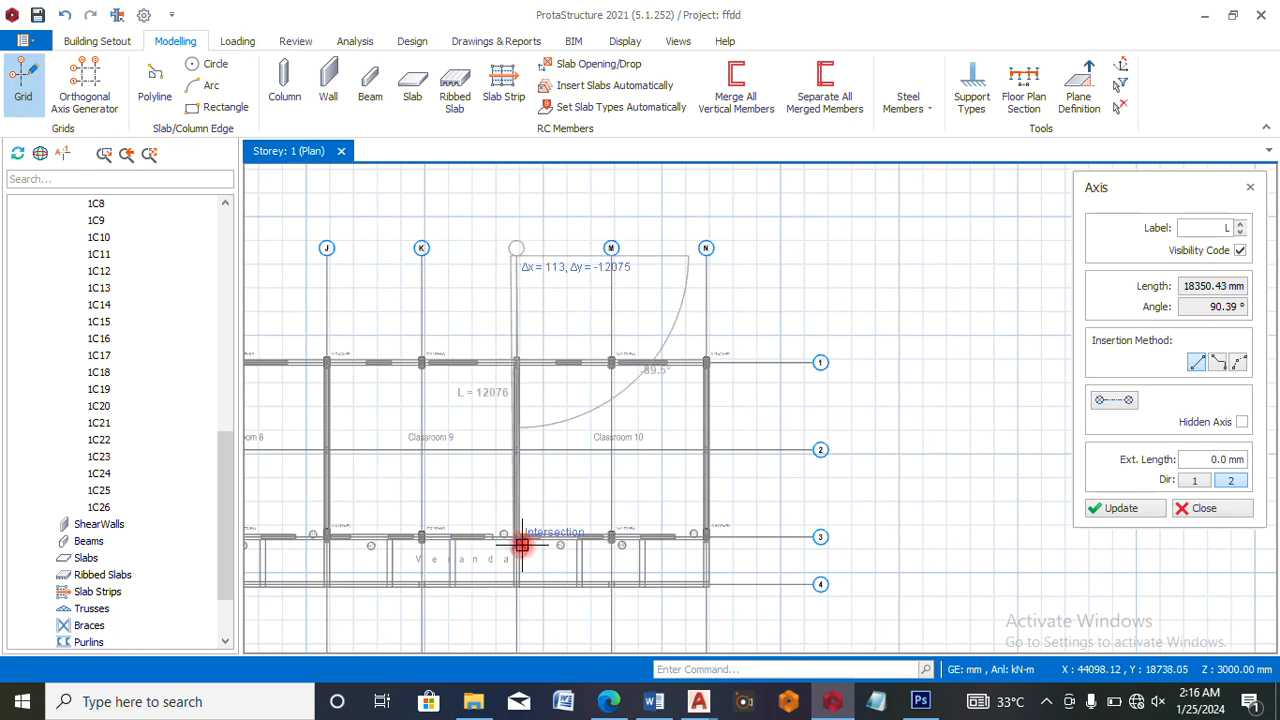
scroll(485, 617, "down", 1)
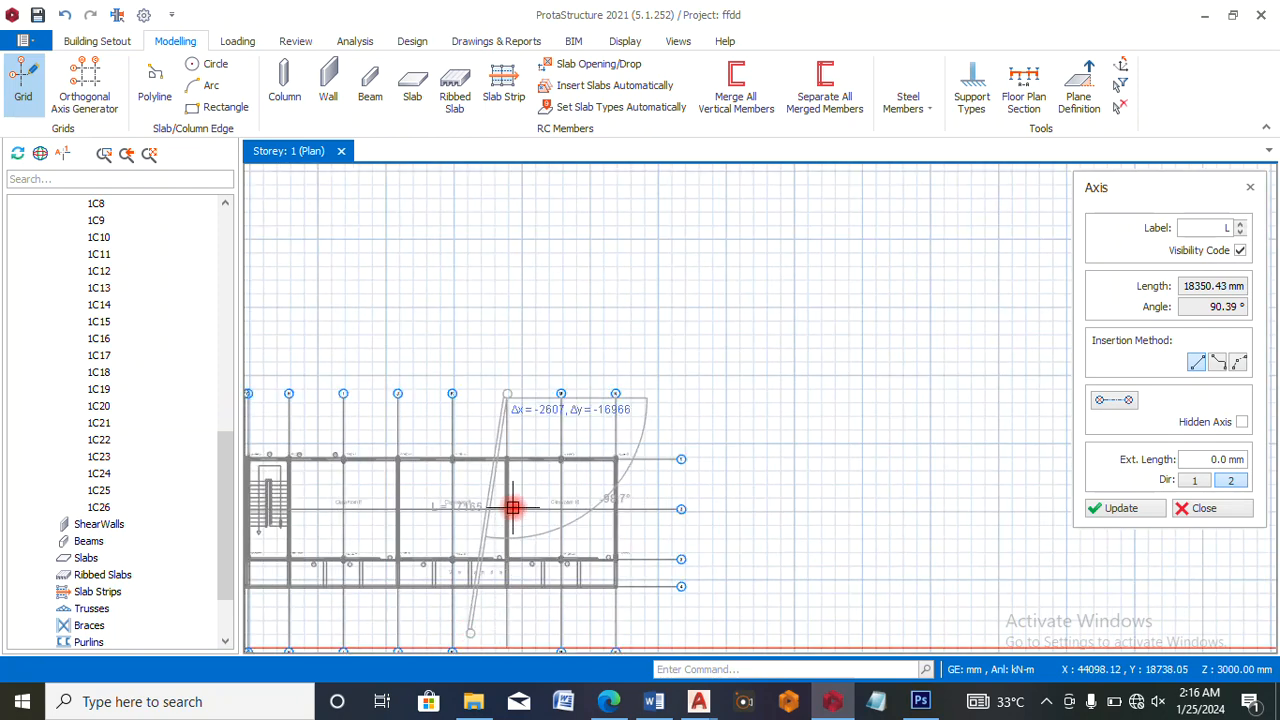
scroll(515, 485, "down", 2)
scroll(518, 490, "up", 3)
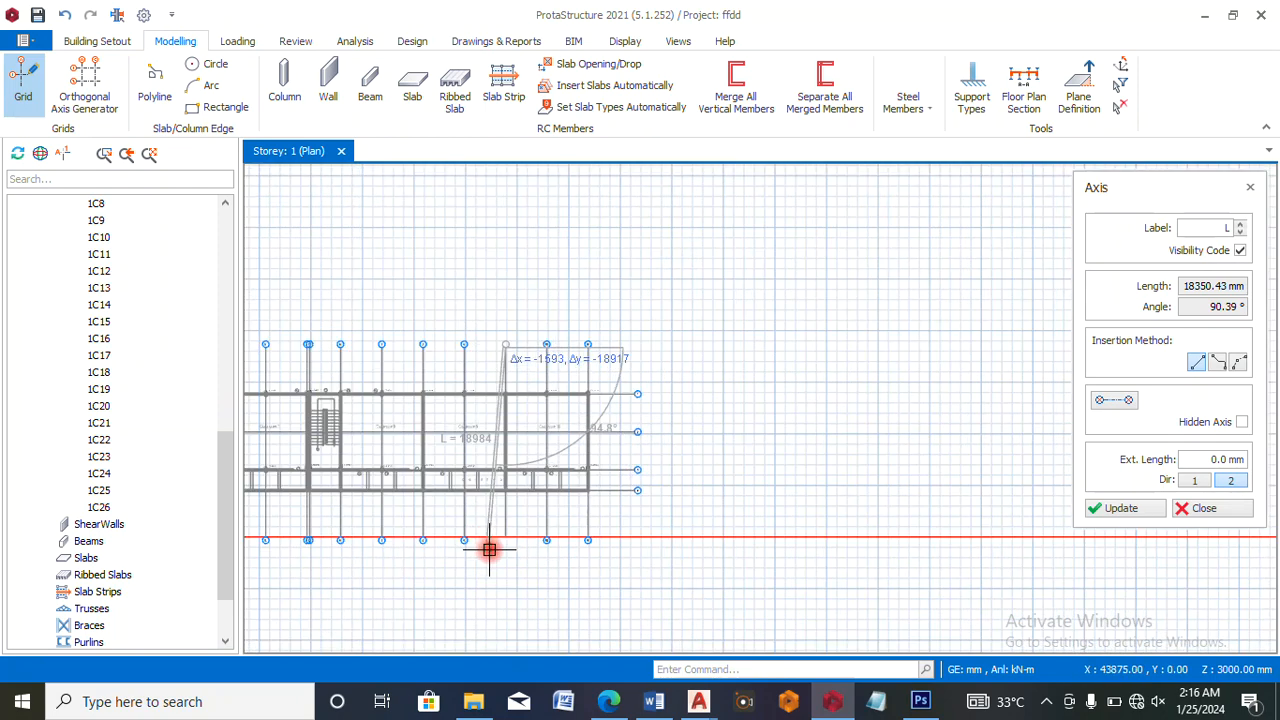
scroll(512, 538, "up", 3)
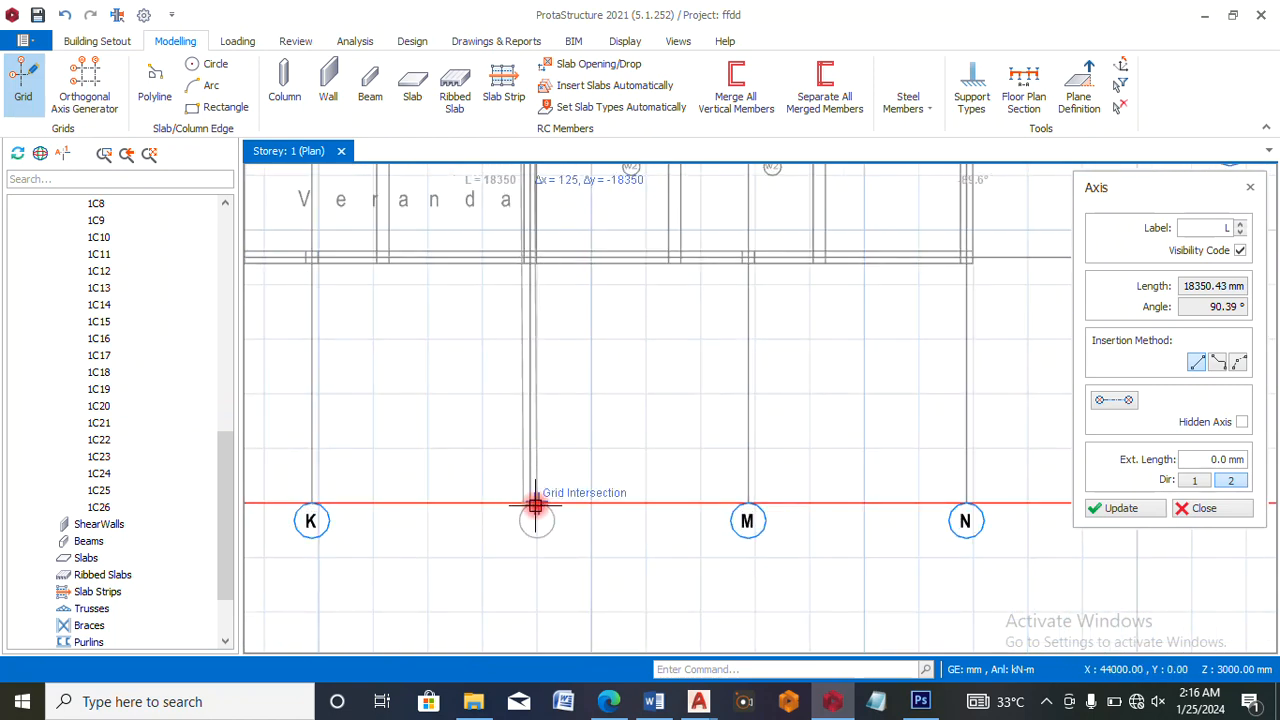
scroll(535, 505, "up", 5)
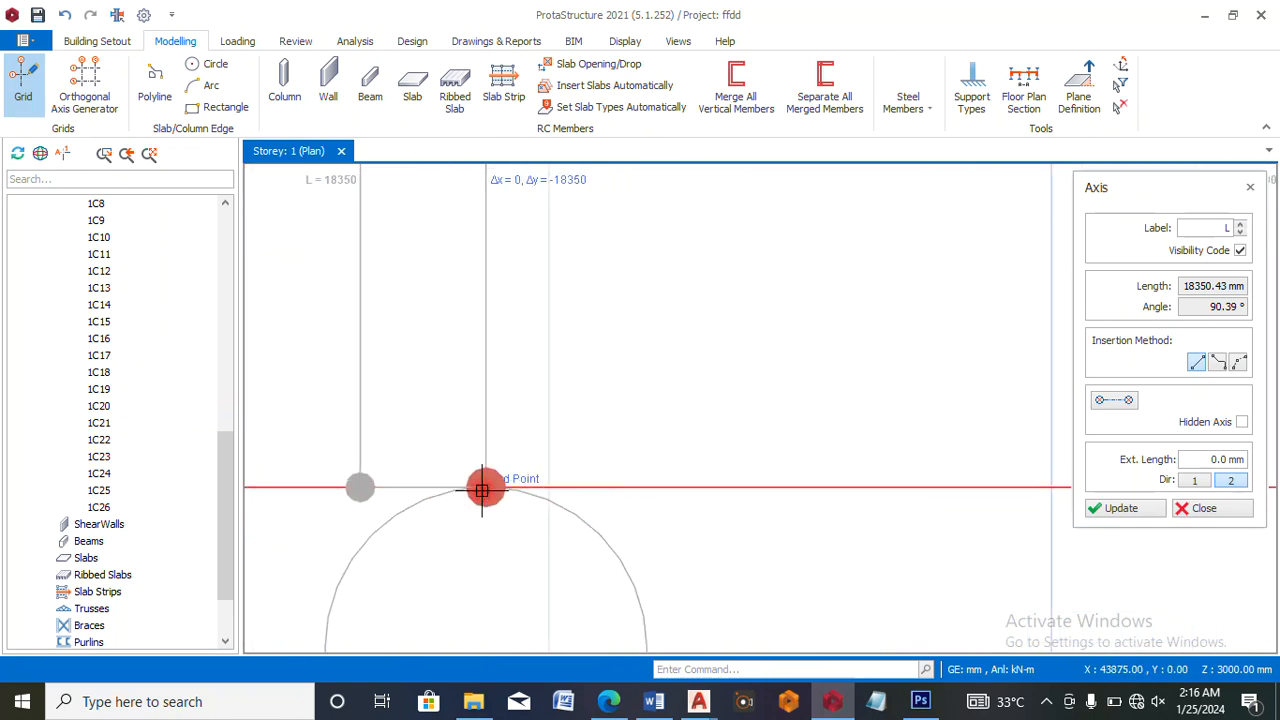
scroll(485, 488, "down", 6)
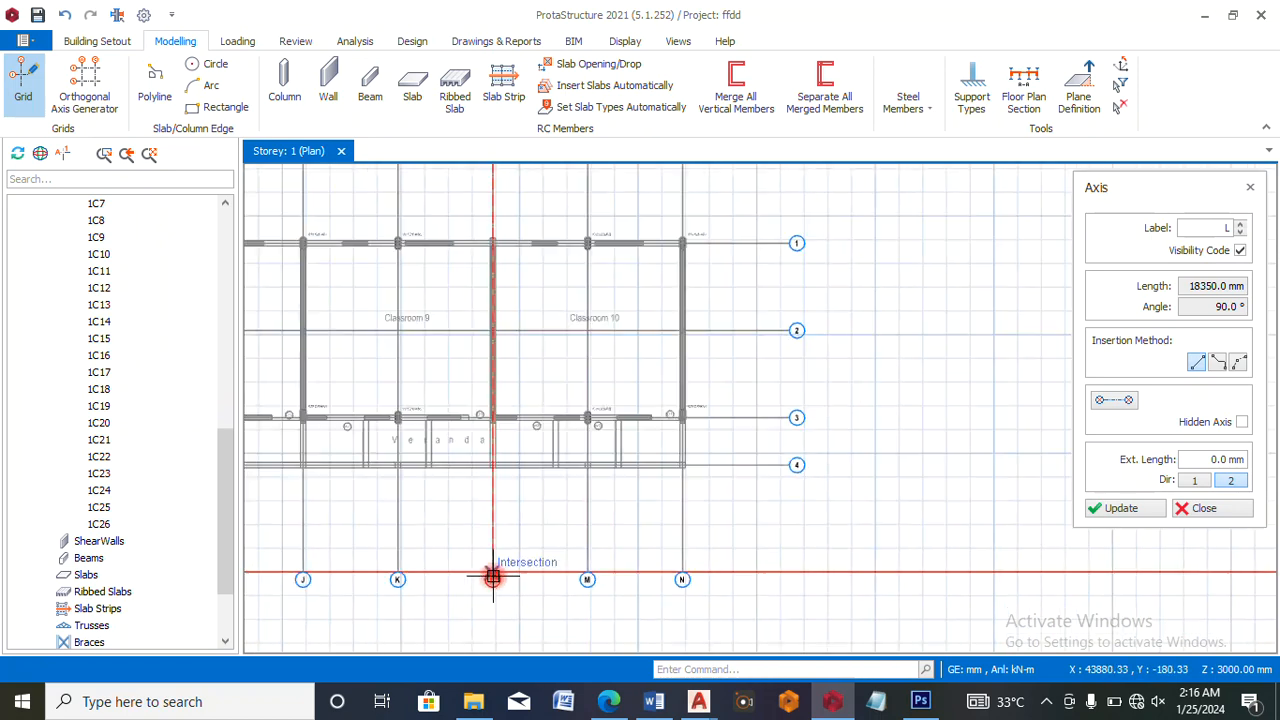
scroll(505, 425, "up", 5)
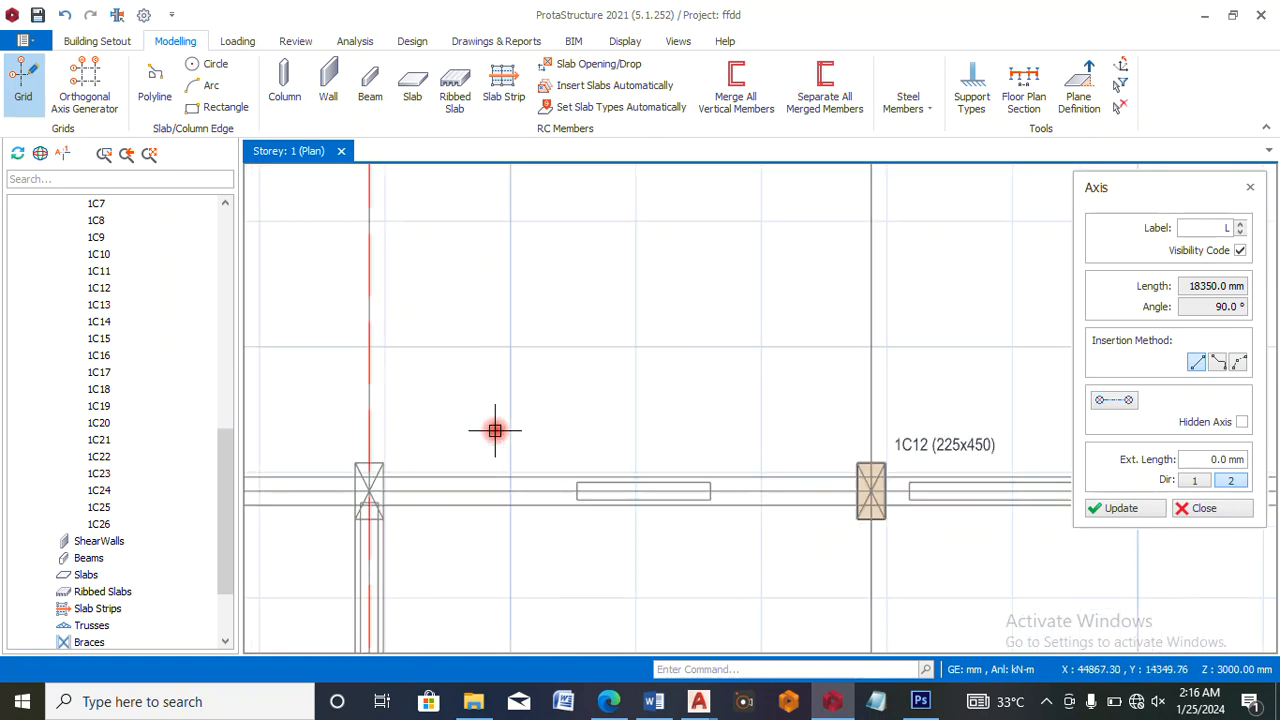
key("Escape")
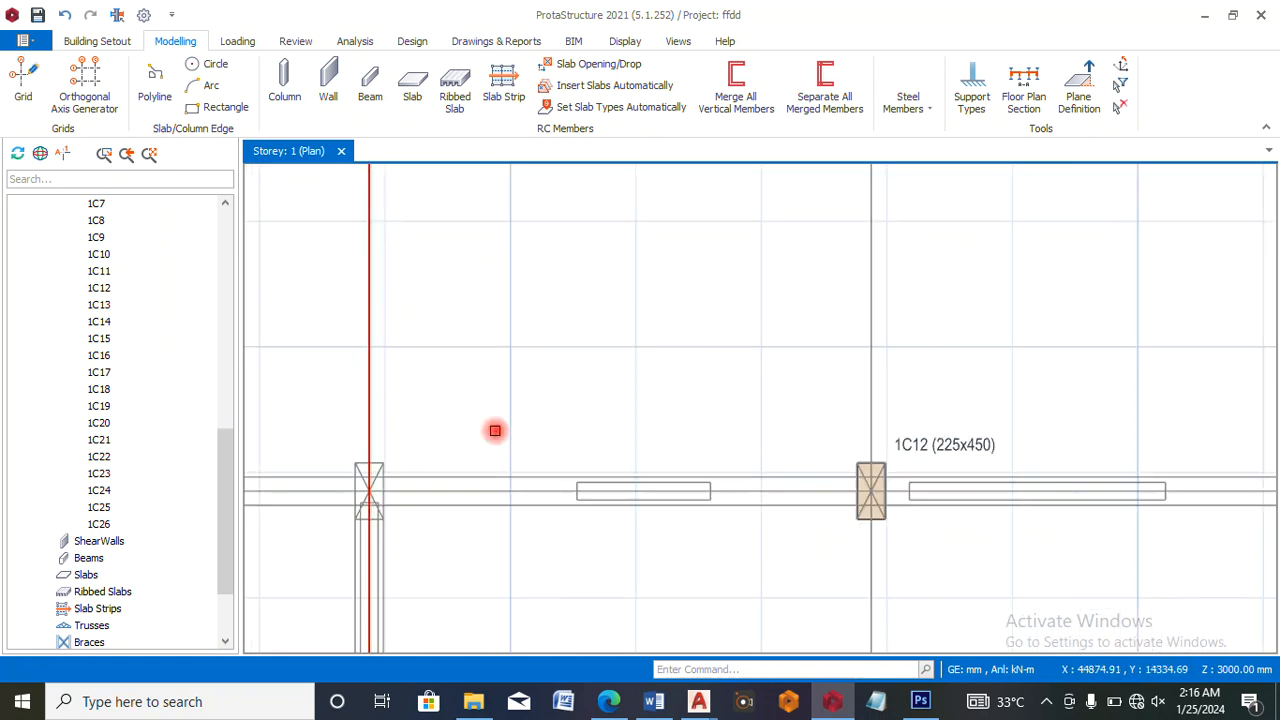
- Insert a 225 x 450 mm column at axes 1 and L, reusing the properties of the column at axes 1 and M
right_click(912, 444)
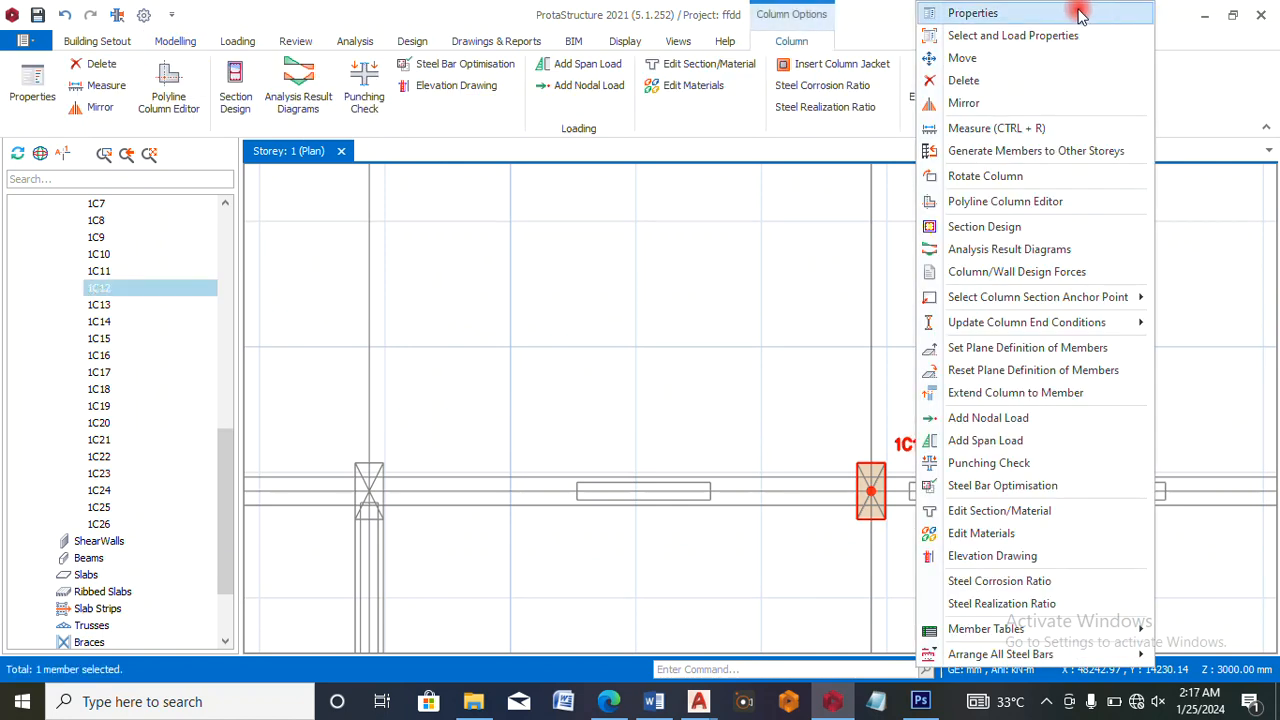
left_click(1140, 11)
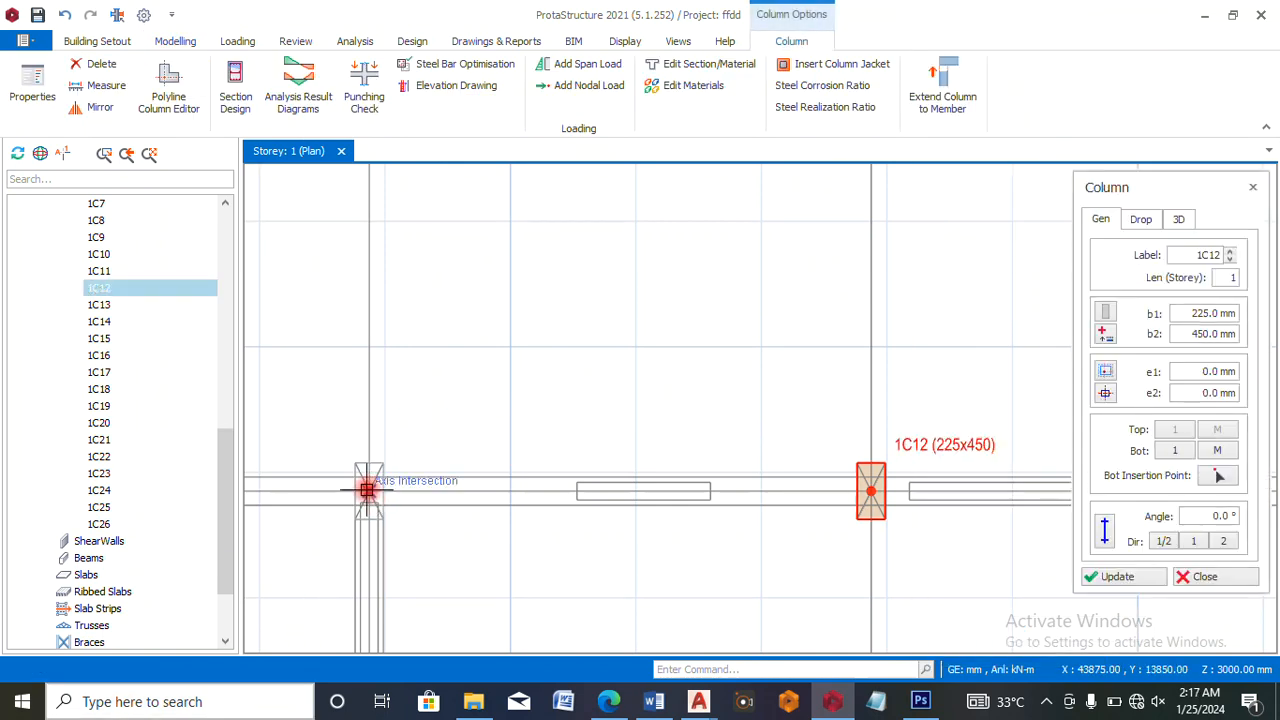
left_click(368, 492)
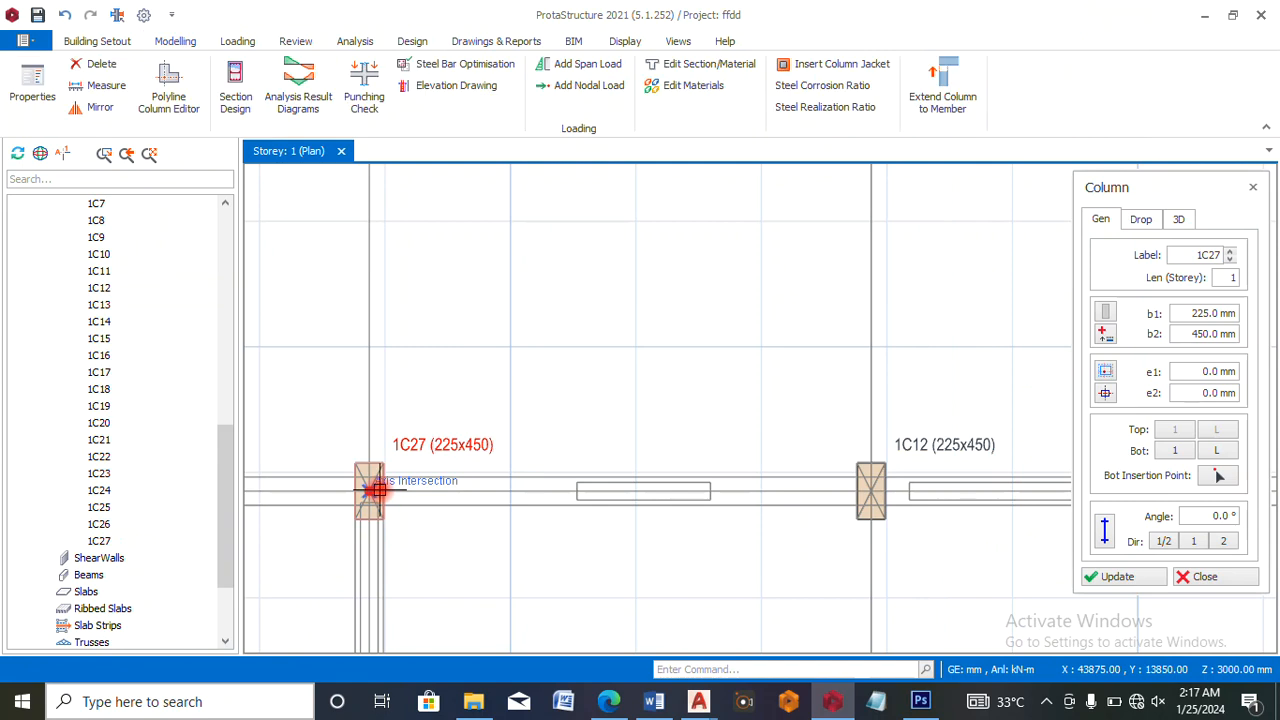
key("Escape")
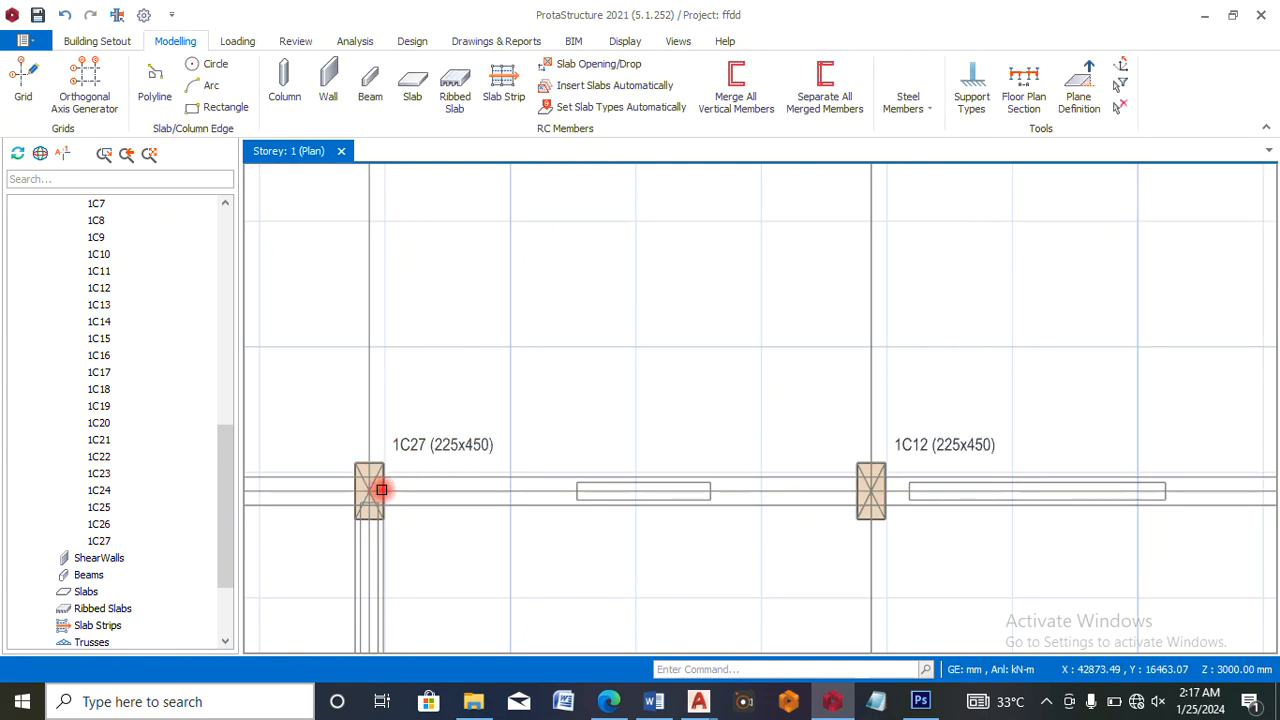
- Insert a 225 x 450 mm column with 110 mm e2 at axes 3 and L, reusing the properties of the column at axes 3 and N
scroll(589, 386, "down", 5)
scroll(627, 495, "up", 1)
scroll(627, 495, "up", 3)
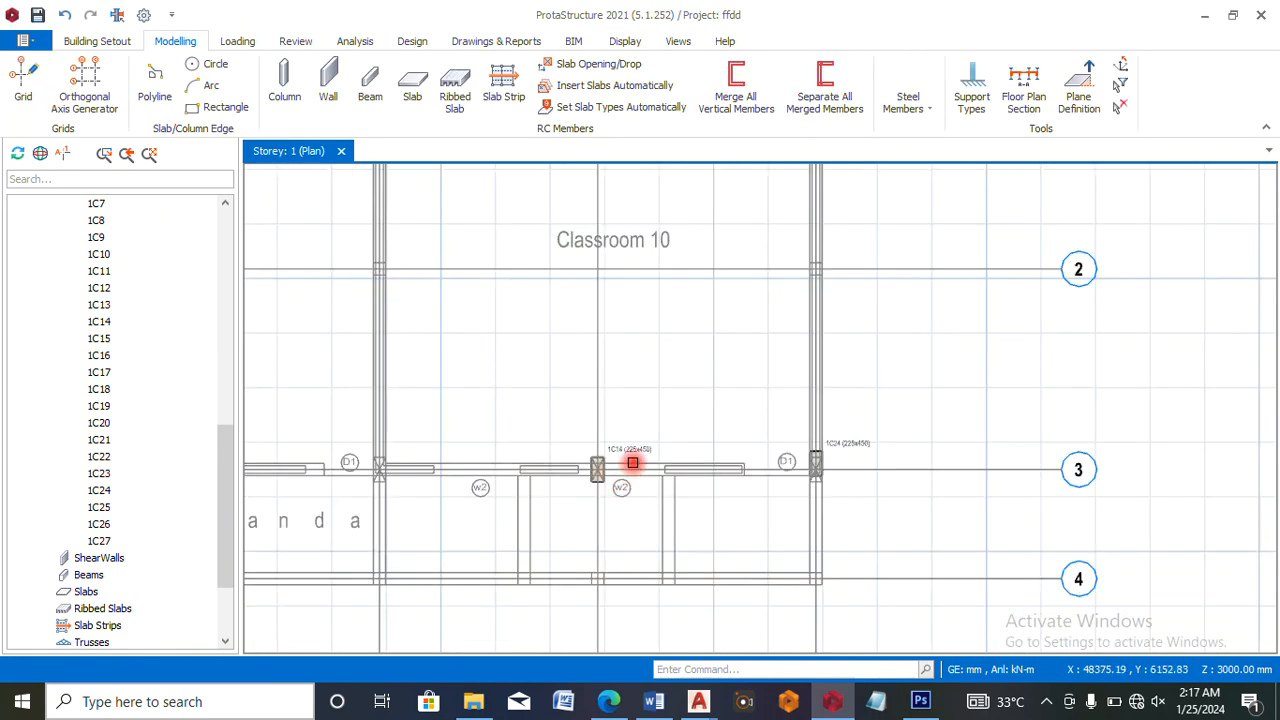
right_click(850, 444)
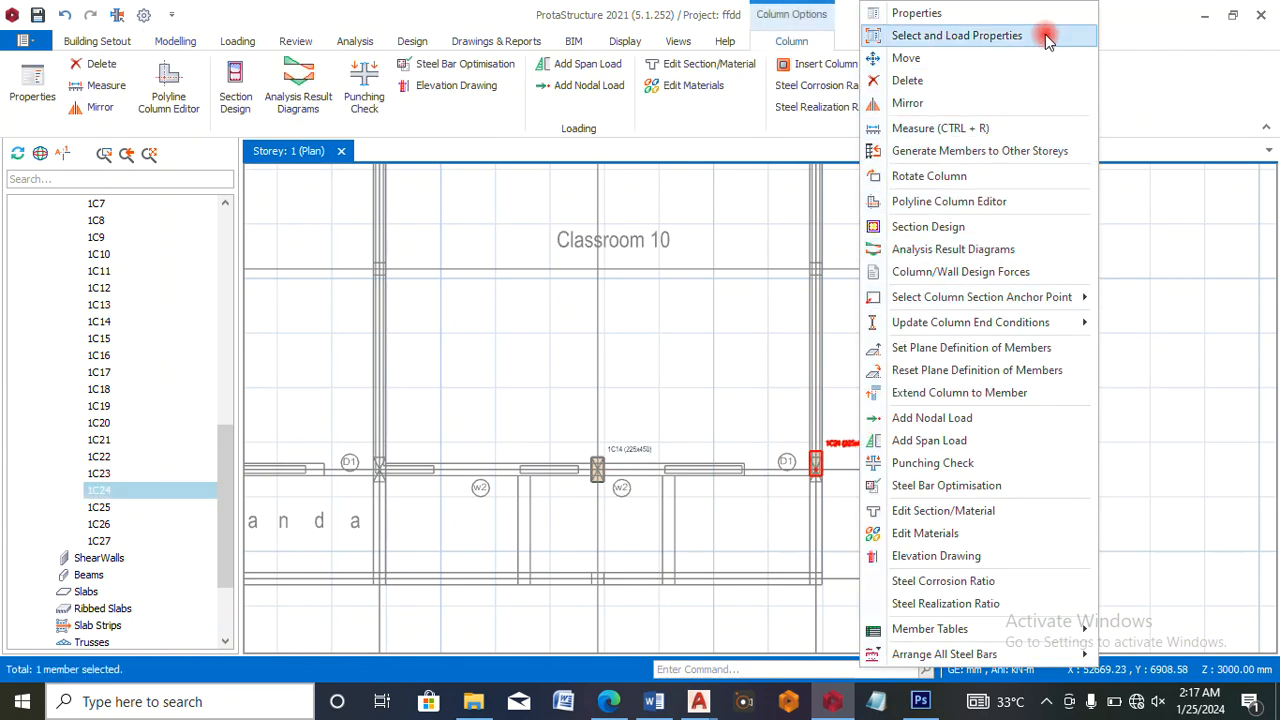
left_click(1034, 12)
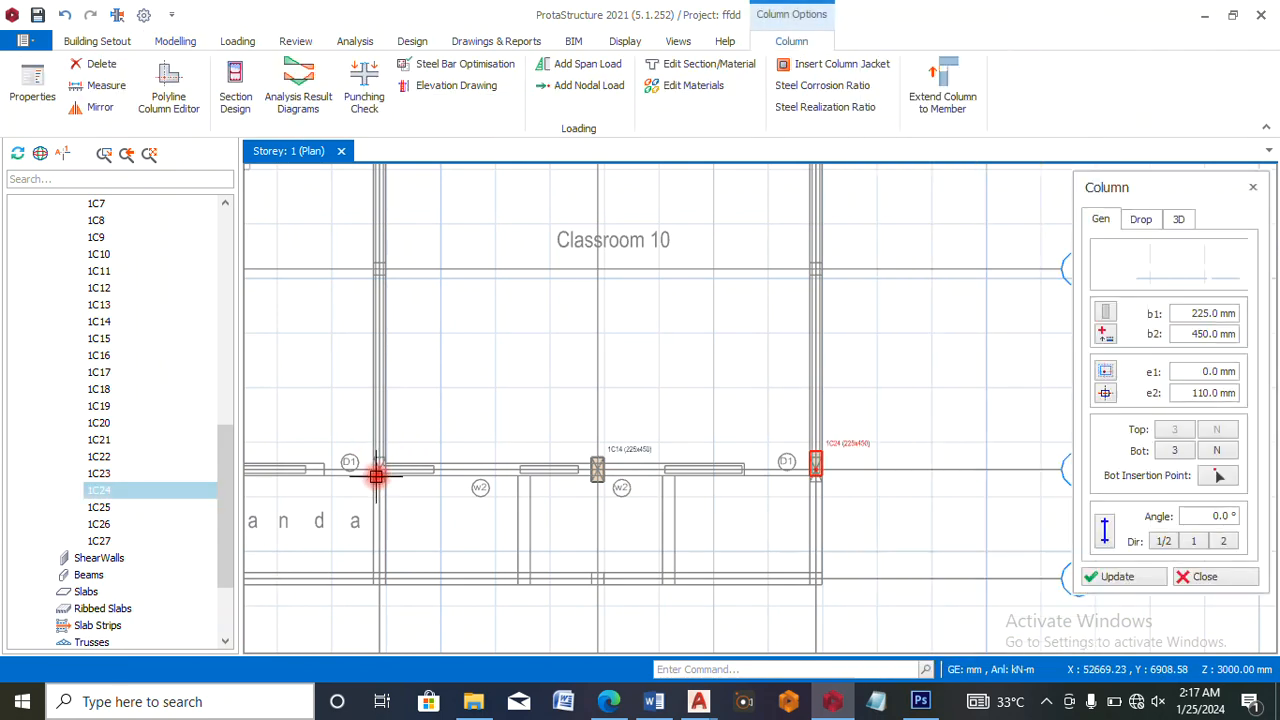
scroll(376, 476, "up", 3)
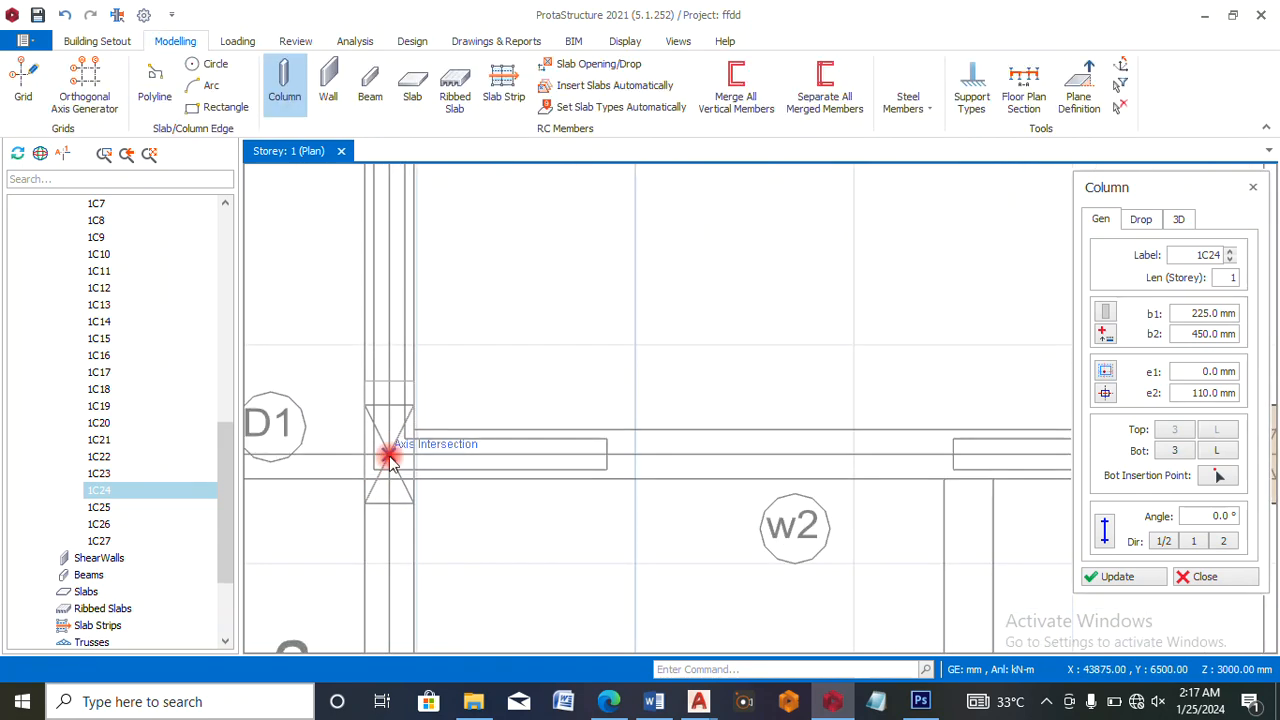
left_click(389, 457)
key("Escape")
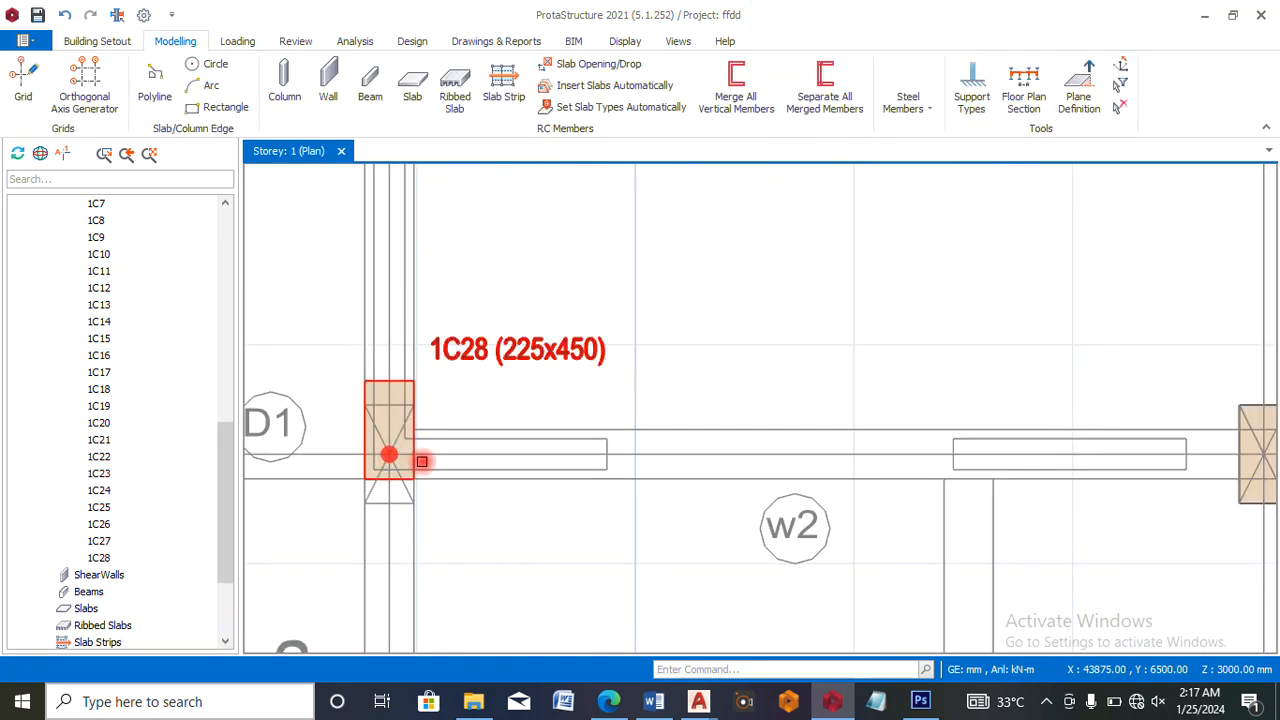
- Insert a 225 x 225 mm column with a centred anchor and zero eccentricities at the veranda corner, axes 4 and N
scroll(508, 411, "down", 4)
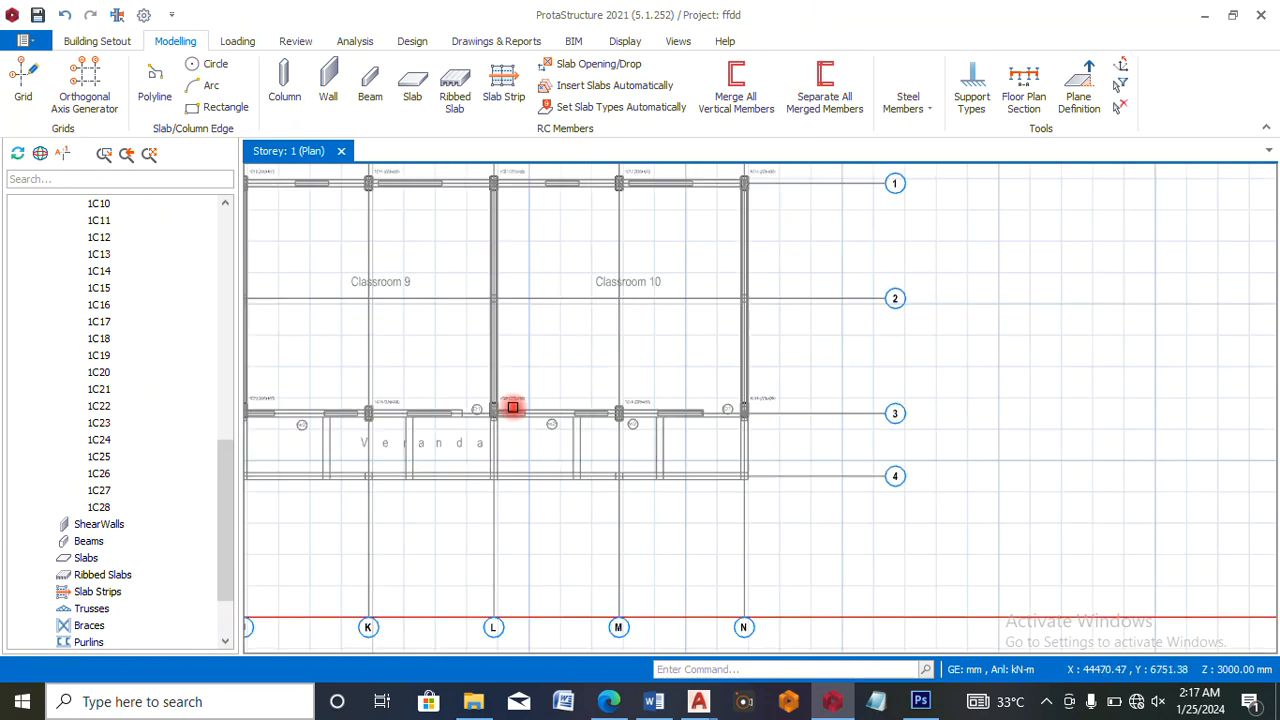
left_click(284, 76)
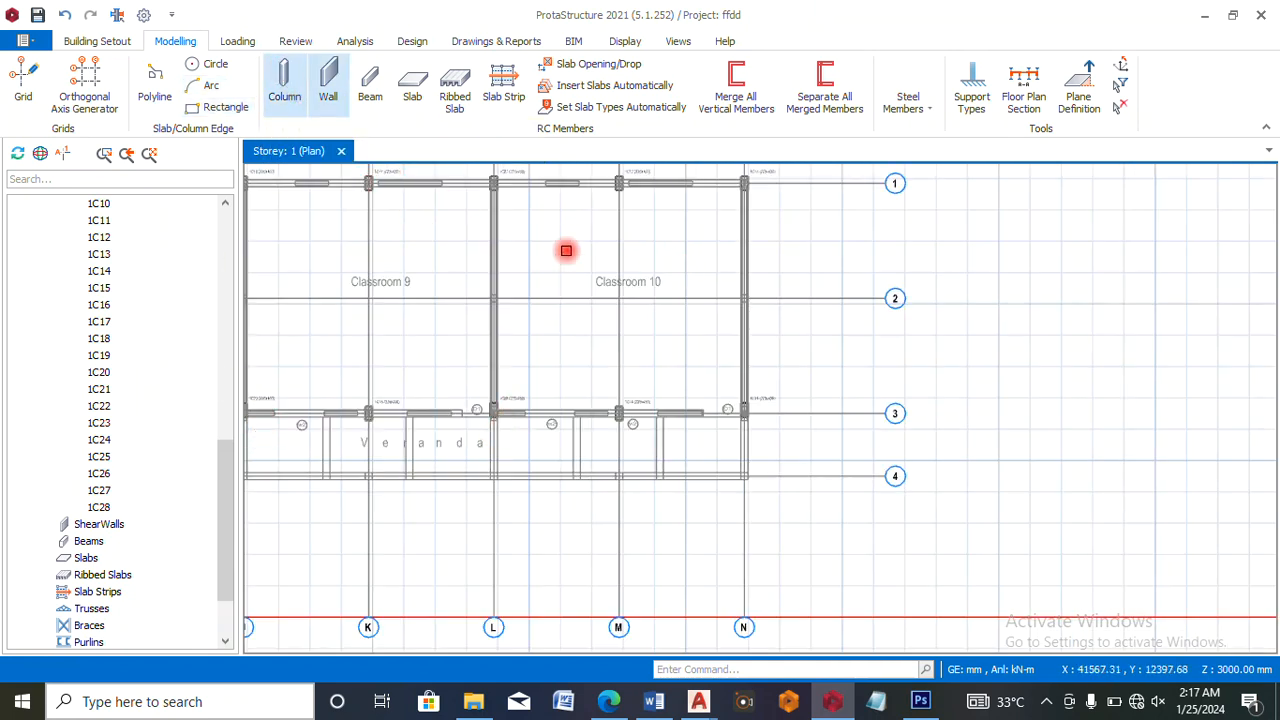
left_click(284, 80)
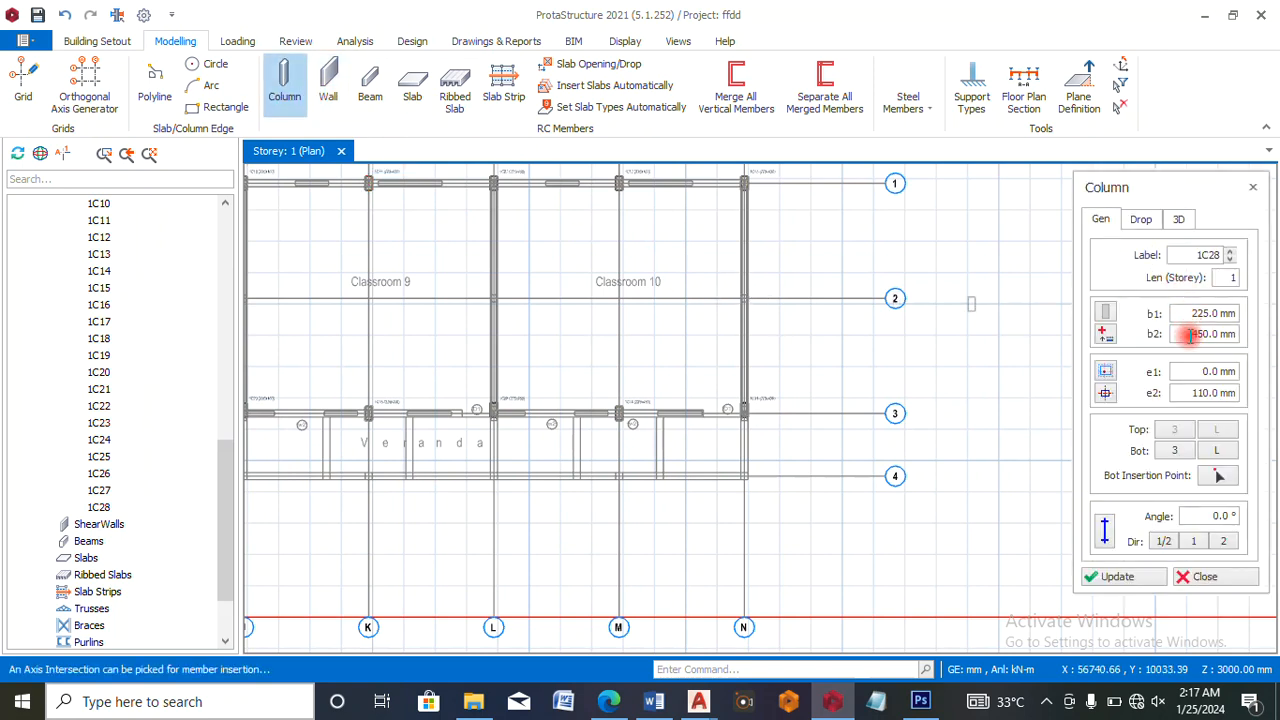
left_click_drag(1190, 337, 1210, 336)
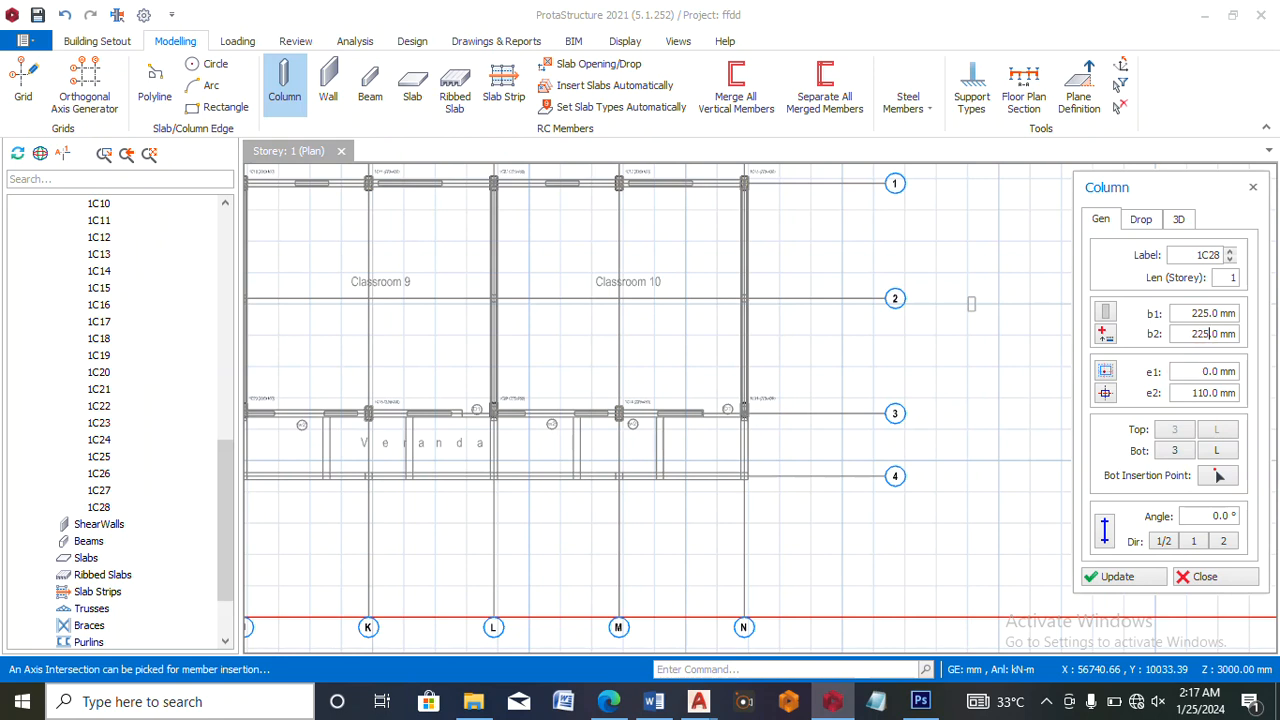
left_click(1109, 396)
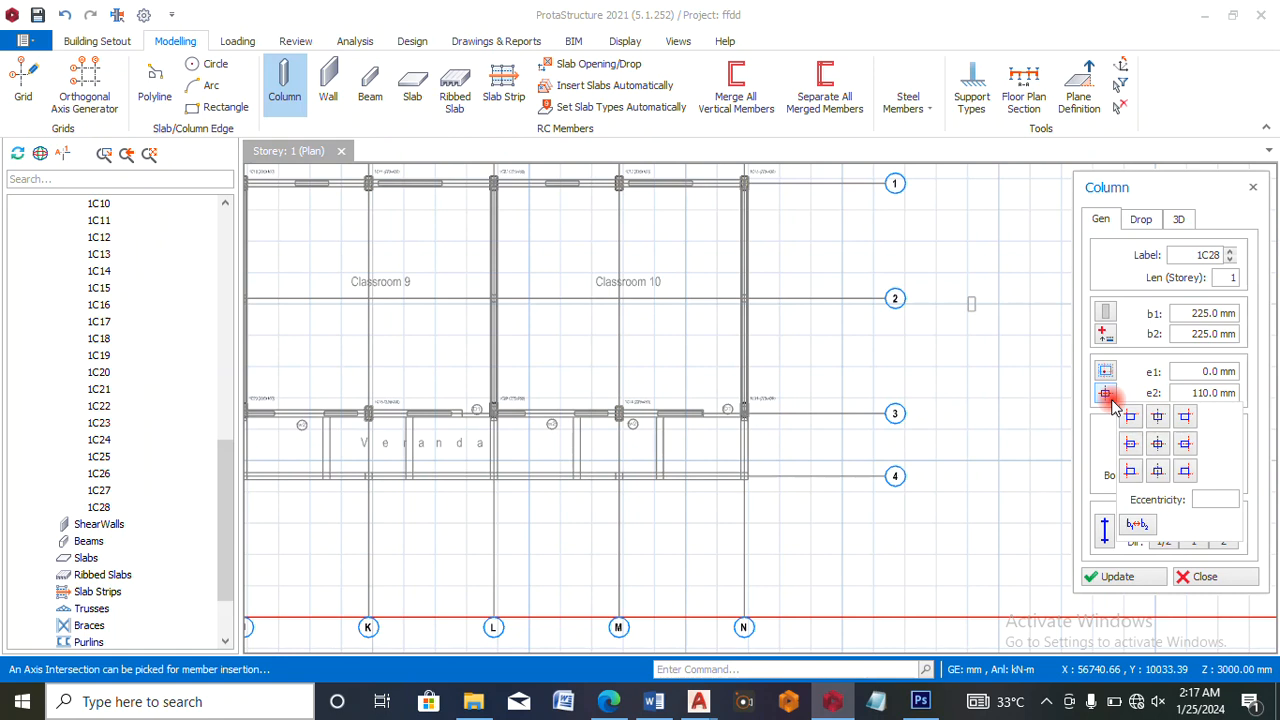
left_click(1158, 445)
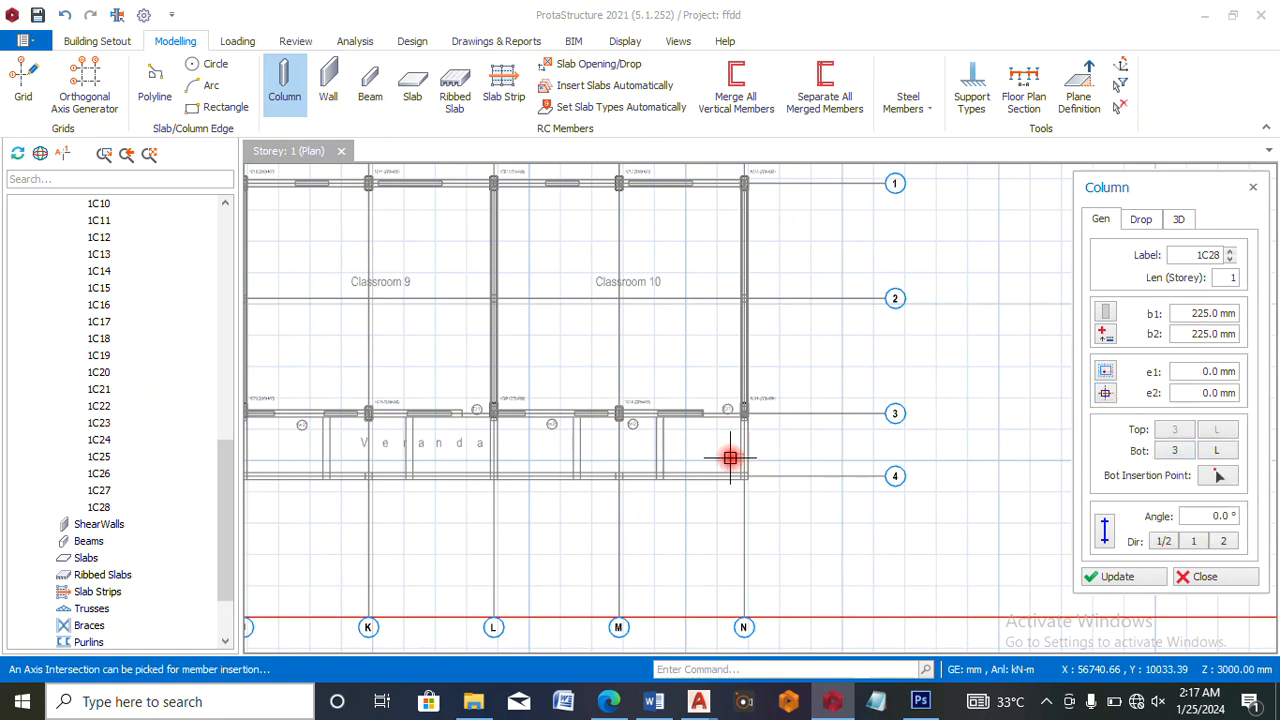
scroll(700, 456, "up", 3)
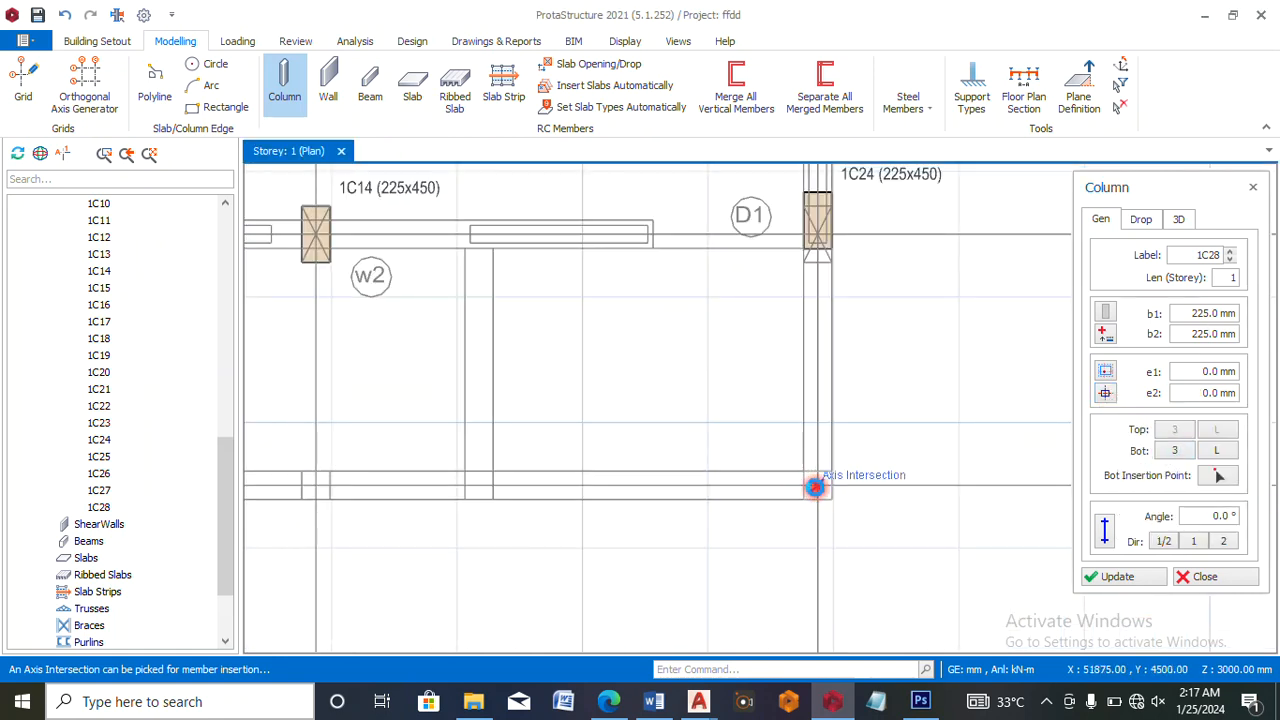
left_click(816, 488)
scroll(766, 455, "down", 3)
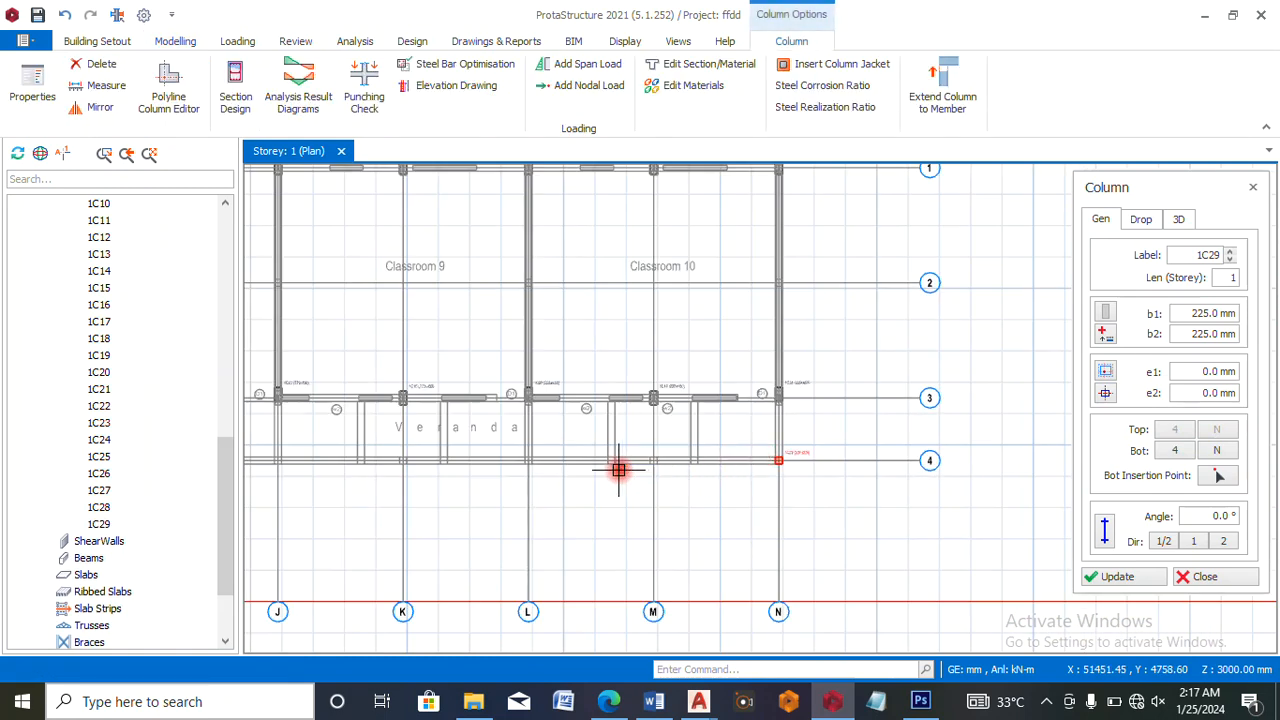
scroll(584, 460, "up", 1)
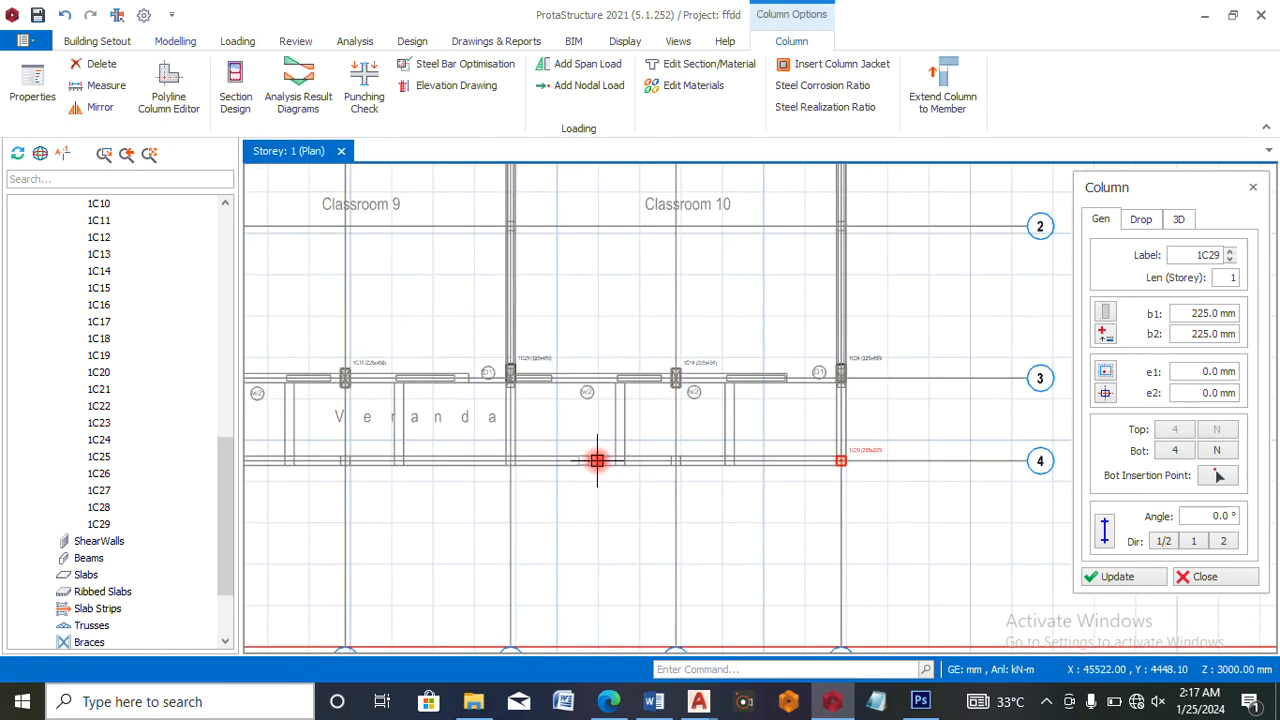
- Insert 225 x 225 mm veranda columns on axis 4 at its intersections with axes M, L, K and J
left_click(679, 463)
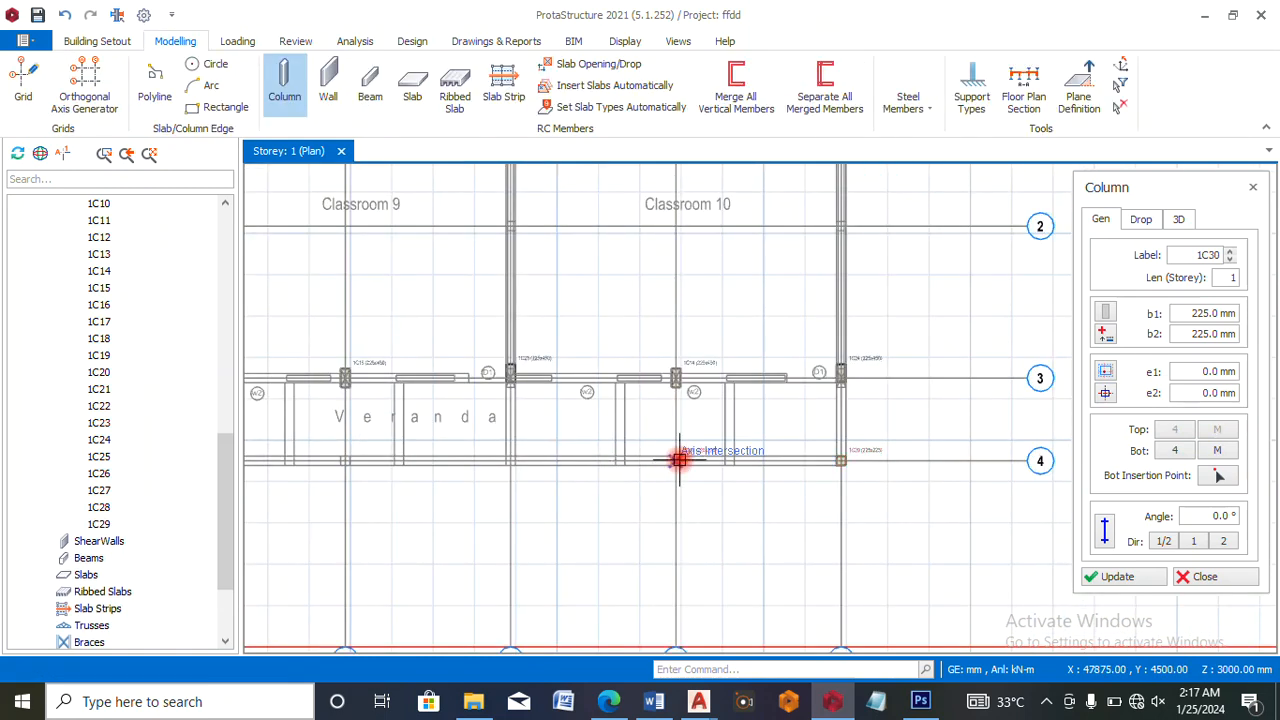
left_click(514, 466)
scroll(691, 460, "down", 2)
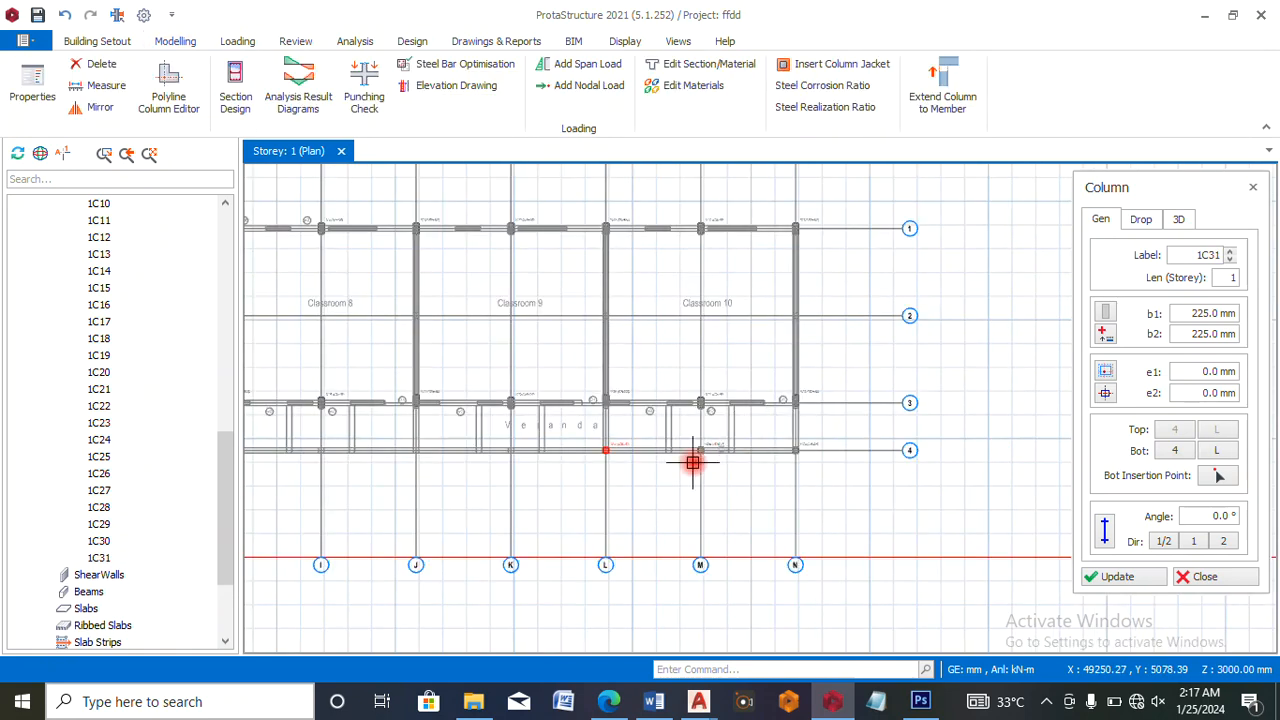
scroll(520, 455, "up", 2)
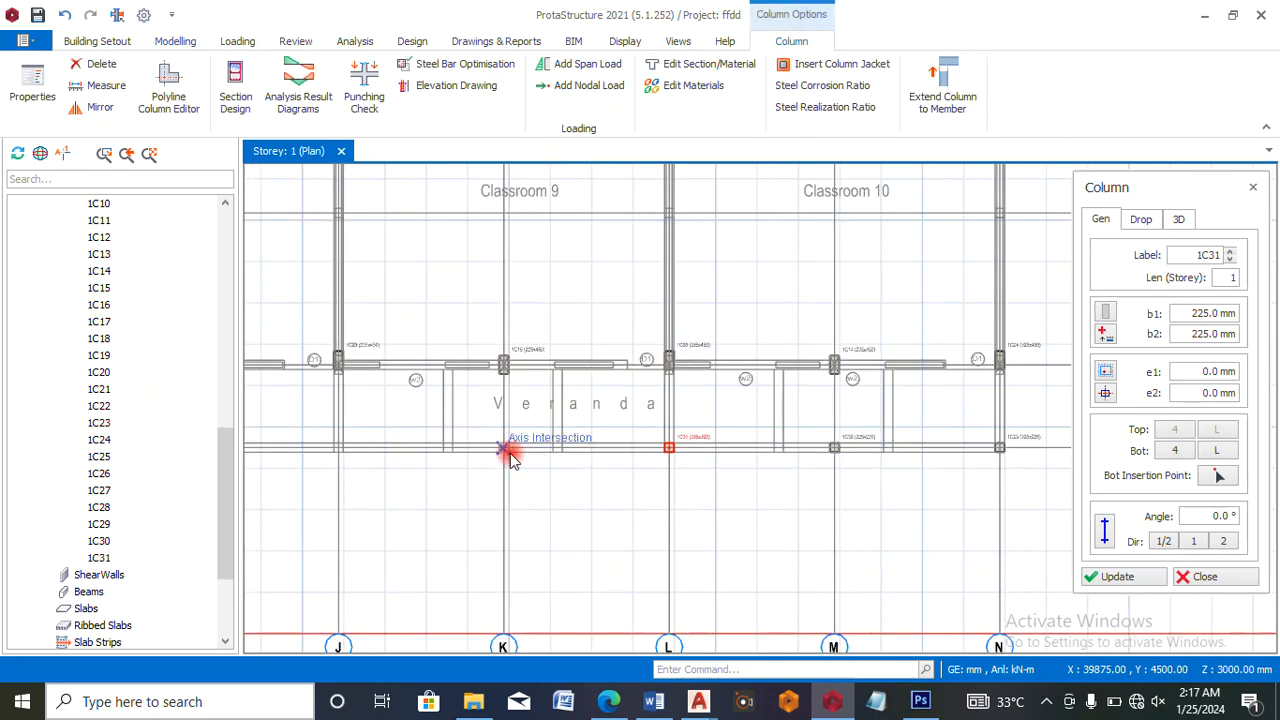
left_click(507, 452)
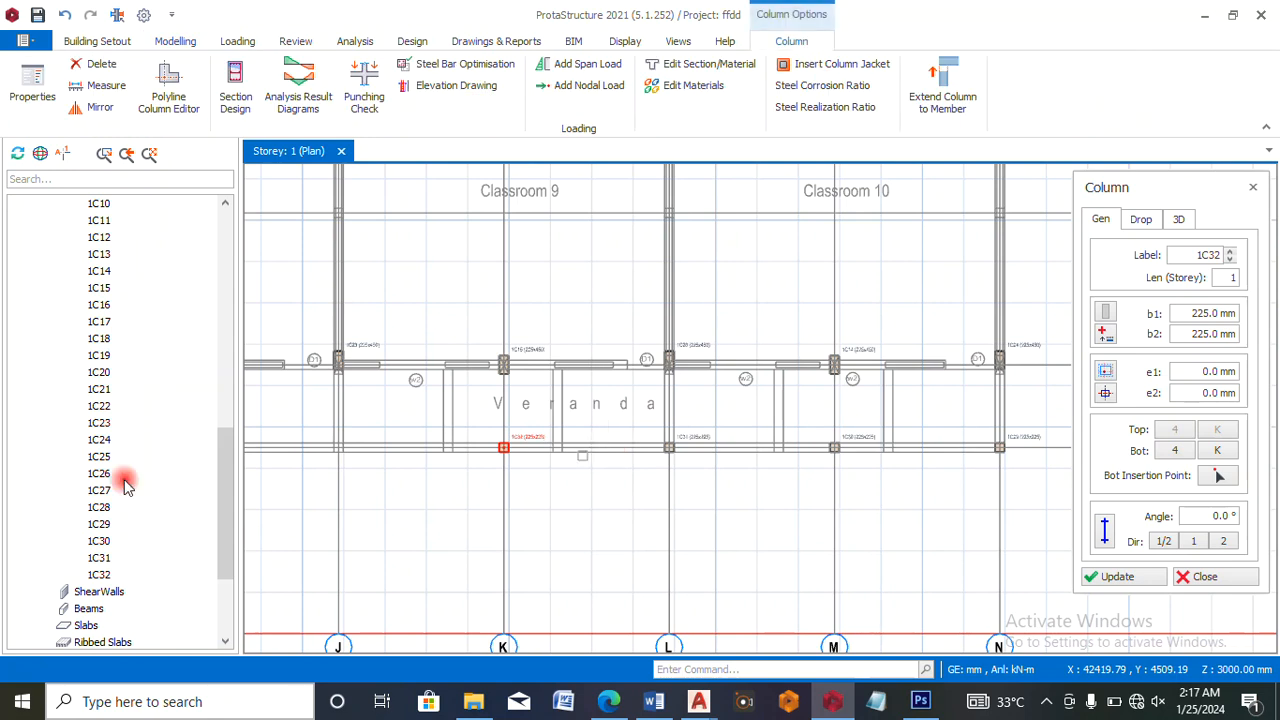
scroll(334, 449, "up", 2)
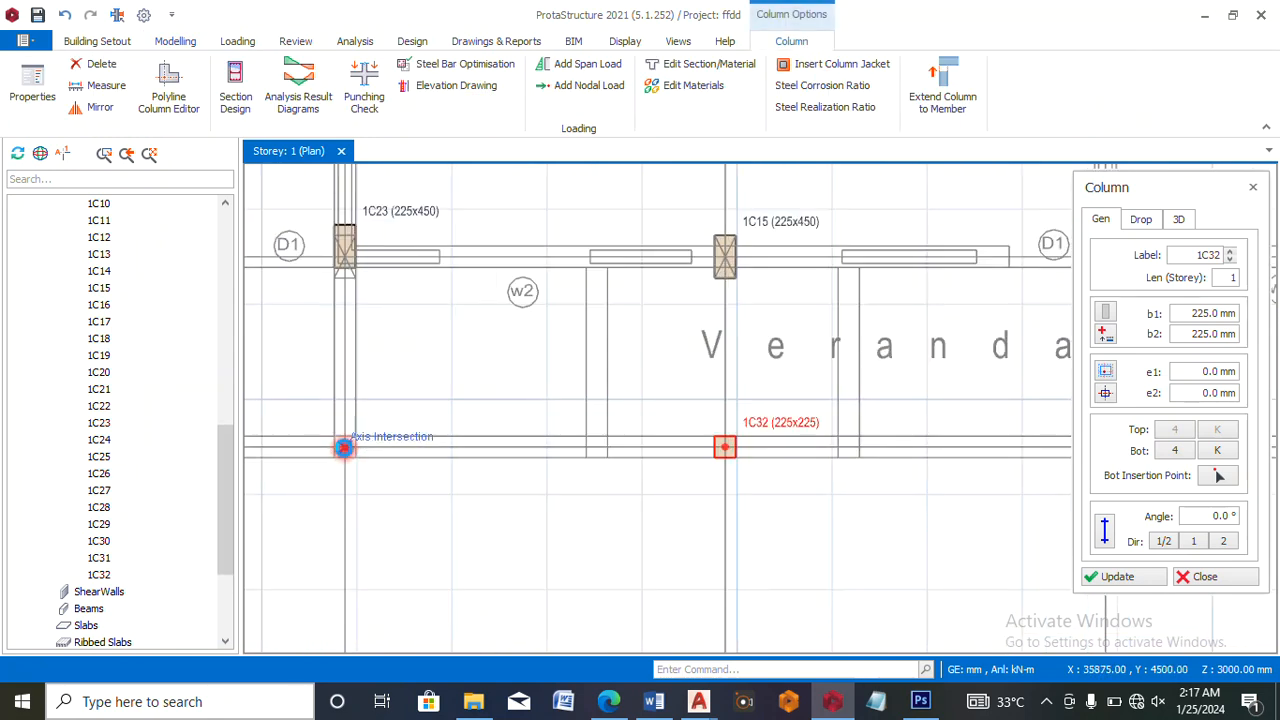
left_click(360, 452)
- Continue the 225 x 225 mm veranda columns along axis 4 at axes I and H
scroll(423, 423, "down", 4)
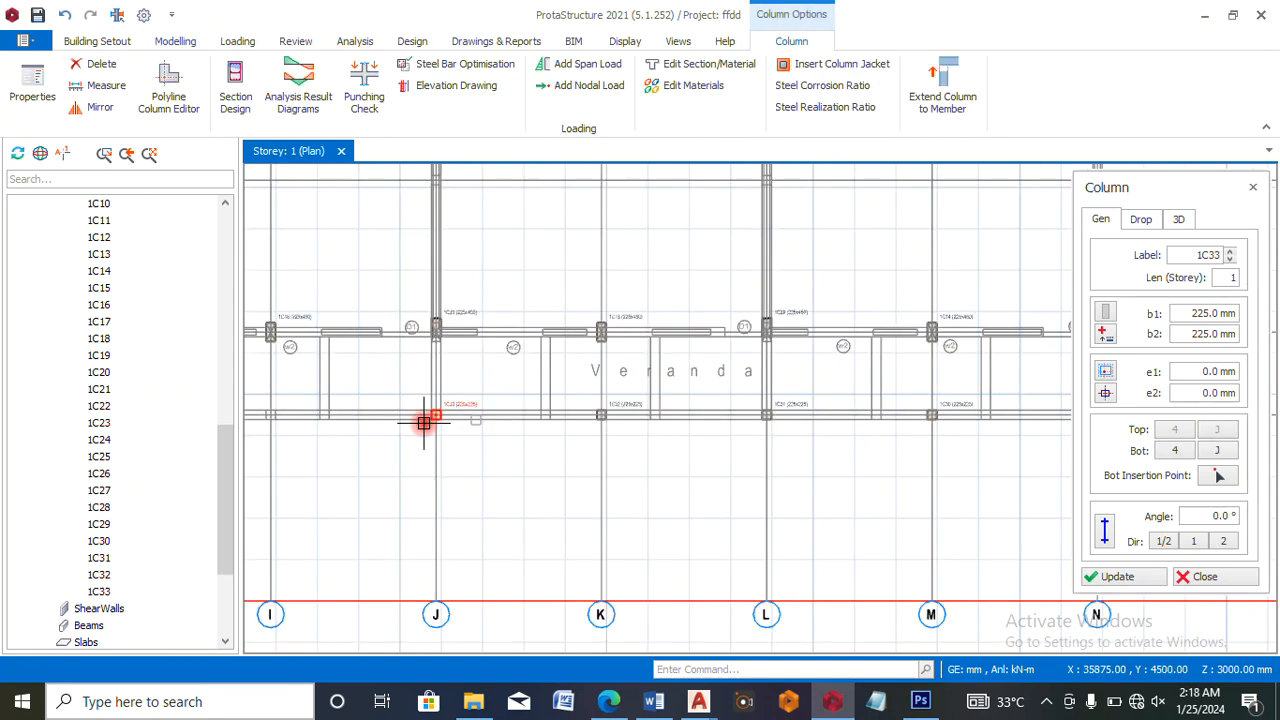
scroll(403, 423, "up", 4)
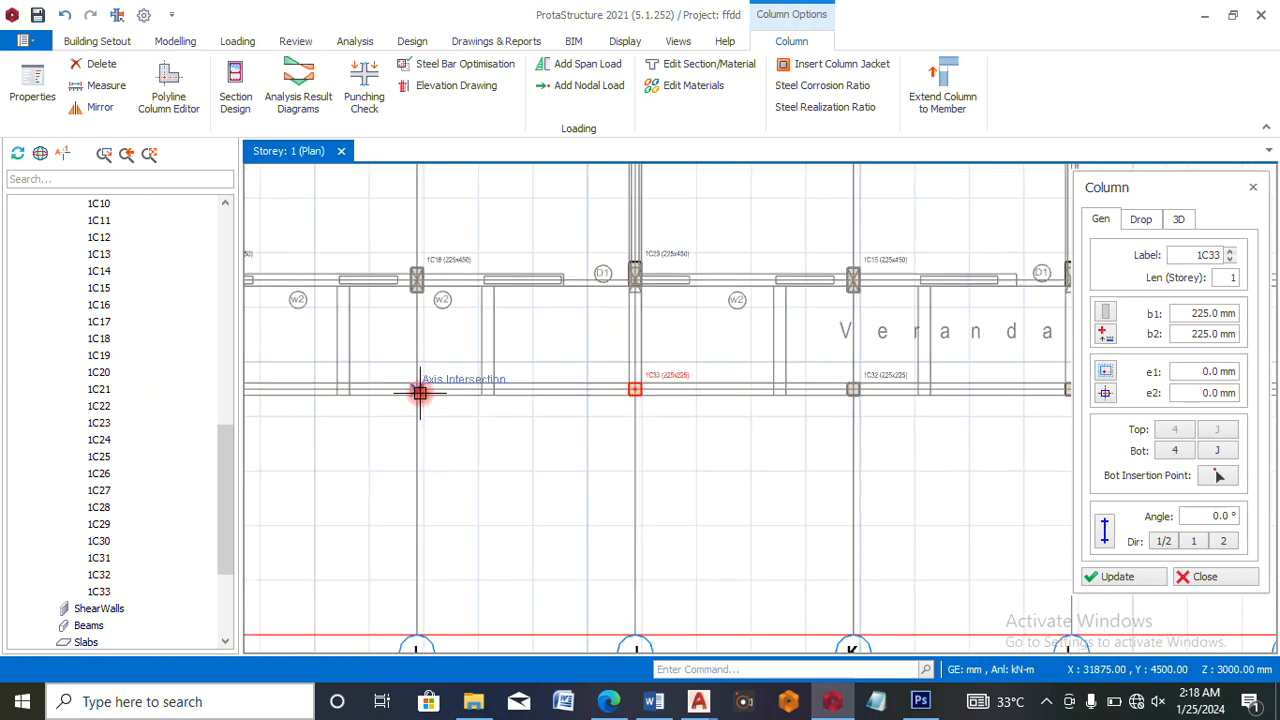
left_click(417, 391)
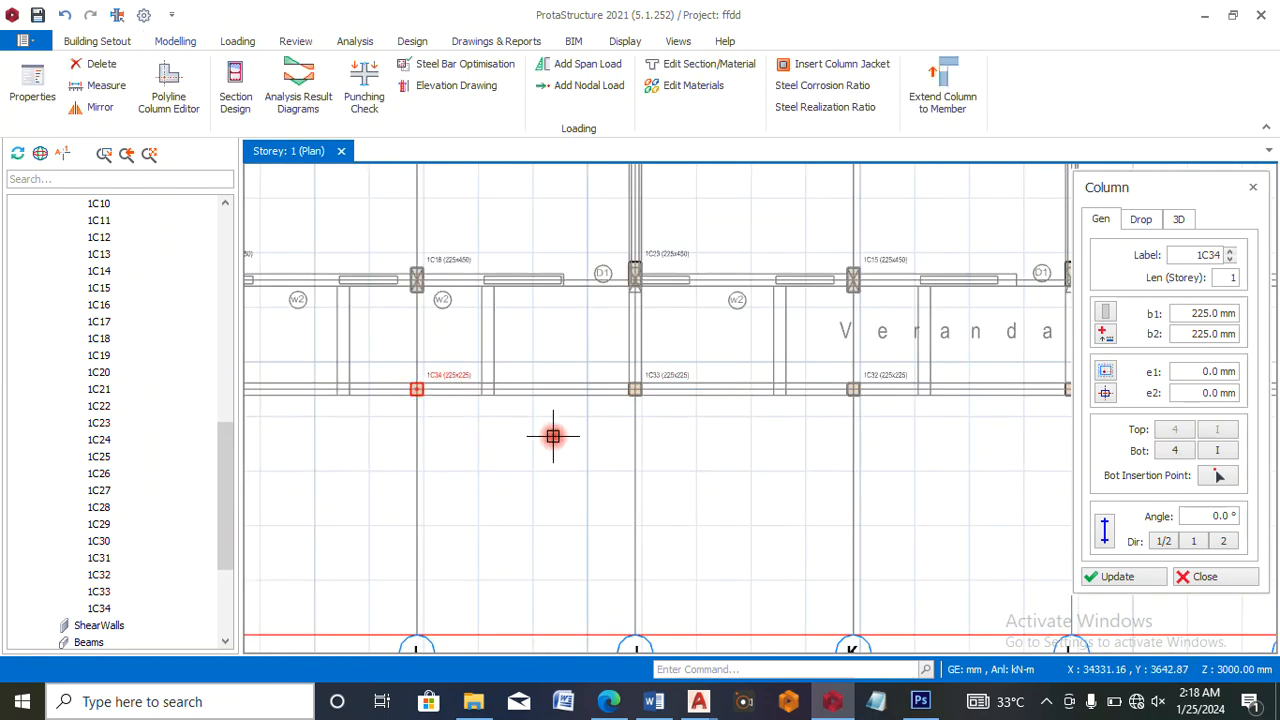
scroll(550, 437, "down", 4)
scroll(474, 437, "up", 4)
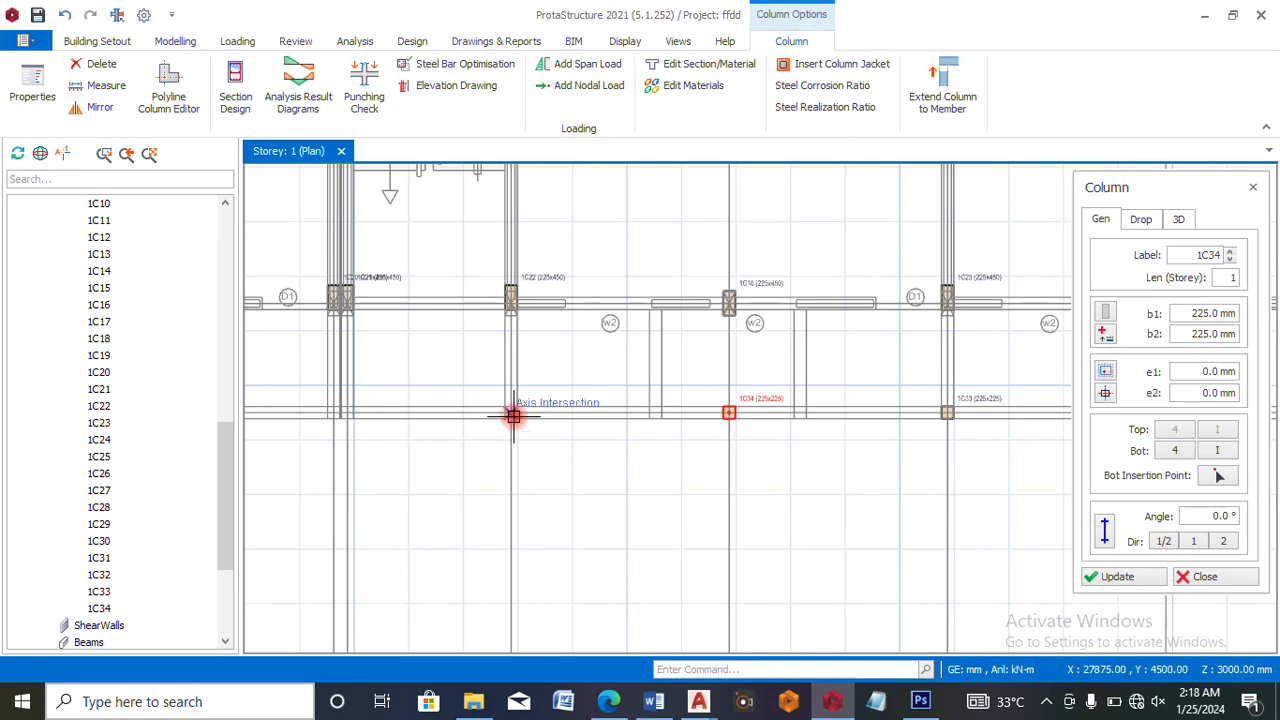
left_click(511, 416)
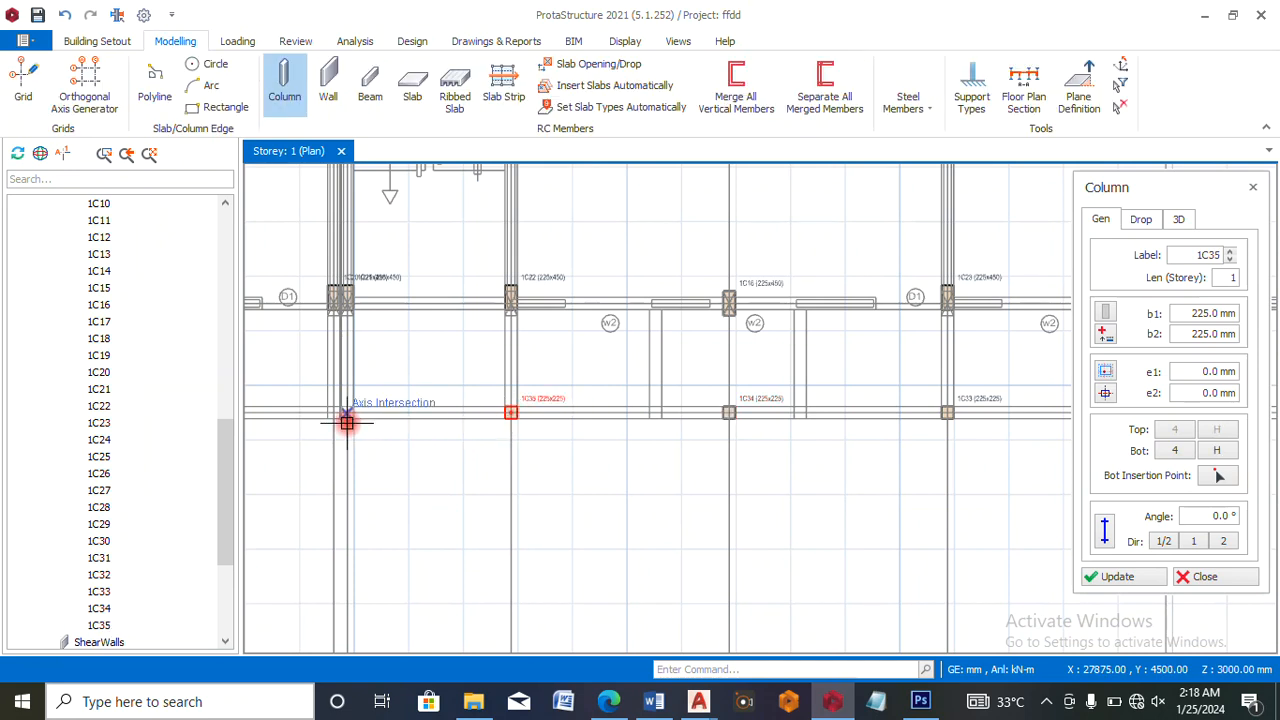
- Place 225 x 225 mm columns on axis 4 at the closely spaced axes G and F, and at axis E
scroll(346, 420, "up", 3)
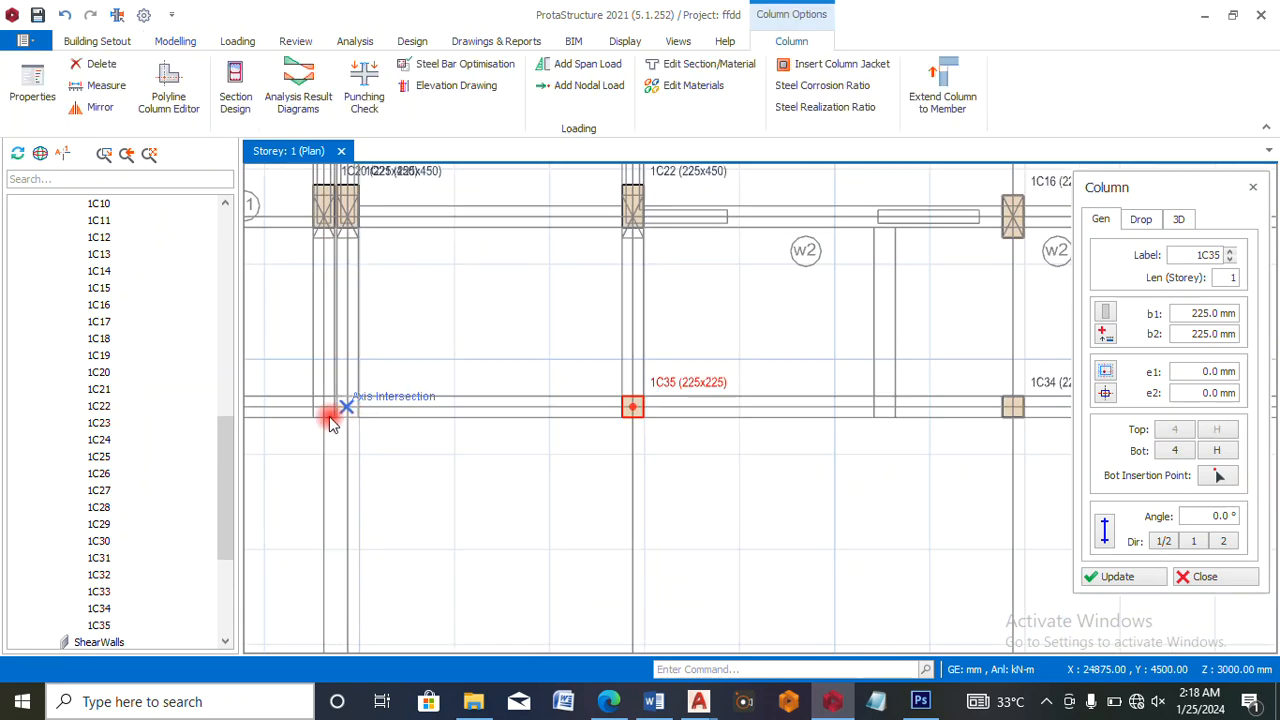
left_click(333, 420)
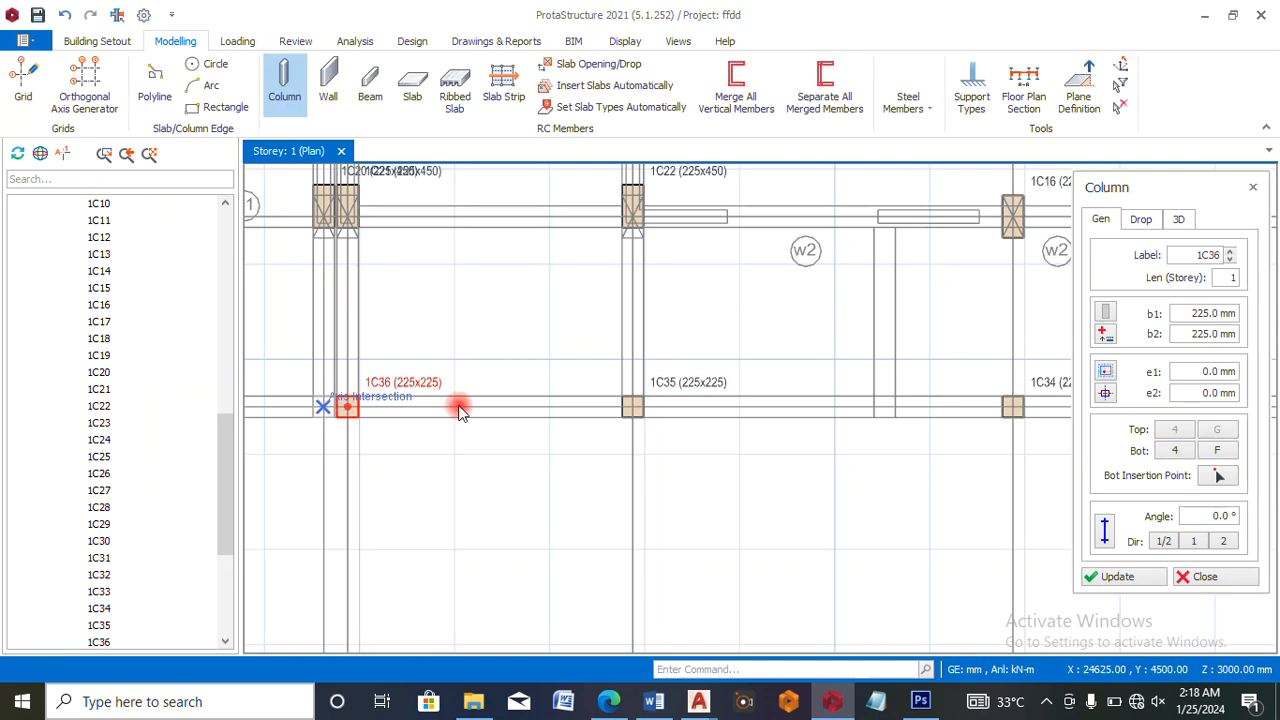
scroll(630, 420, "down", 4)
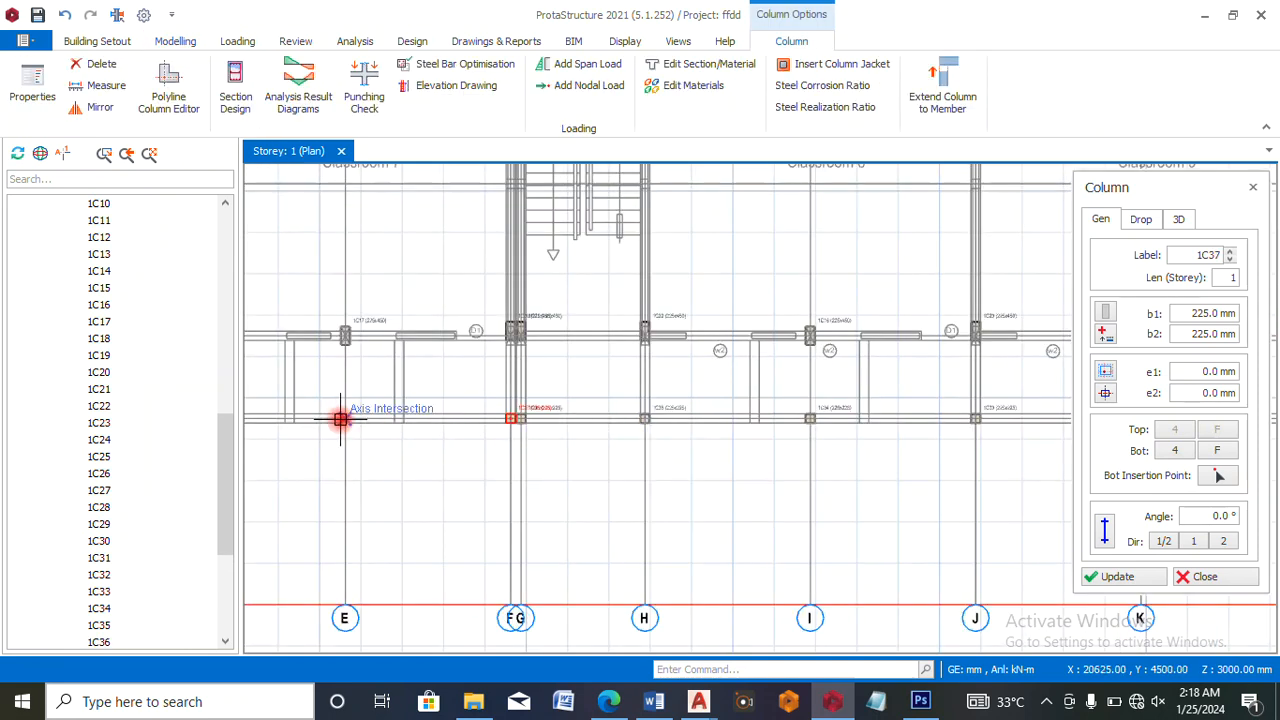
left_click(340, 419)
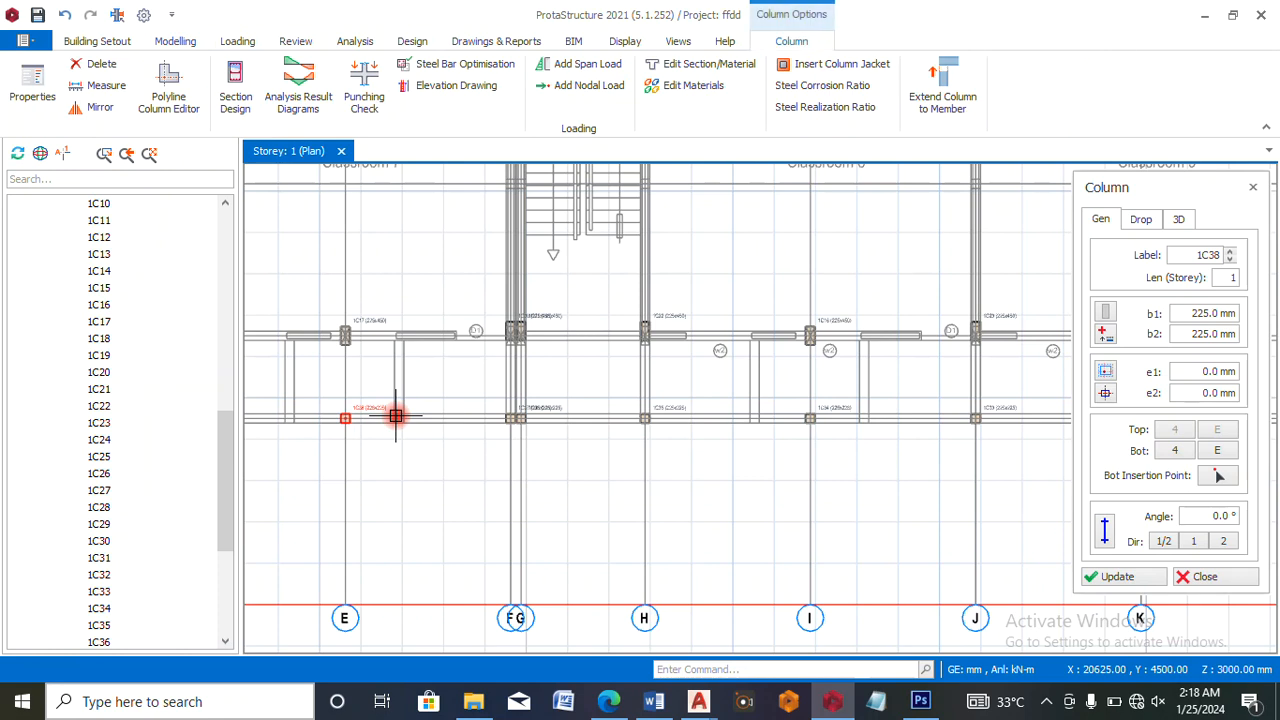
- Complete the axis 4 veranda row with 225 x 225 mm columns at axes D, C, B and A
scroll(663, 441, "down", 3)
scroll(663, 441, "down", 1)
scroll(523, 437, "up", 5)
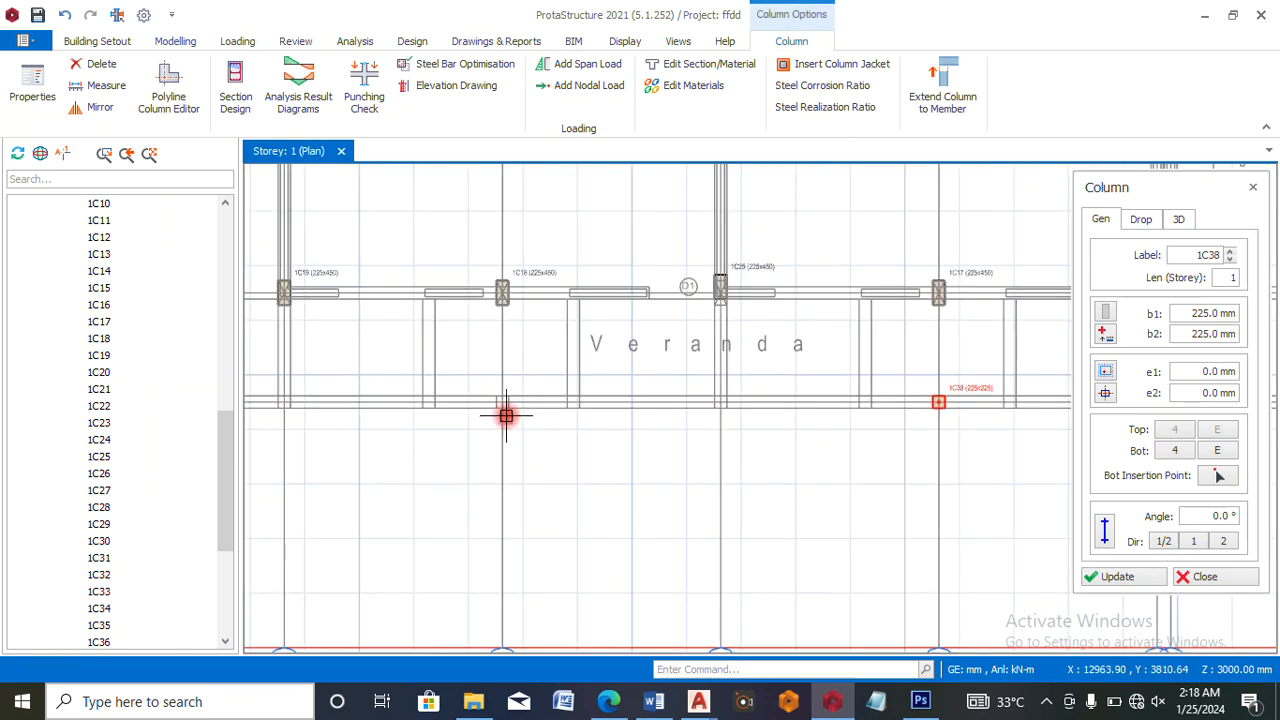
left_click(722, 400)
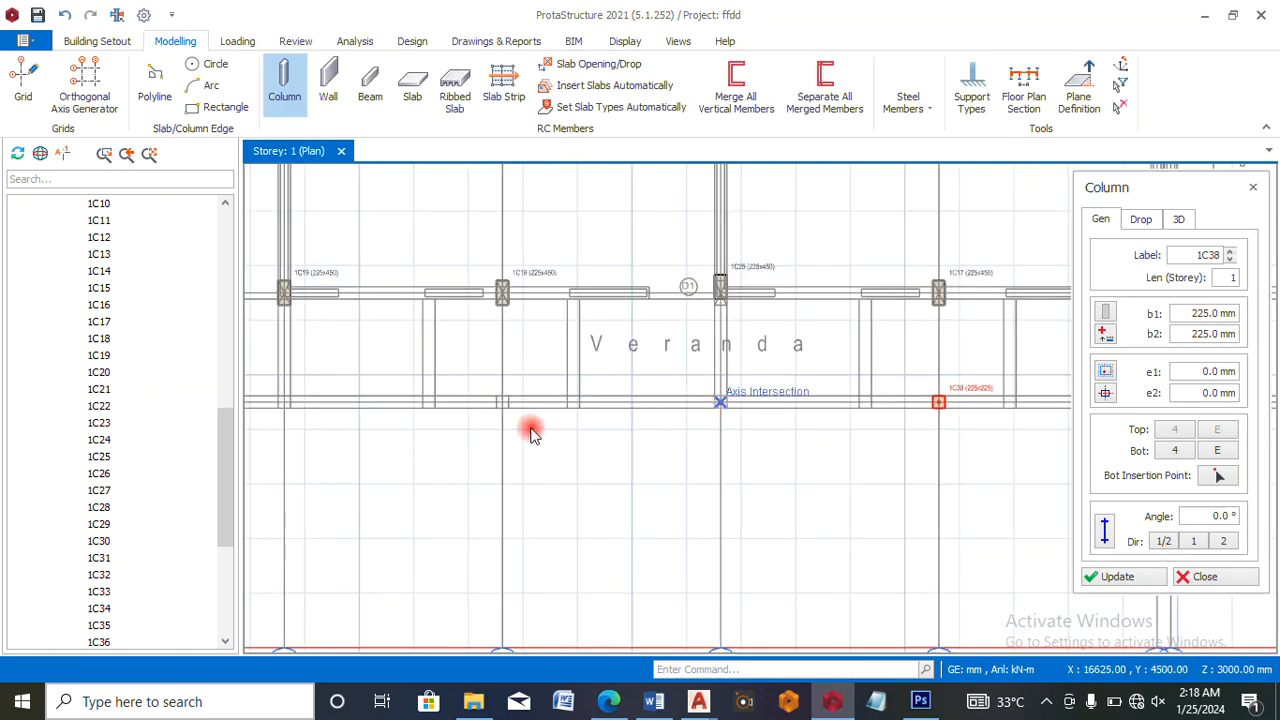
left_click(648, 425)
scroll(654, 426, "down", 3)
scroll(594, 426, "up", 2)
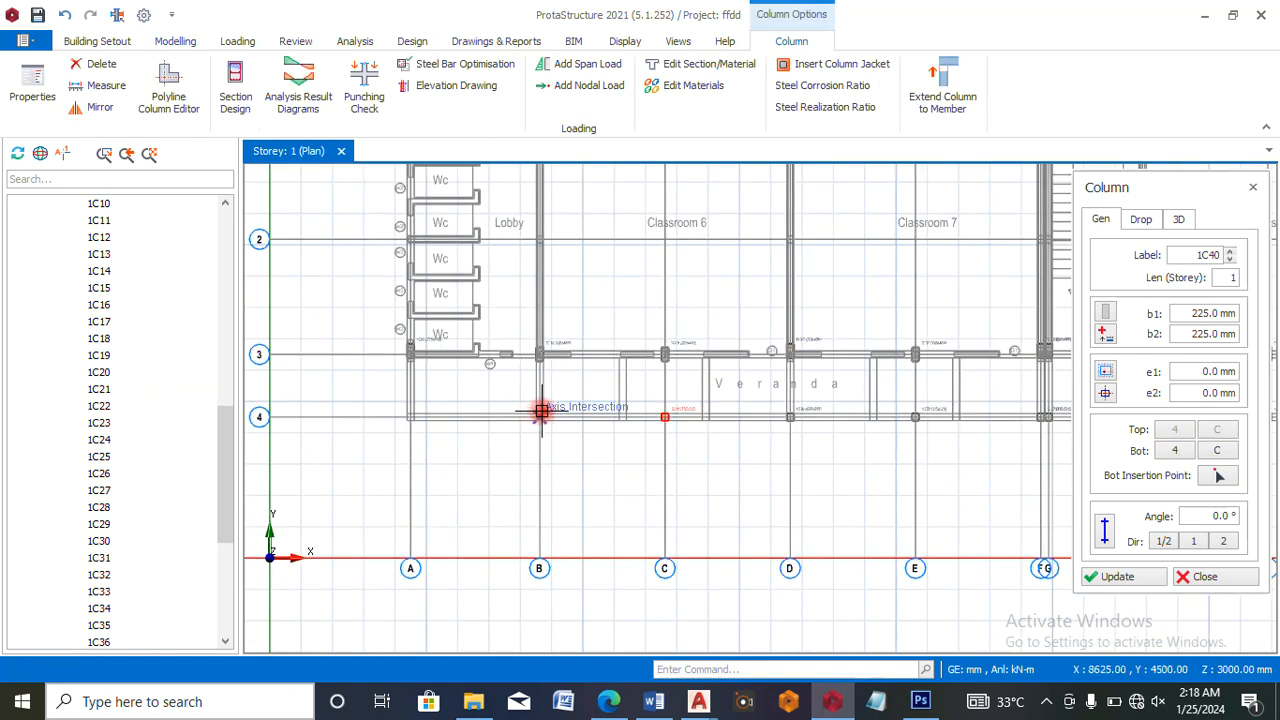
left_click(480, 432)
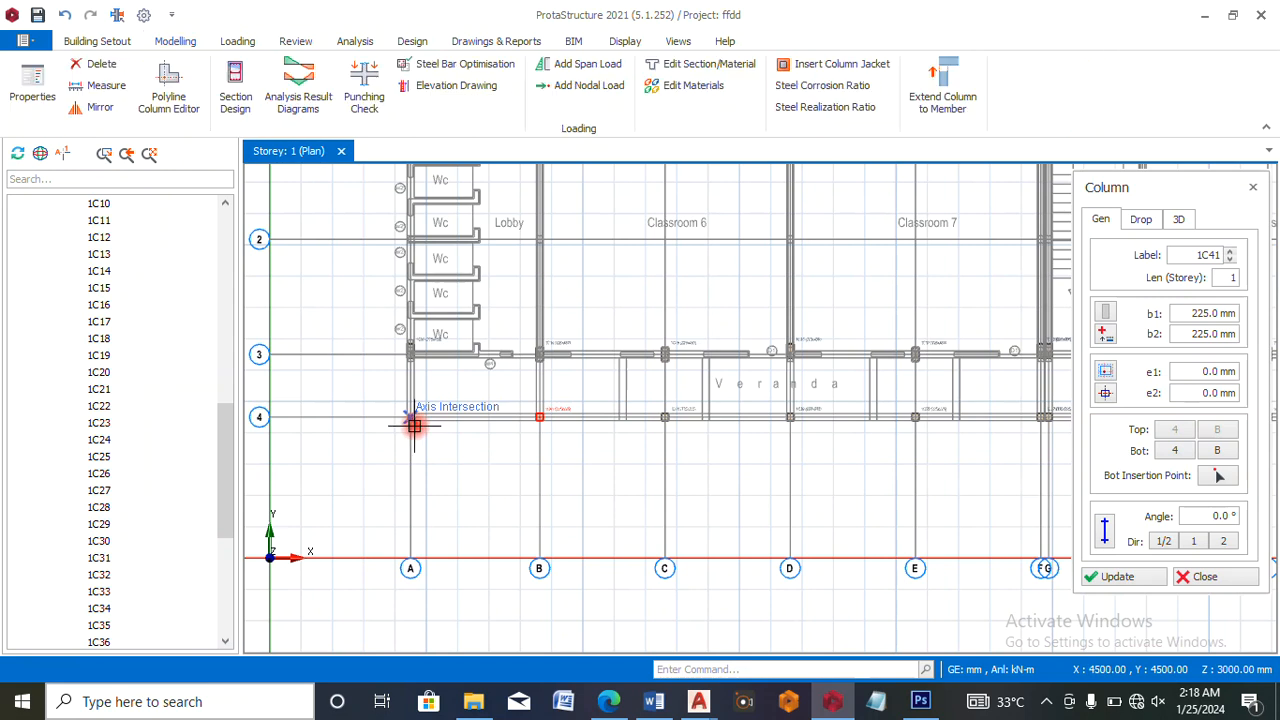
left_click(417, 425)
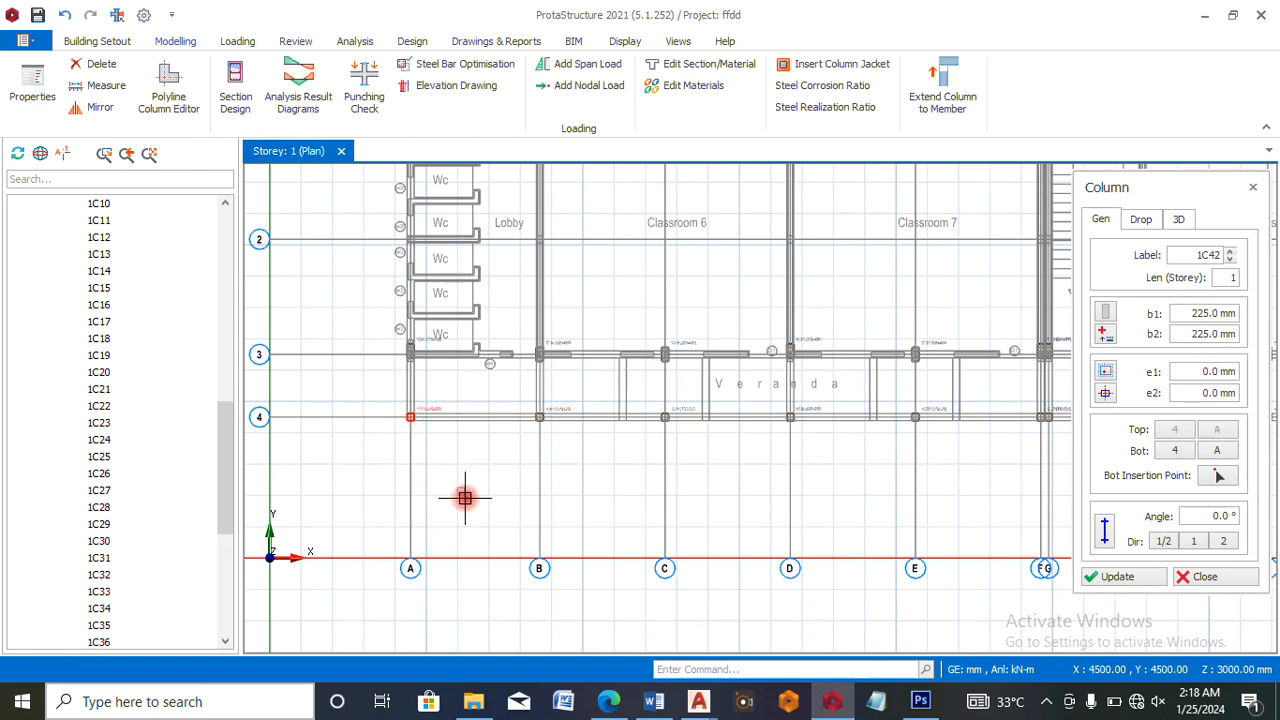
- Insert 225 x 225 mm columns on axis 2 at axes A, B and D
scroll(463, 497, "down", 2)
scroll(430, 354, "up", 4)
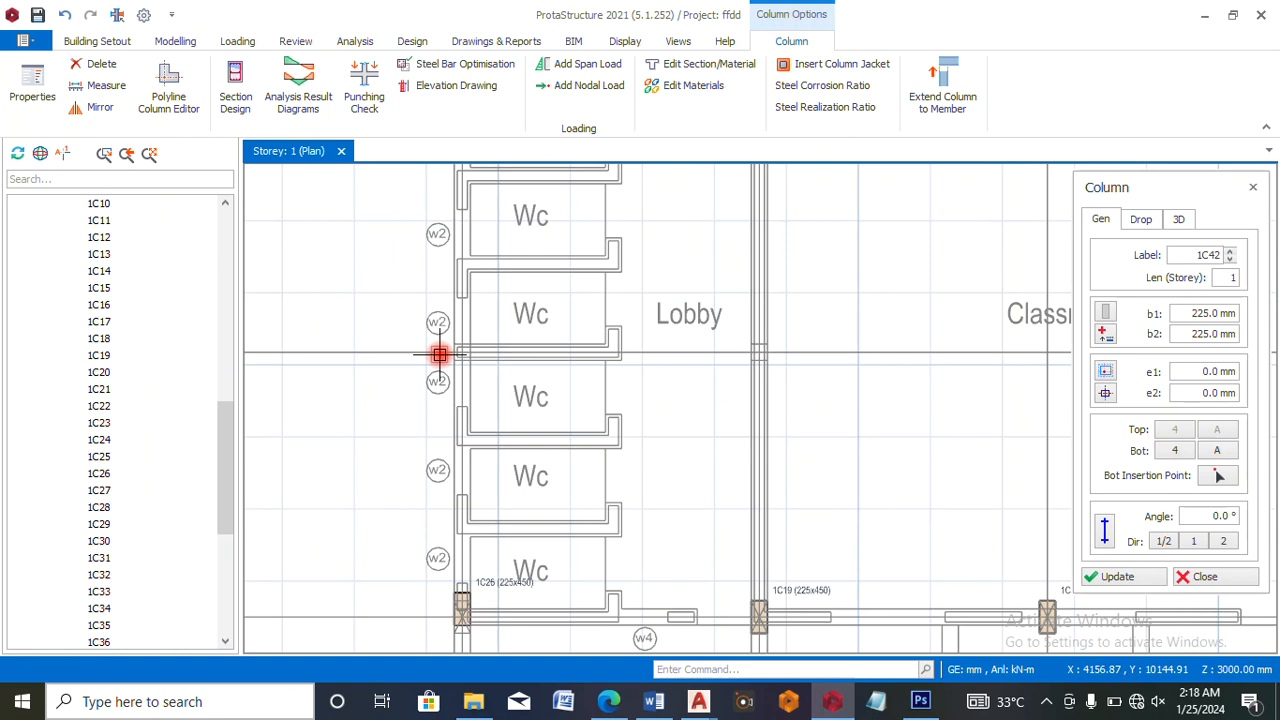
scroll(500, 388, "down", 2)
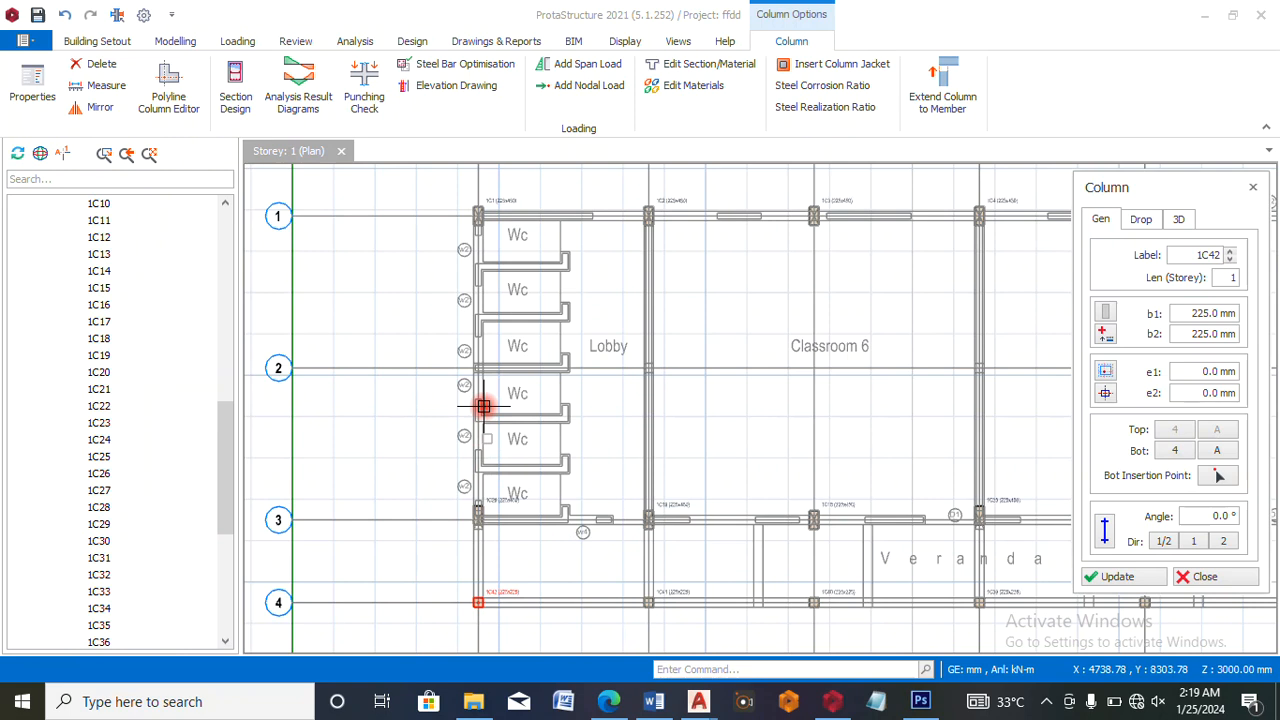
left_click(475, 370)
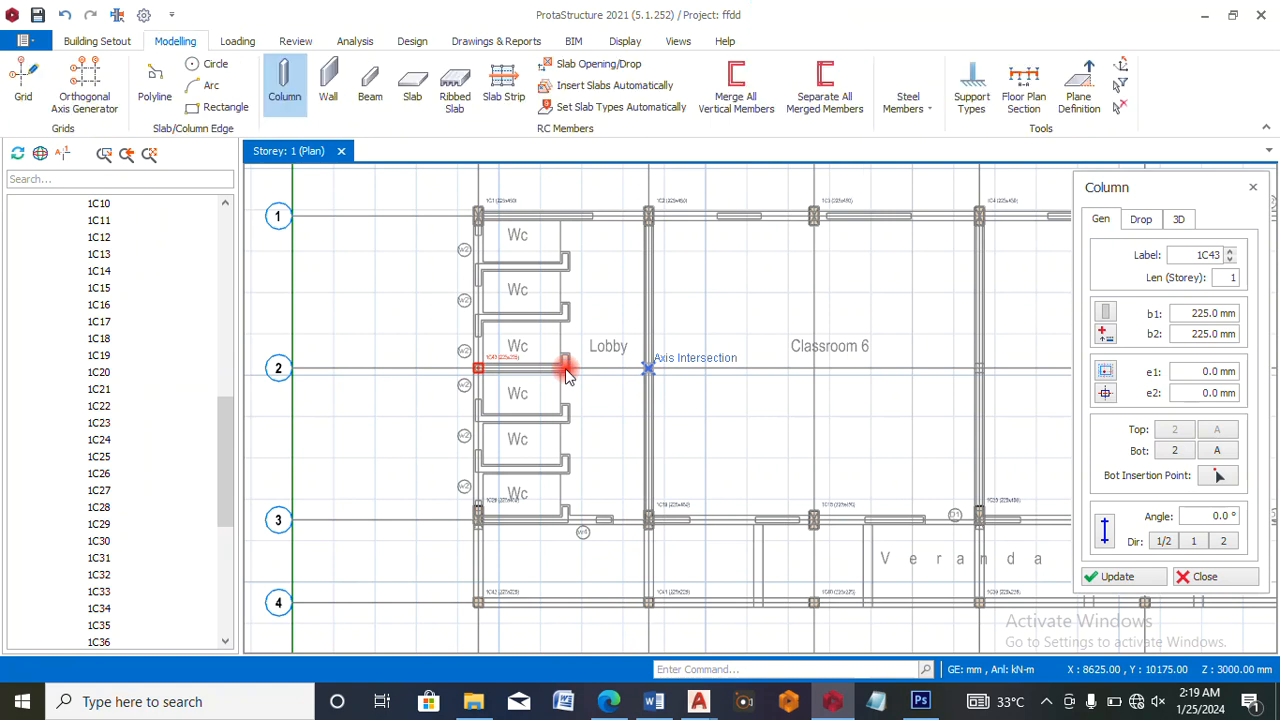
scroll(566, 368, "down", 5)
scroll(682, 368, "up", 3)
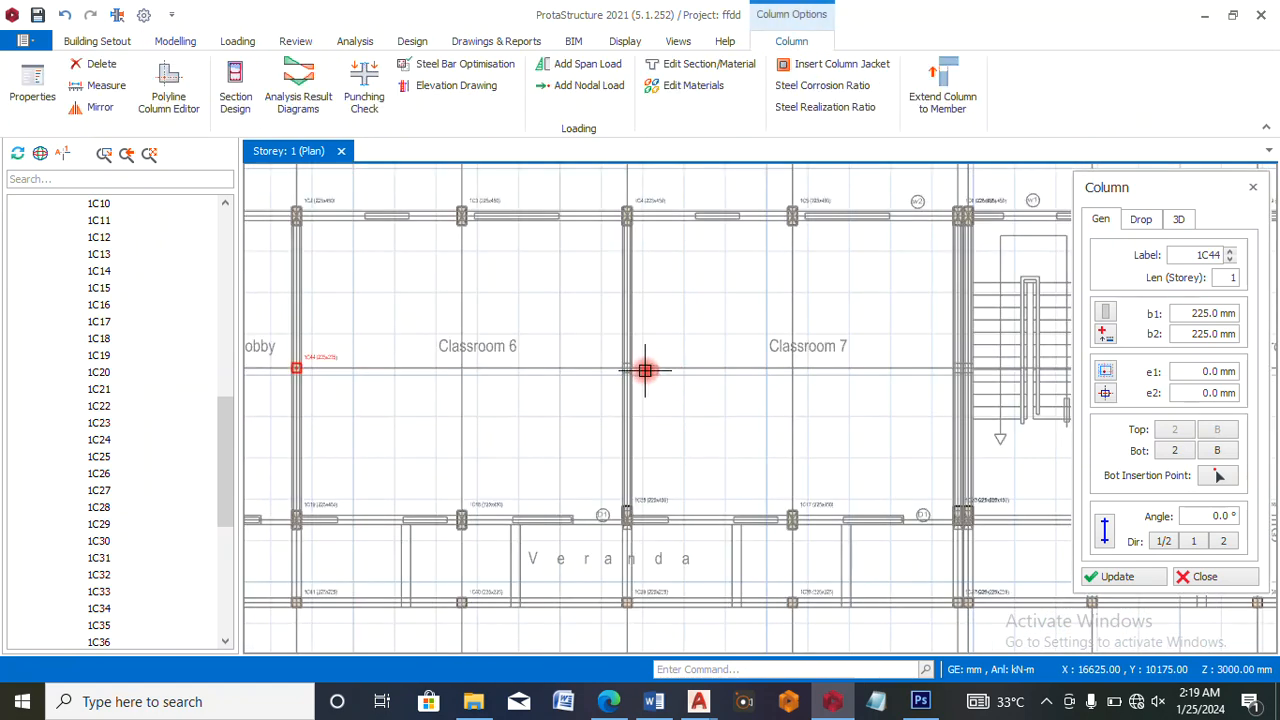
left_click(630, 367)
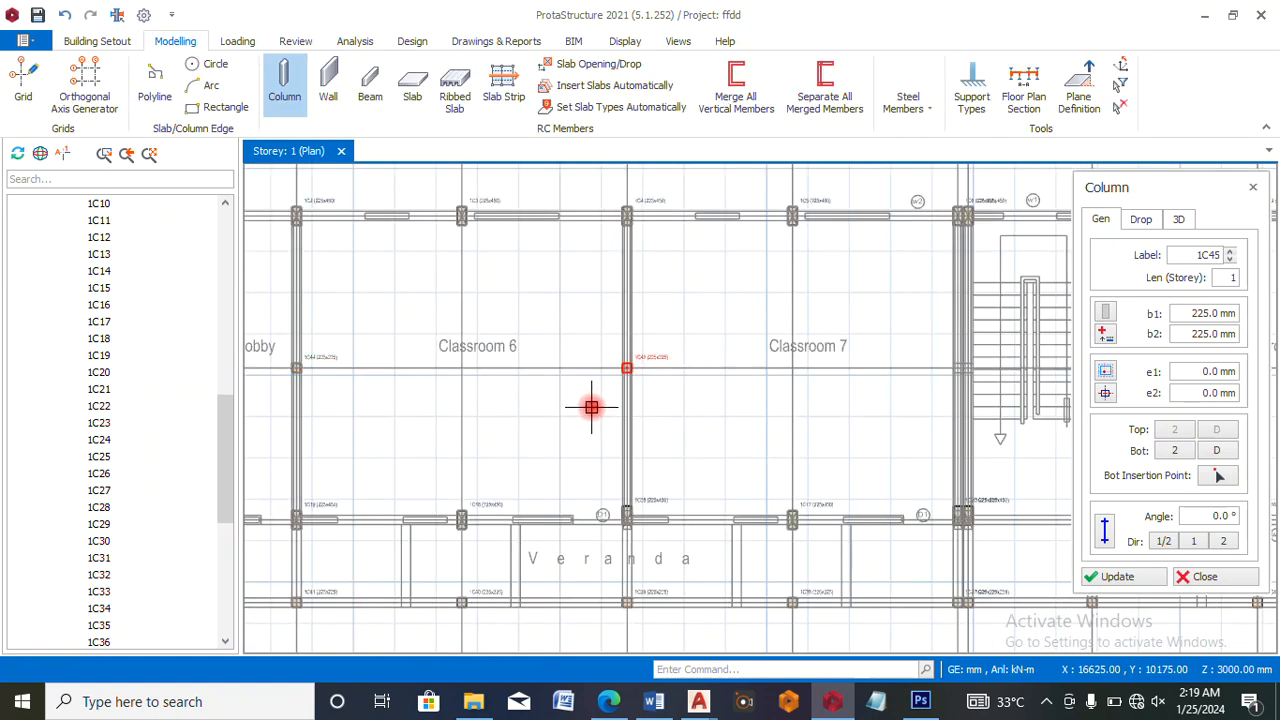
- Insert 225 x 225 mm columns on axis 2 around the staircase, at axes F, G and H
scroll(595, 398, "down", 4)
scroll(722, 395, "up", 5)
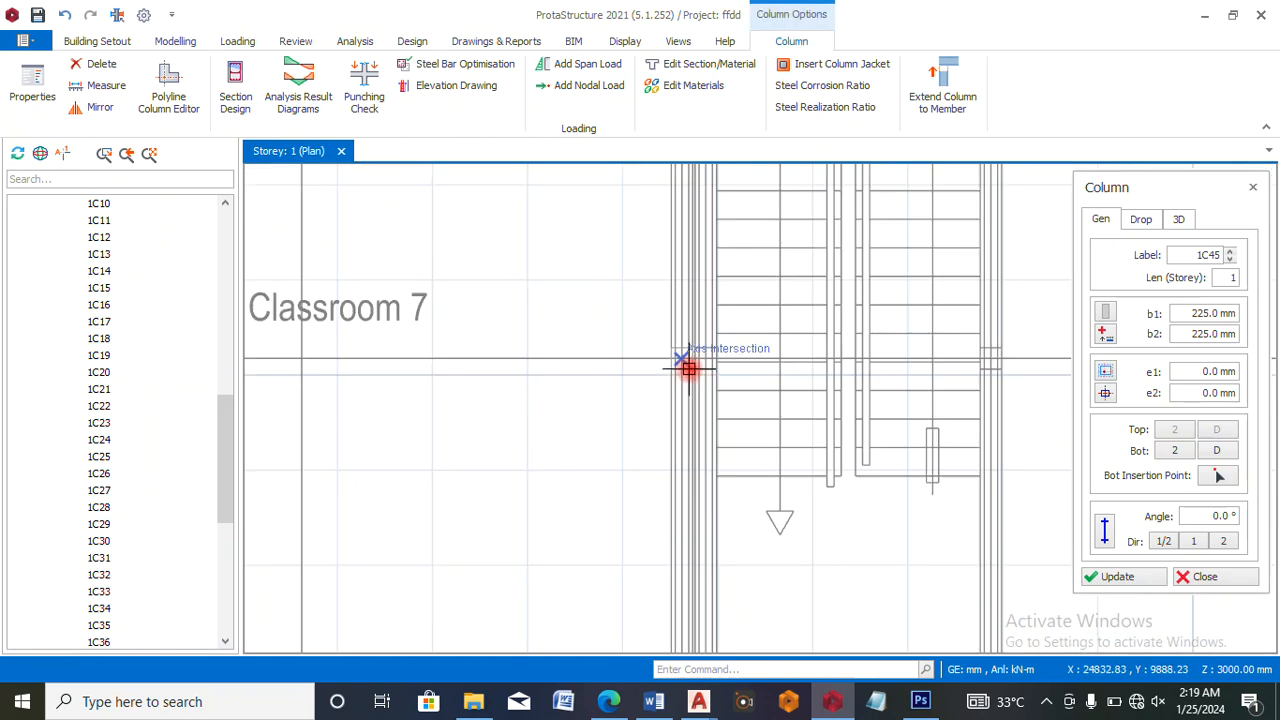
left_click(687, 363)
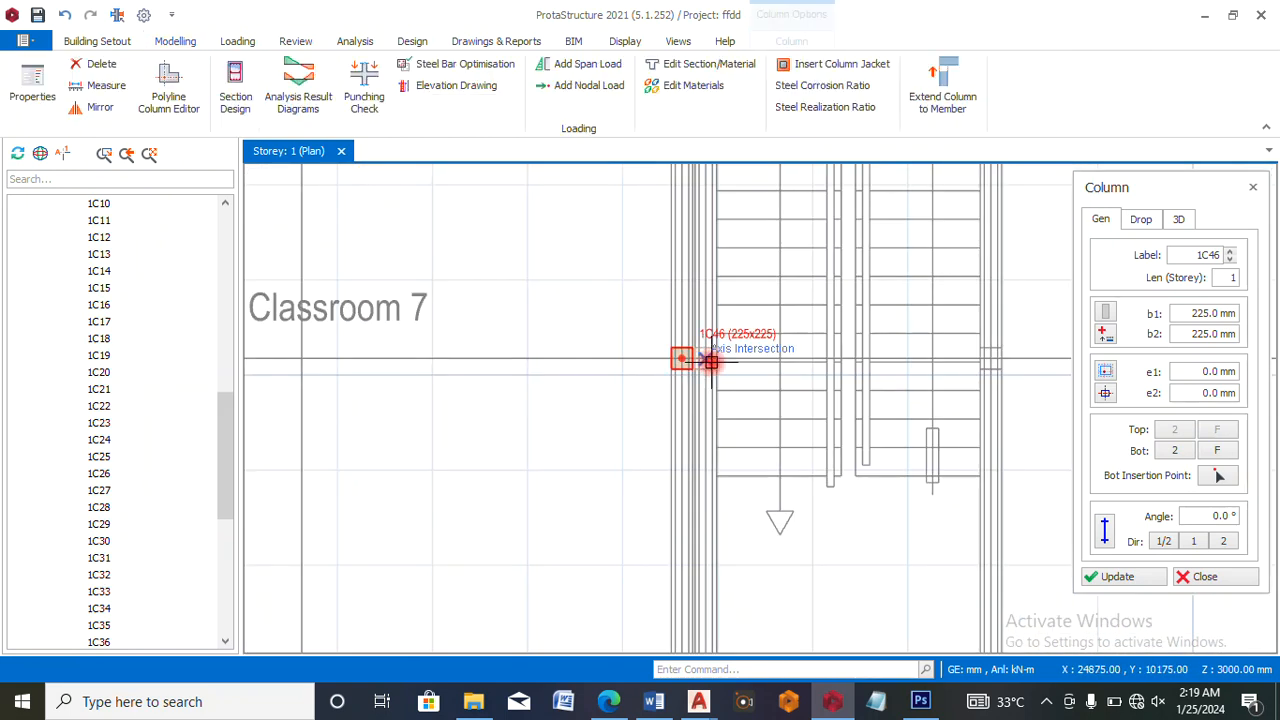
left_click(632, 367)
scroll(634, 366, "down", 4)
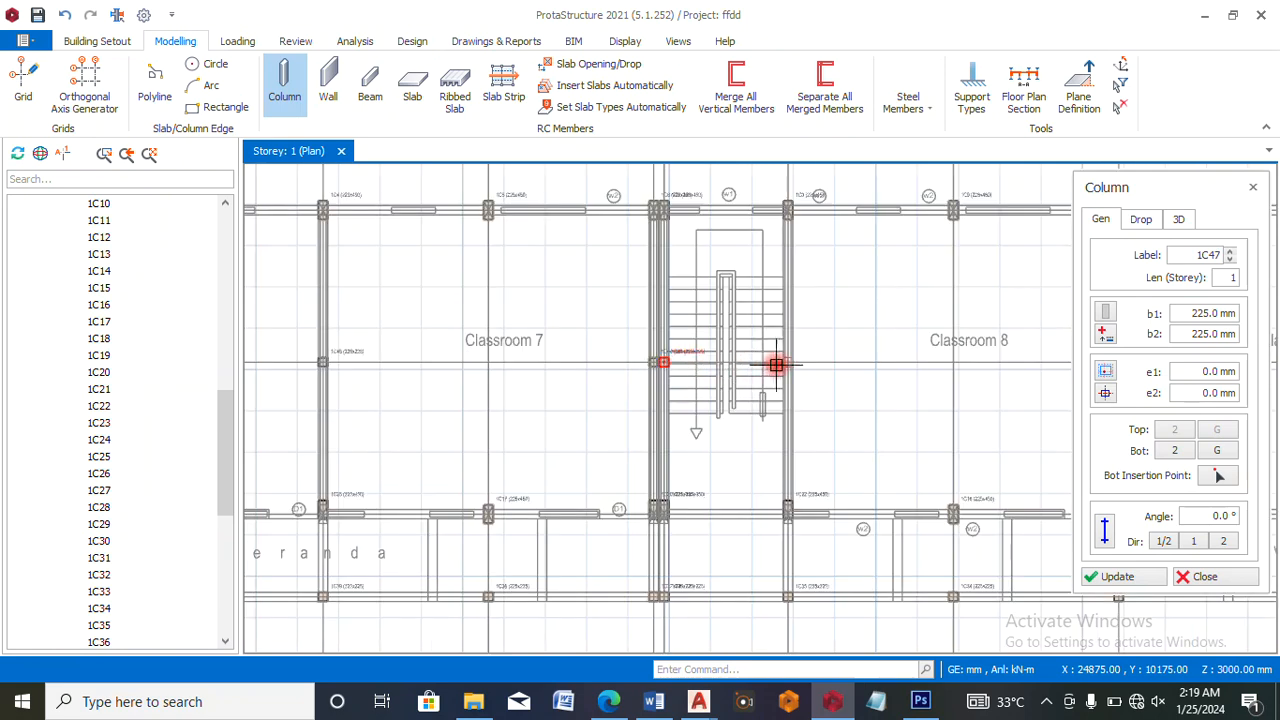
scroll(775, 364, "up", 4)
left_click(717, 368)
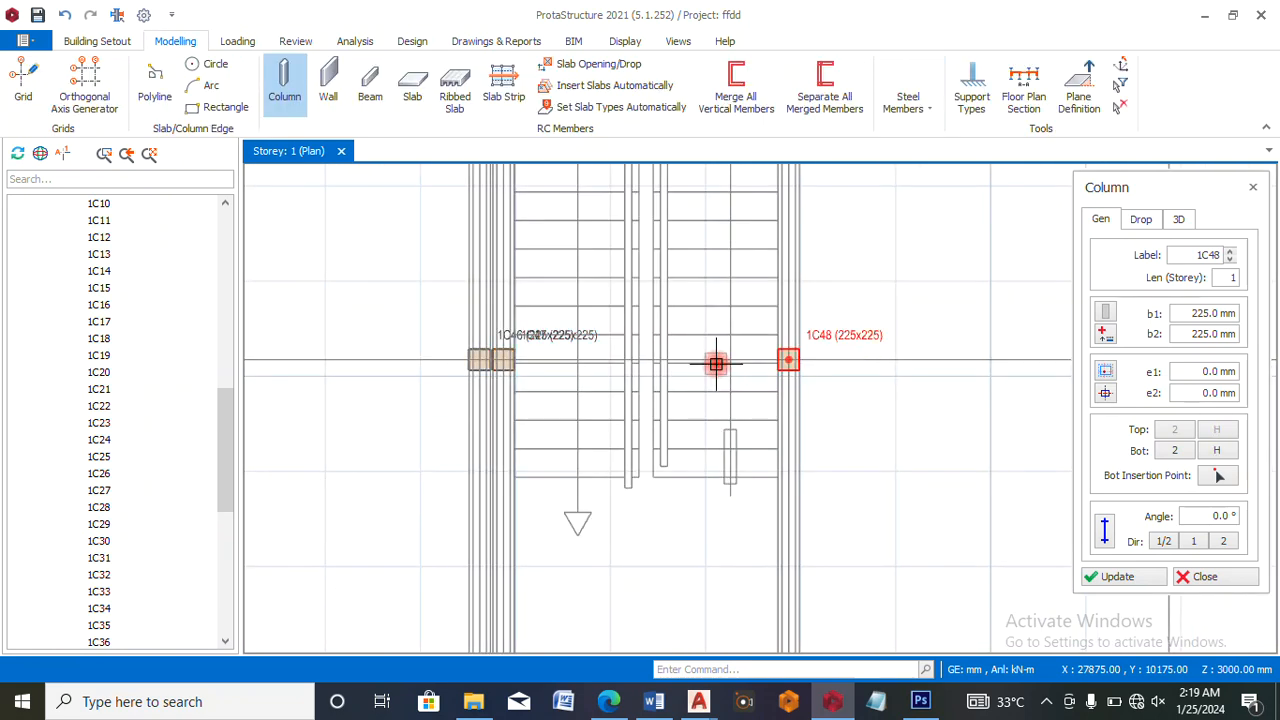
- Insert a 225 x 225 mm column at axes 2 and J, on the wall between Classrooms 8 and 9
scroll(603, 362, "down", 4)
scroll(855, 364, "up", 4)
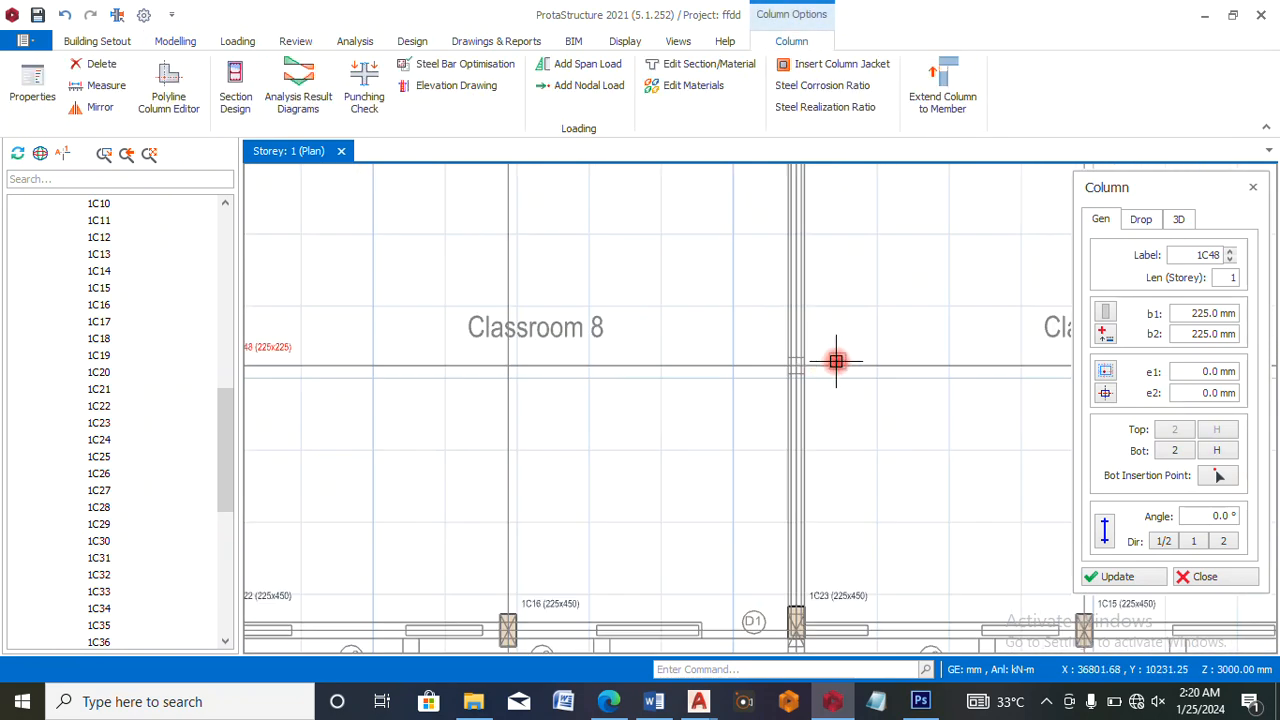
left_click(800, 364)
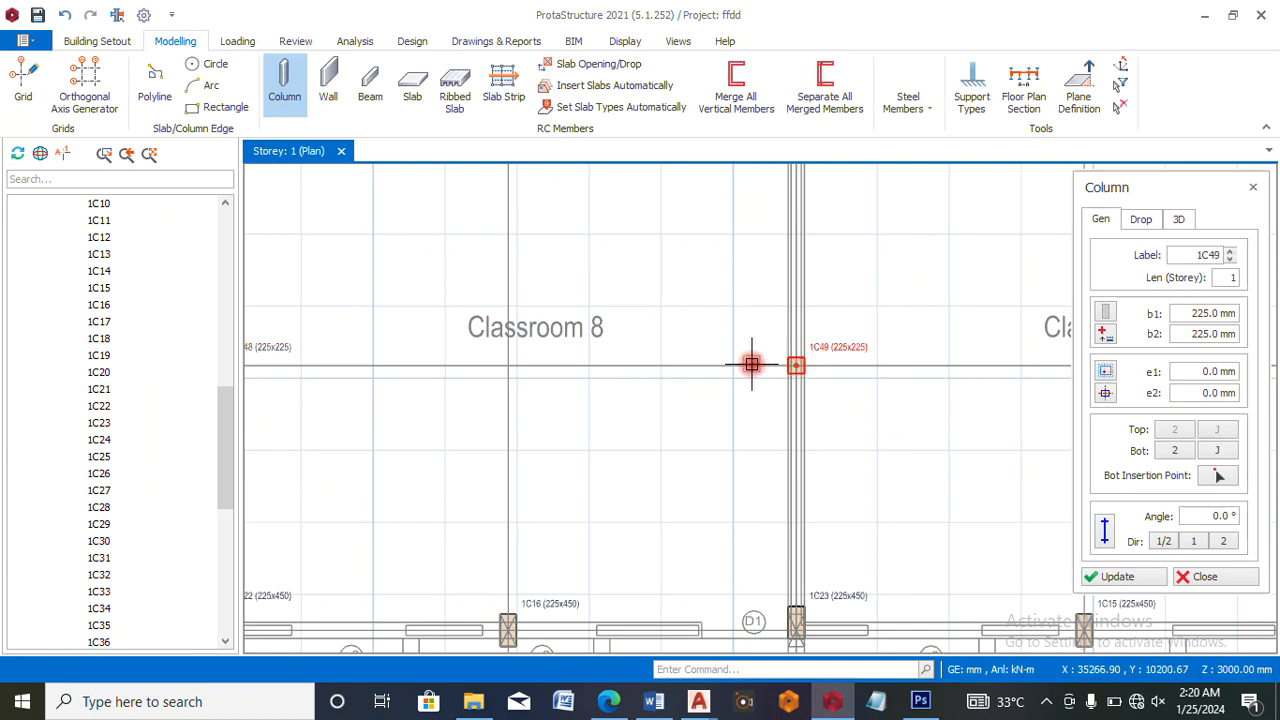
- Insert a 225 x 225 mm column at axes 2 and L, on the wall between Classrooms 9 and 10
scroll(795, 370, "down", 4)
scroll(760, 472, "up", 5)
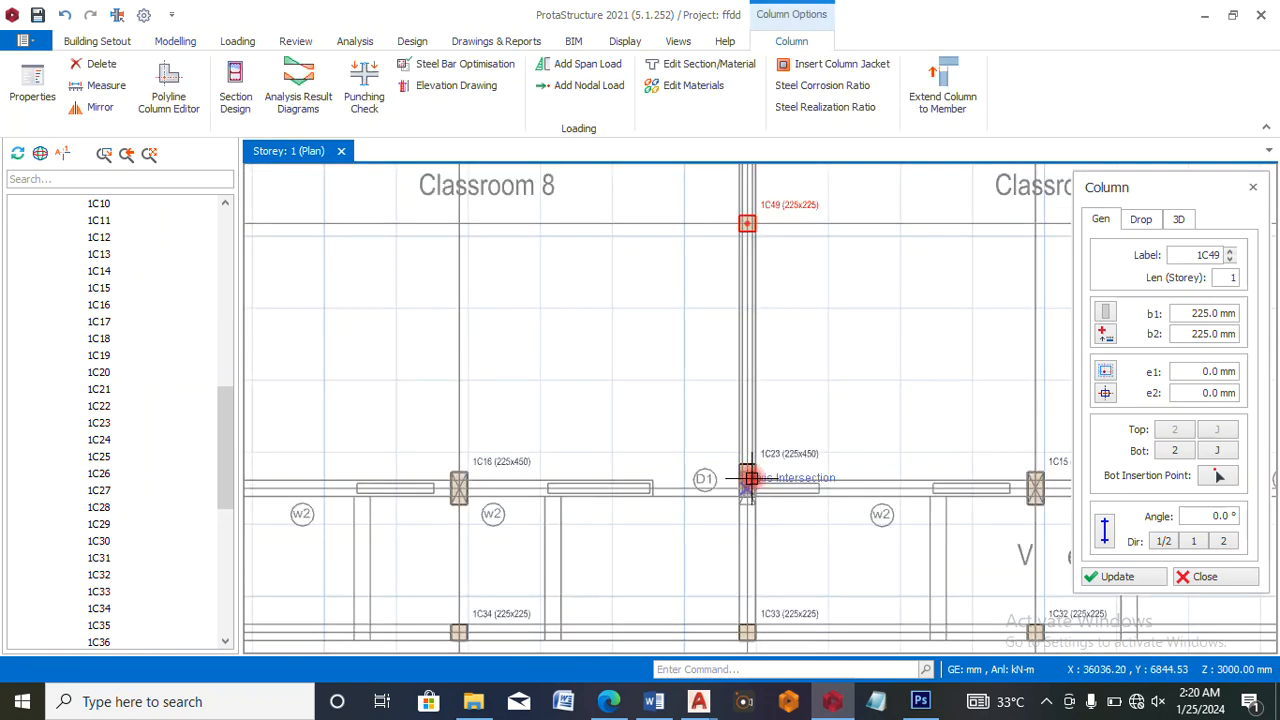
scroll(743, 337, "up", 2)
scroll(743, 343, "down", 2)
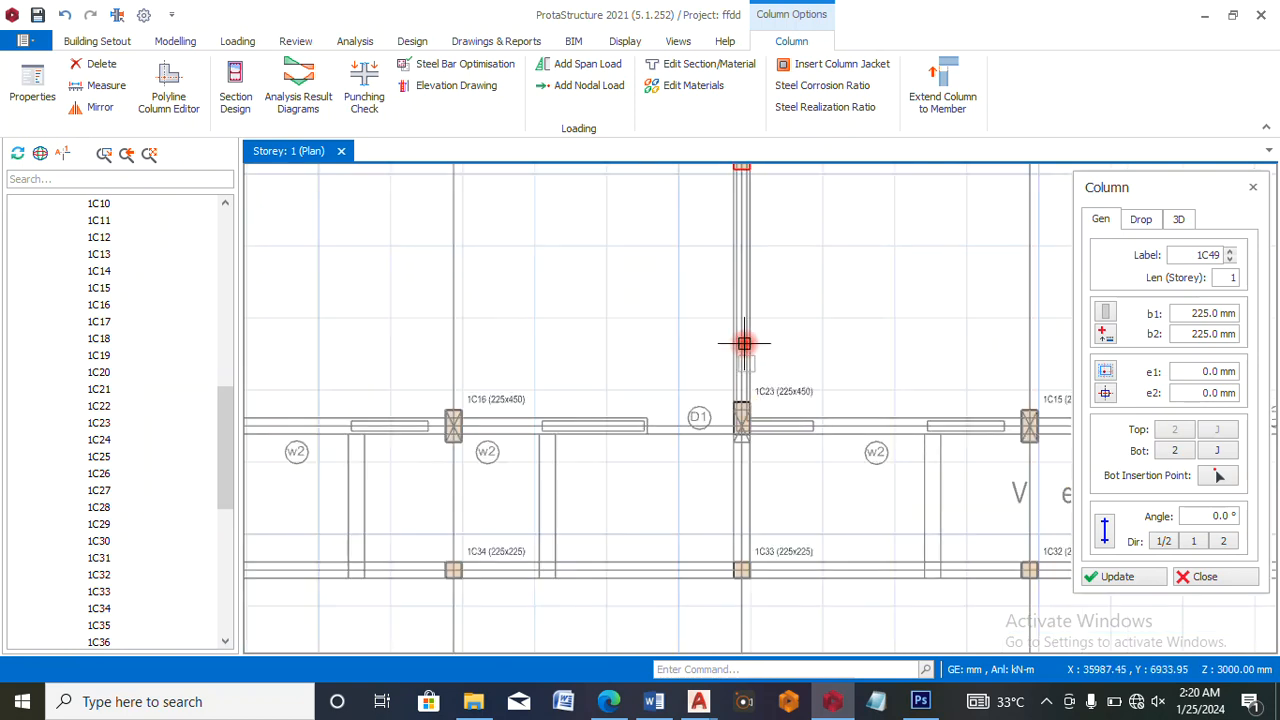
scroll(741, 442, "down", 4)
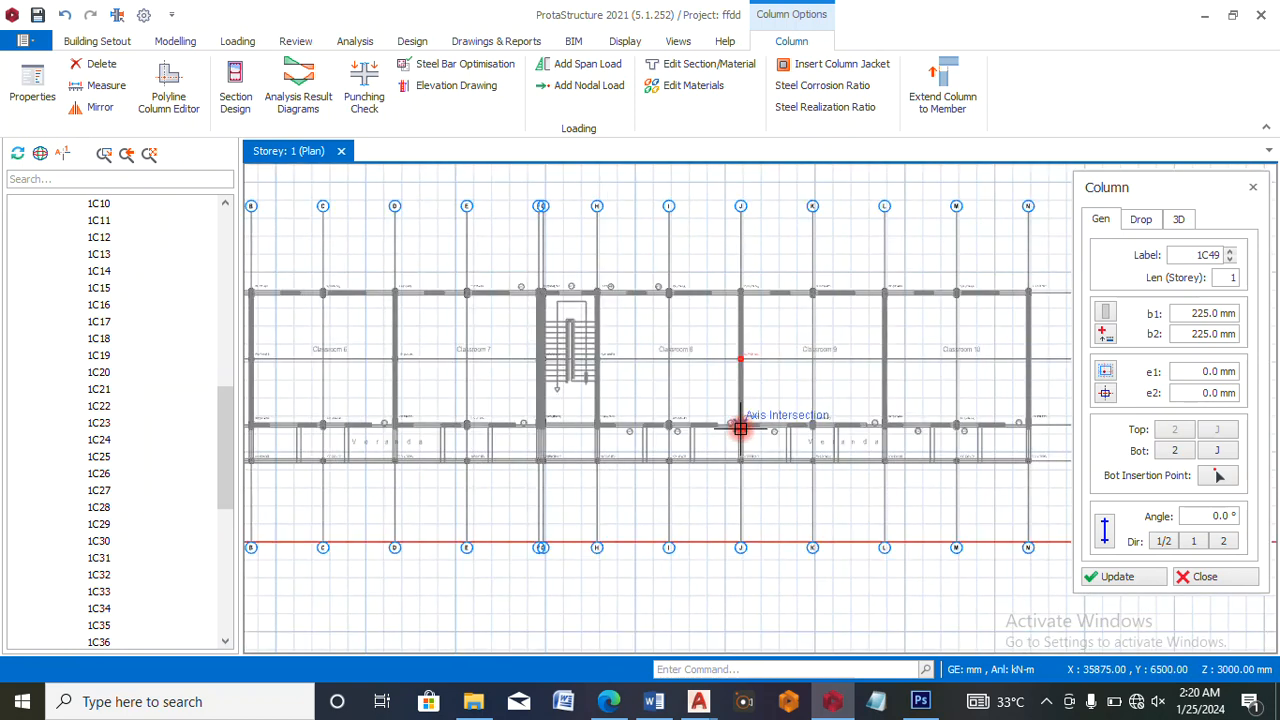
scroll(830, 387, "up", 3)
scroll(830, 387, "up", 3)
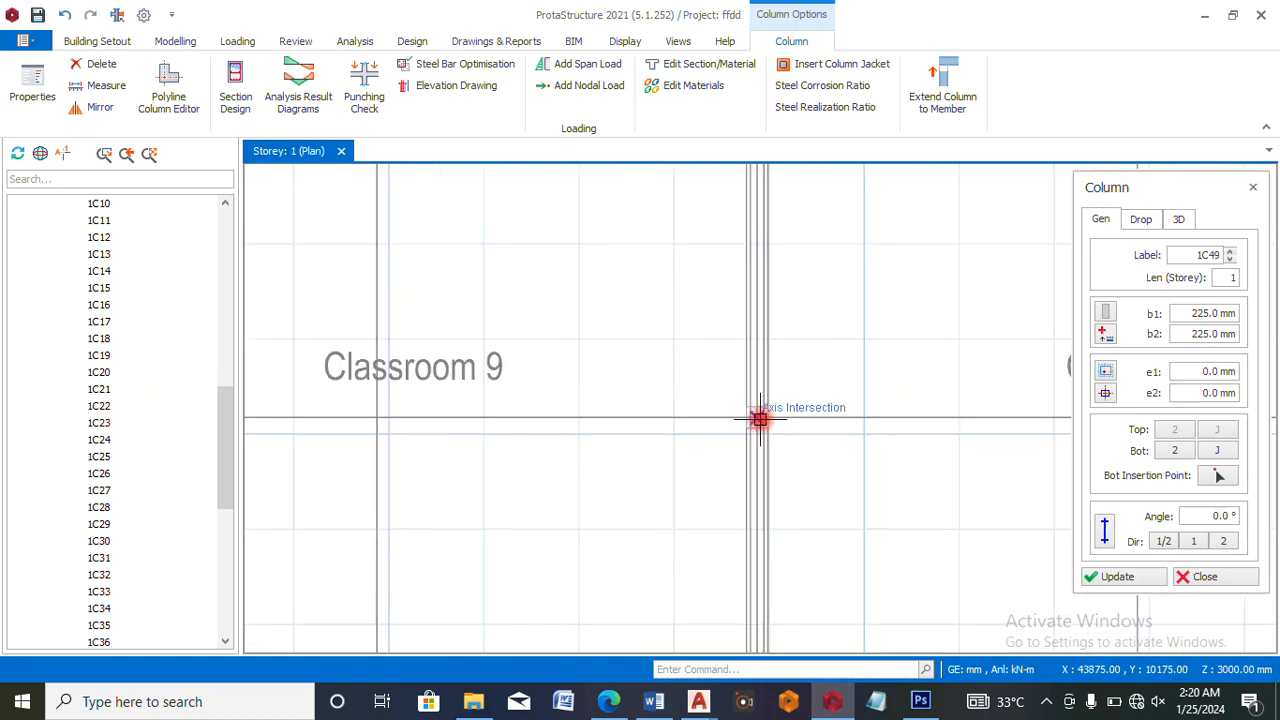
left_click(760, 420)
scroll(651, 397, "down", 3)
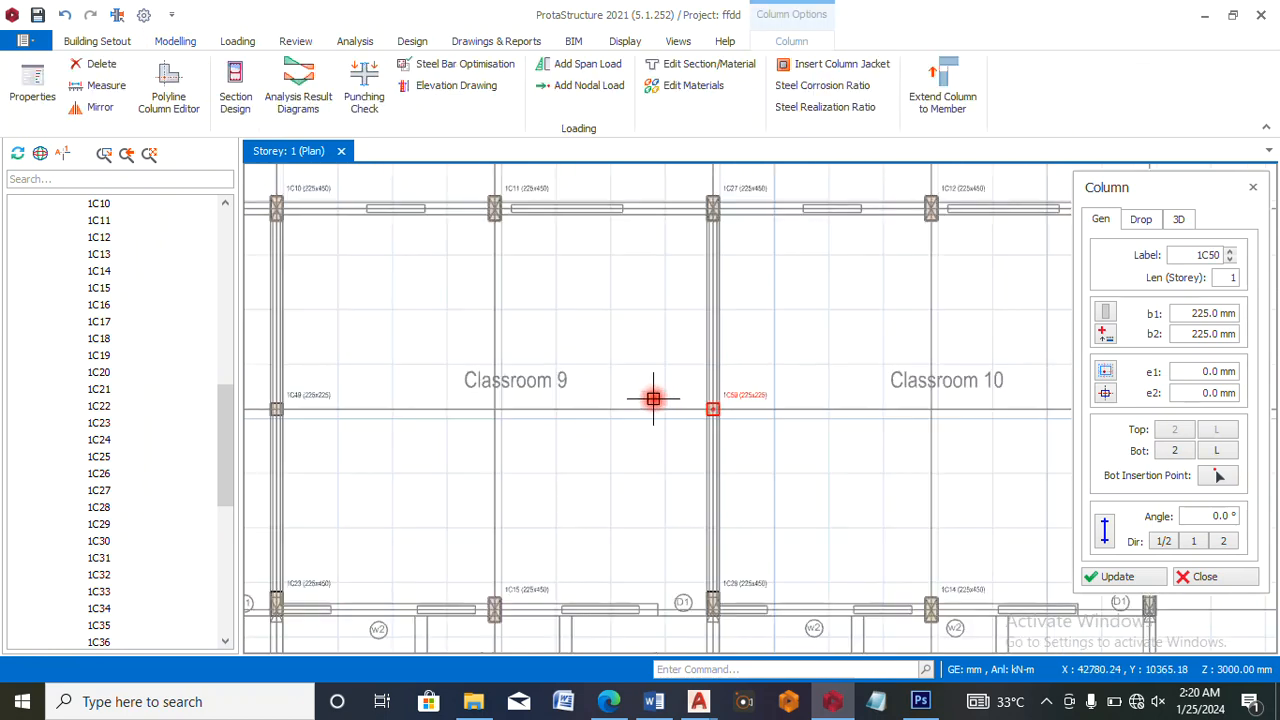
- Insert a 225 x 225 mm column at axes 2 and N, on the end wall of Classroom 10
scroll(940, 400, "up", 3)
scroll(940, 400, "up", 2)
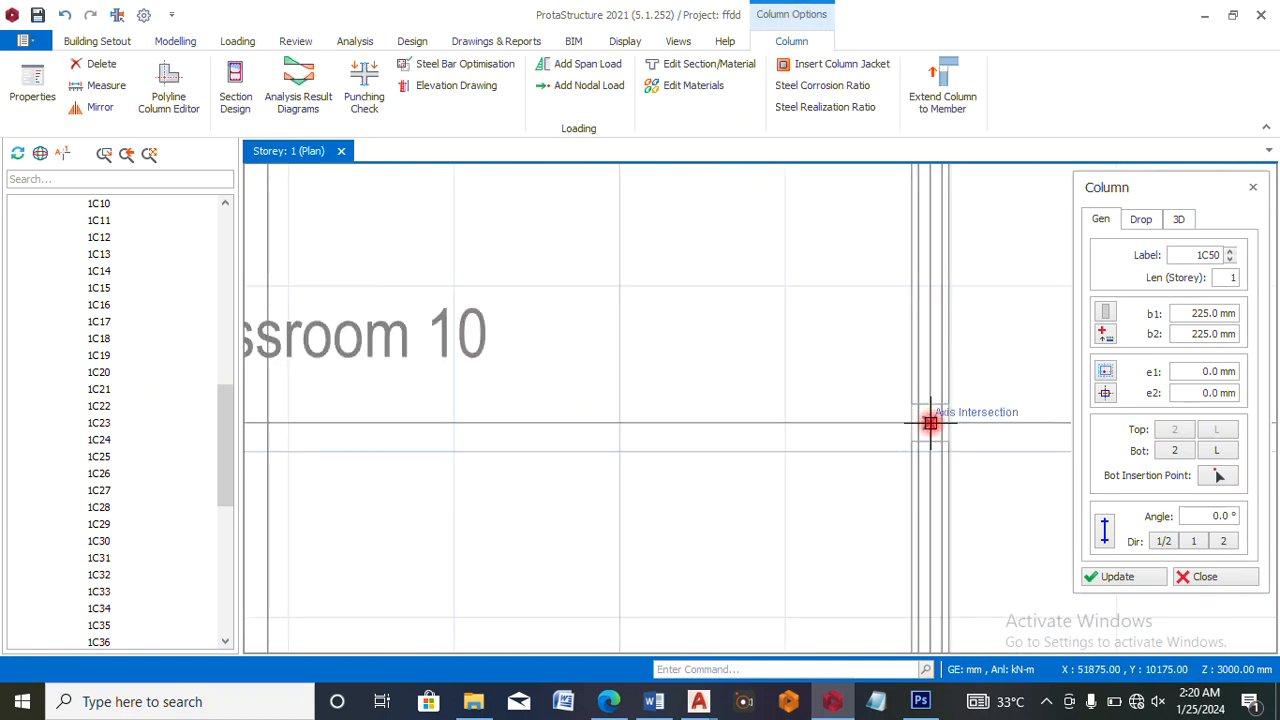
left_click(930, 424)
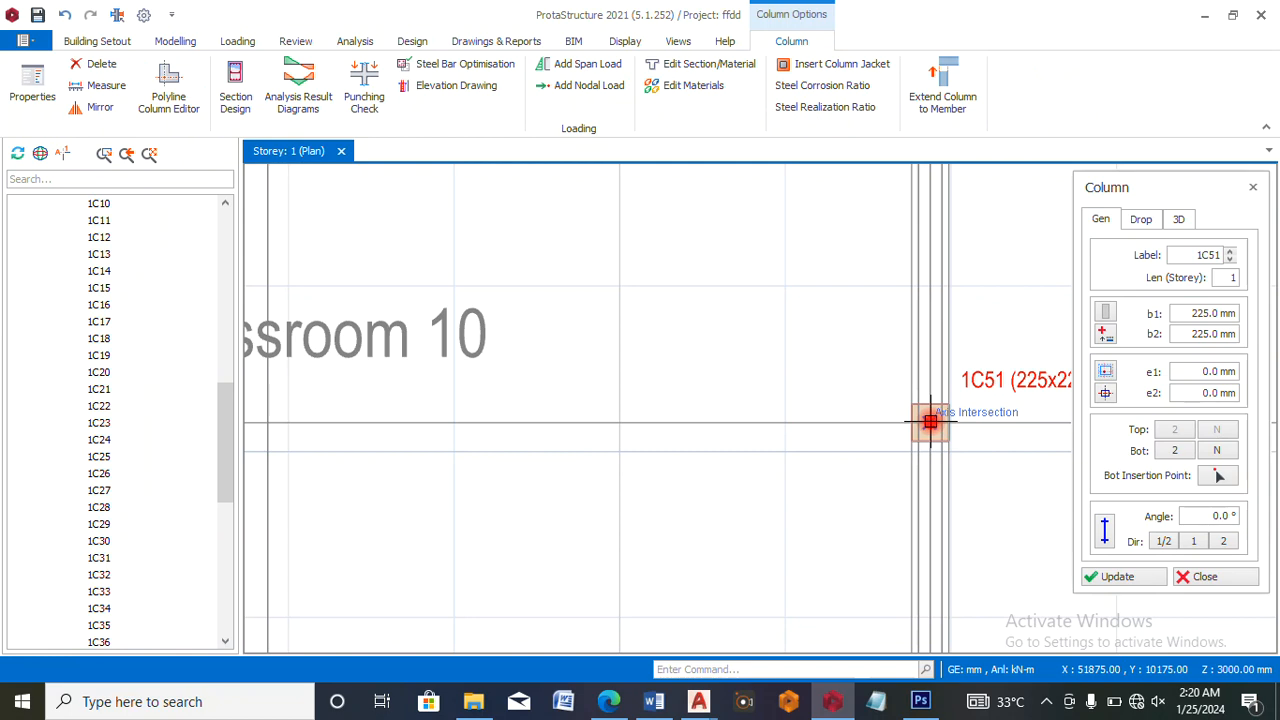
scroll(795, 408, "down", 3)
scroll(795, 408, "down", 3)
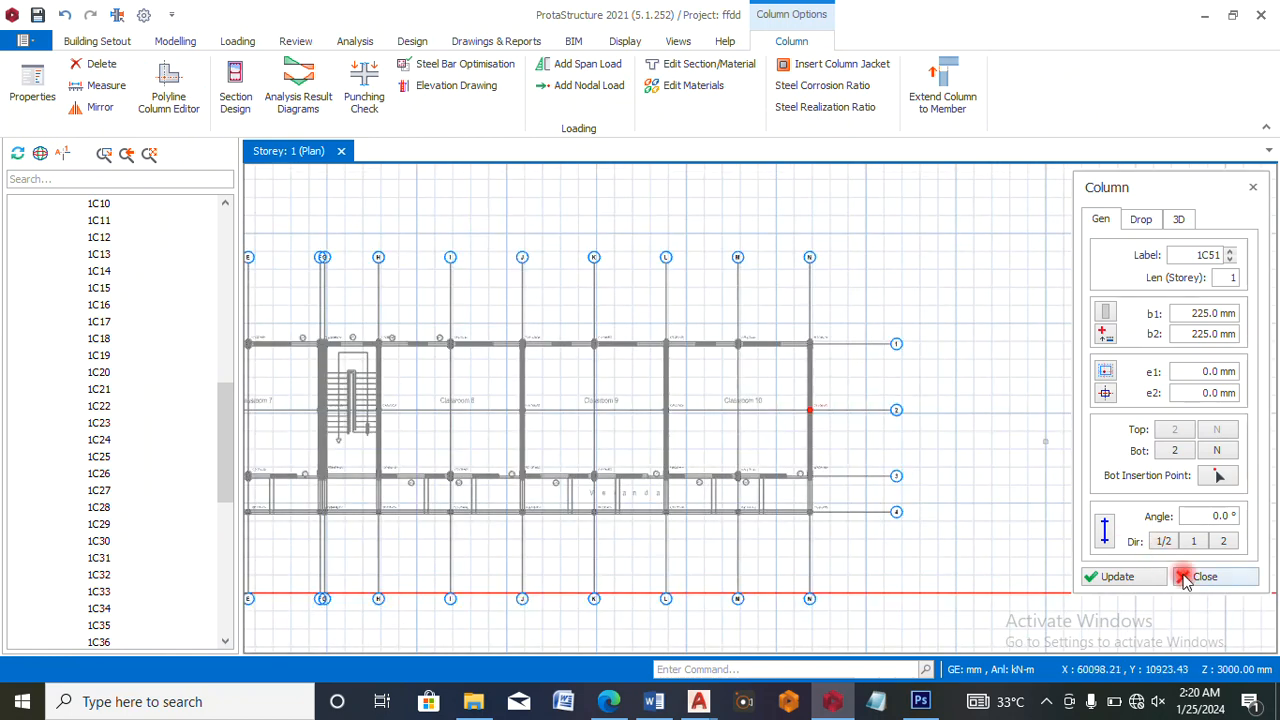
scroll(486, 524, "up", 2)
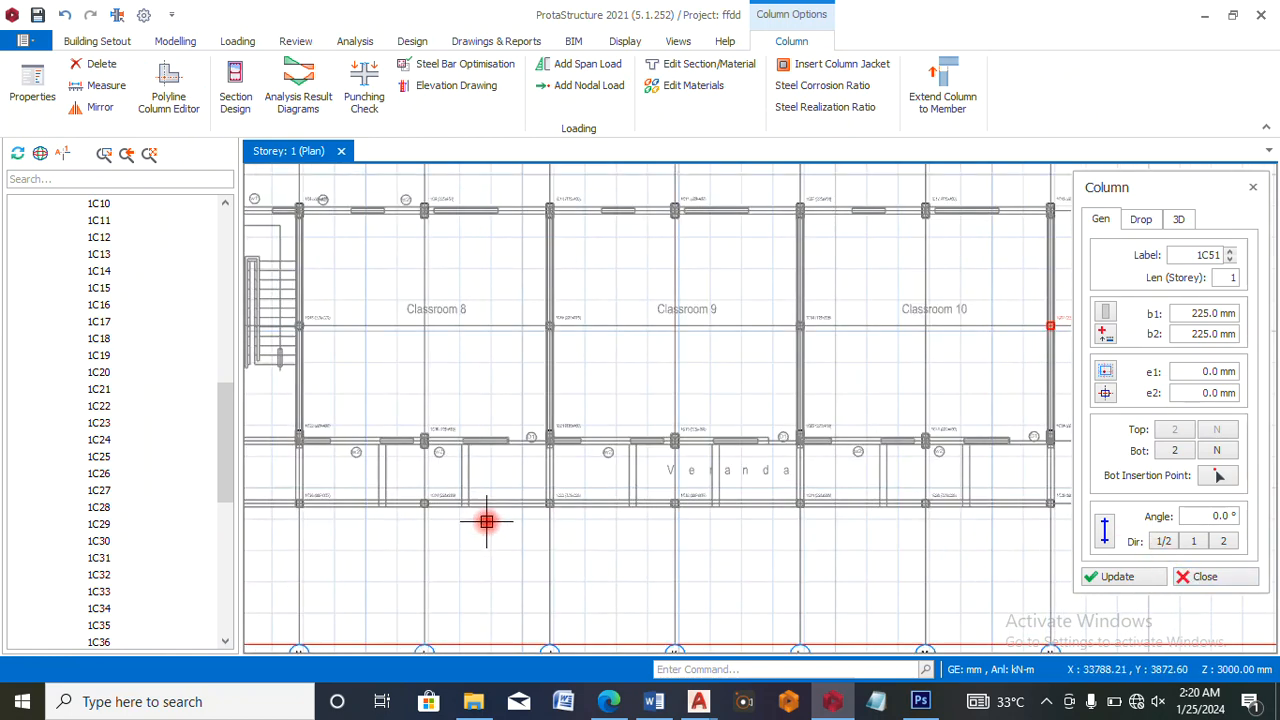
left_click(1212, 577)
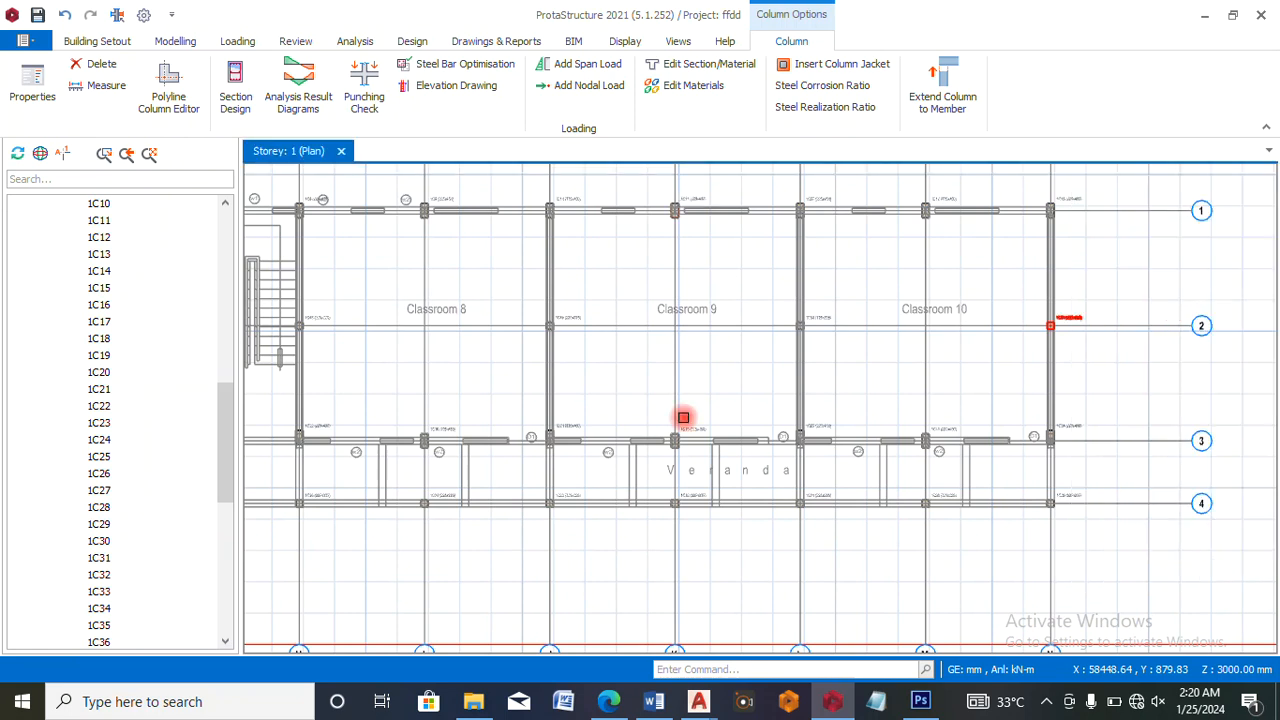
scroll(790, 400, "down", 4)
scroll(748, 392, "down", 2)
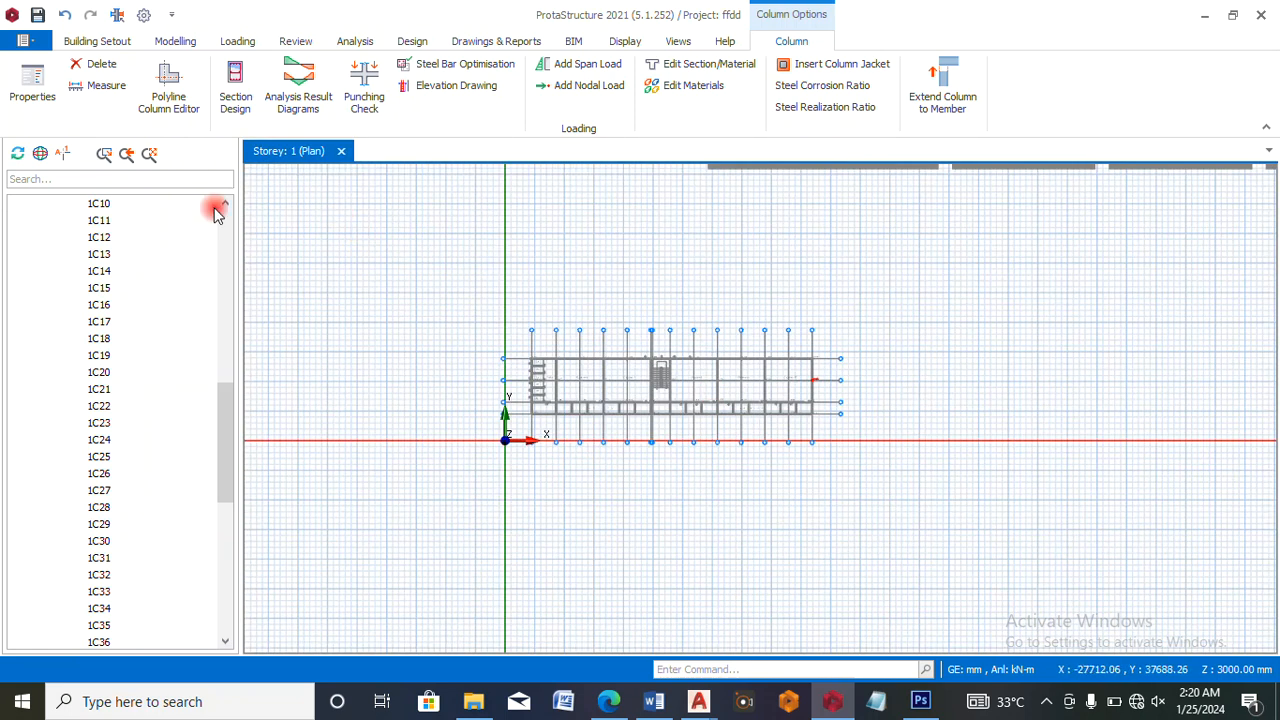
- Set the beam section to 225 mm wide by 450 mm deep and insert beams along axis A from axis 1 to axis 4
left_click(172, 41)
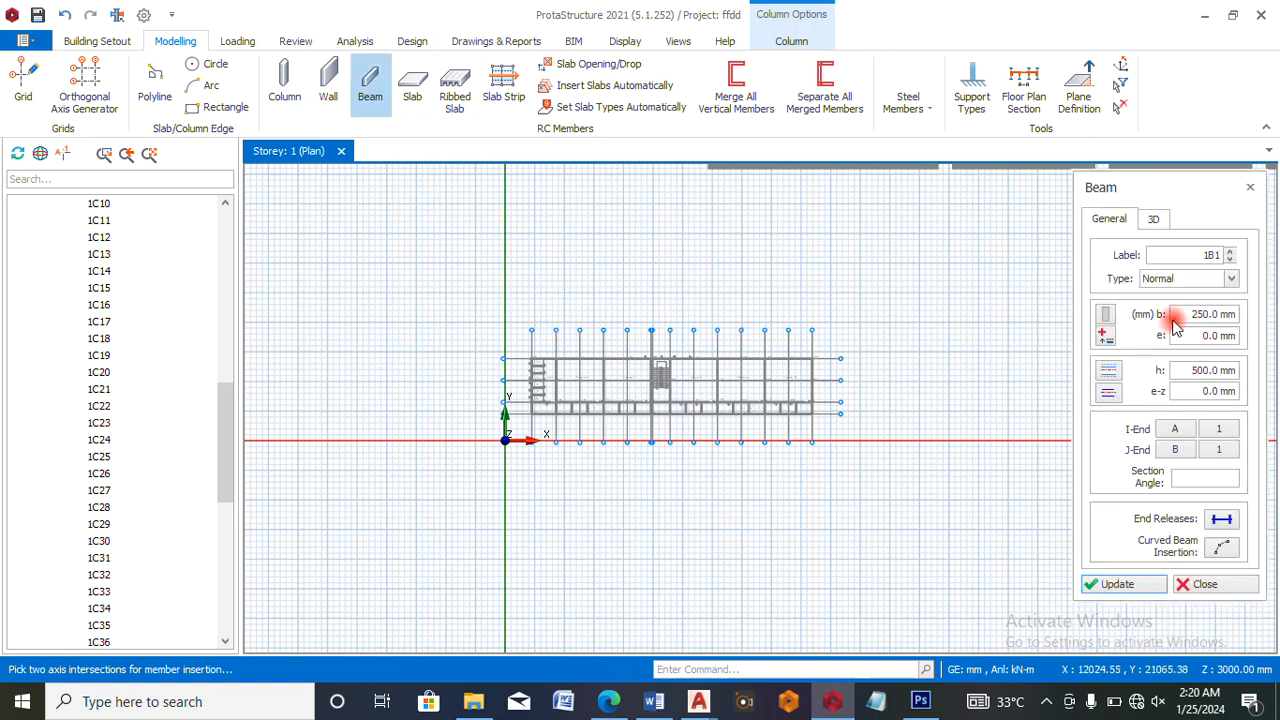
left_click_drag(1222, 314, 1170, 314)
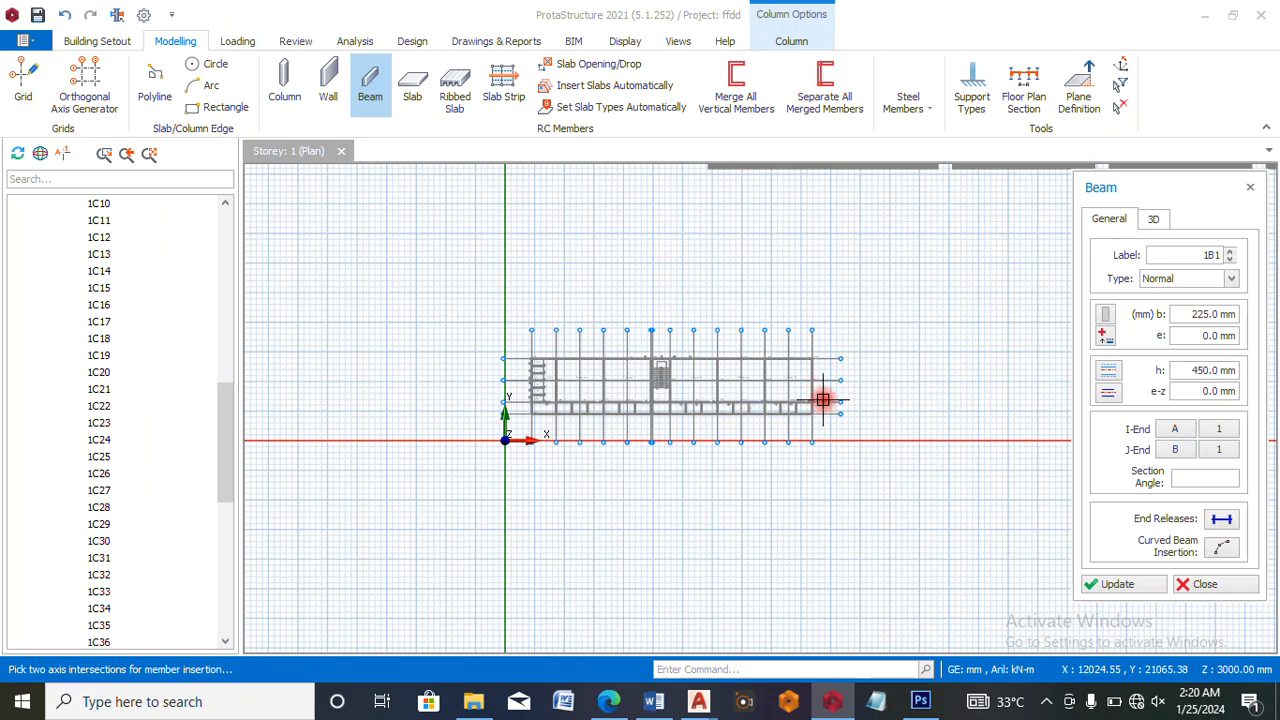
scroll(543, 371, "up", 4)
left_click(484, 314)
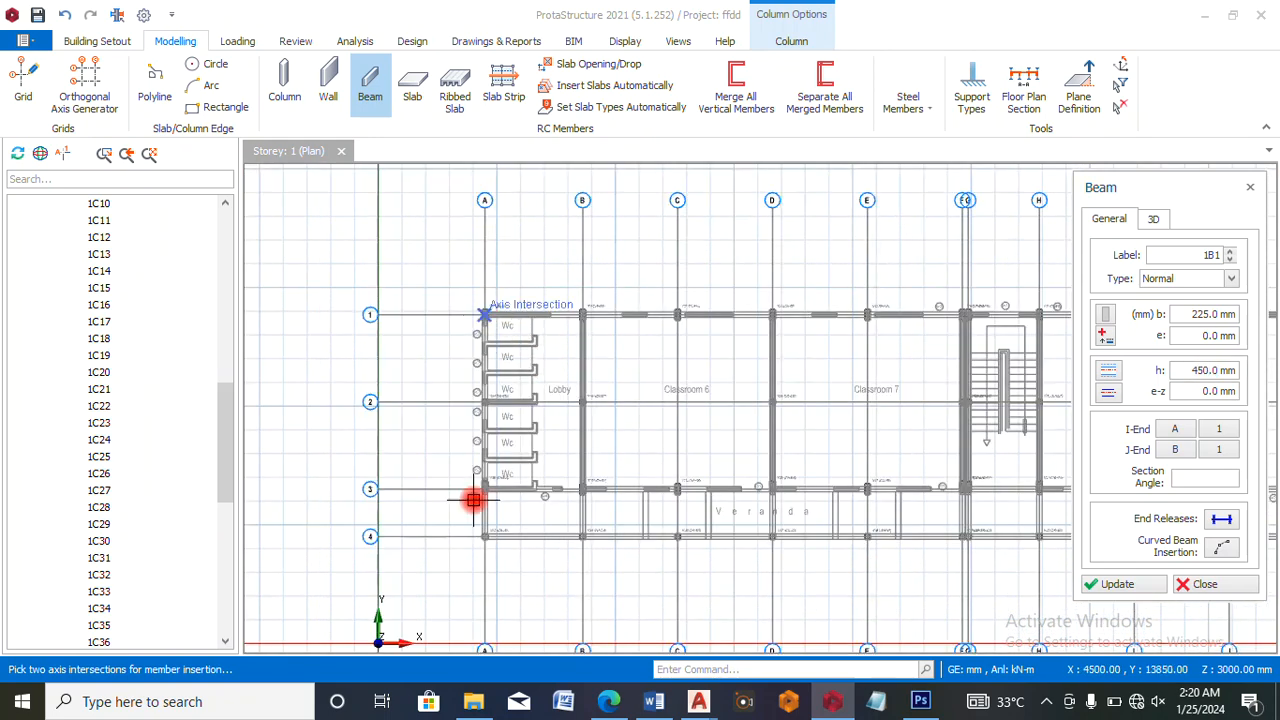
left_click(473, 500)
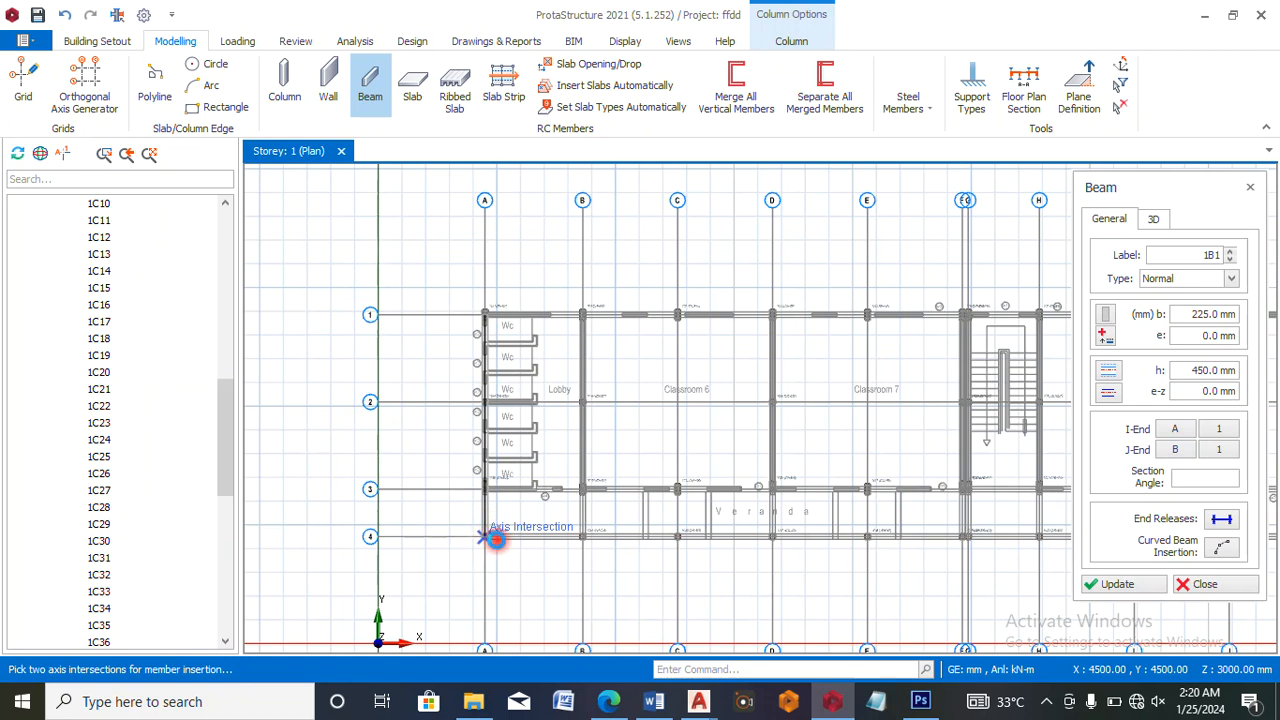
left_click(496, 539)
scroll(496, 539, "up", 1)
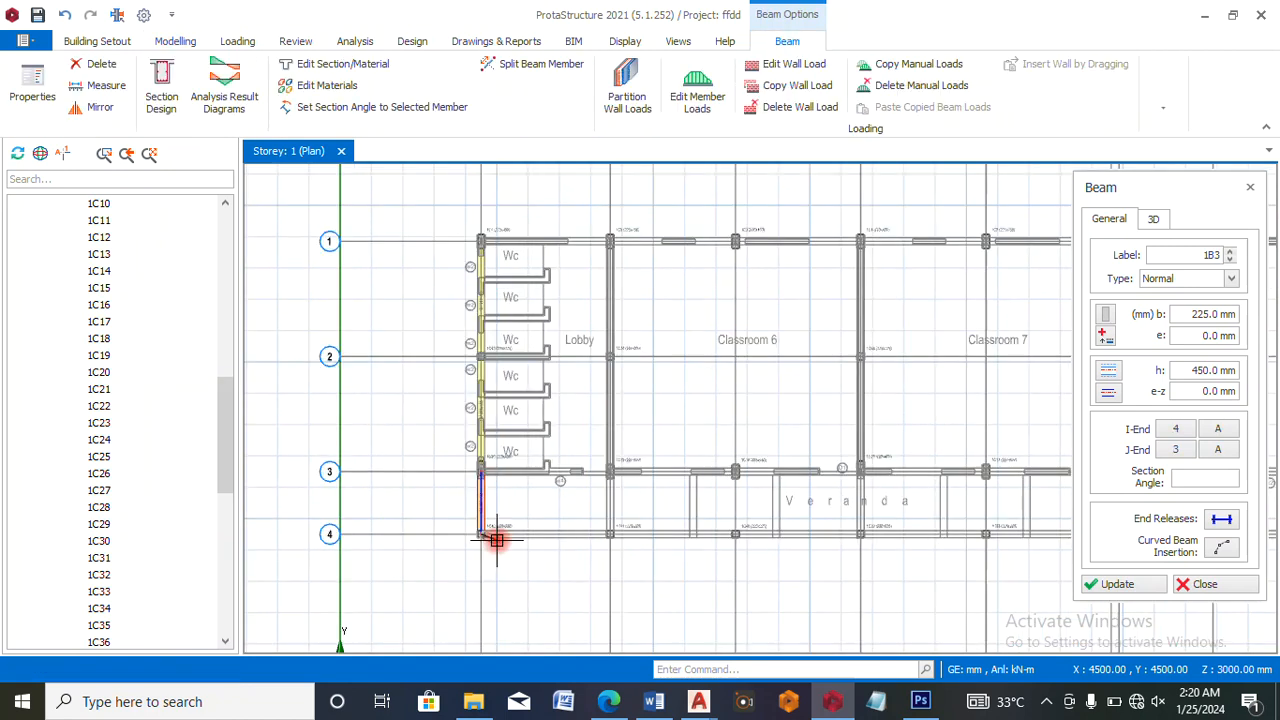
right_click(556, 372)
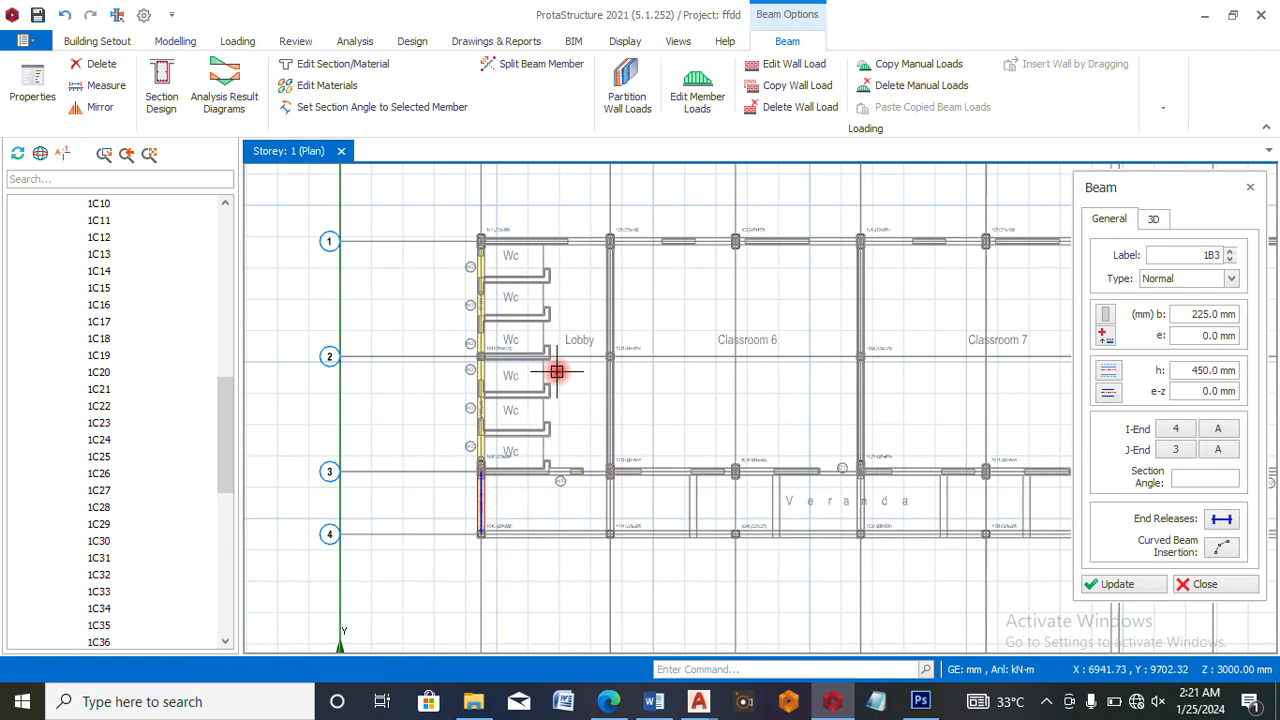
- Insert 225 x 450 mm beams along axes B and D, each from axis 1 to axis 3
left_click(611, 243)
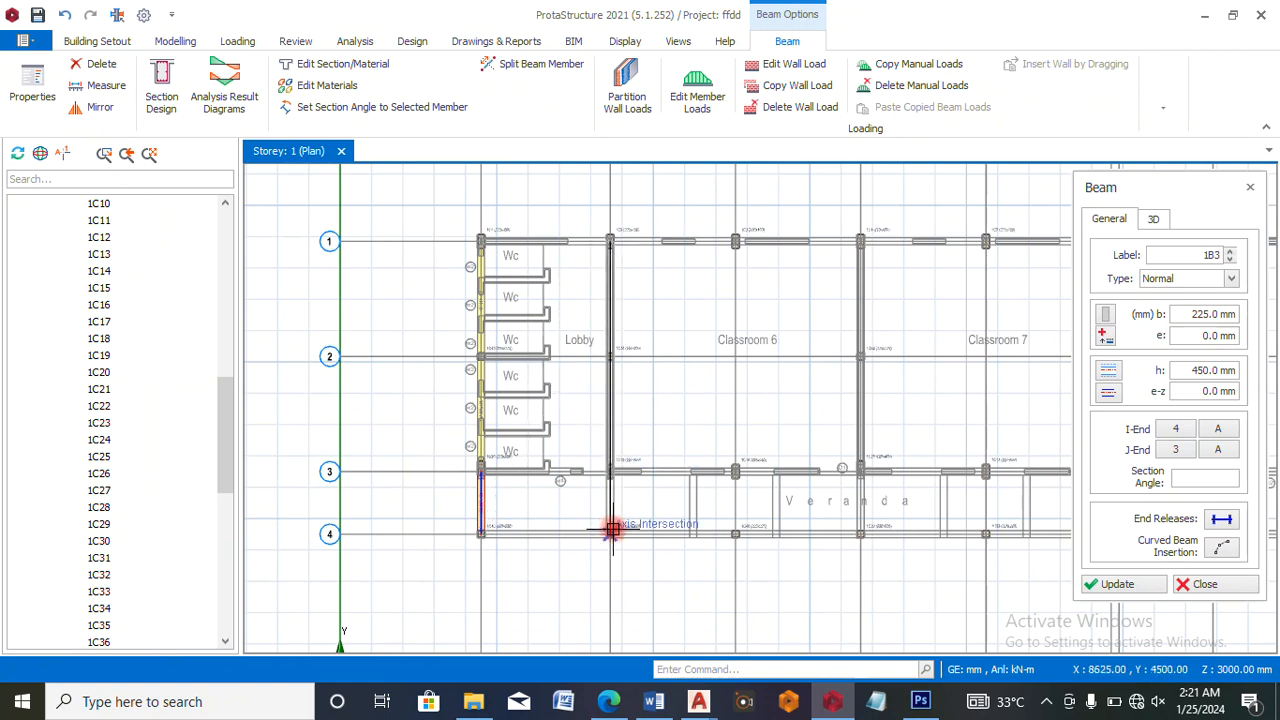
left_click(612, 476)
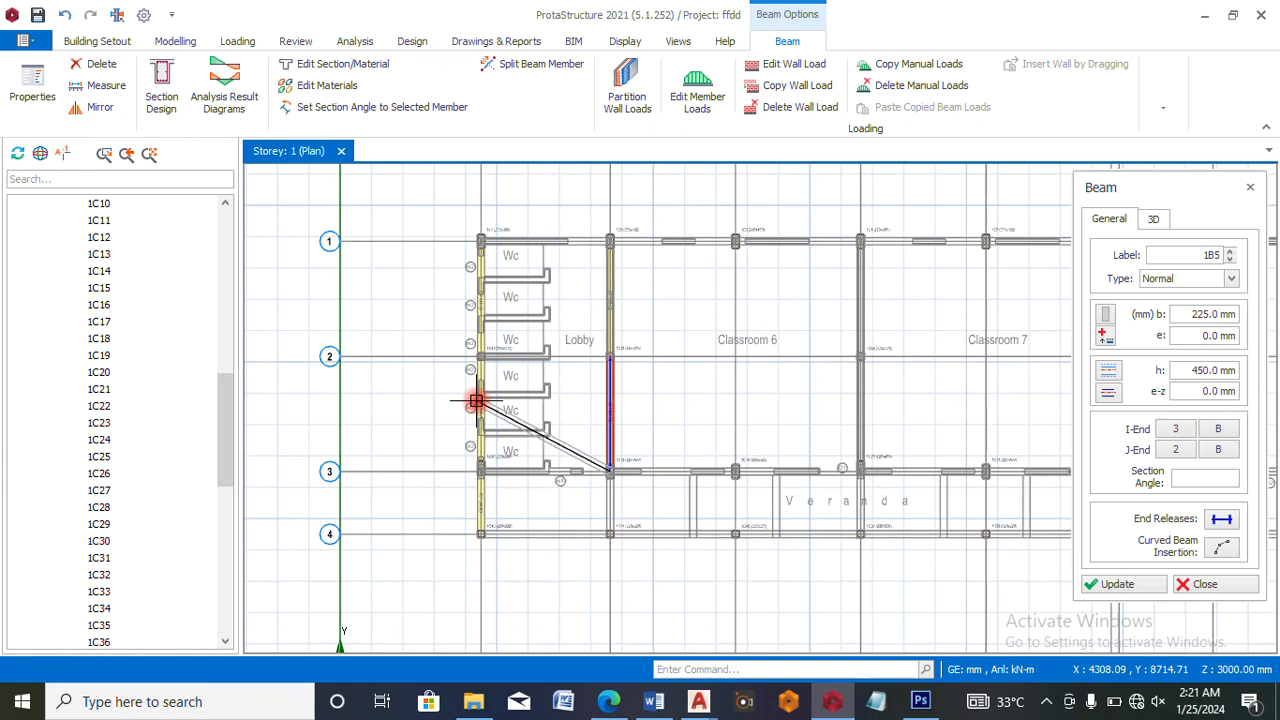
left_click(862, 241)
scroll(774, 366, "down", 3)
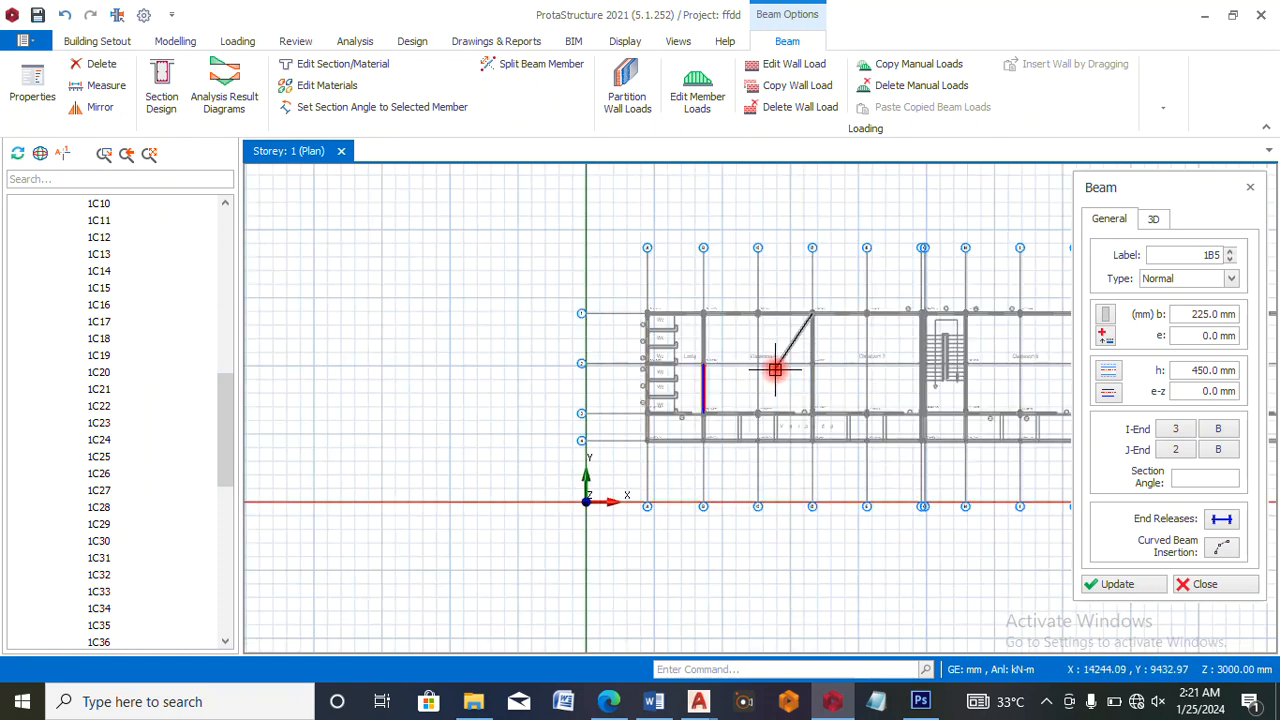
scroll(818, 408, "up", 5)
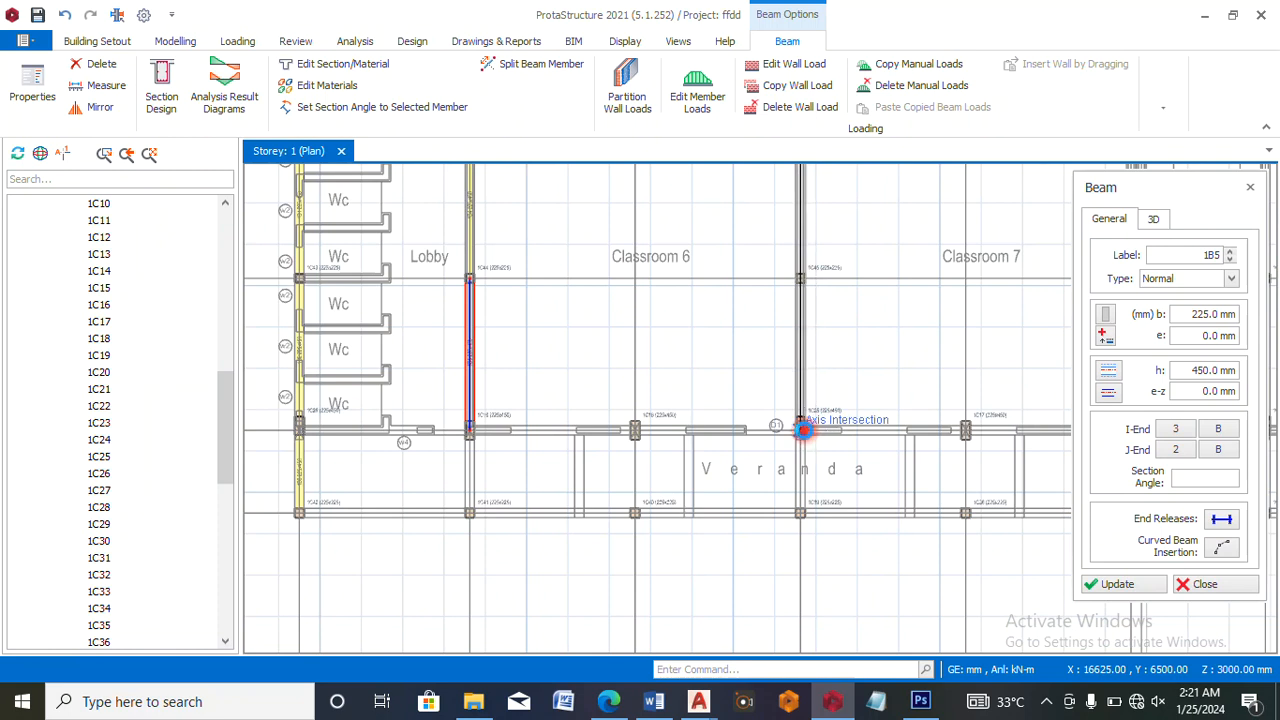
left_click(806, 436)
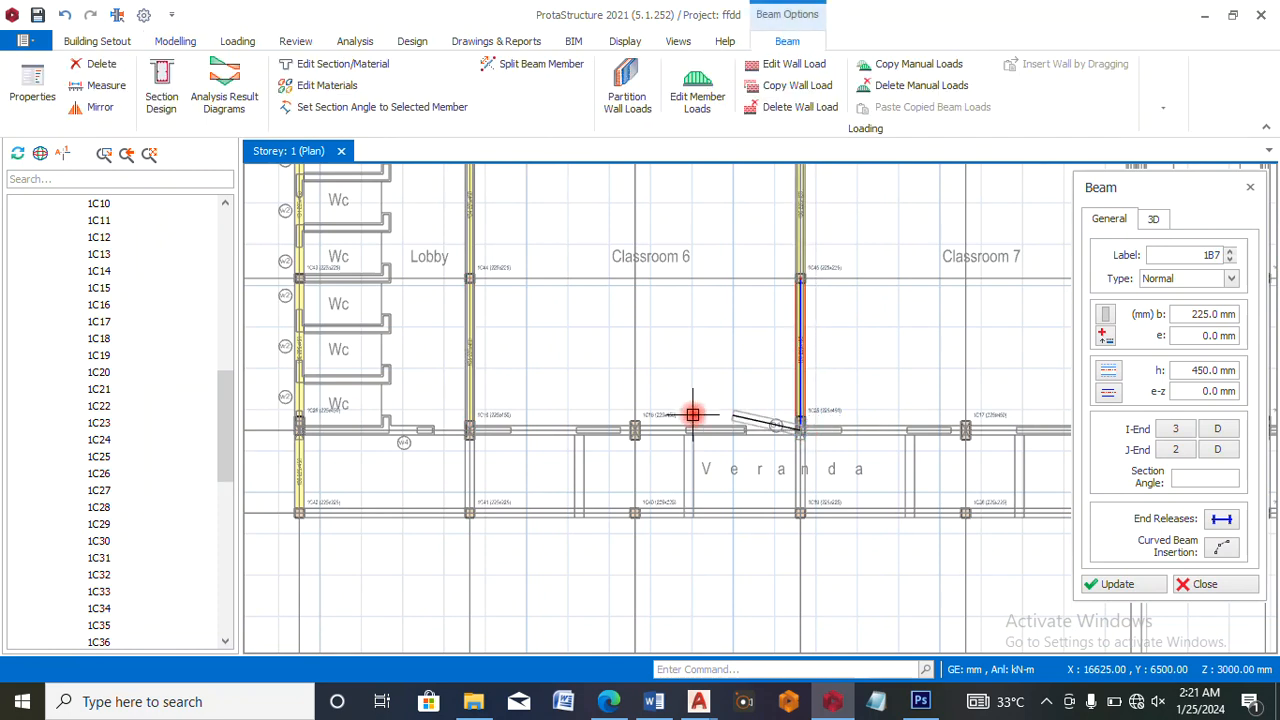
- Try to insert a 225 x 450 mm beam along the wall between Classroom 7 and the staircase, from axis 1 to axis 4
scroll(690, 416, "down", 5)
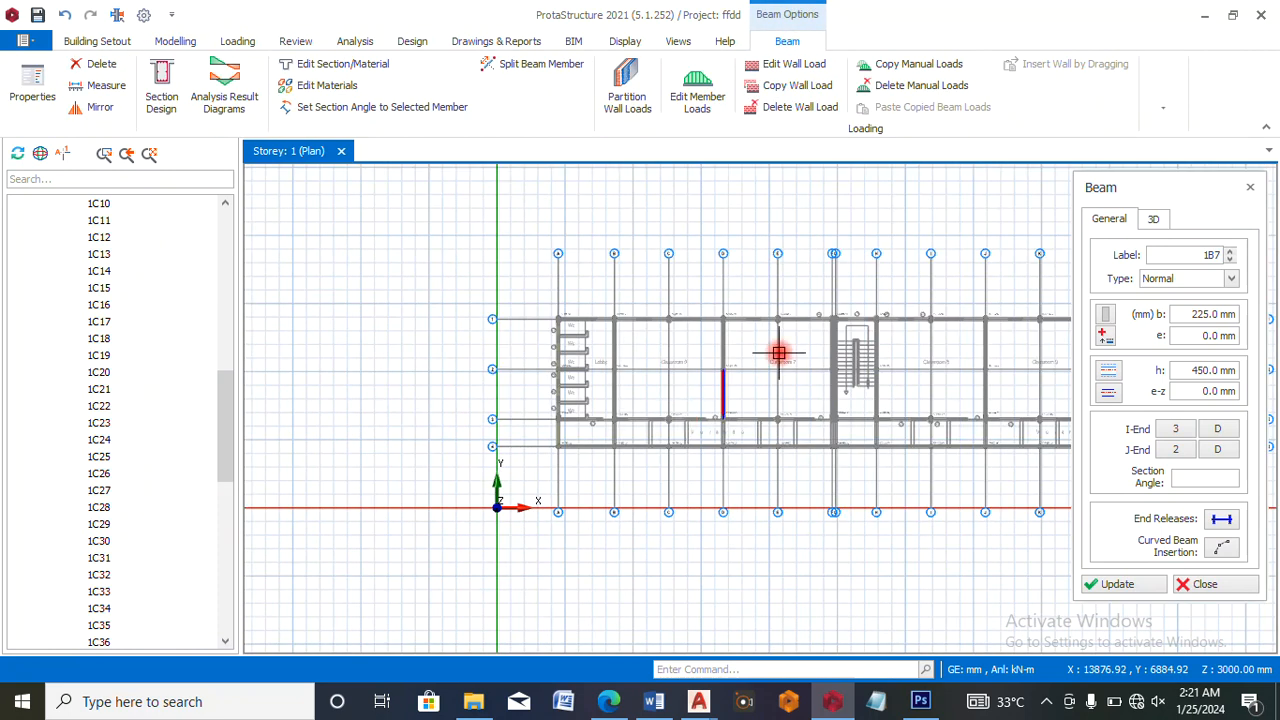
scroll(829, 357, "up", 3)
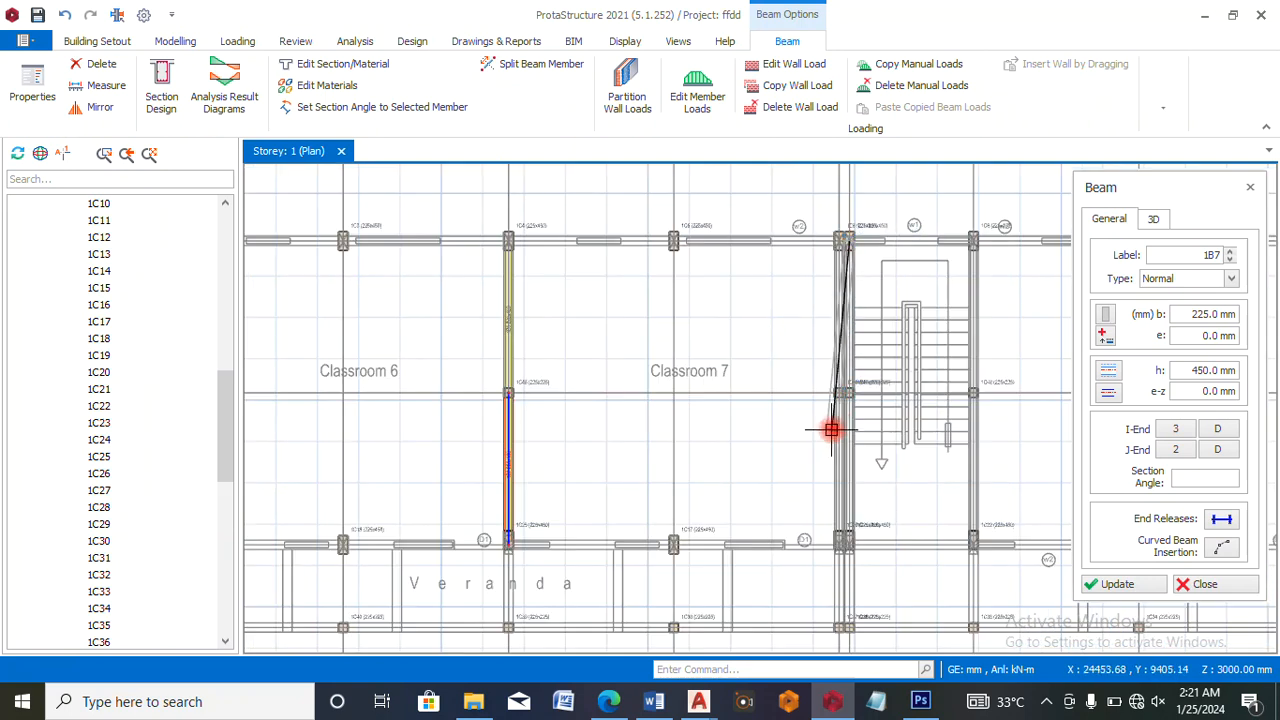
scroll(840, 510, "down", 3)
scroll(834, 503, "up", 5)
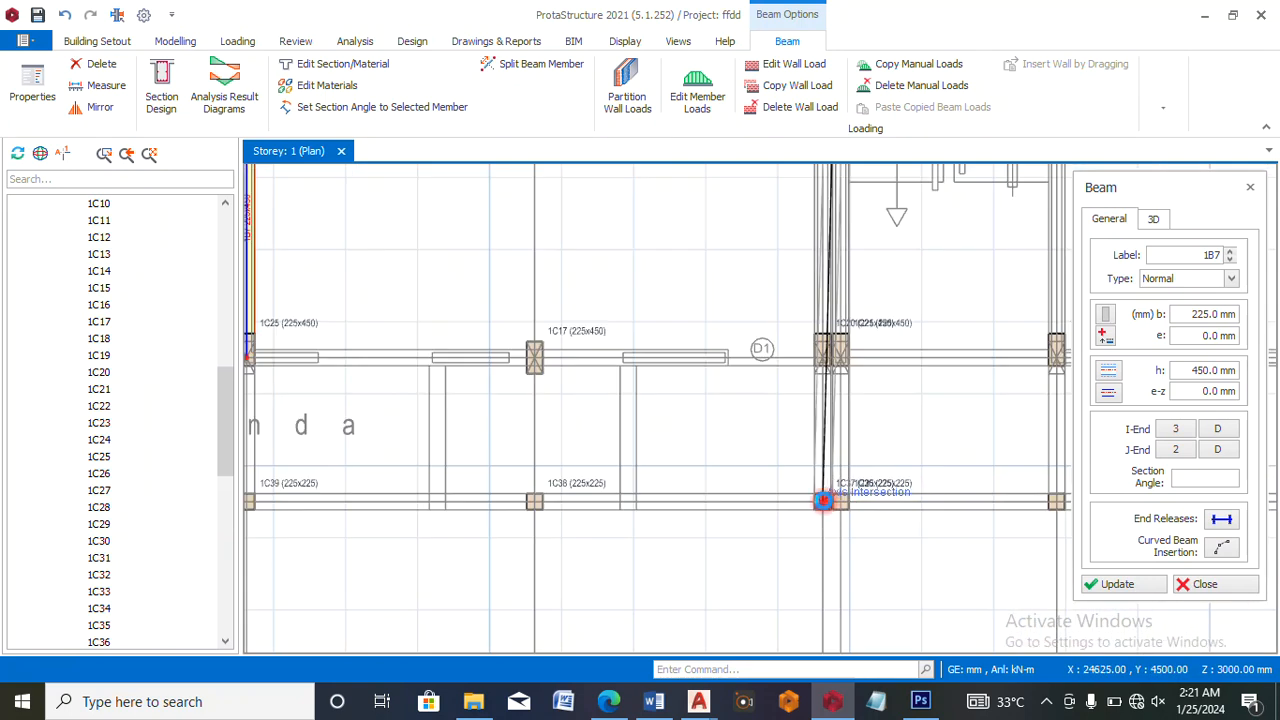
left_click(823, 502)
scroll(808, 505, "down", 3)
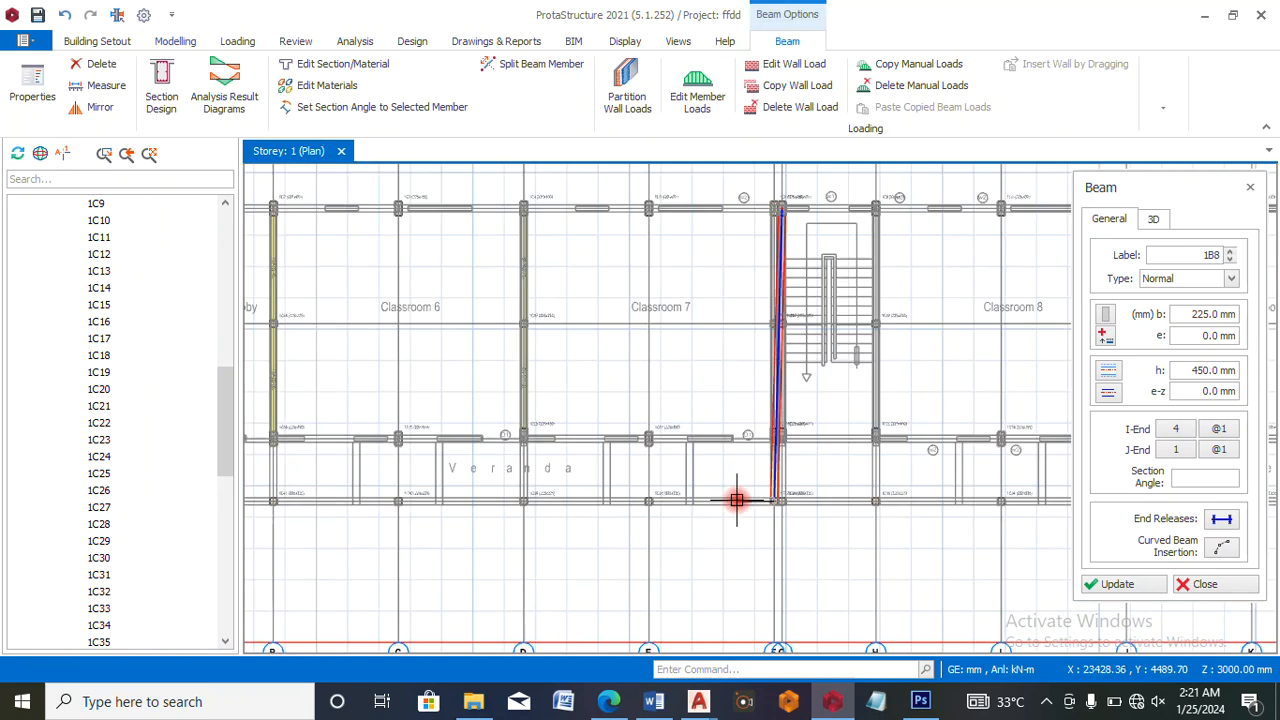
scroll(780, 495, "up", 2)
scroll(752, 330, "up", 2)
scroll(749, 380, "down", 3)
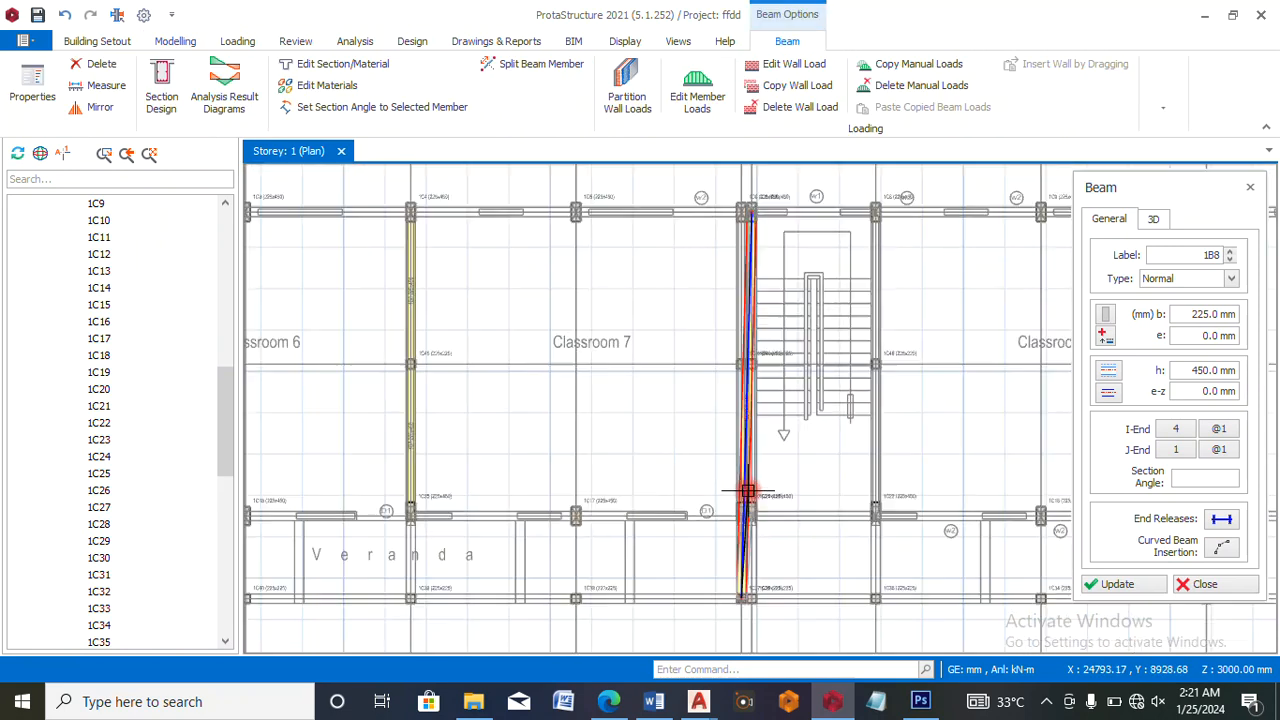
scroll(748, 289, "up", 3)
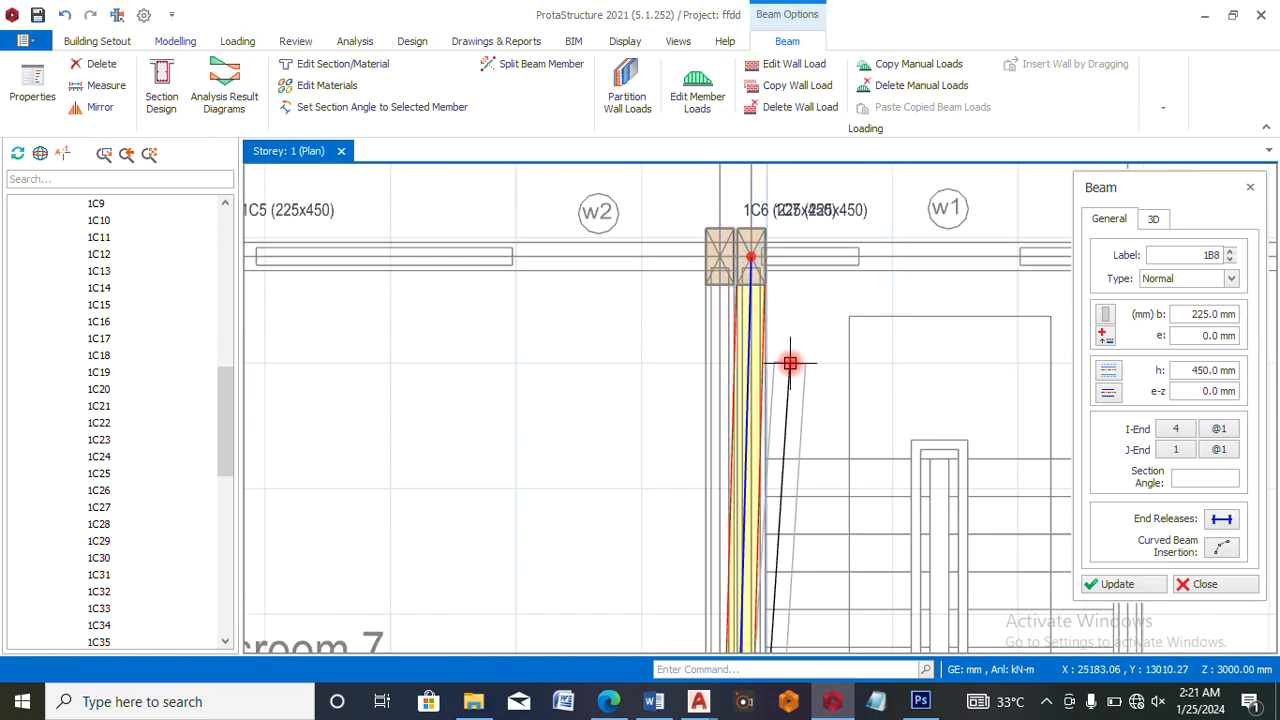
key("Escape")
key("Escape")
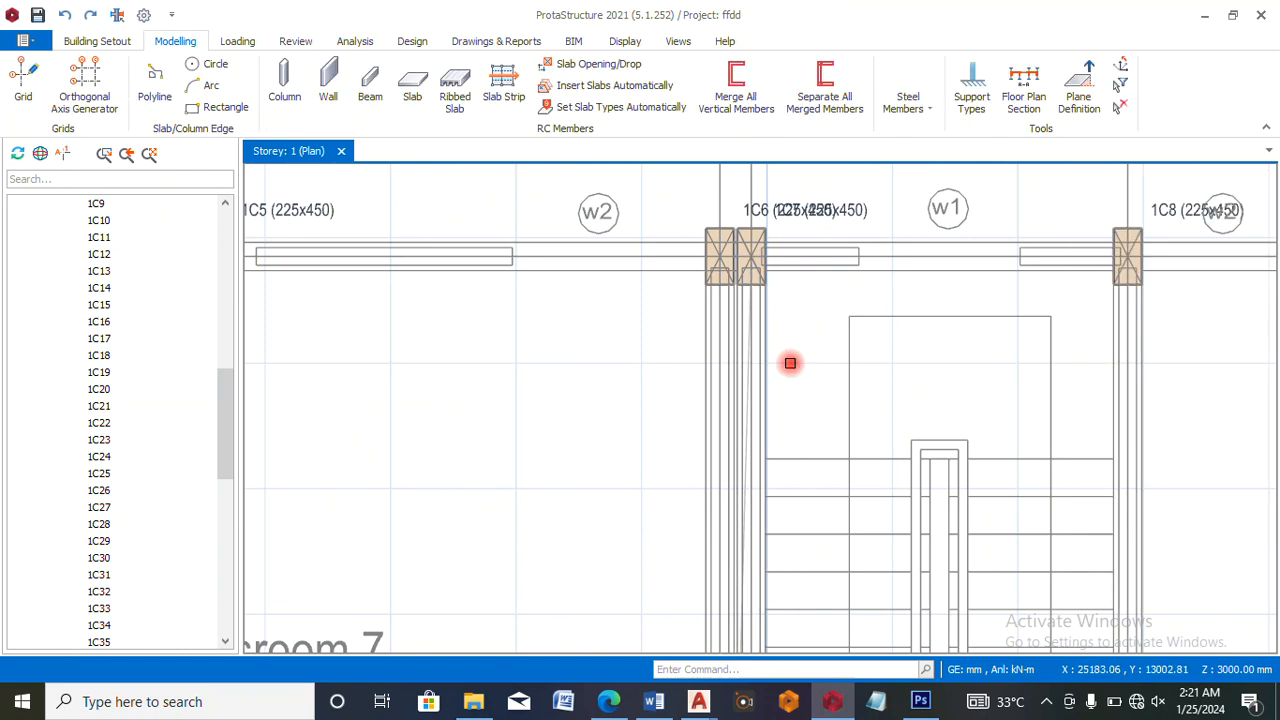
- Reuse the properties of the axis D beam to insert 225 x 450 mm beams along axis F from axis 1 to axis 4
scroll(860, 326, "down", 2)
scroll(869, 327, "down", 3)
scroll(603, 480, "up", 3)
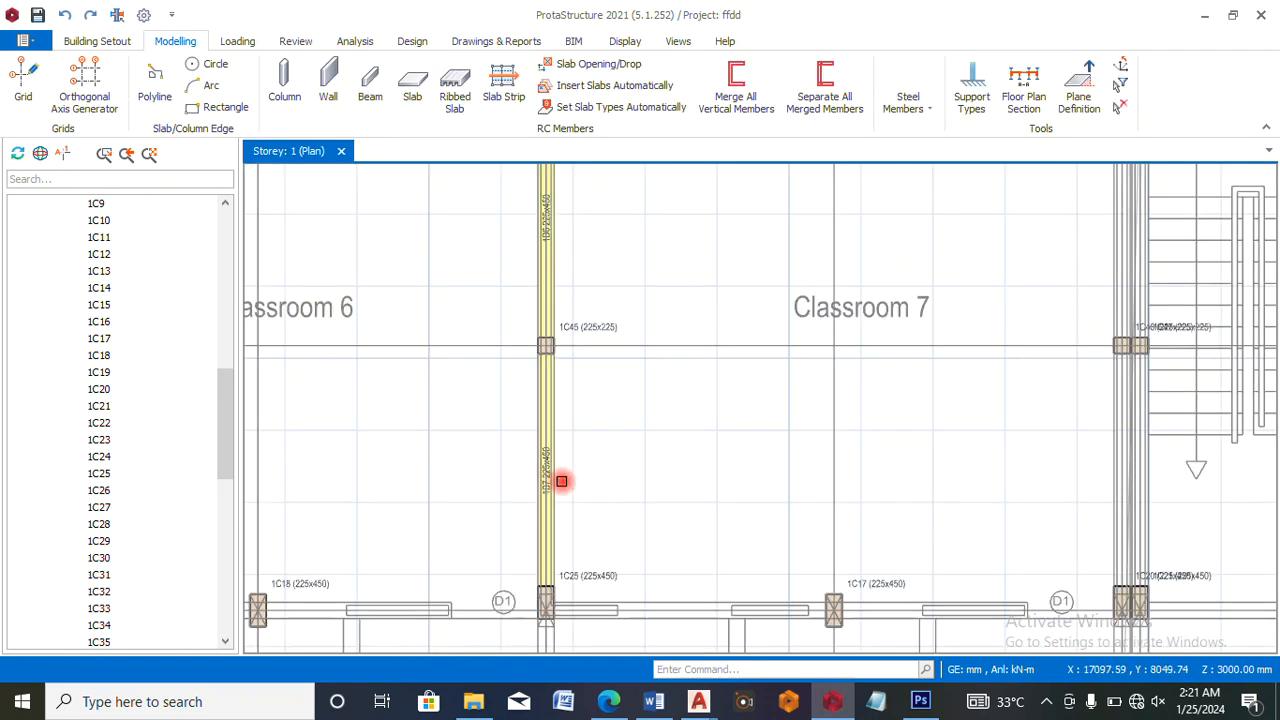
left_click(545, 470)
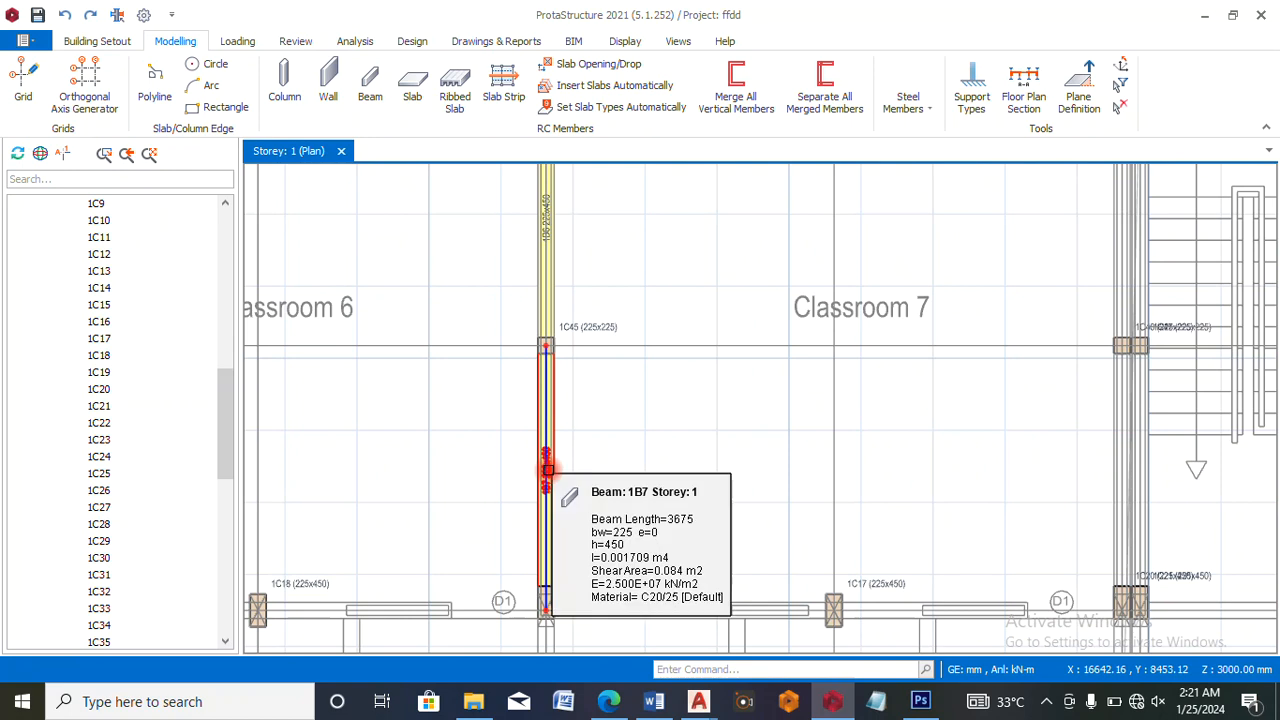
right_click(548, 470)
left_click(648, 12)
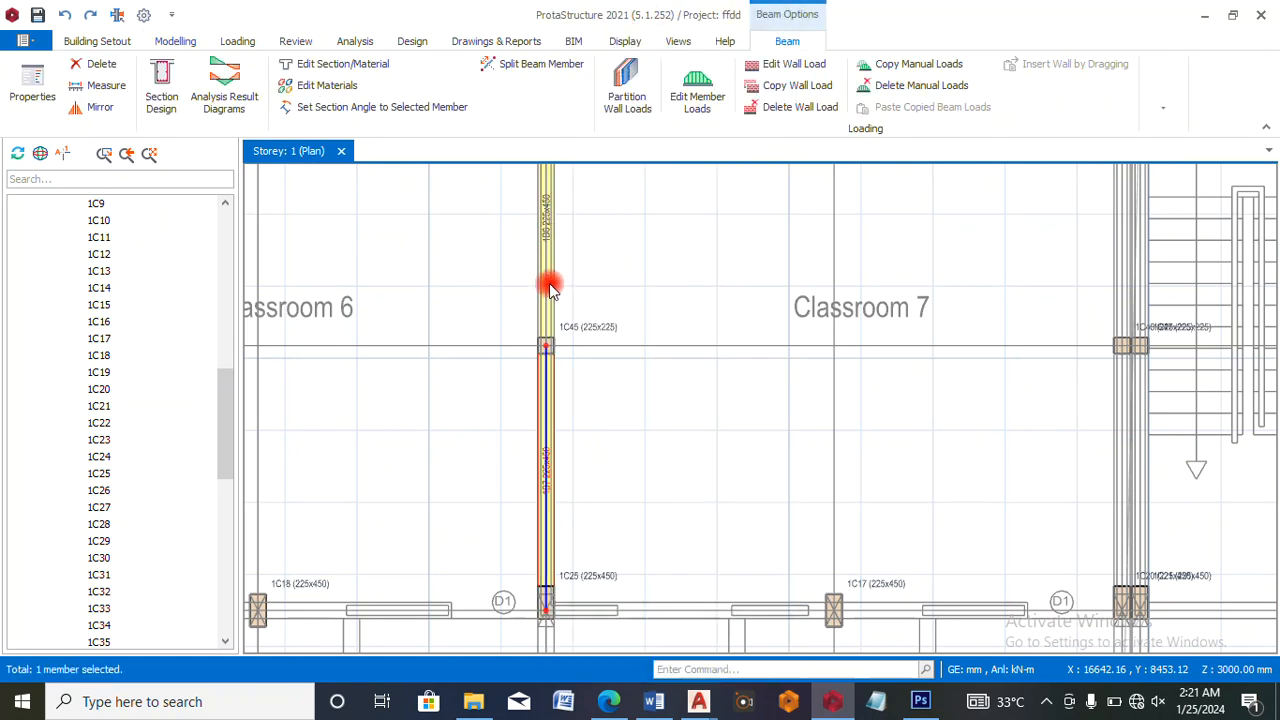
scroll(556, 287, "down", 3)
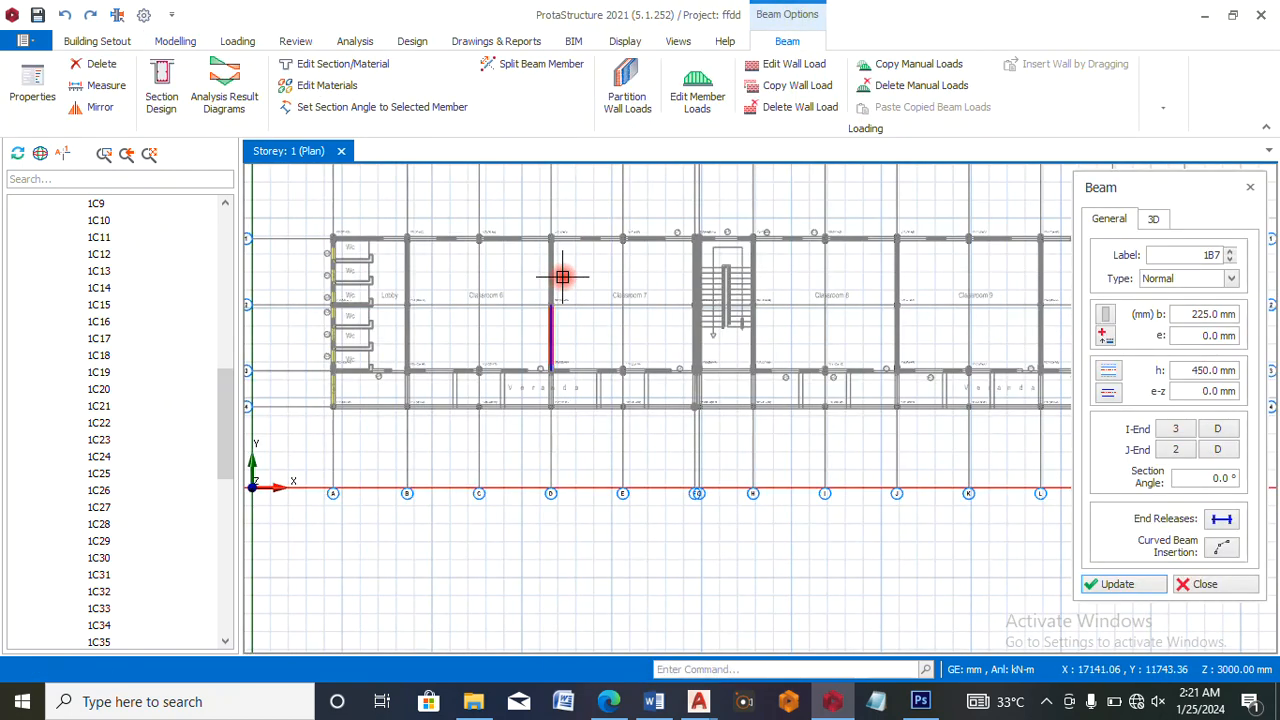
scroll(690, 240, "up", 5)
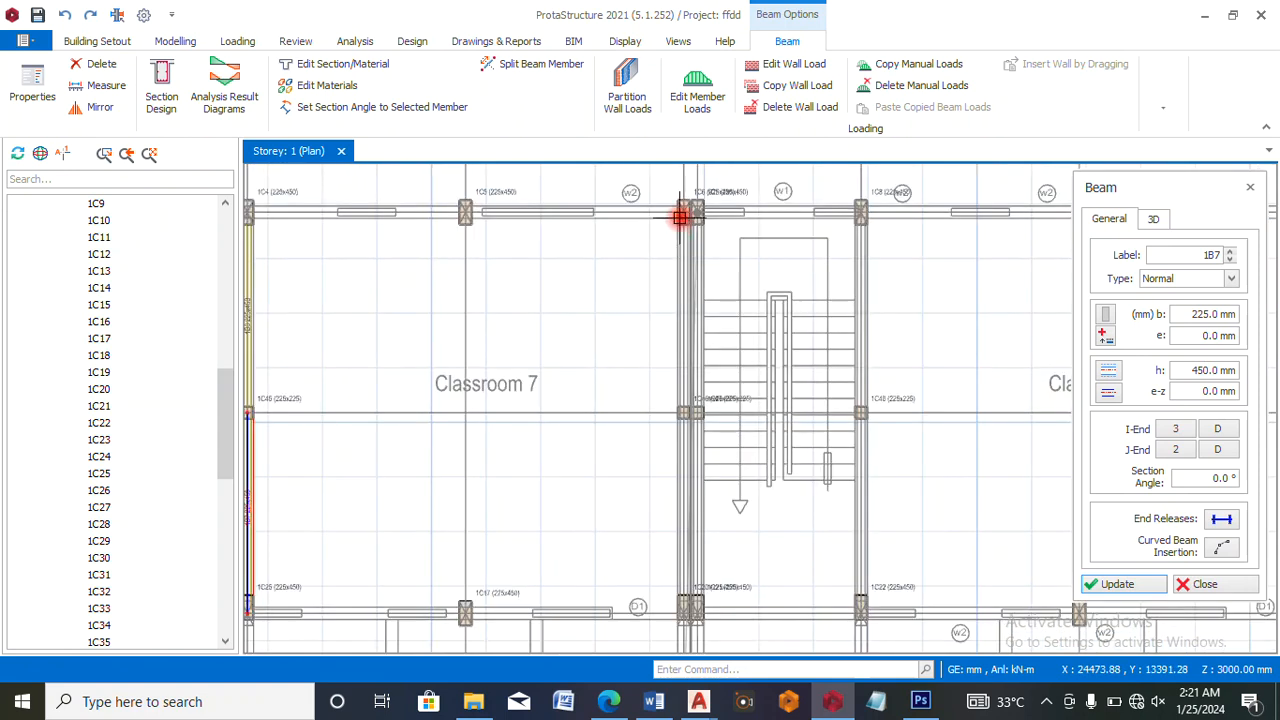
scroll(590, 250, "down", 3)
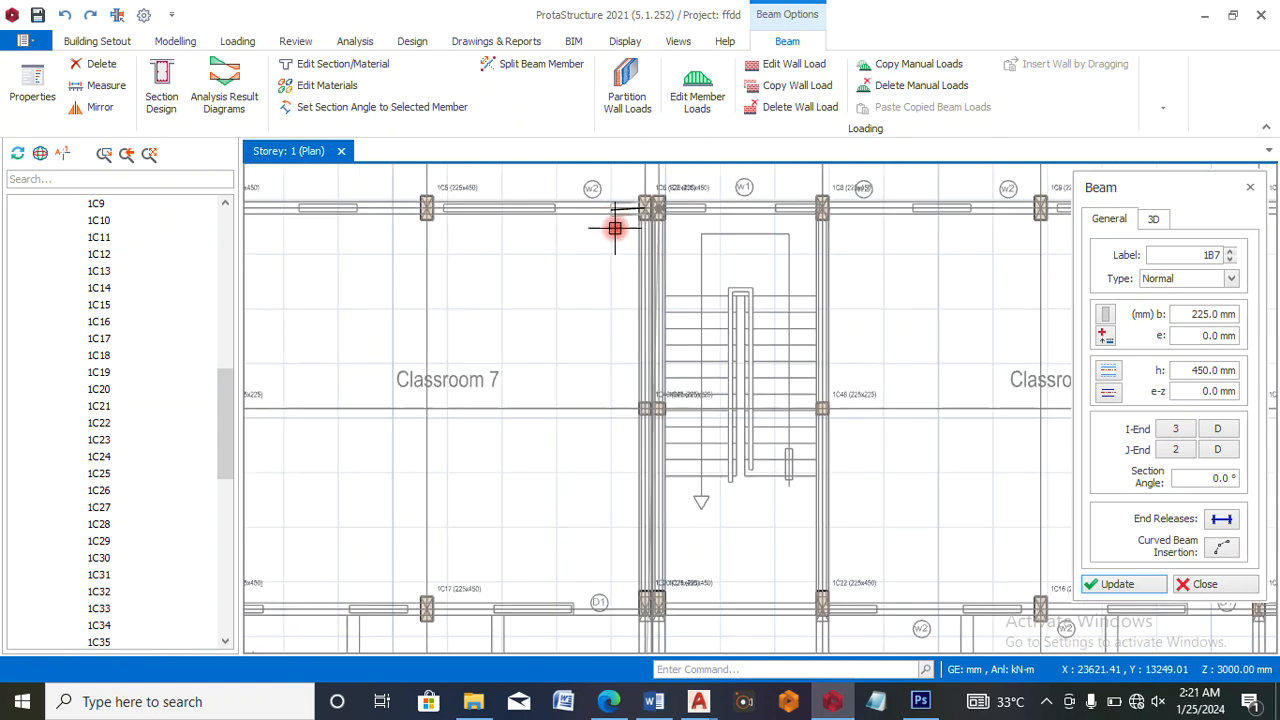
scroll(627, 441, "down", 3)
scroll(634, 300, "up", 8)
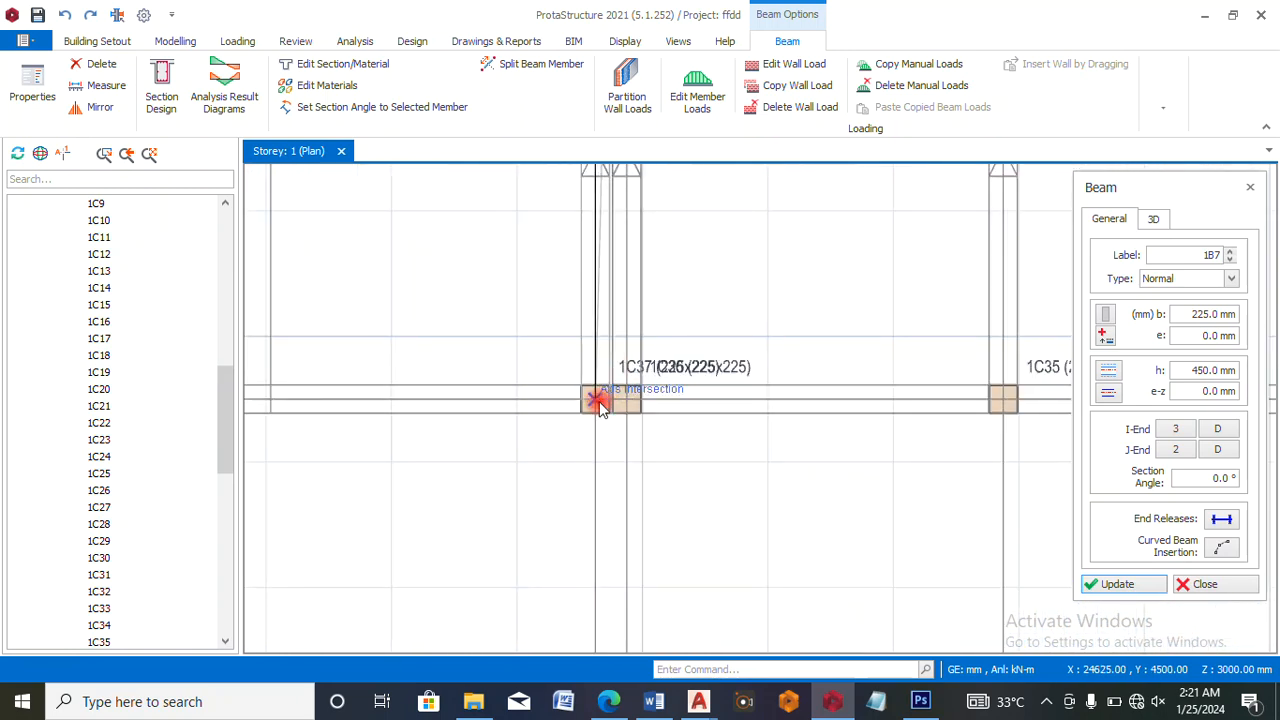
left_click(586, 399)
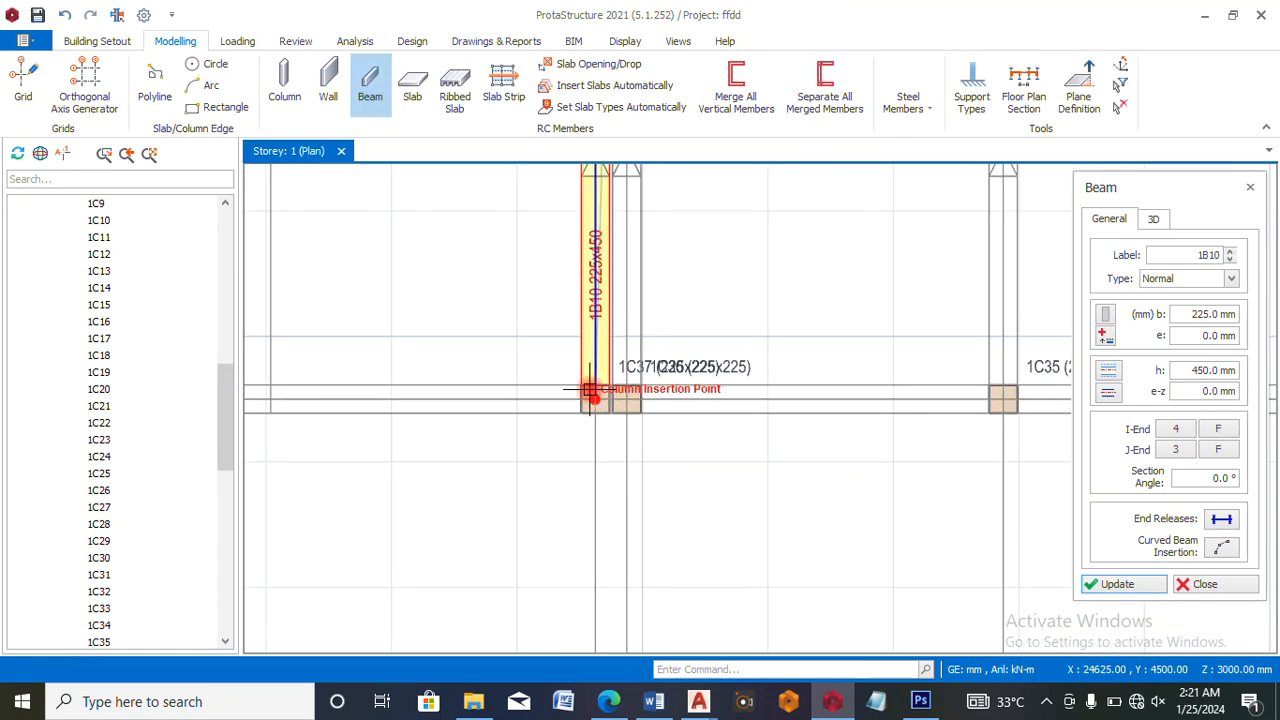
- Insert 225 x 450 mm beams along axes G and N from axis 1 to 4, and along H, J and L from axis 1 to 3
scroll(597, 460, "down", 3)
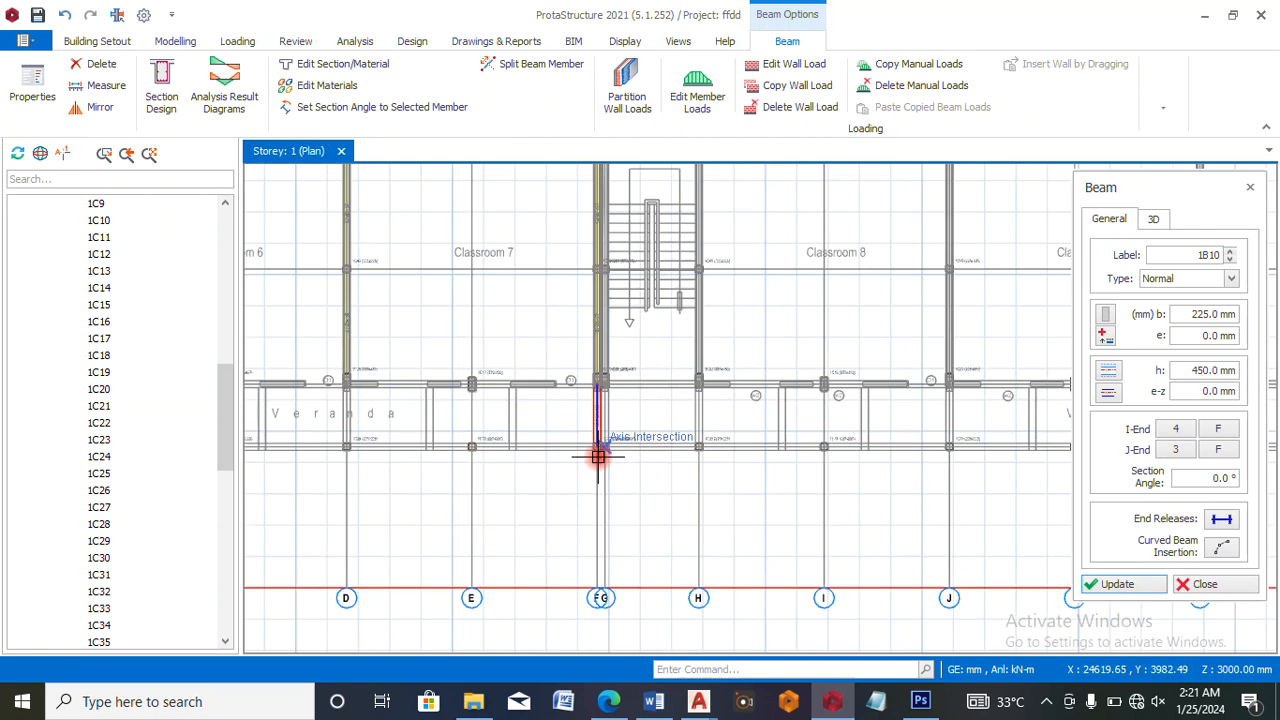
scroll(629, 223, "up", 3)
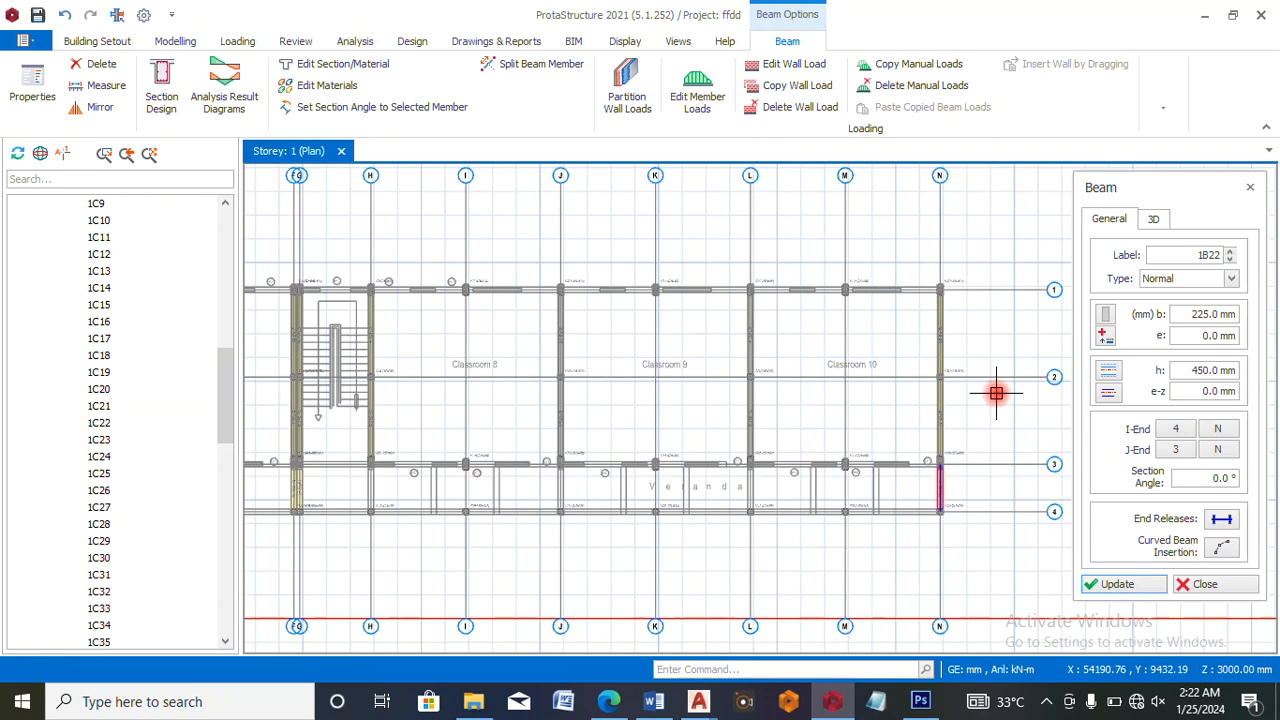
- Insert 225 x 450 mm beams along axis 1 from axis A to axis F
scroll(709, 391, "down", 3)
scroll(497, 376, "up", 4)
scroll(497, 376, "up", 2)
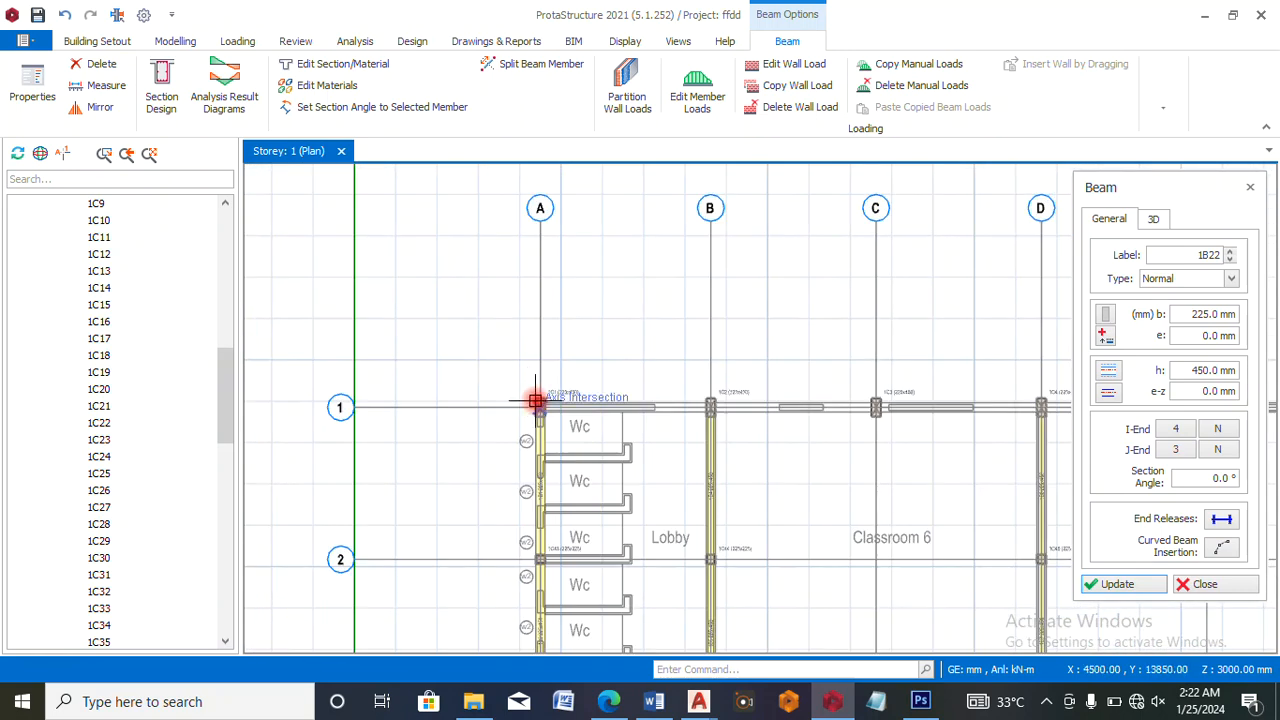
scroll(531, 398, "down", 4)
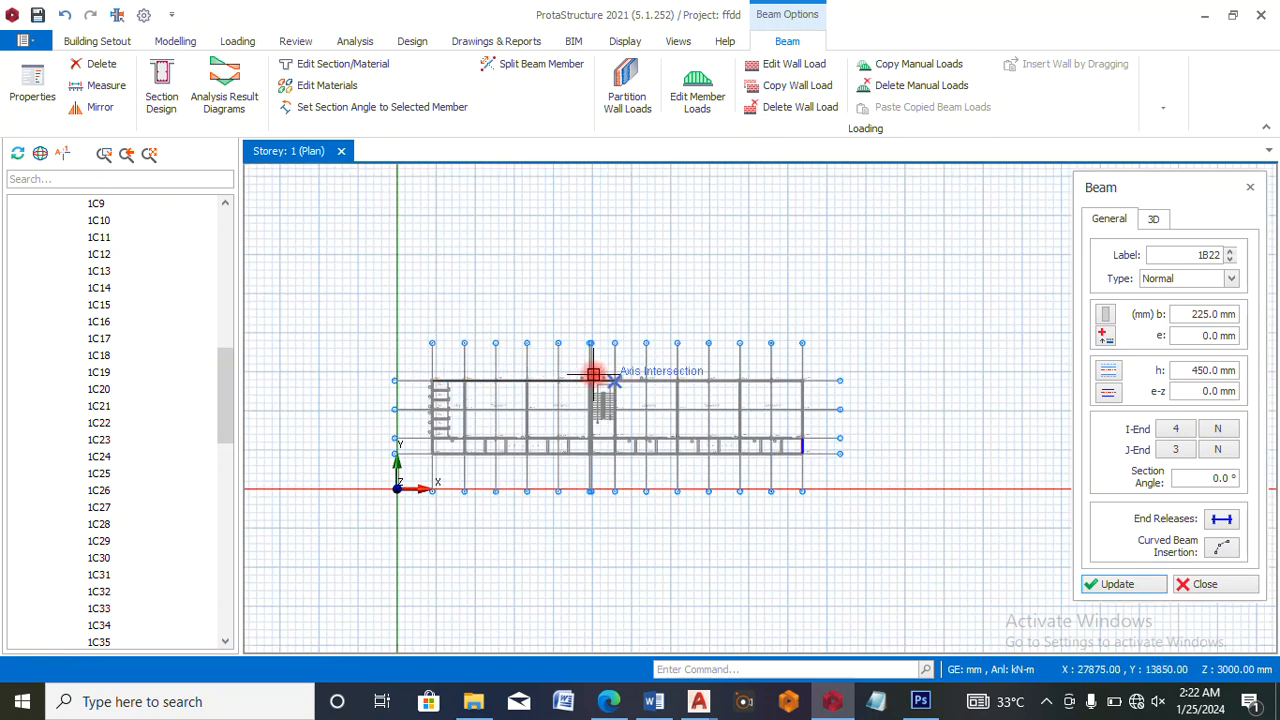
scroll(560, 386, "up", 4)
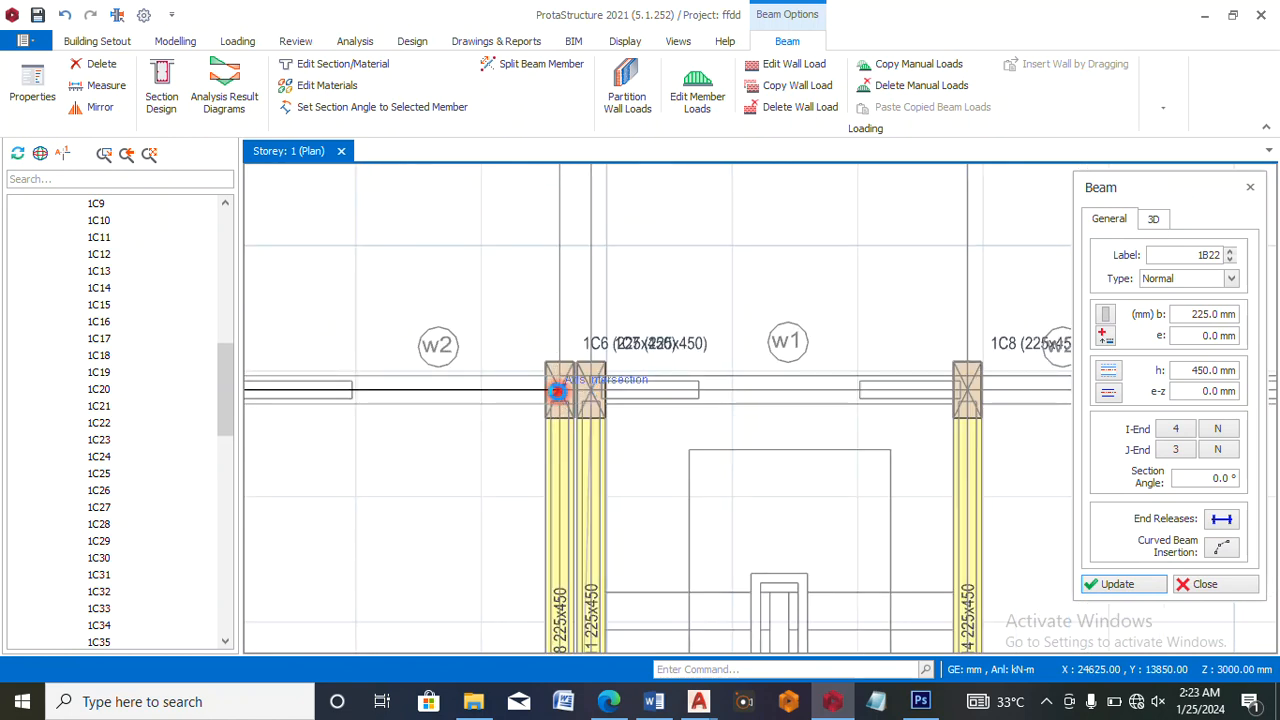
left_click(560, 395)
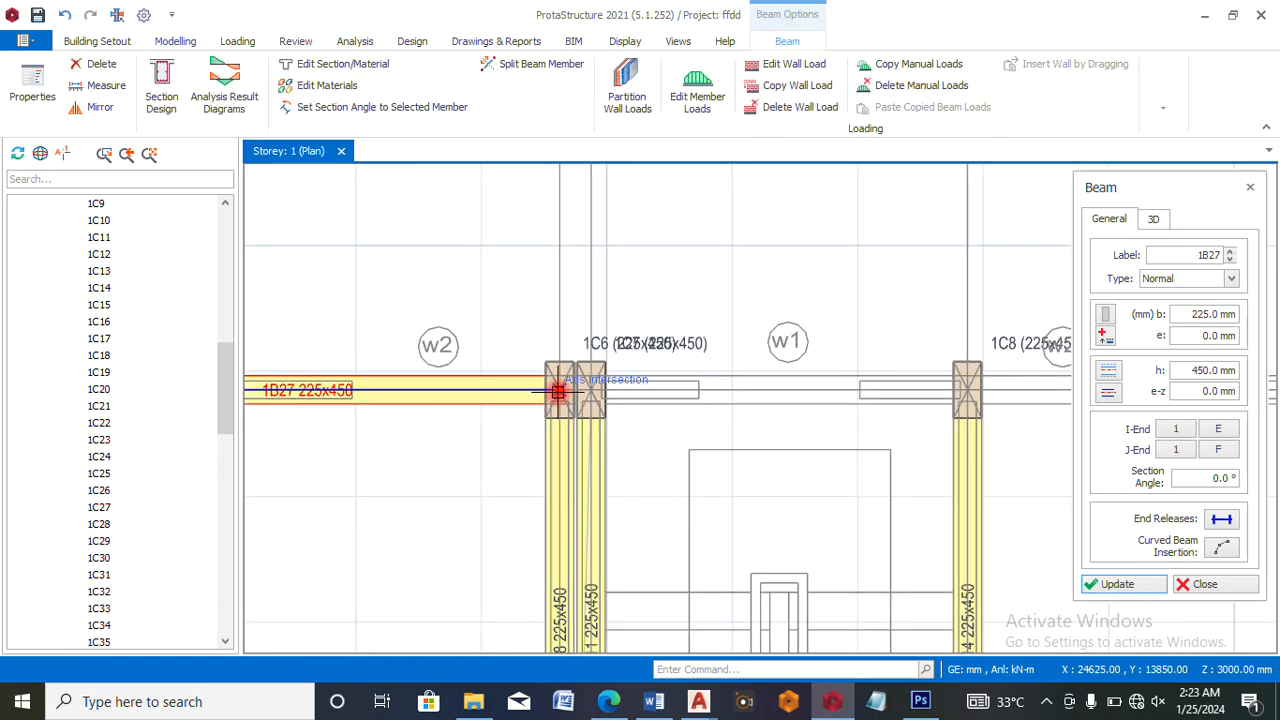
- Continue the 225 x 450 mm beams along axis 1 from axis G to axis N
scroll(567, 360, "up", 2)
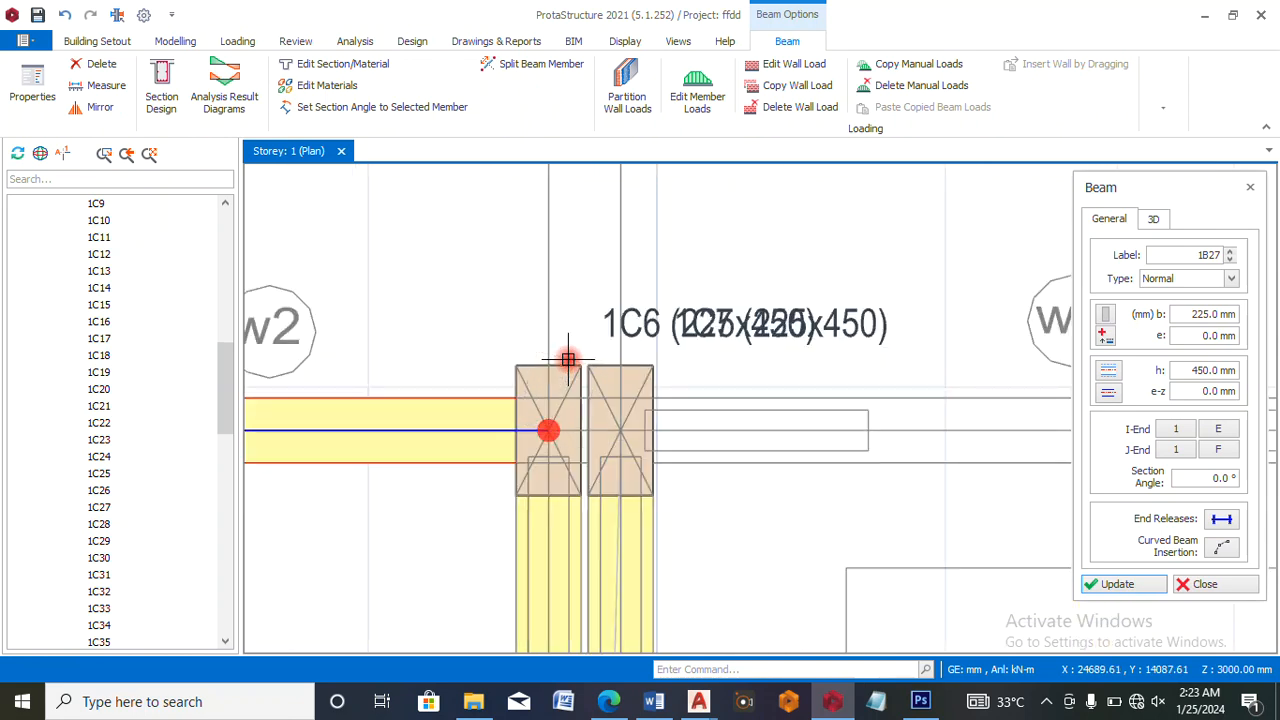
scroll(380, 344, "down", 5)
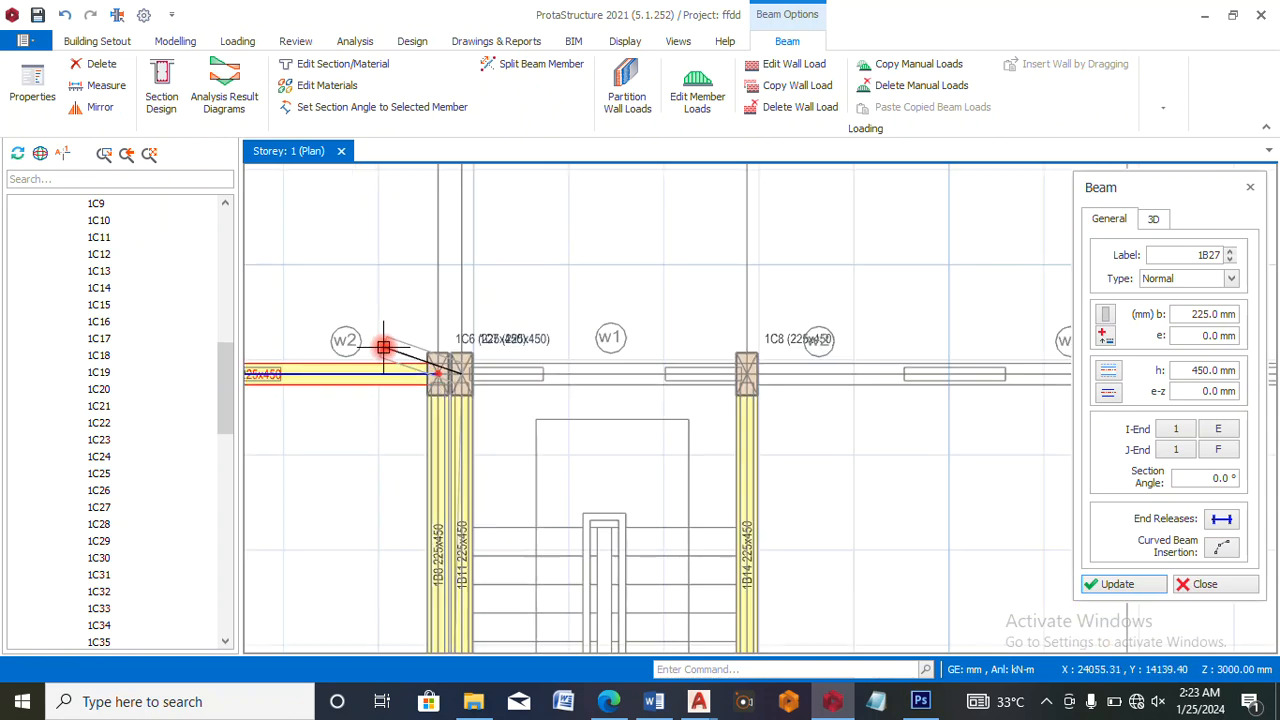
scroll(376, 345, "down", 2)
scroll(850, 350, "up", 1)
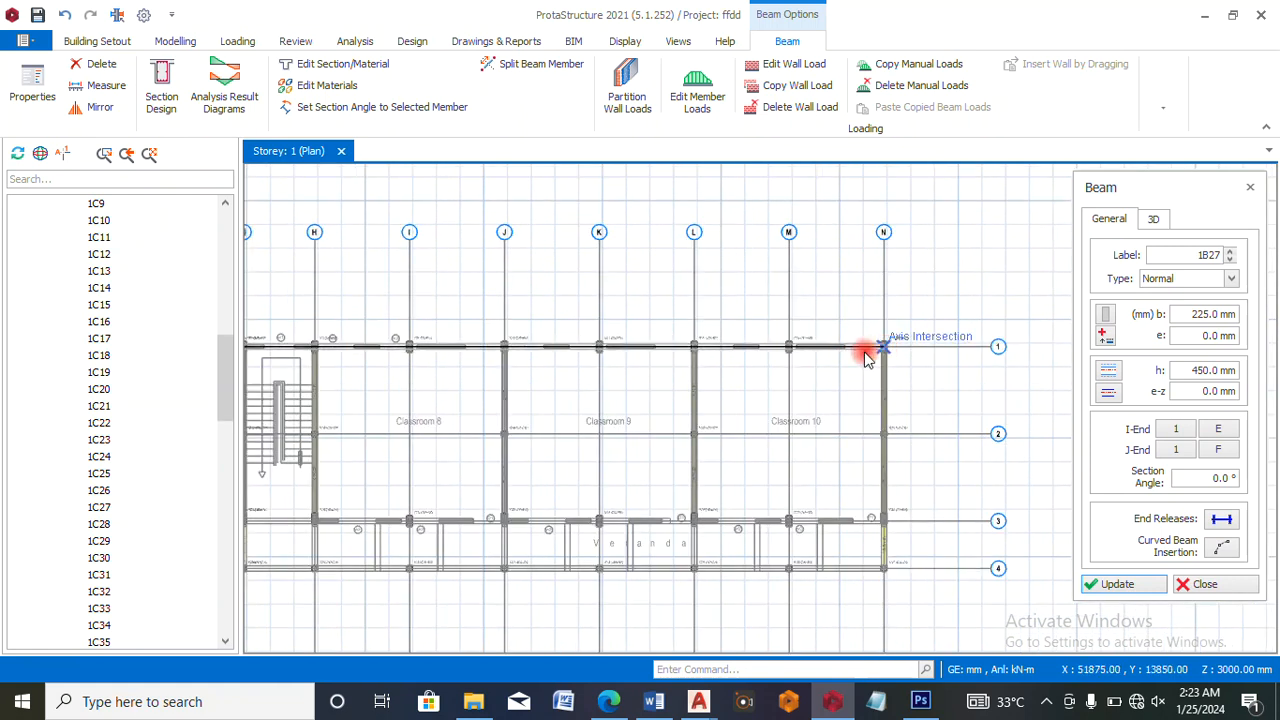
left_click(866, 357)
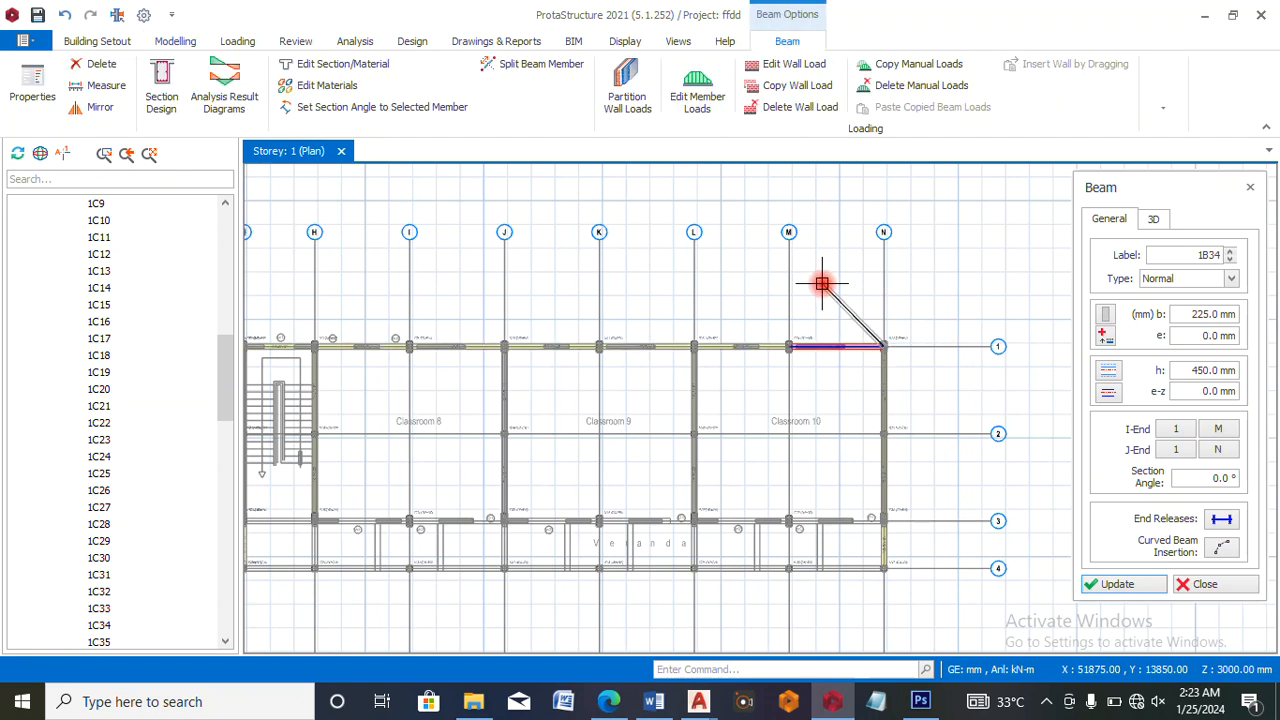
- Insert 225 x 450 mm beams along axis 3 from axis A to axis F
scroll(891, 349, "down", 4)
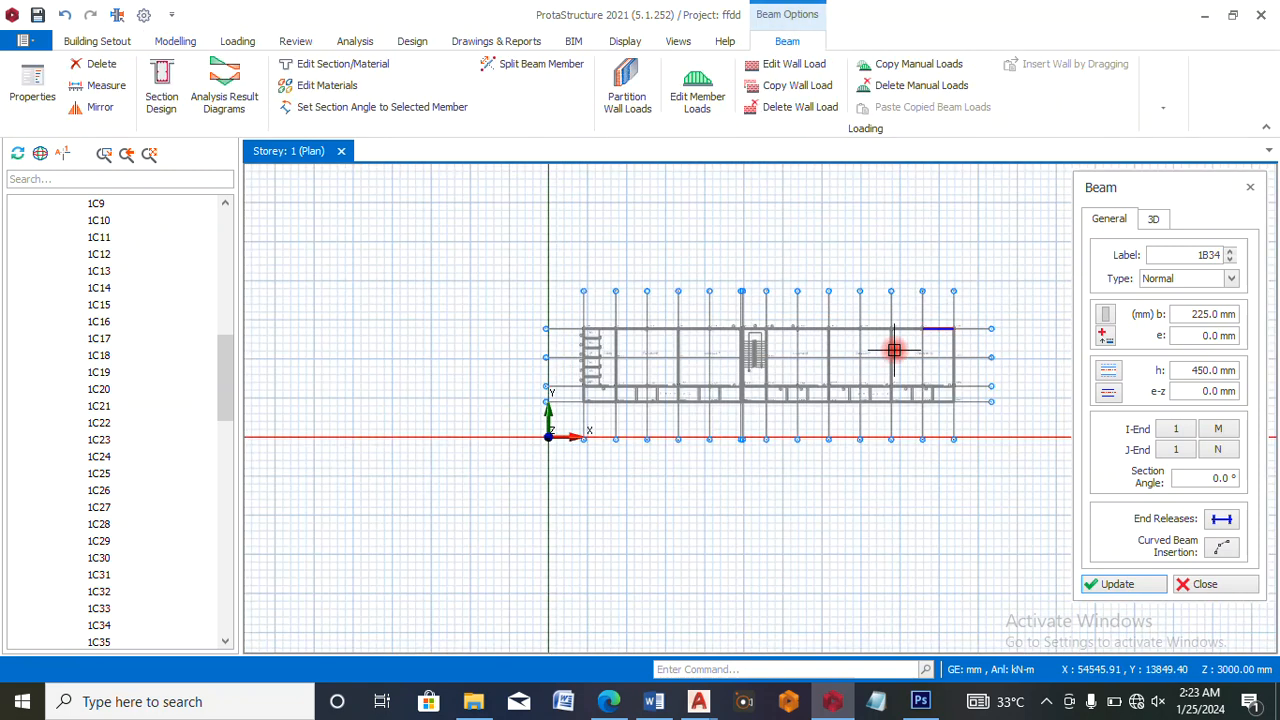
scroll(643, 375, "up", 3)
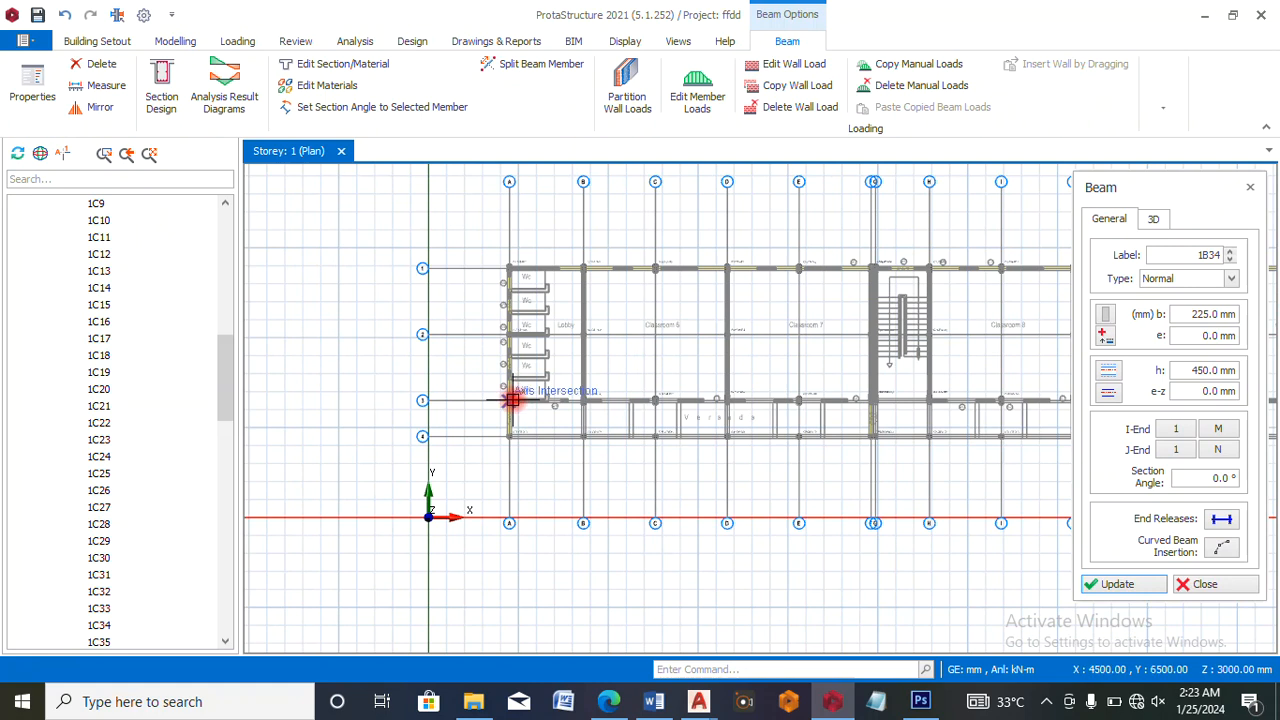
scroll(474, 396, "down", 1)
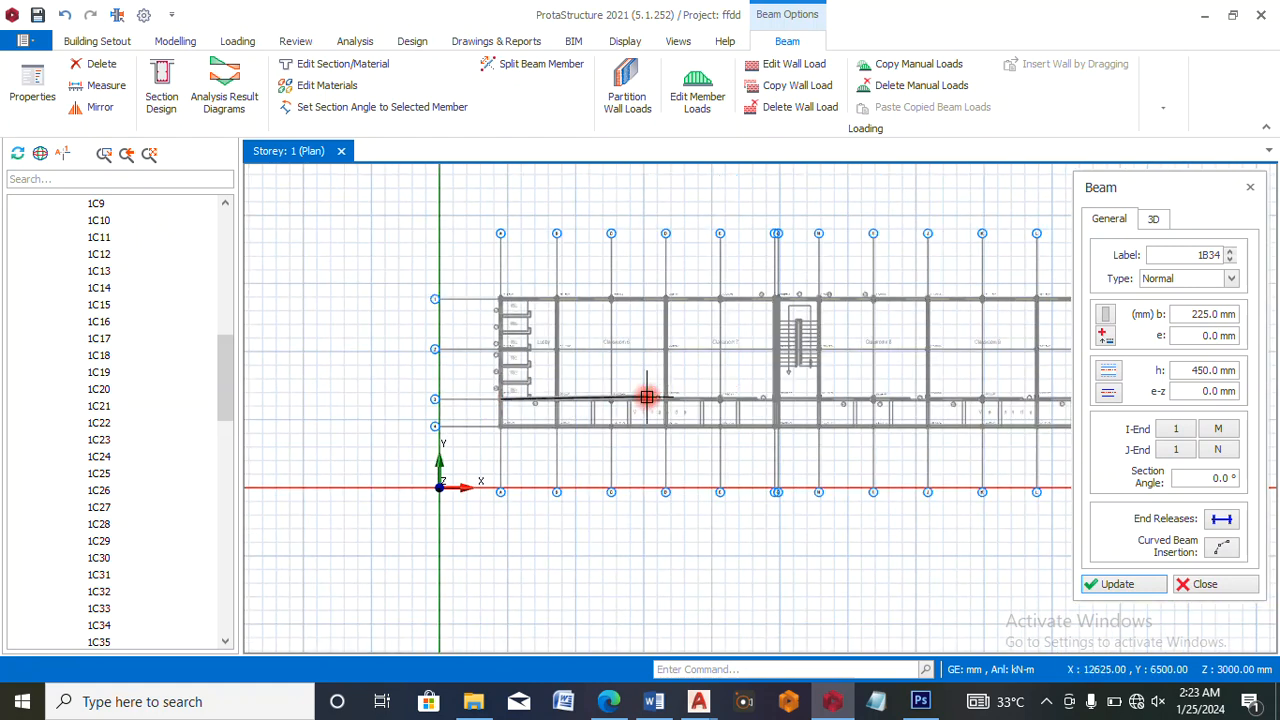
scroll(647, 397, "up", 4)
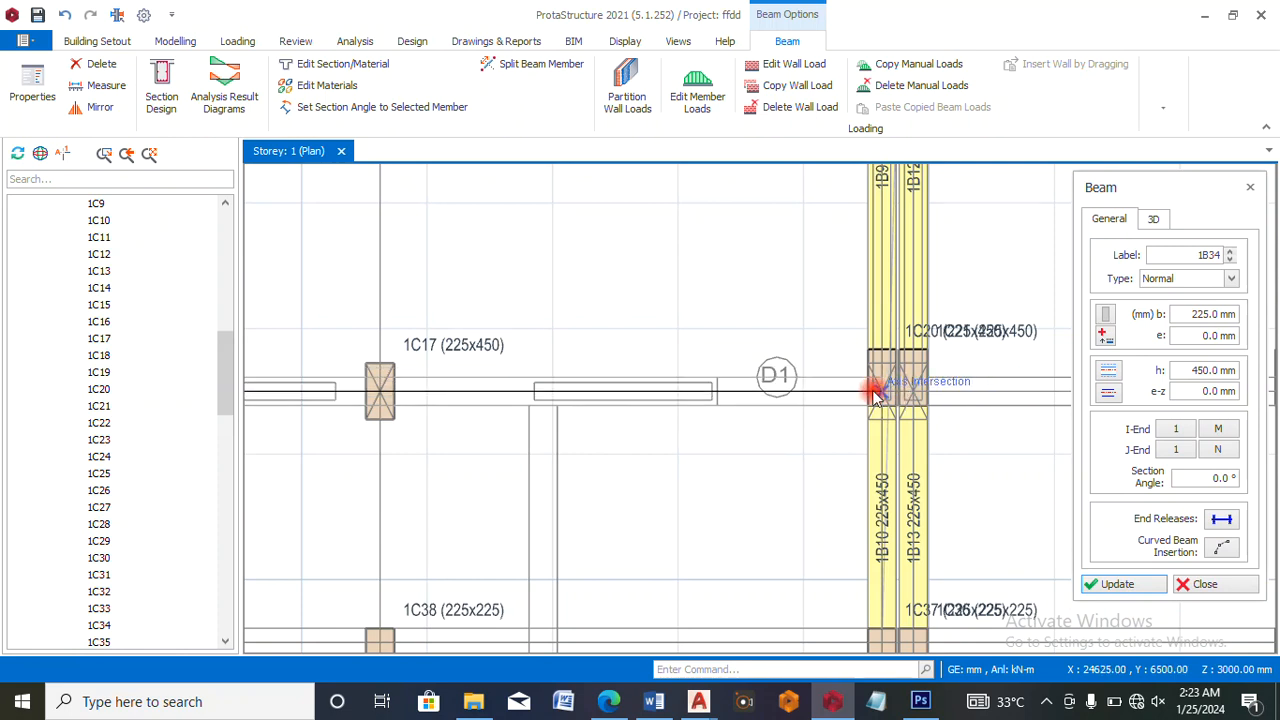
left_click(873, 390)
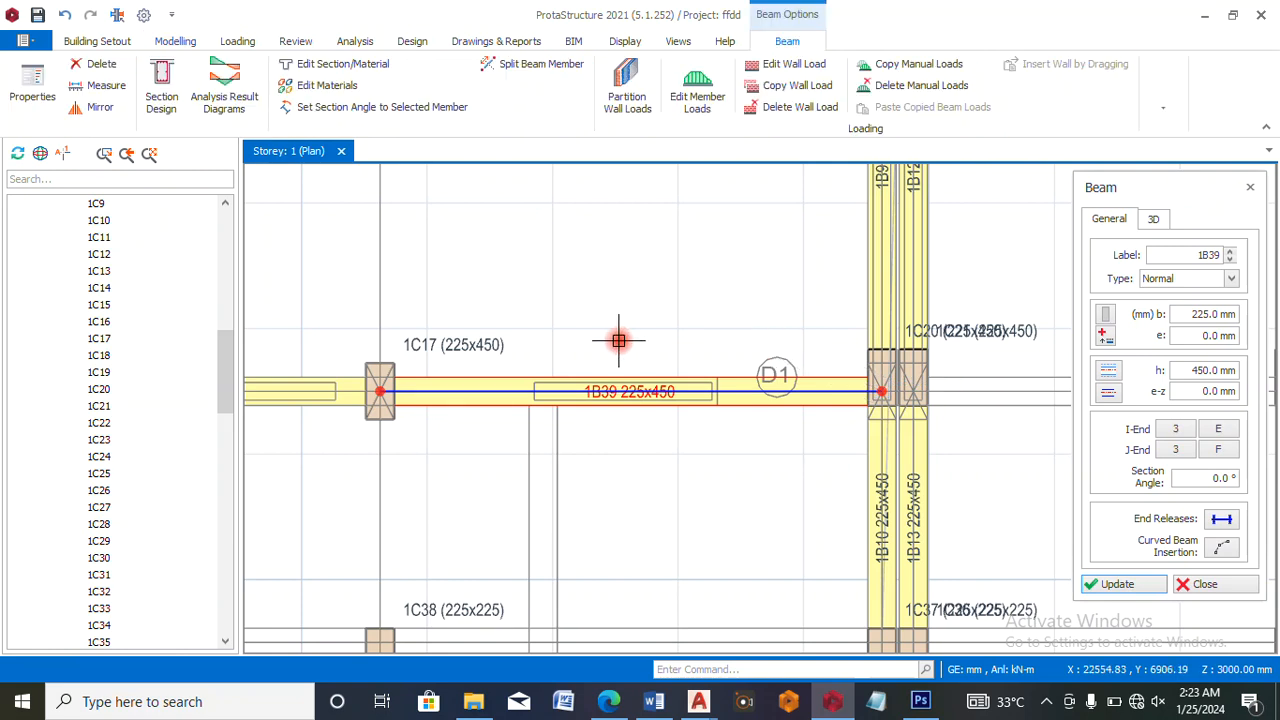
- Continue the 225 x 450 mm beams along axis 3 from axis G to axis N
scroll(614, 340, "down", 2)
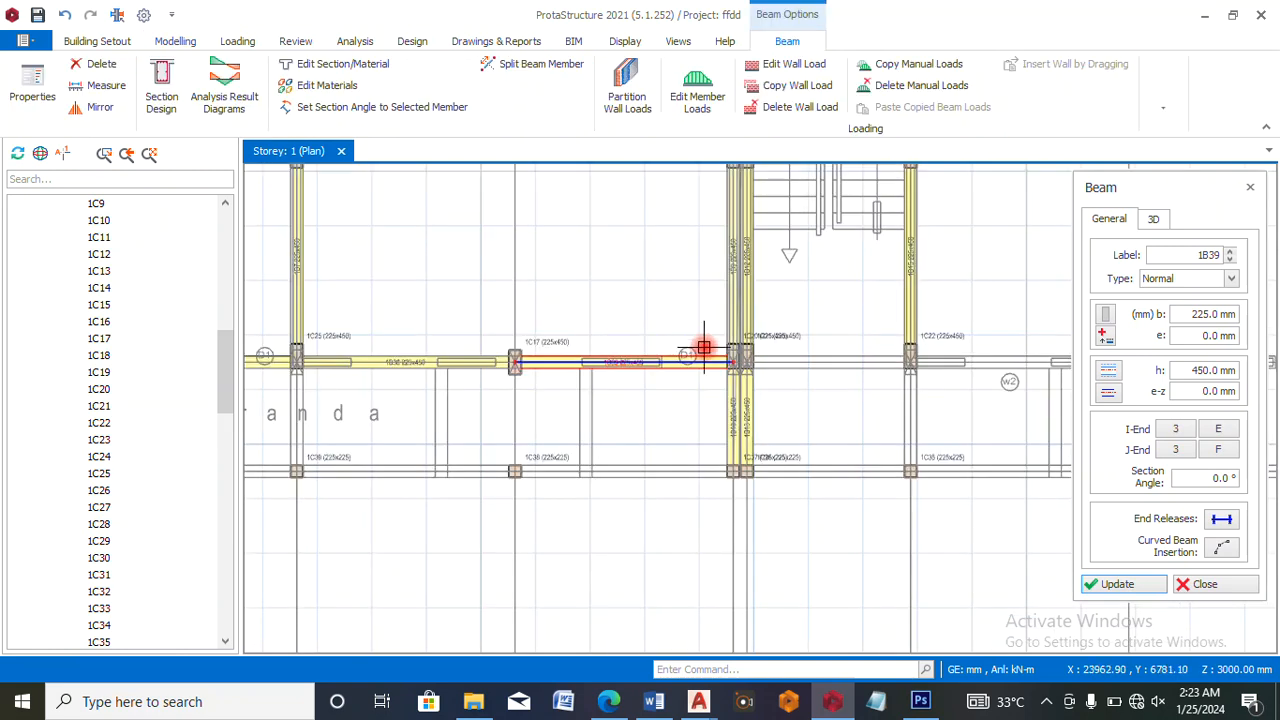
scroll(704, 347, "up", 2)
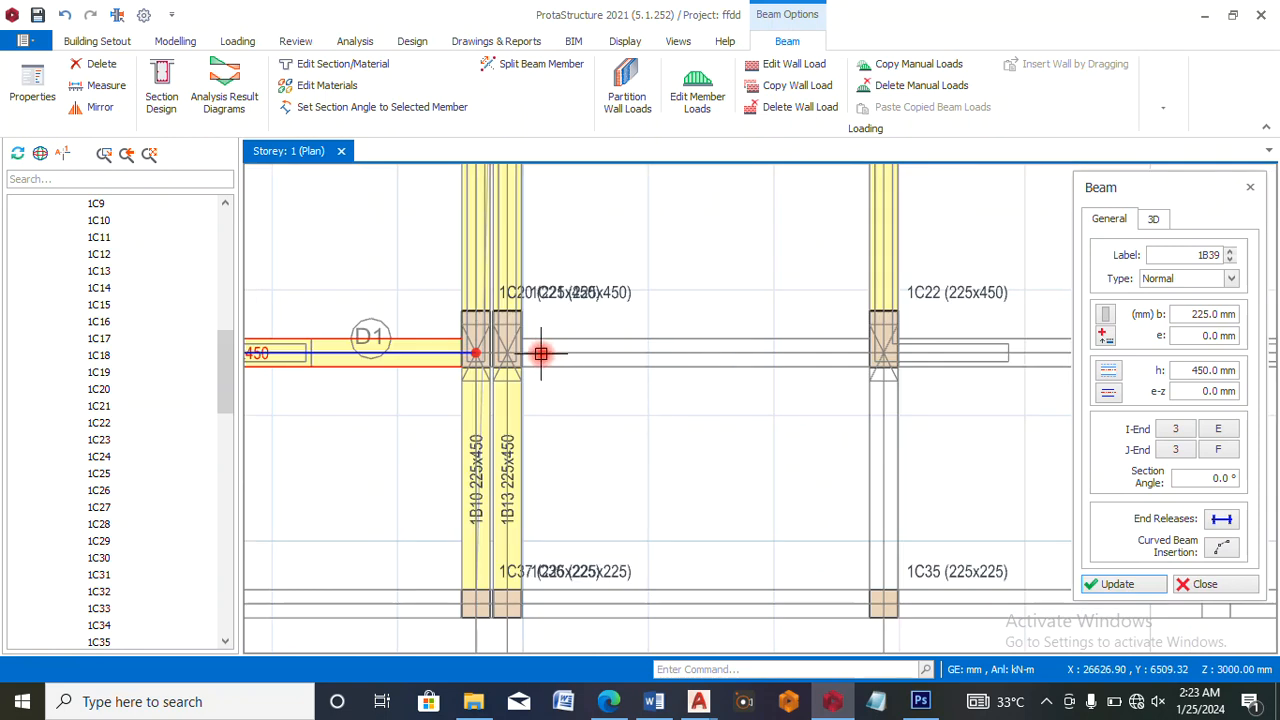
scroll(521, 350, "up", 2)
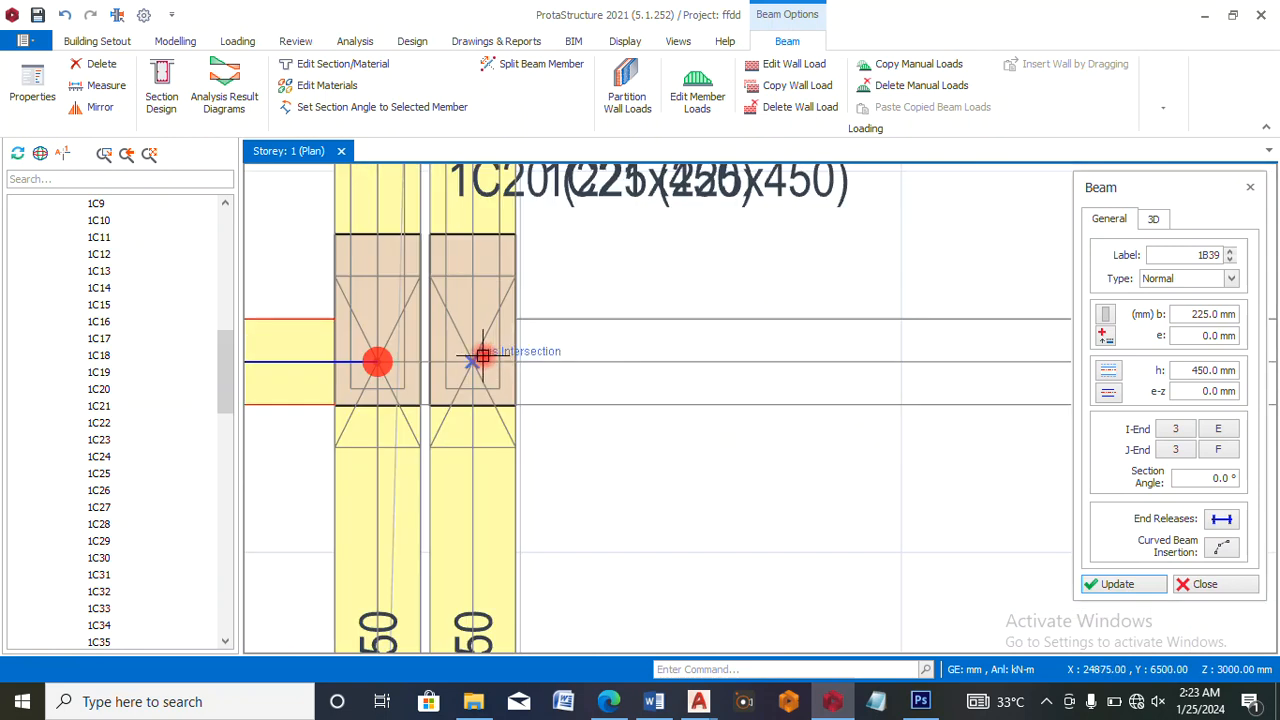
scroll(343, 335, "down", 2)
scroll(343, 335, "down", 5)
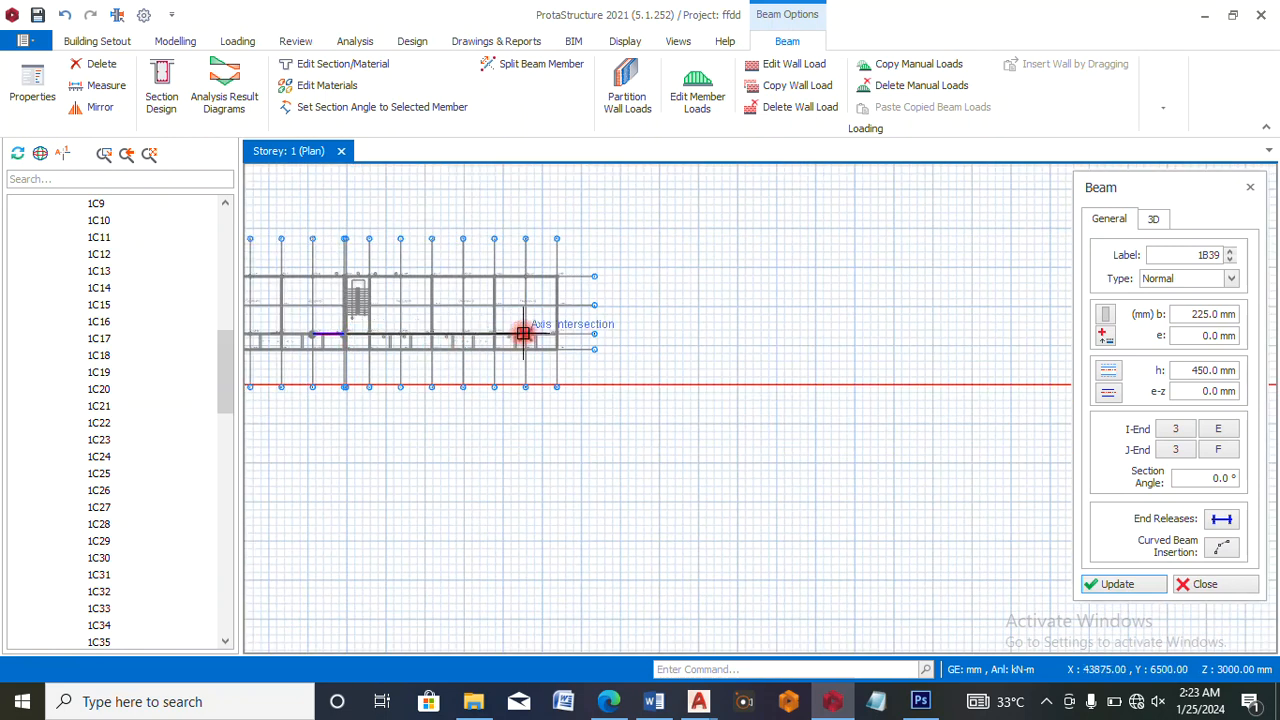
scroll(523, 333, "up", 4)
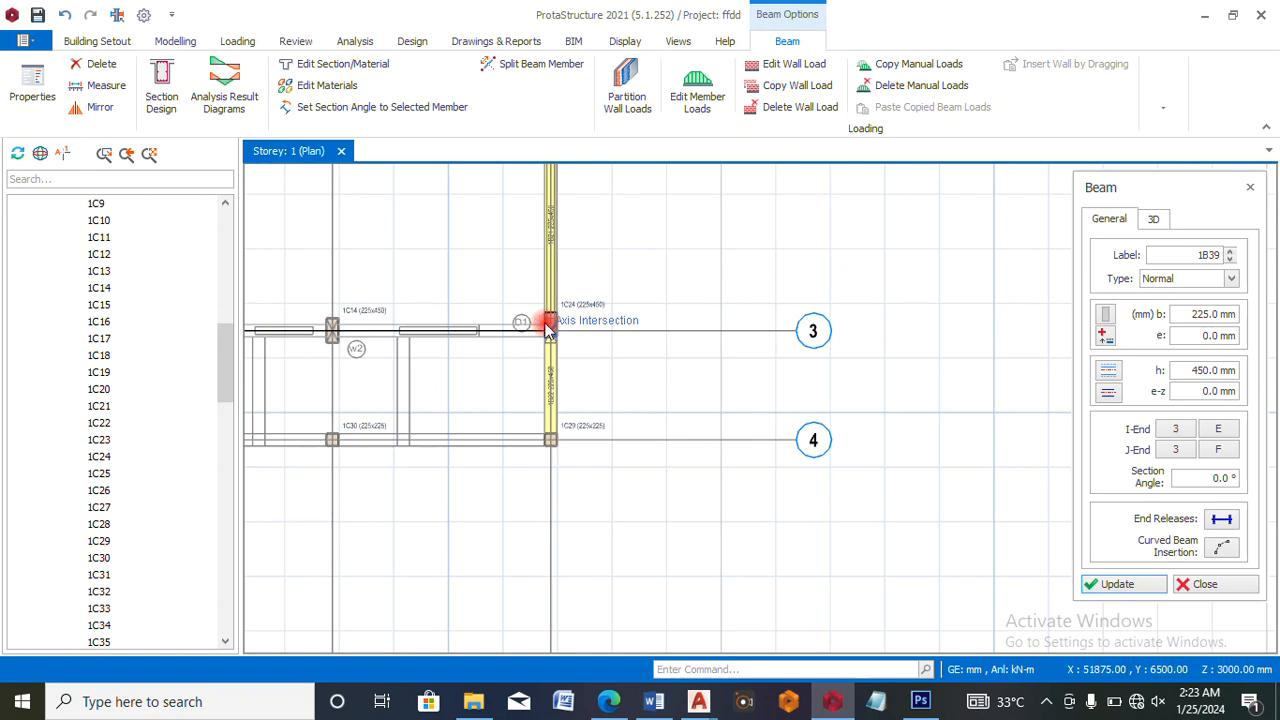
left_click(548, 327)
- Insert 225 x 450 mm beams along axis 4, the veranda edge, from axis A to axis F
scroll(628, 356, "down", 3)
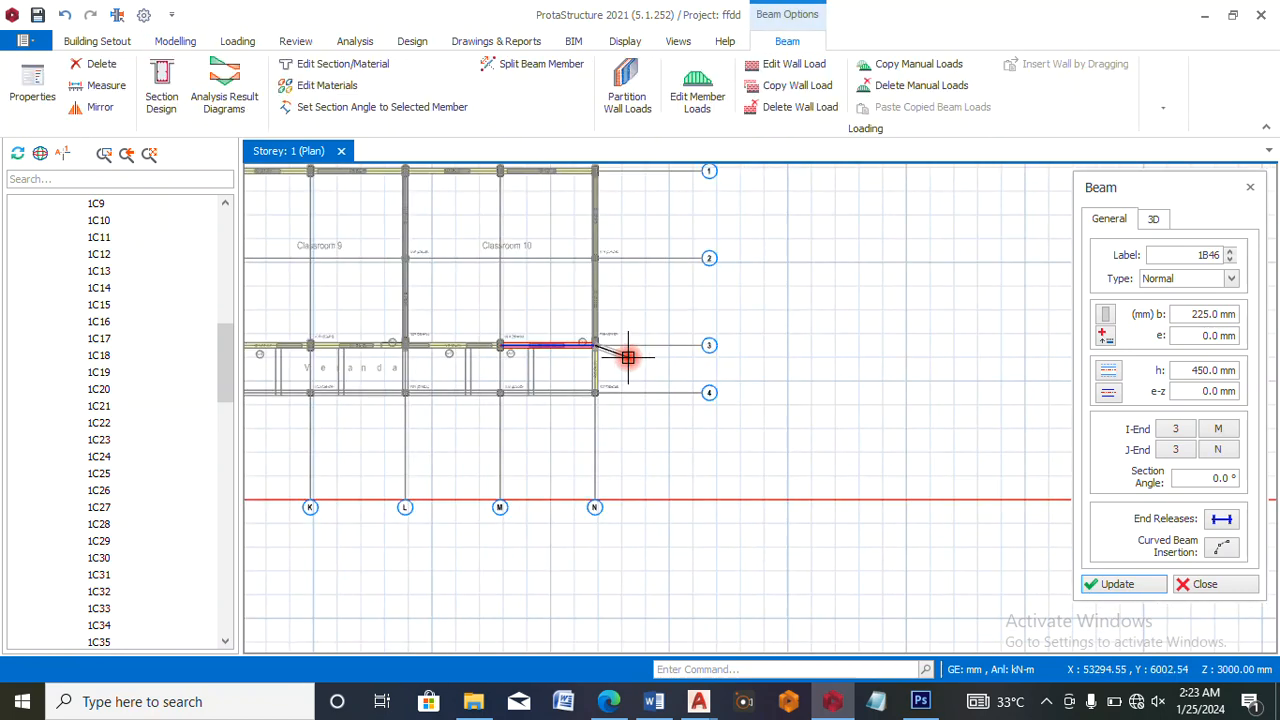
scroll(760, 343, "down", 2)
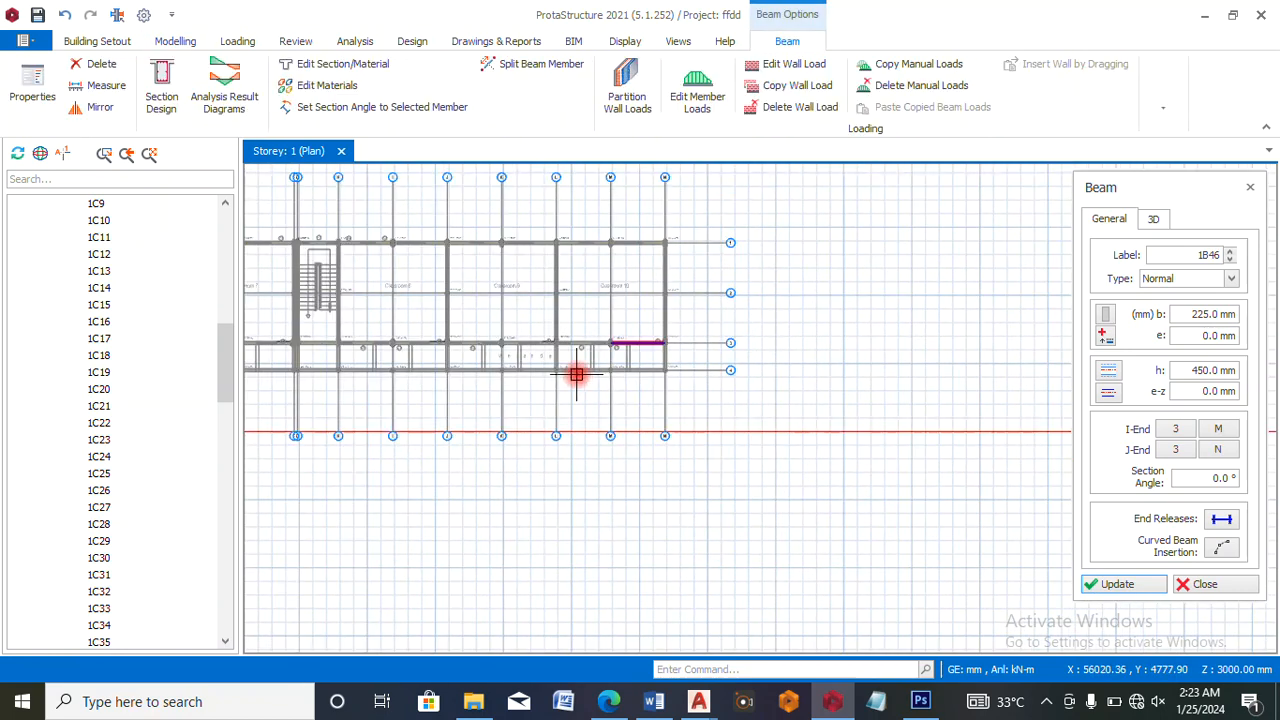
scroll(530, 371, "down", 1)
scroll(260, 366, "up", 4)
scroll(463, 363, "down", 2)
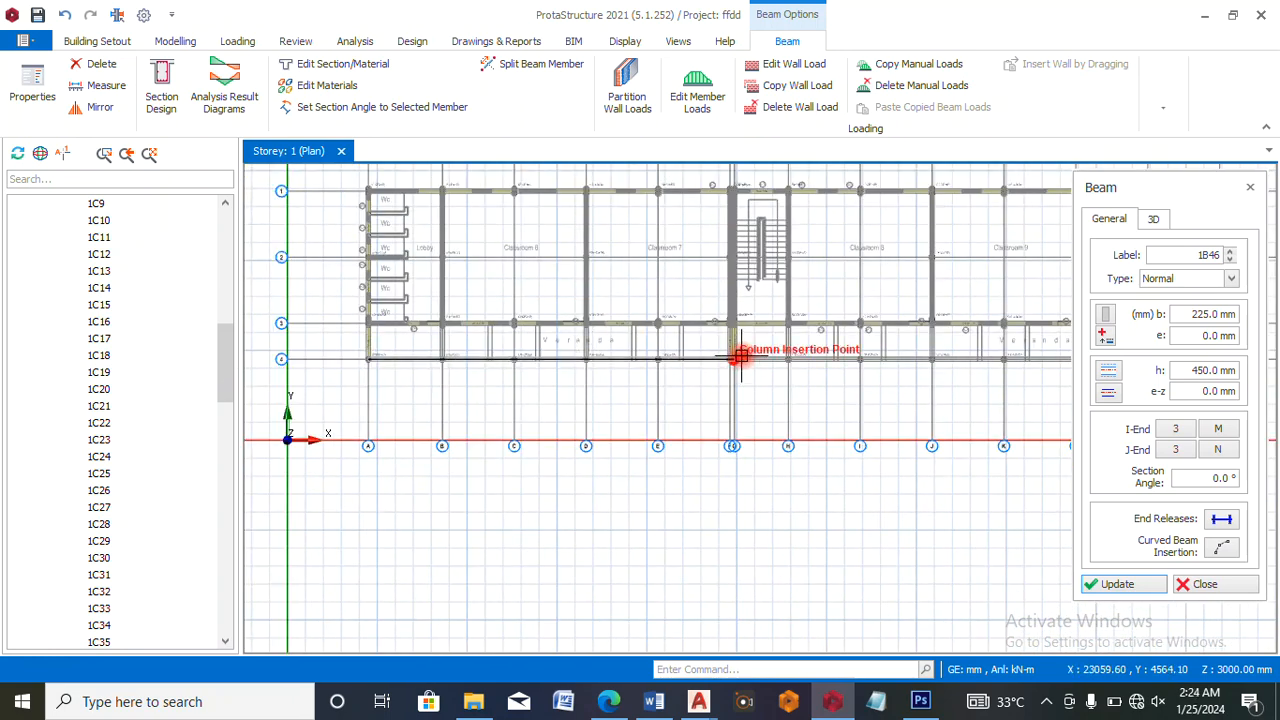
scroll(735, 358, "up", 4)
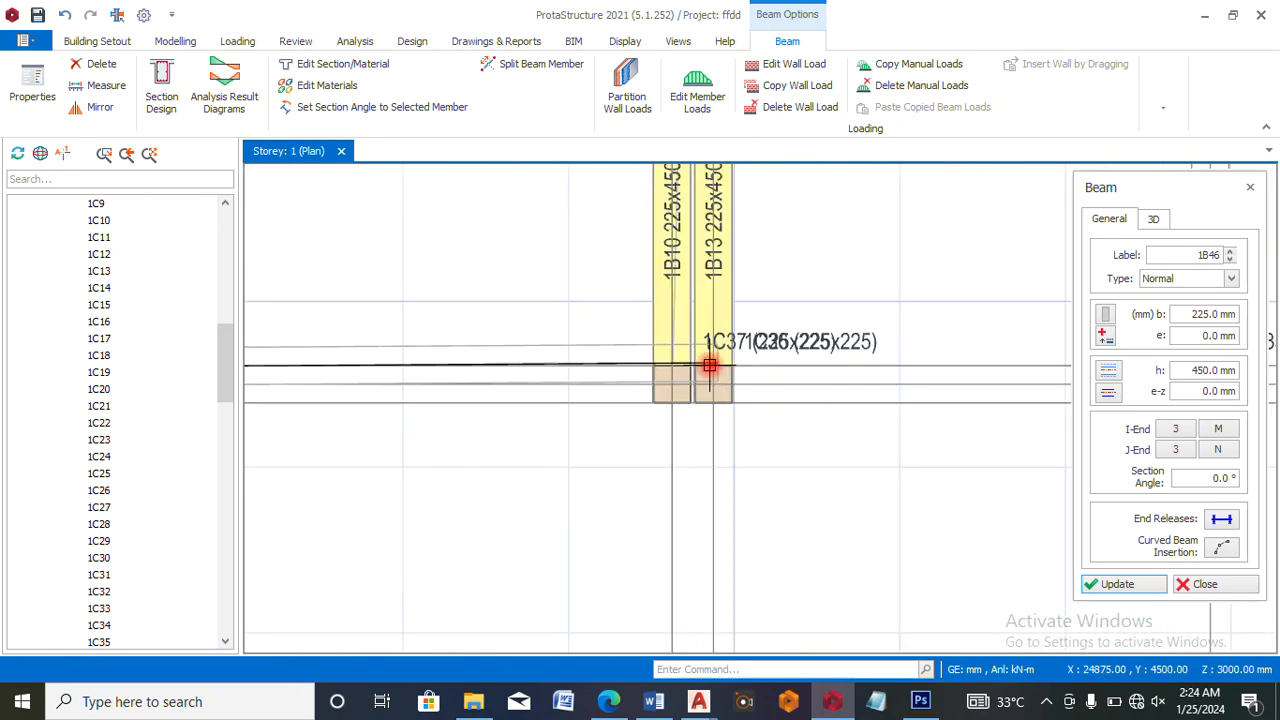
left_click(679, 383)
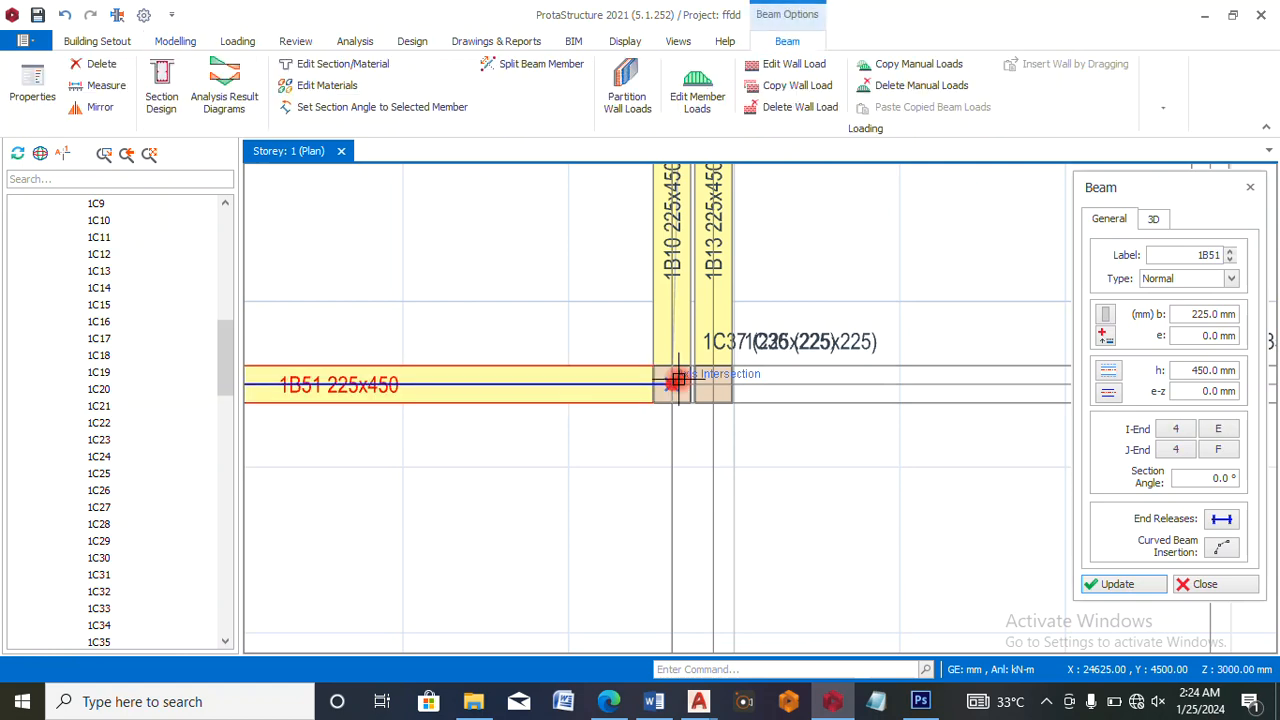
- Continue the 225 x 450 mm beams along axis 4 from axis G to axis N and end beam insertion
scroll(539, 362, "down", 3)
scroll(539, 362, "down", 3)
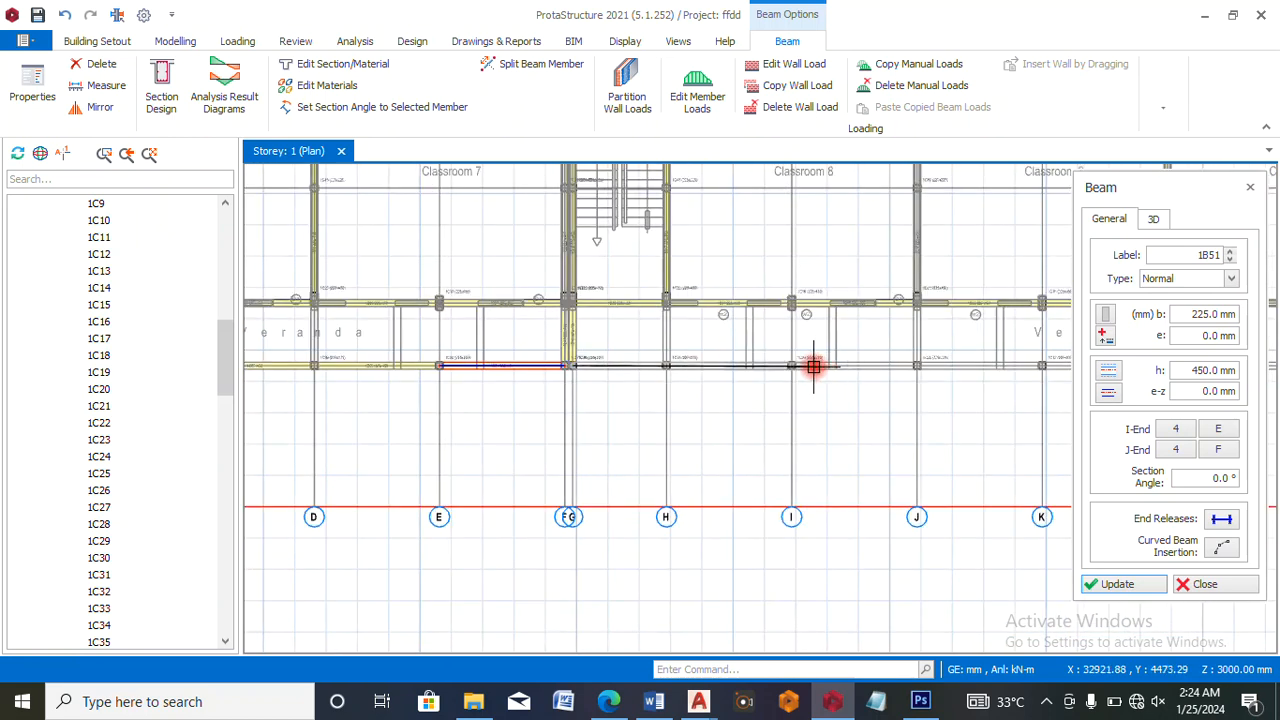
scroll(940, 380, "down", 2)
scroll(881, 377, "down", 2)
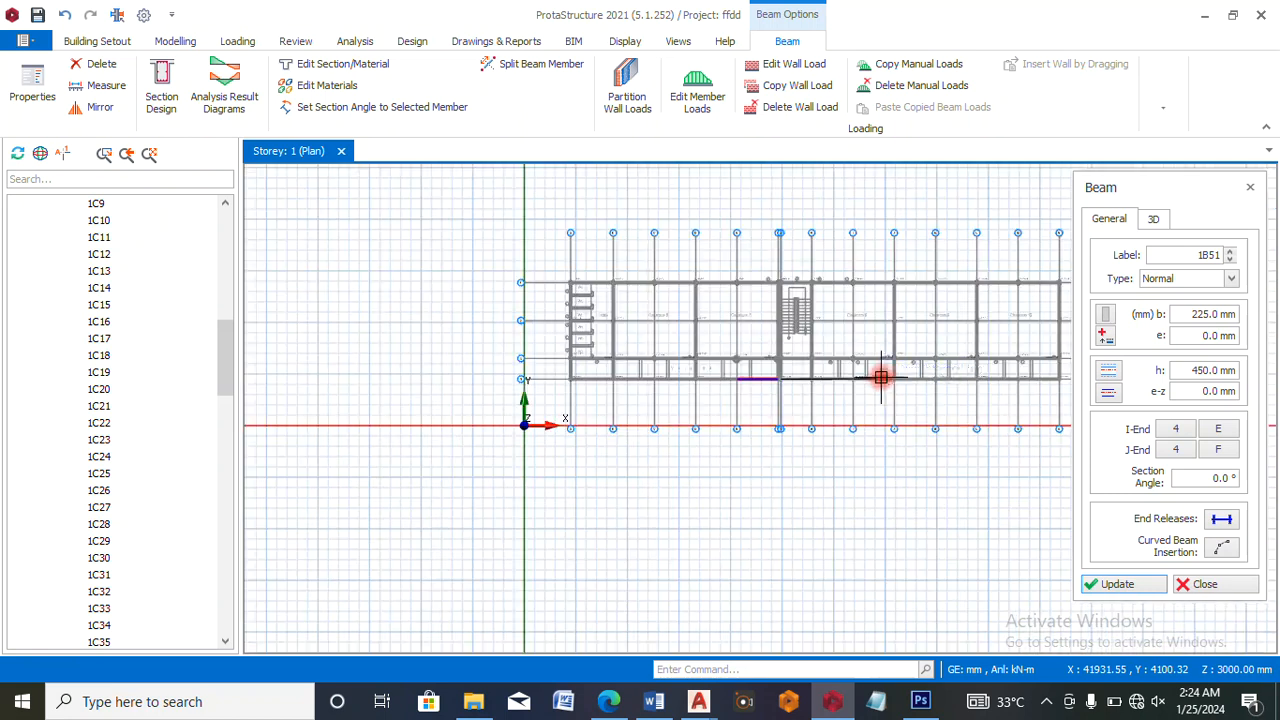
scroll(1063, 380, "up", 3)
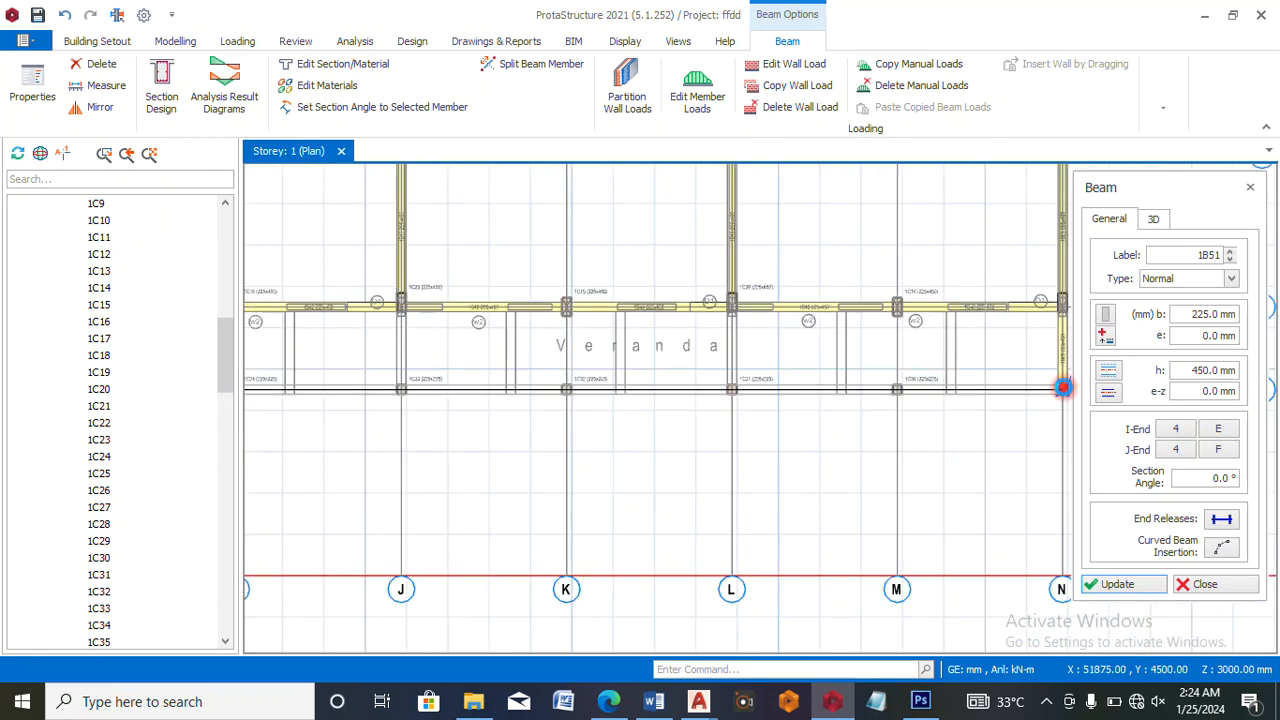
left_click(1063, 390)
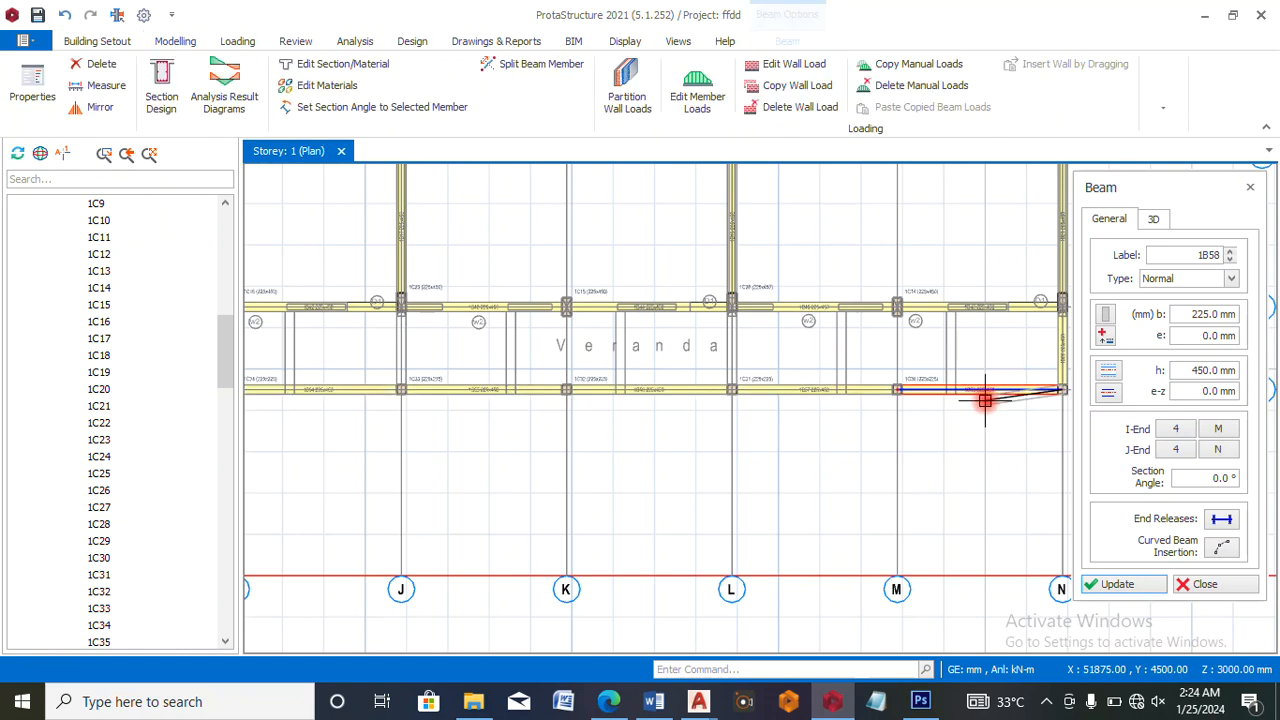
scroll(805, 443, "down", 2)
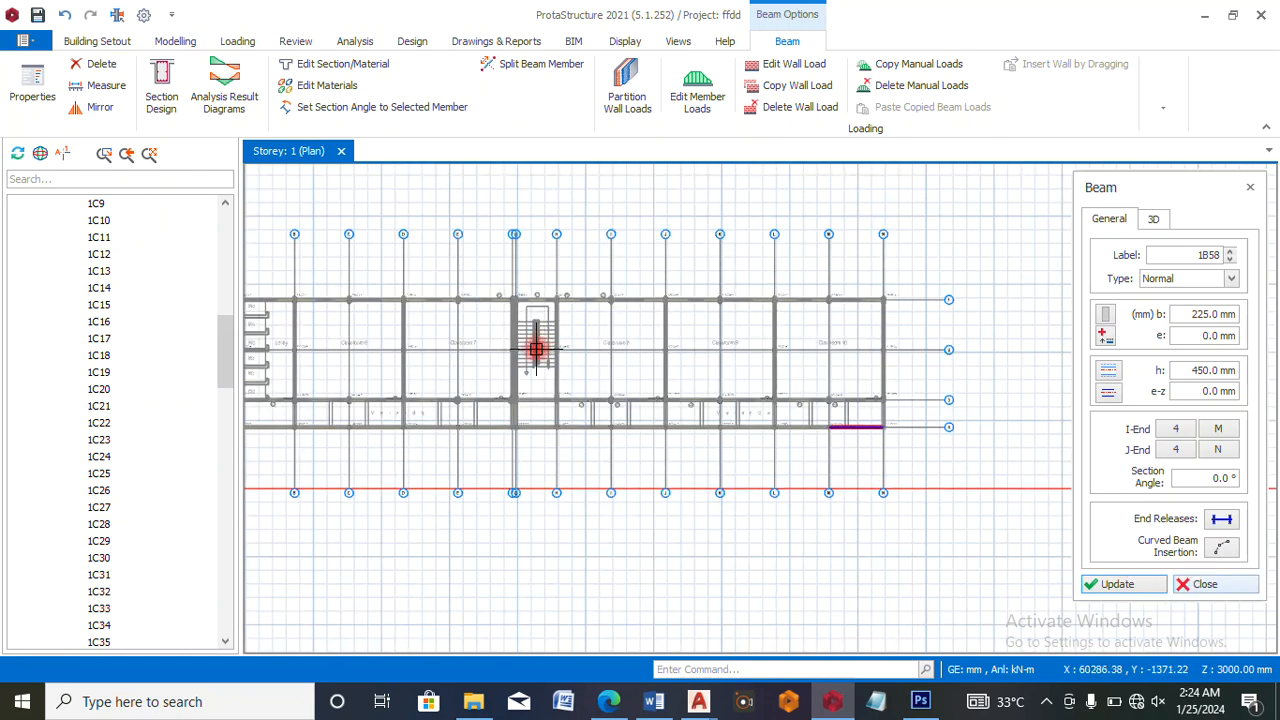
scroll(449, 317, "up", 2)
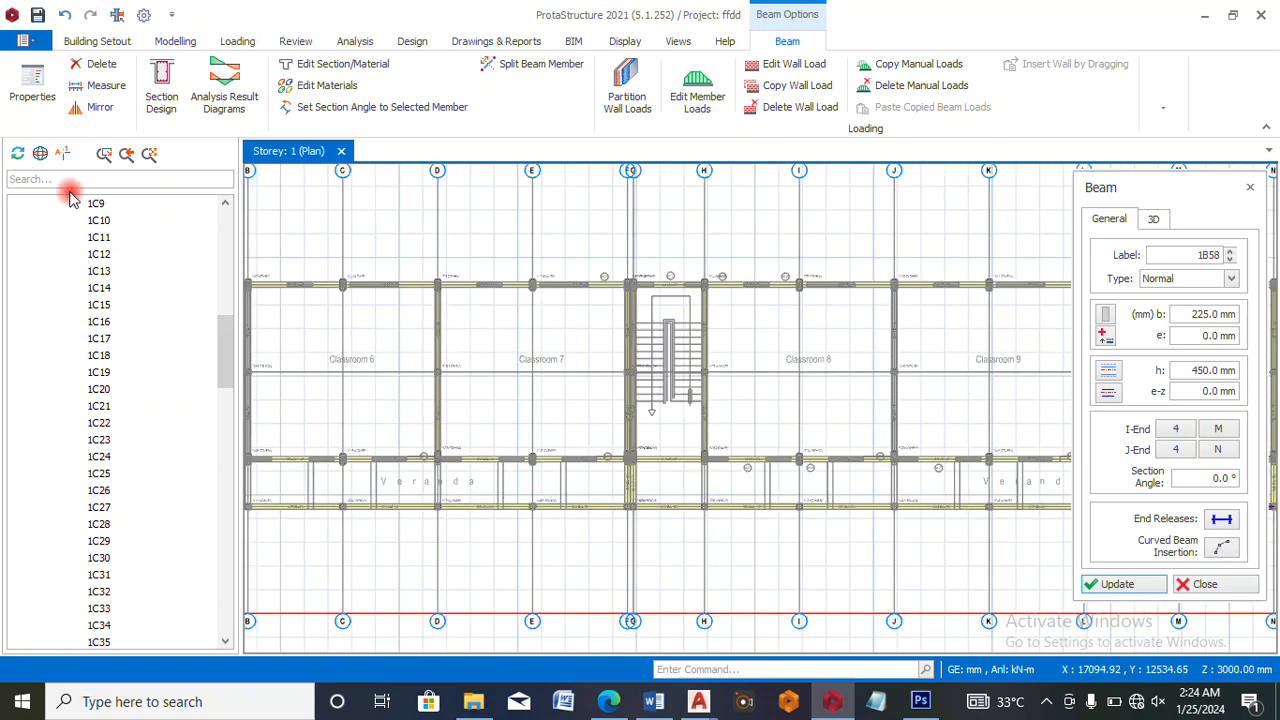
left_click(1200, 584)
- Try to insert an axis through Classroom 6 along axis C, from its axis 1 column to its axis 3 column
scroll(326, 302, "up", 1)
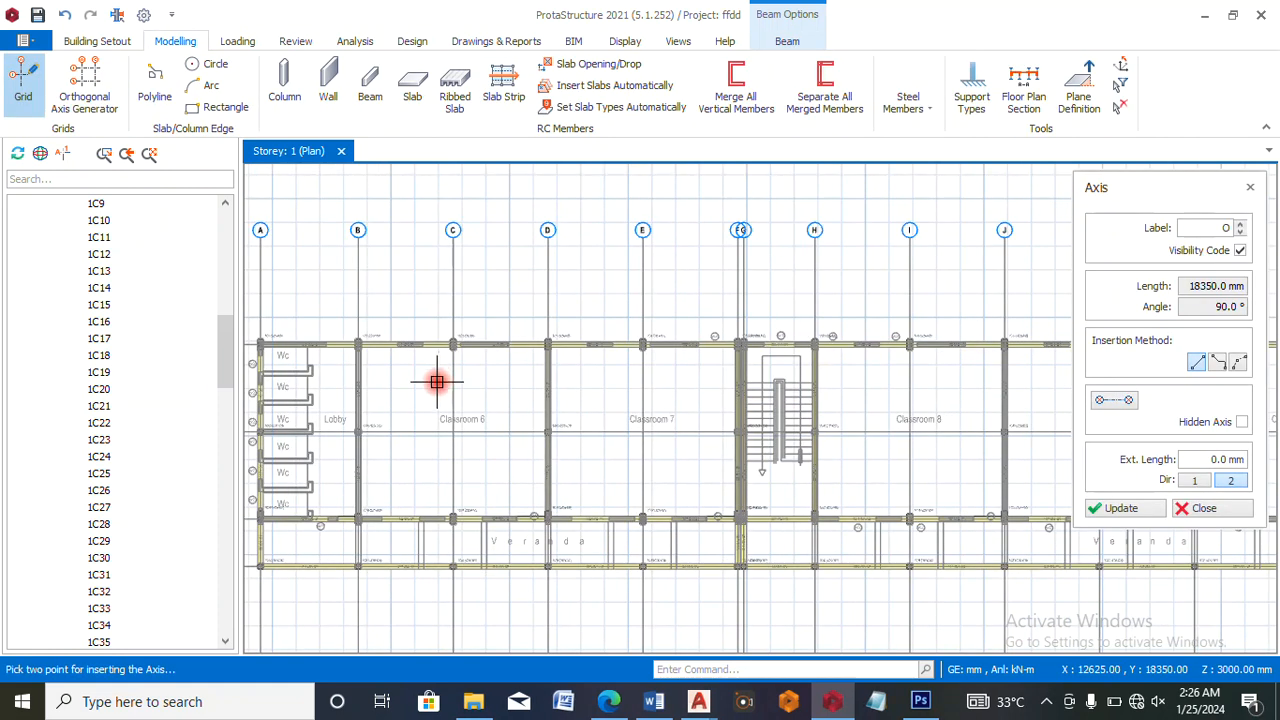
scroll(455, 345, "up", 2)
left_click(455, 345)
scroll(443, 480, "down", 3)
scroll(445, 545, "up", 3)
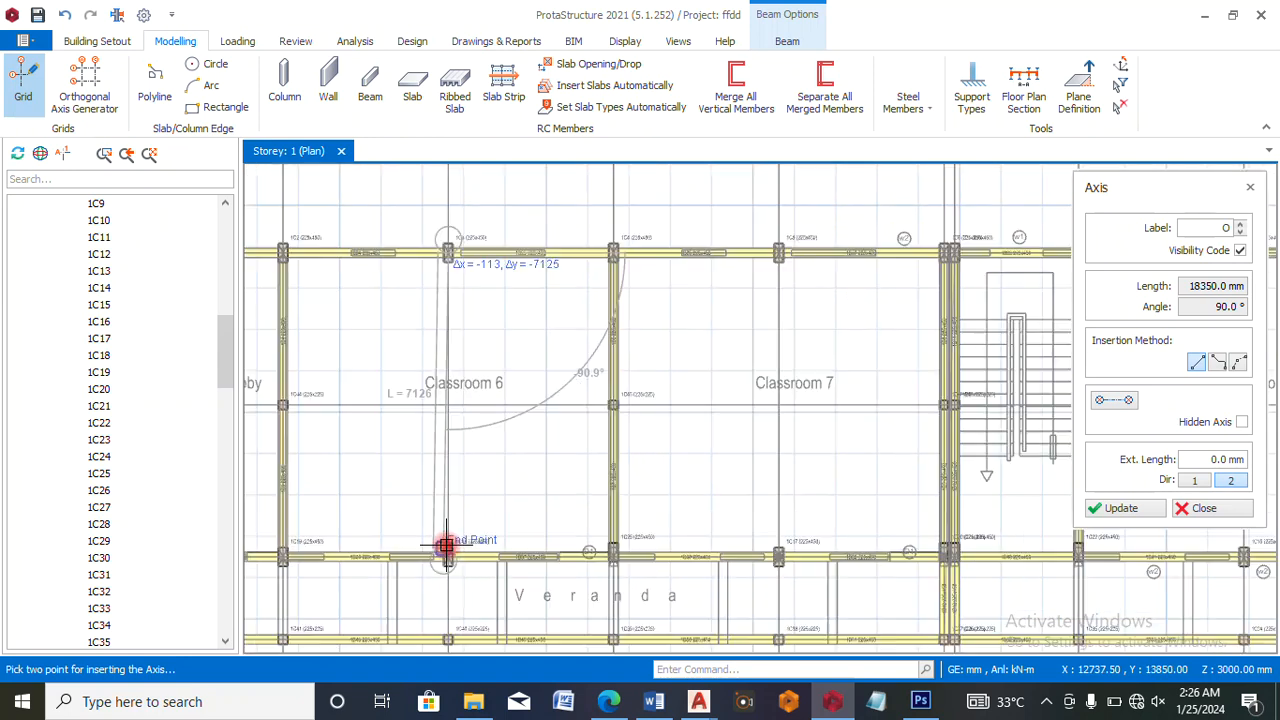
scroll(443, 560, "up", 3)
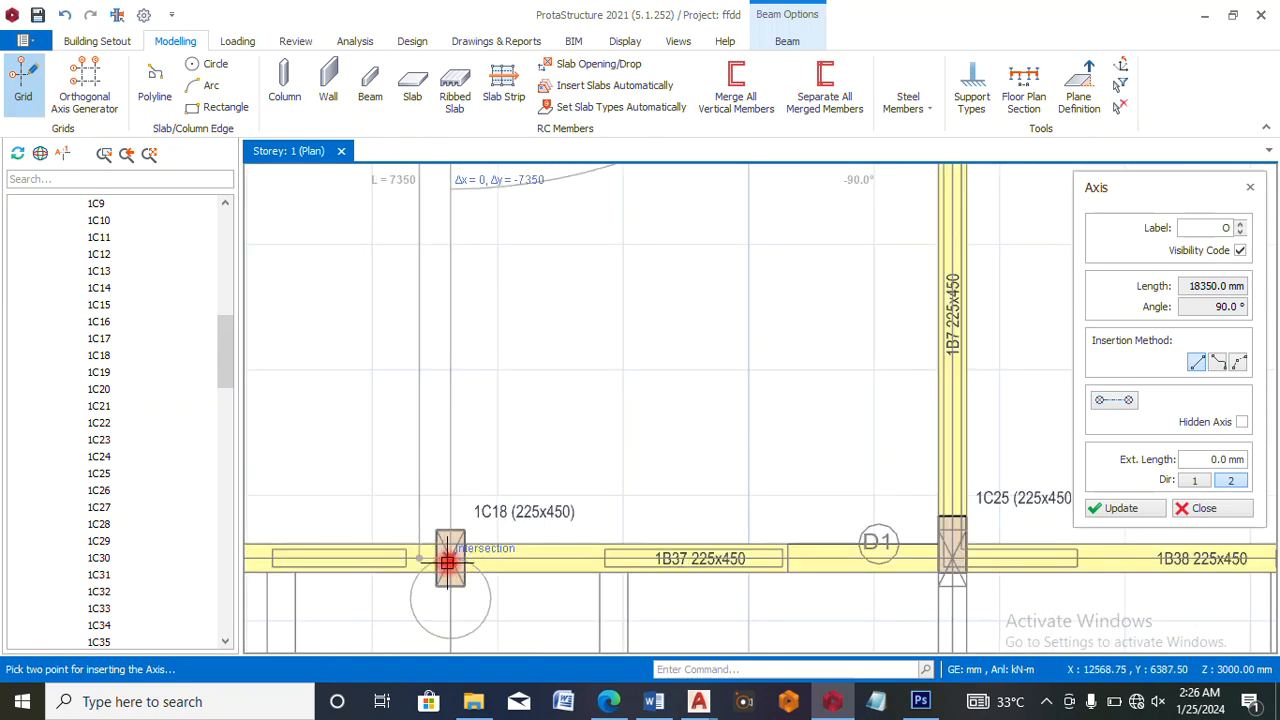
scroll(447, 563, "down", 1)
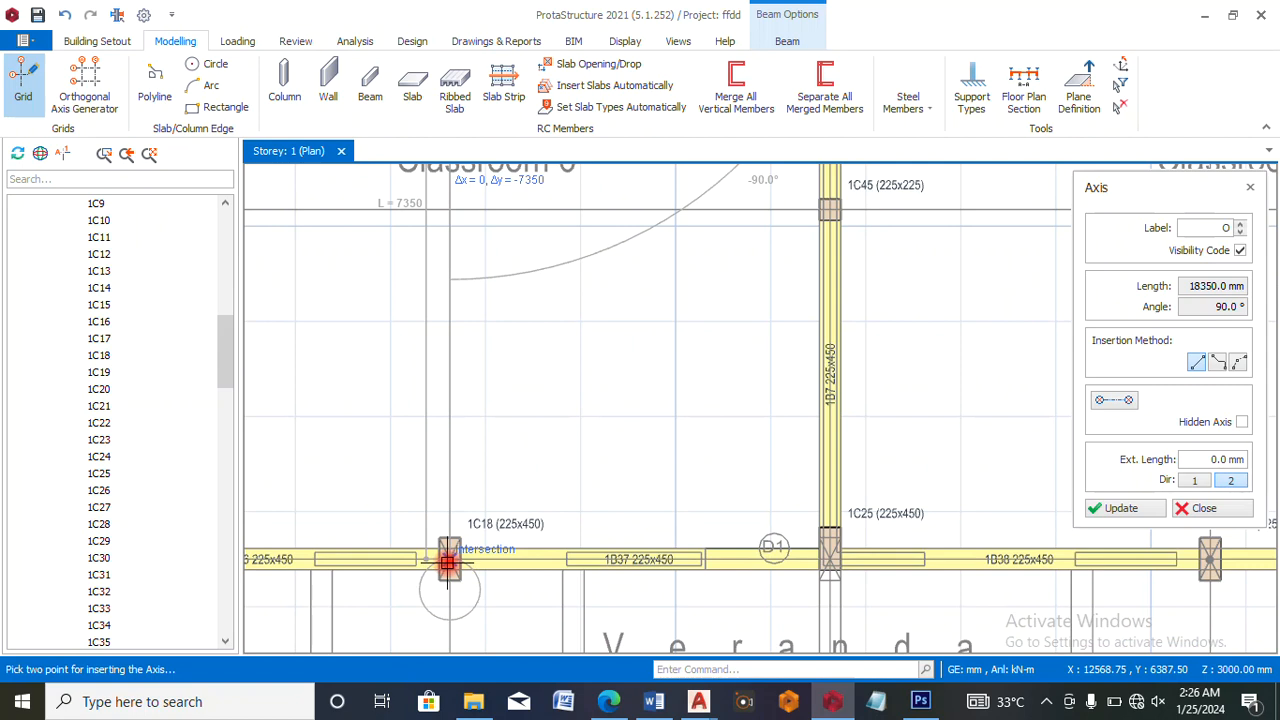
left_click(447, 563)
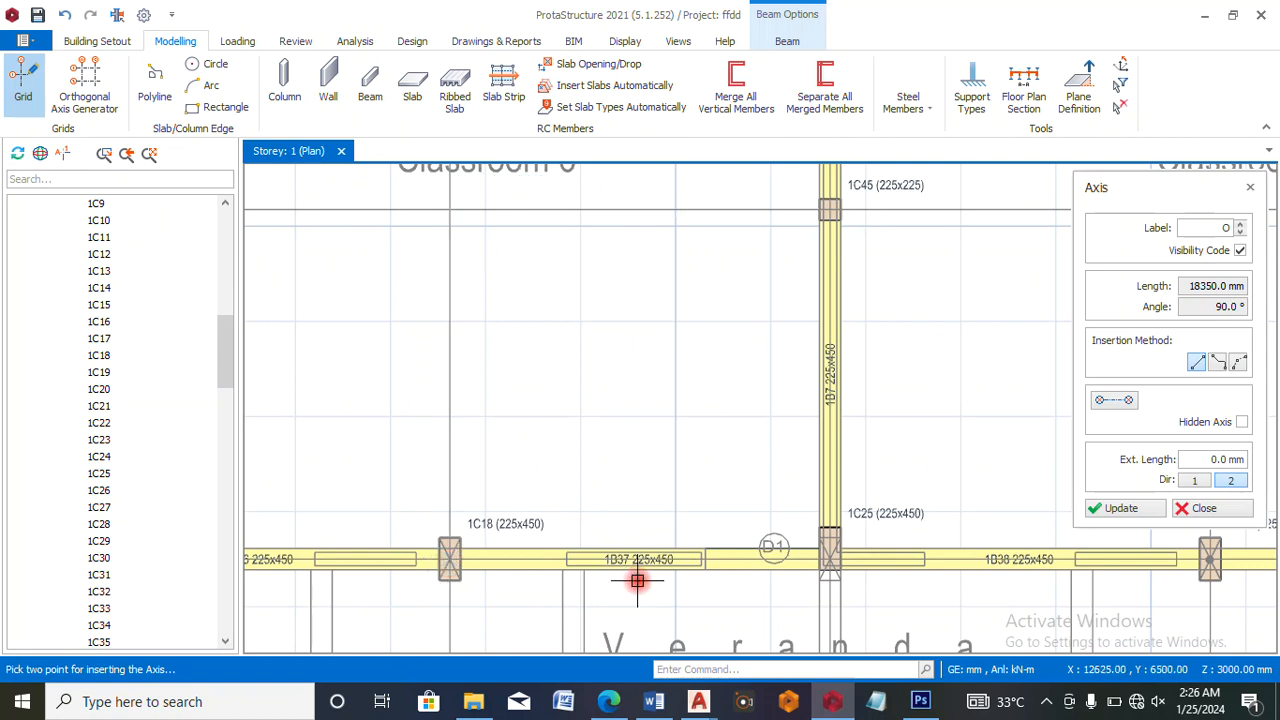
- Set the beam depth to 600 mm and insert 225 x 600 mm beams along axes C and E between axes 1 and 3
scroll(450, 318, "down", 2)
left_click(370, 90)
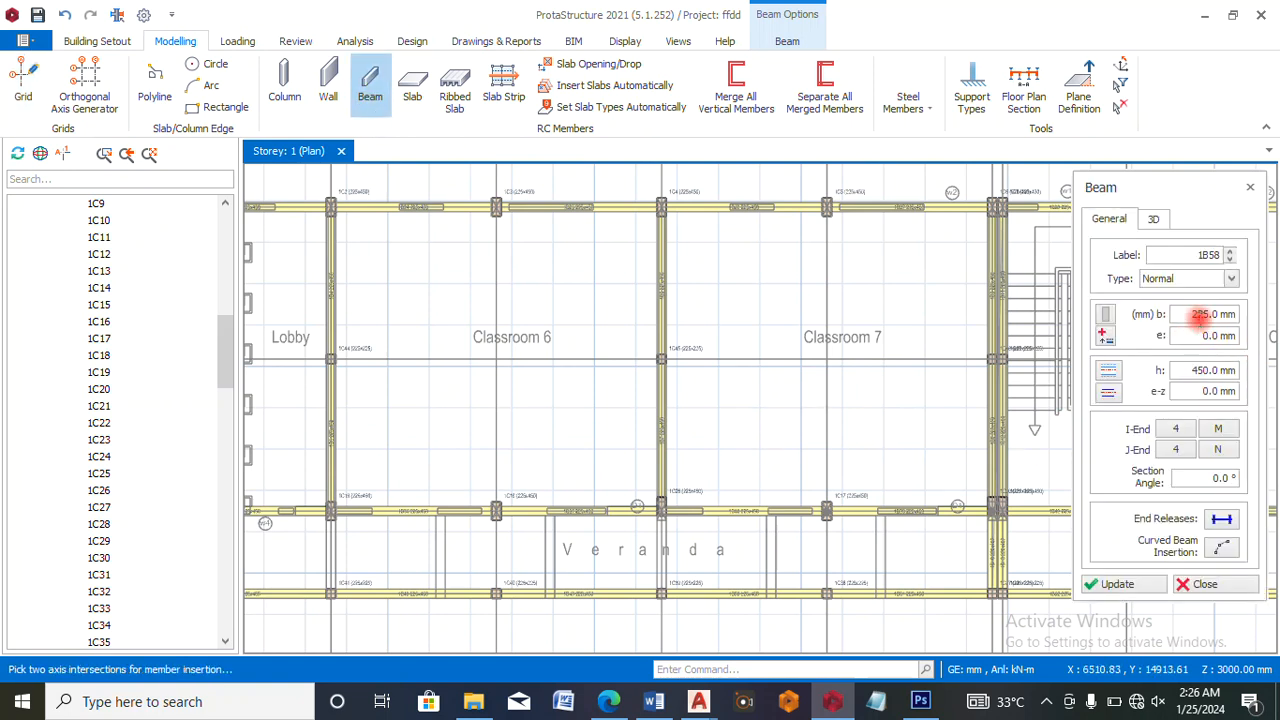
left_click_drag(1192, 370, 1207, 369)
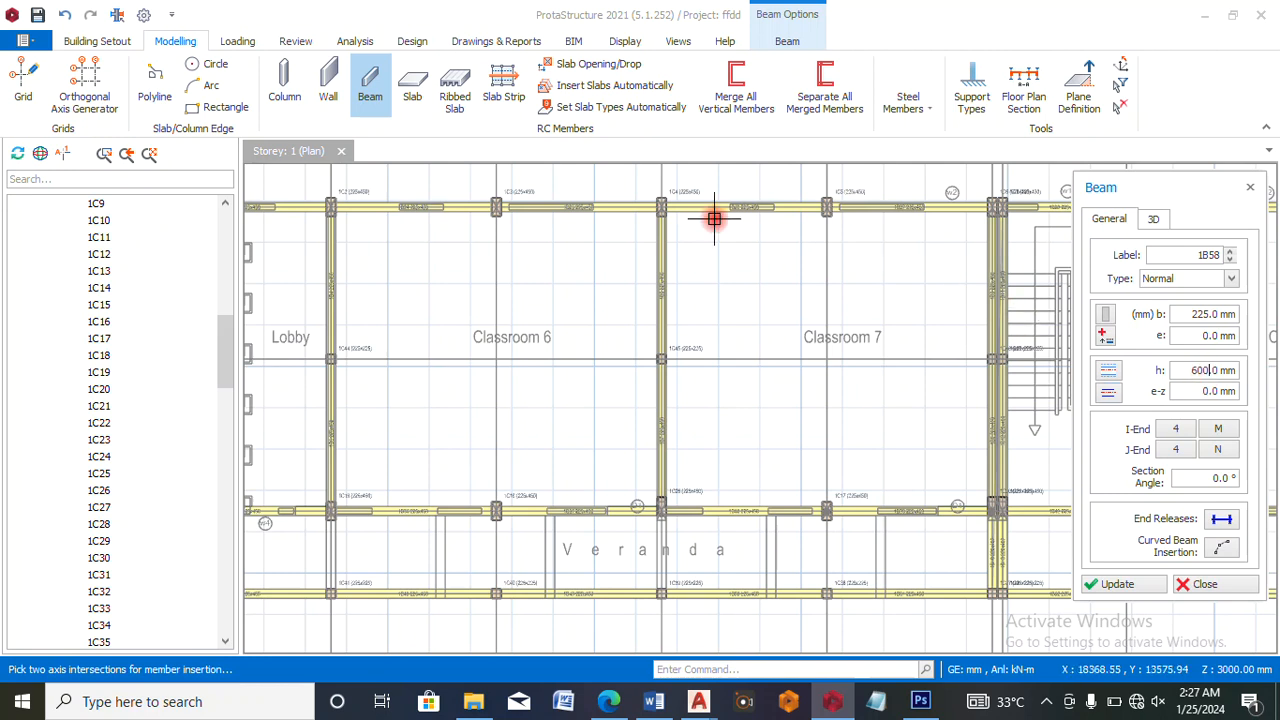
left_click(497, 206)
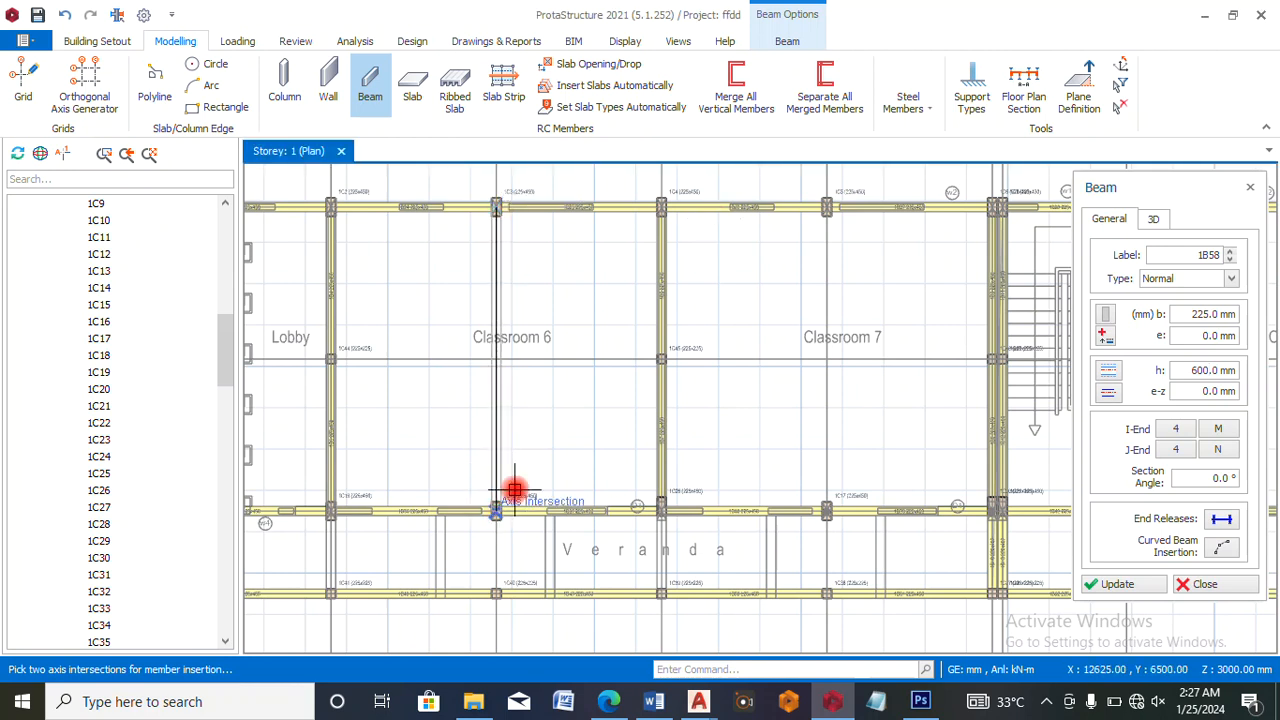
left_click(524, 469)
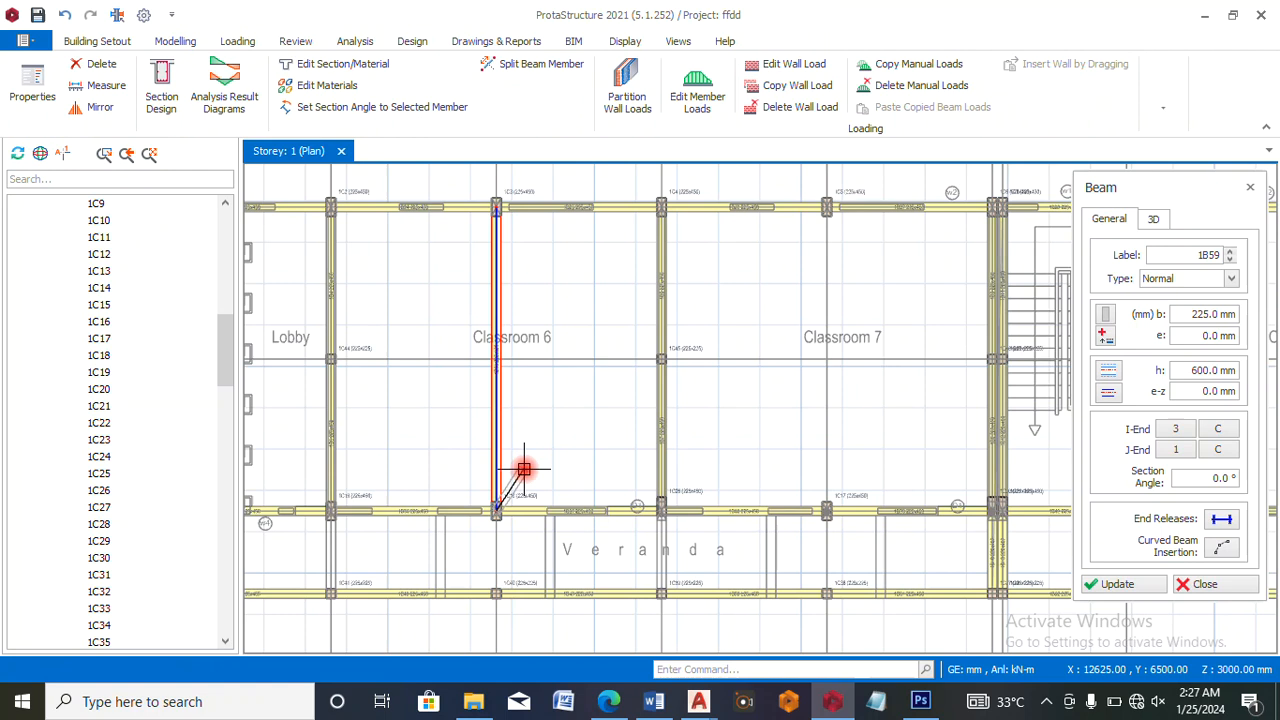
left_click(826, 205)
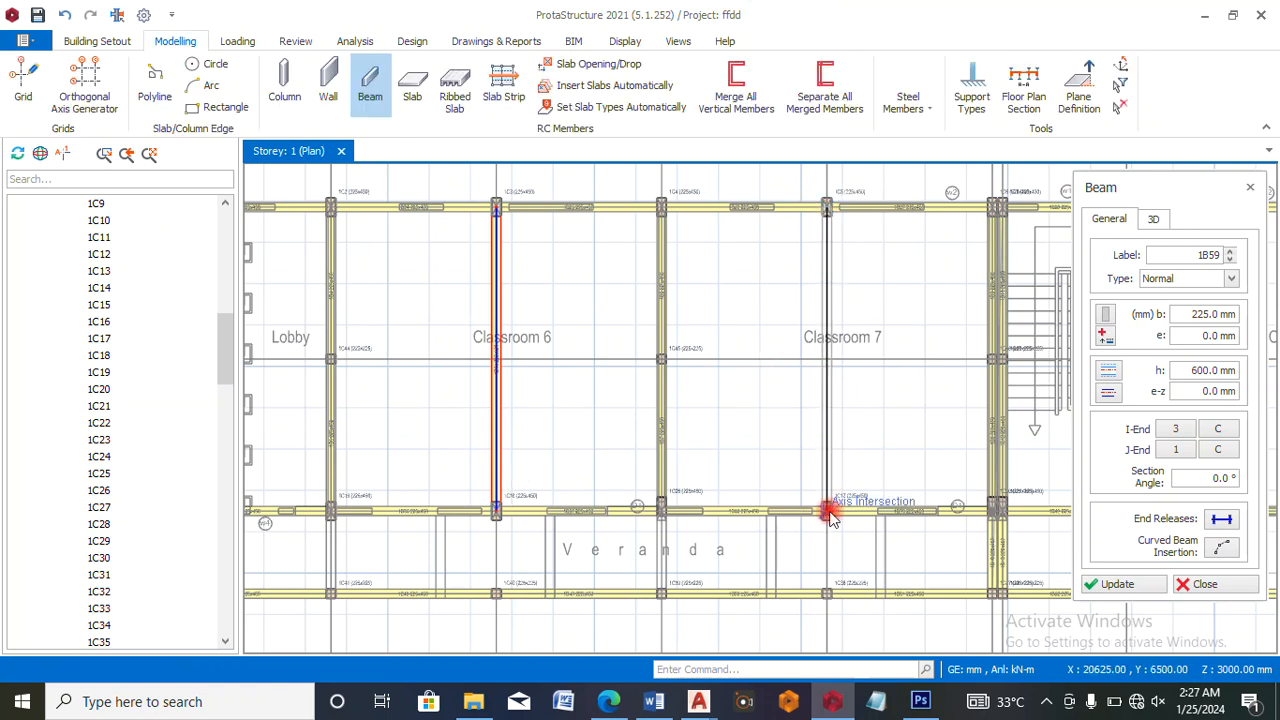
left_click(828, 512)
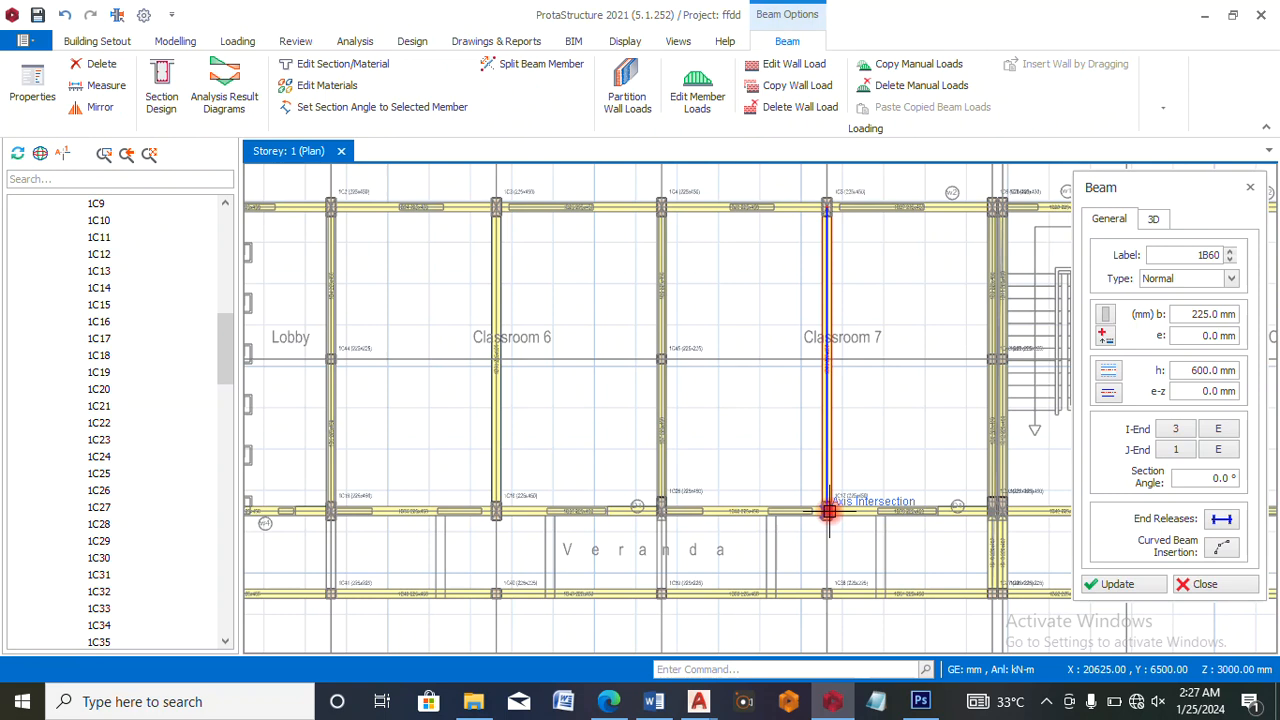
- Insert 225 x 600 mm beams along axes I, K and M between axes 1 and 3, and end beam insertion
scroll(730, 438, "down", 2)
scroll(913, 371, "up", 1)
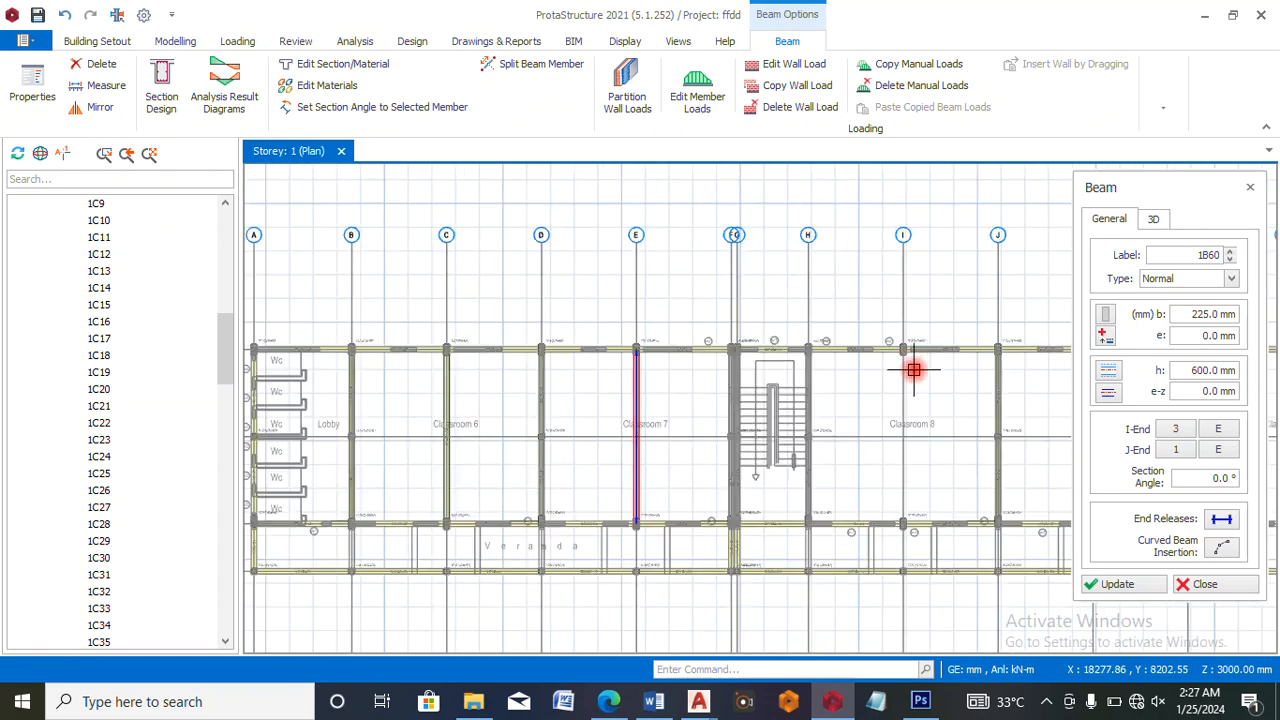
left_click(903, 349)
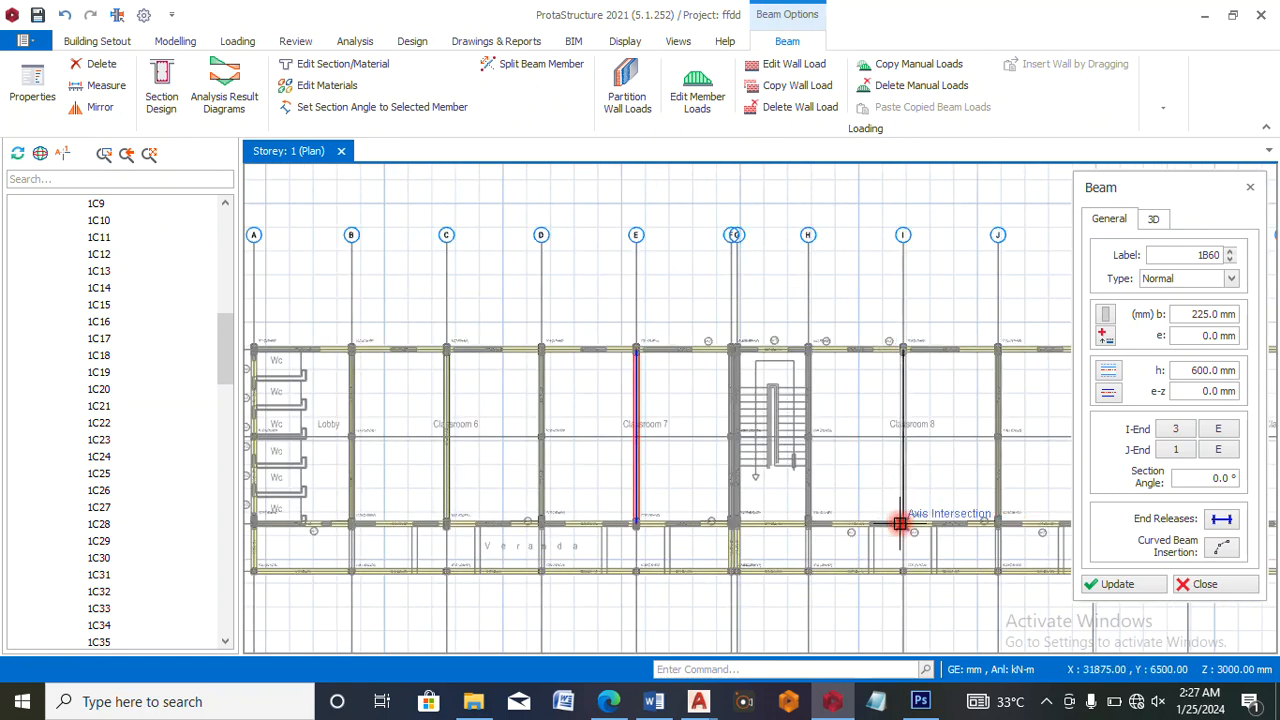
left_click(901, 522)
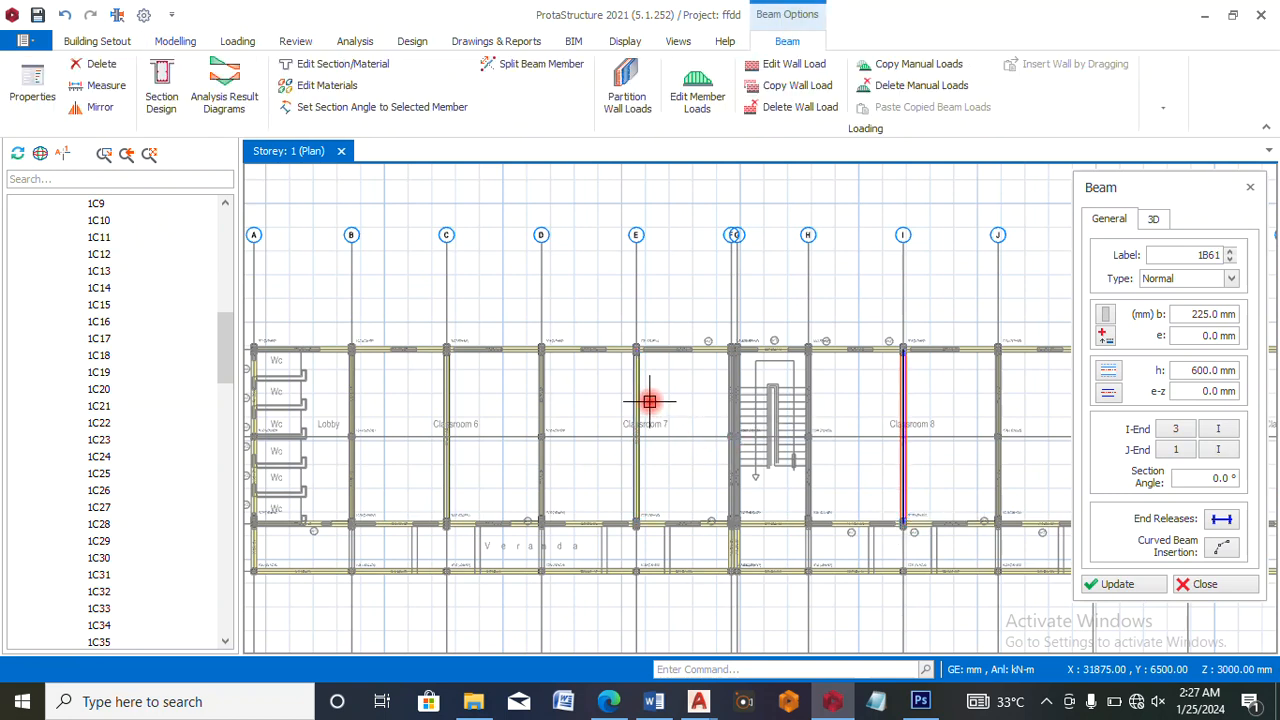
scroll(670, 400, "down", 2)
scroll(845, 381, "up", 3)
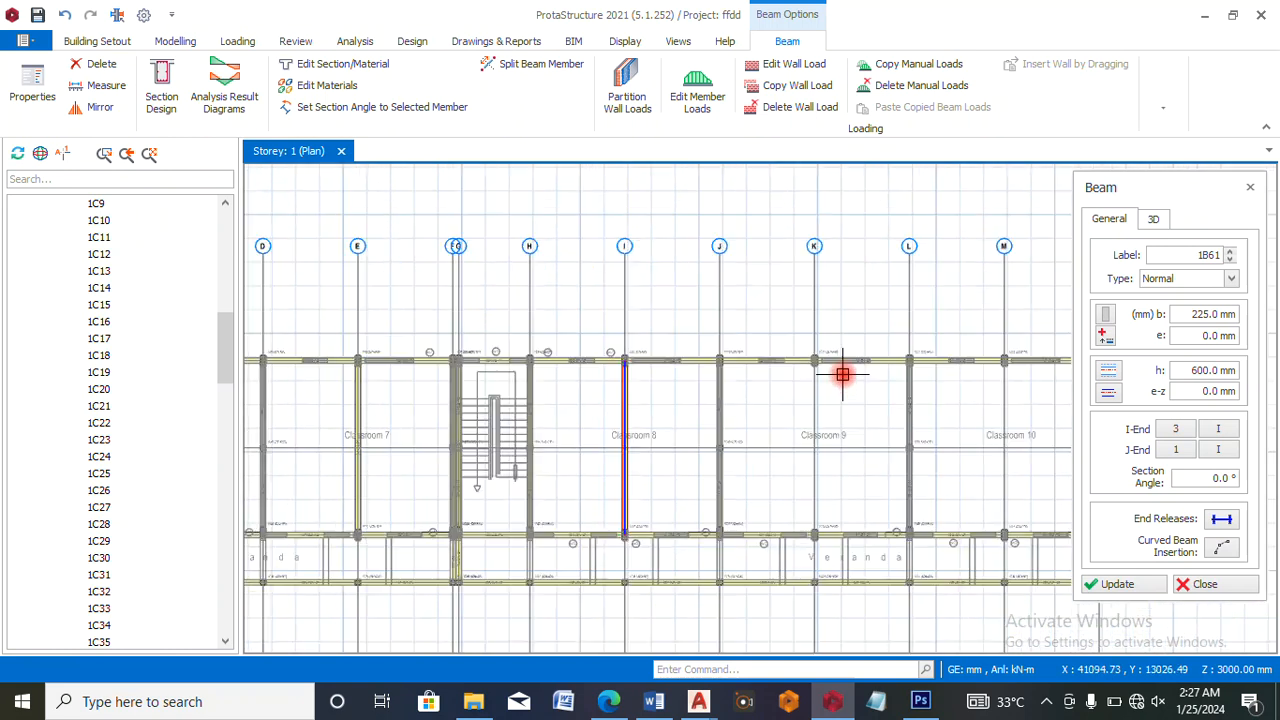
left_click(842, 379)
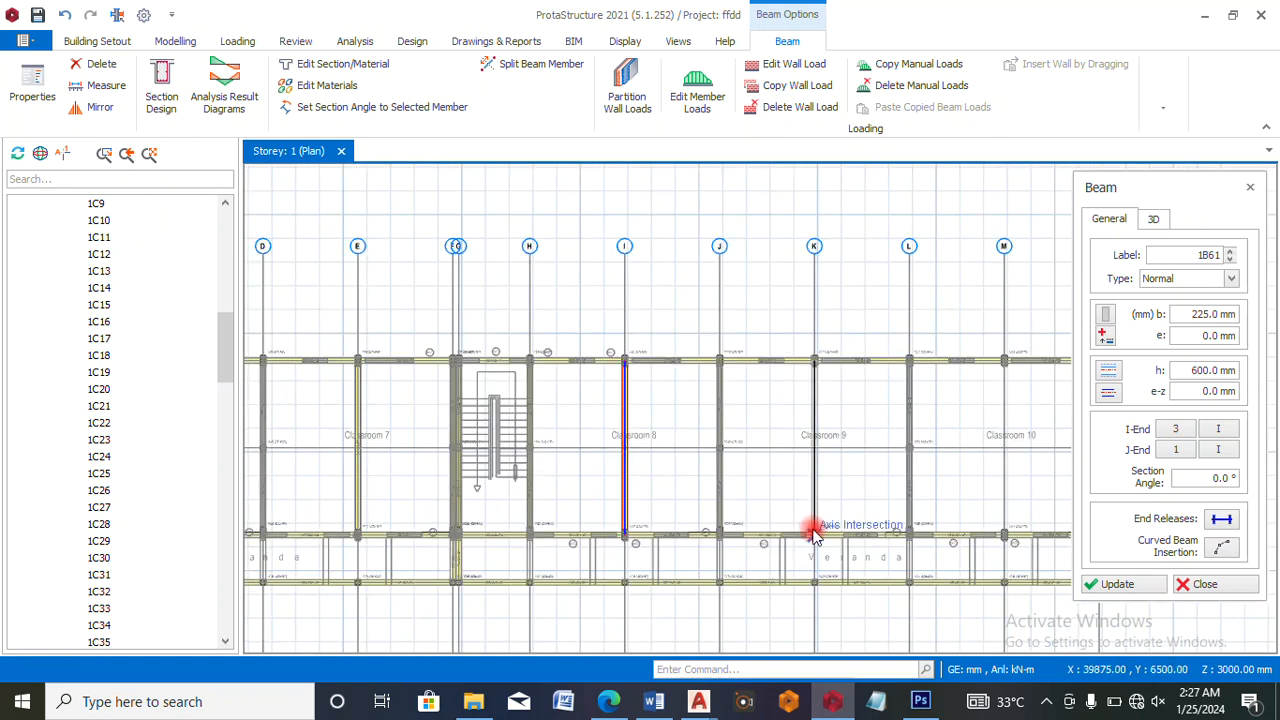
left_click(814, 533)
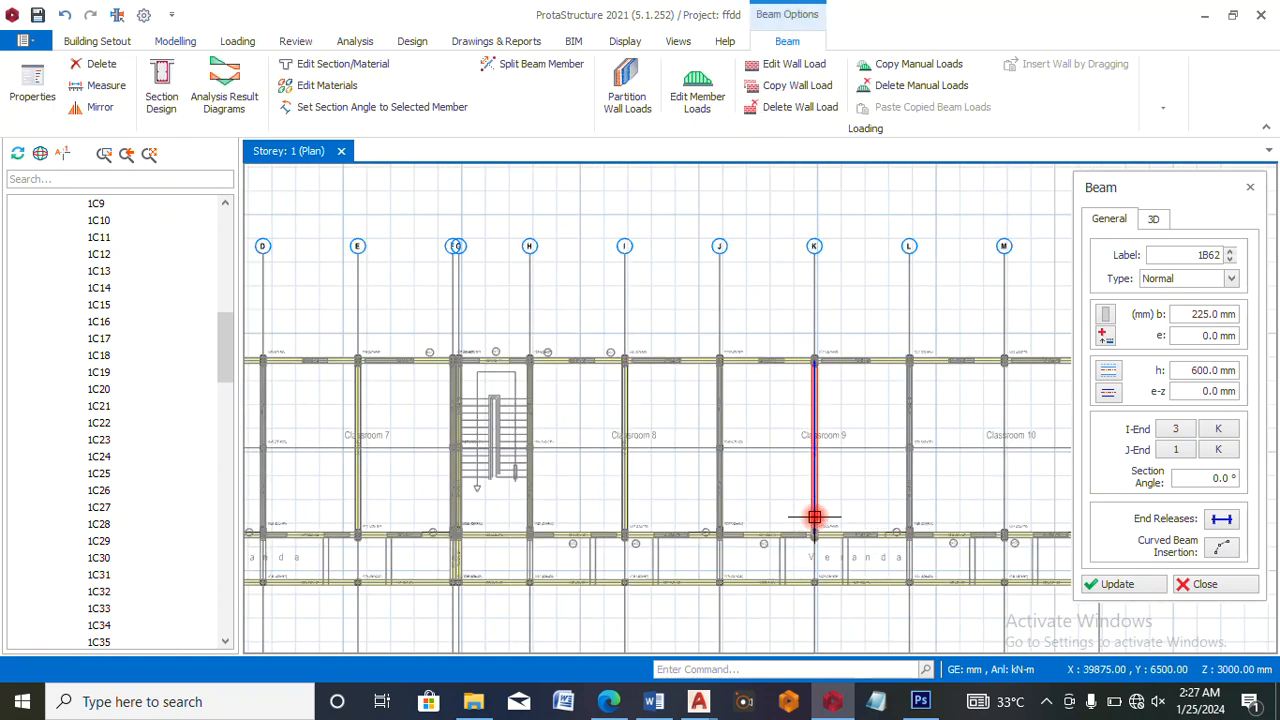
scroll(750, 395, "down", 3)
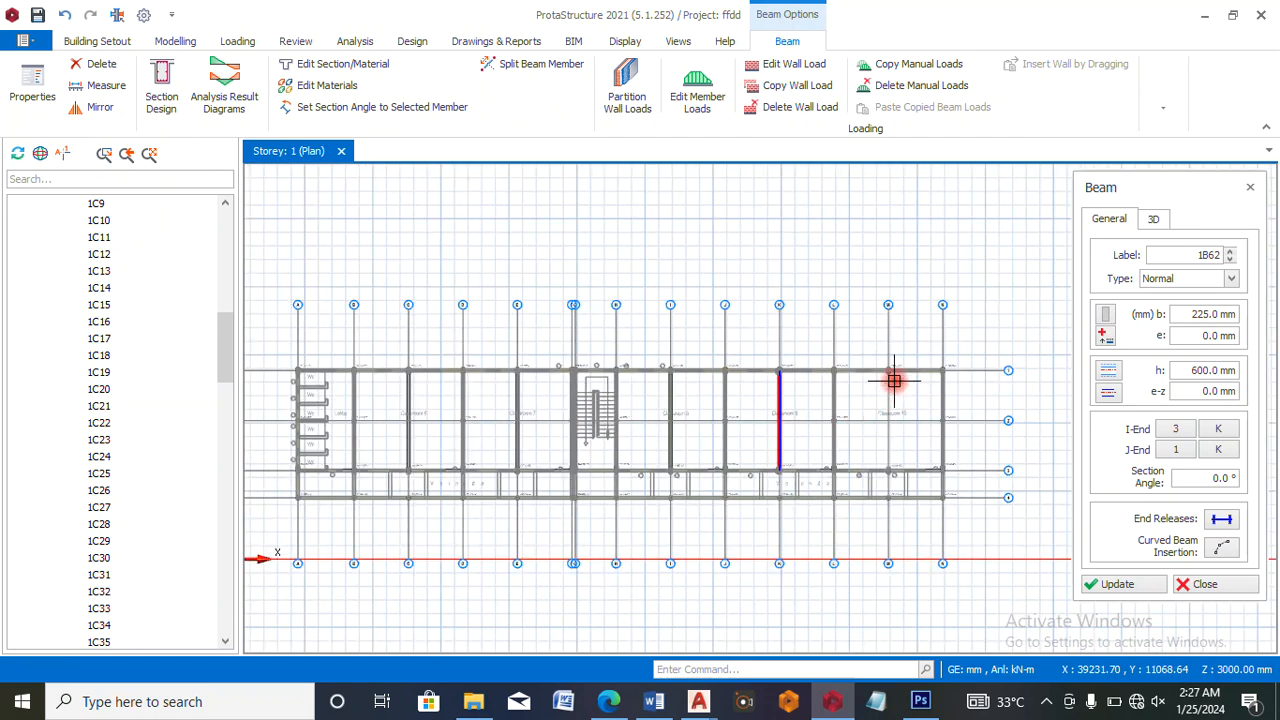
left_click(890, 371)
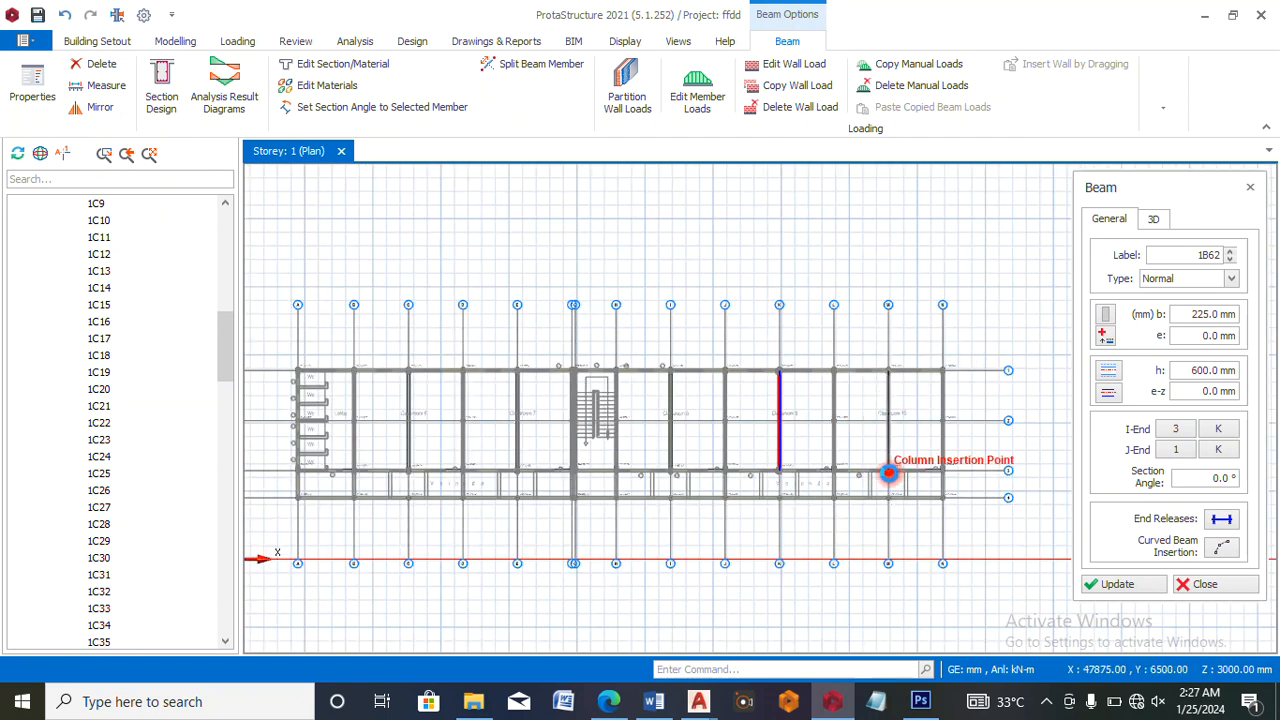
left_click(889, 472)
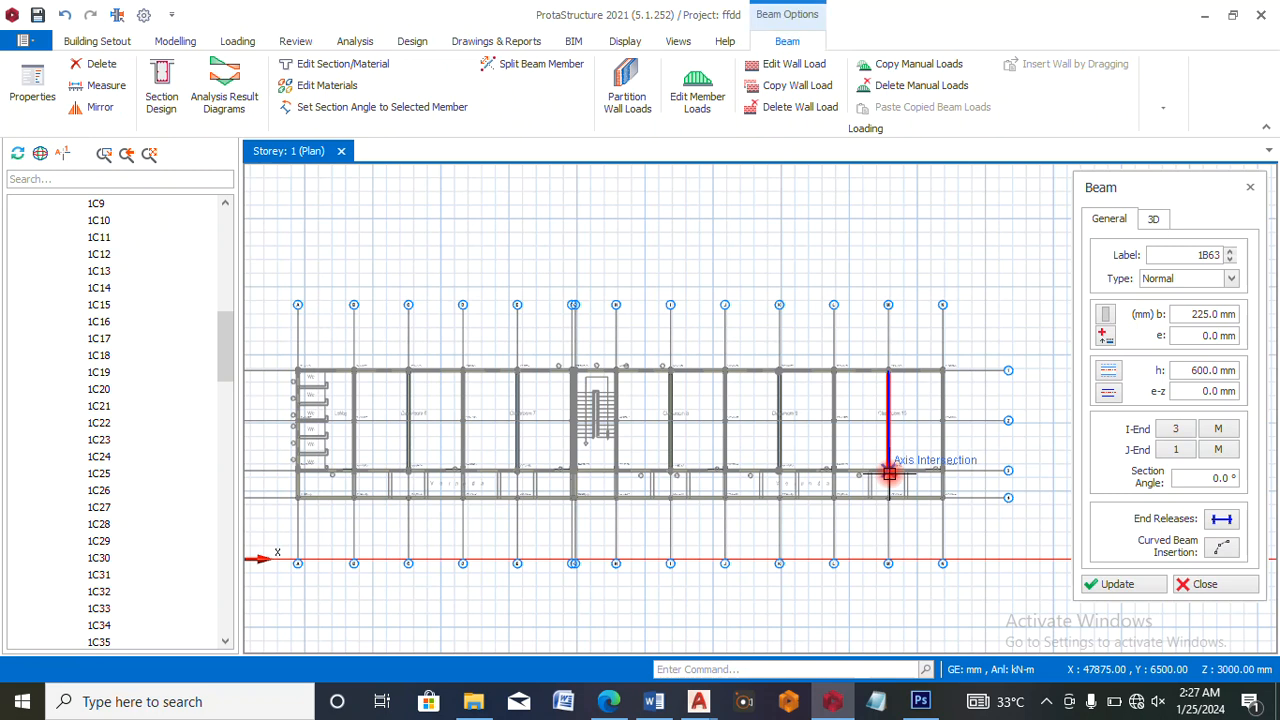
left_click(1204, 585)
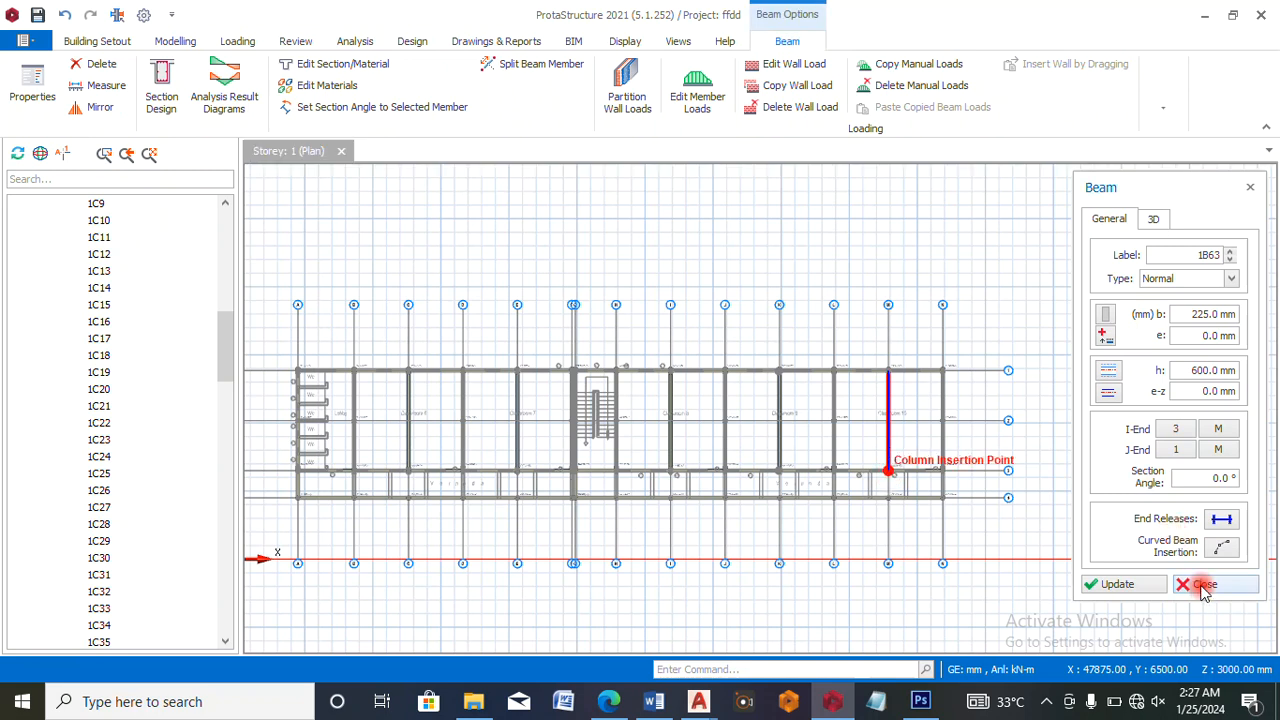
- Edit the wall load of the axis C beam through Classroom 6, setting the wall unit weight to 3.47 kN/m2
scroll(365, 401, "up", 2)
scroll(365, 401, "up", 2)
left_click(568, 414)
right_click(572, 412)
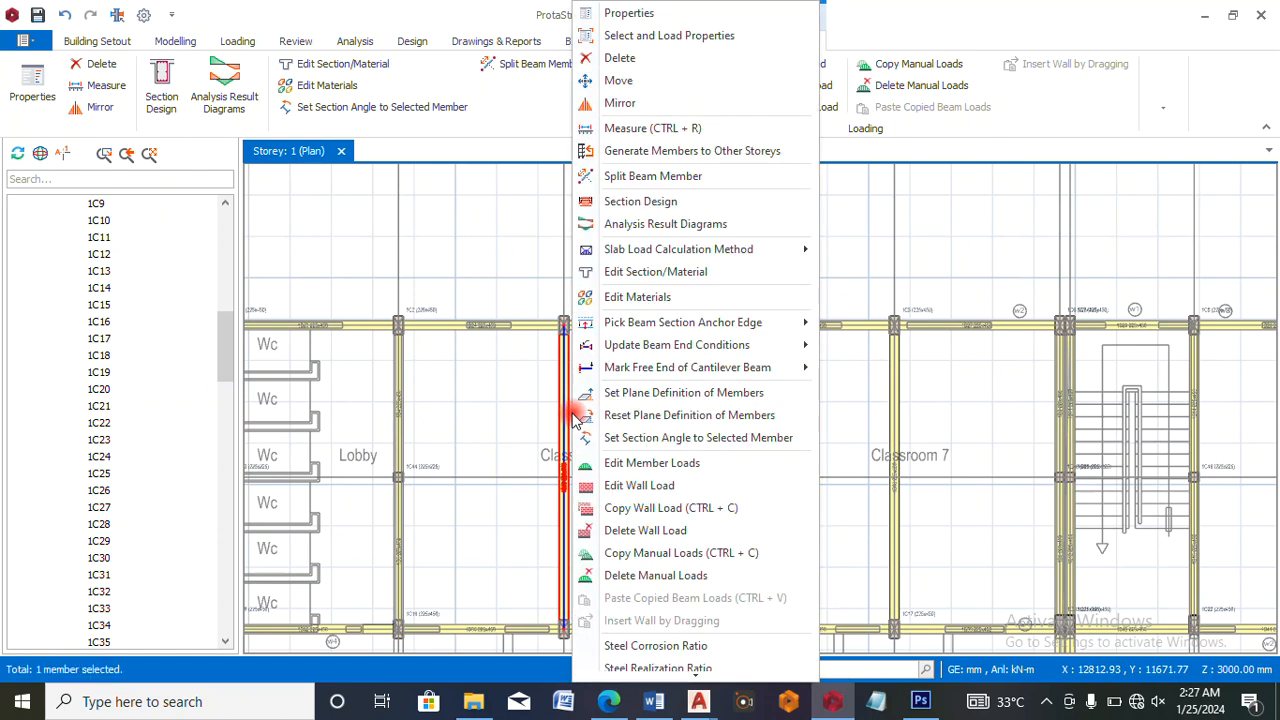
left_click(620, 487)
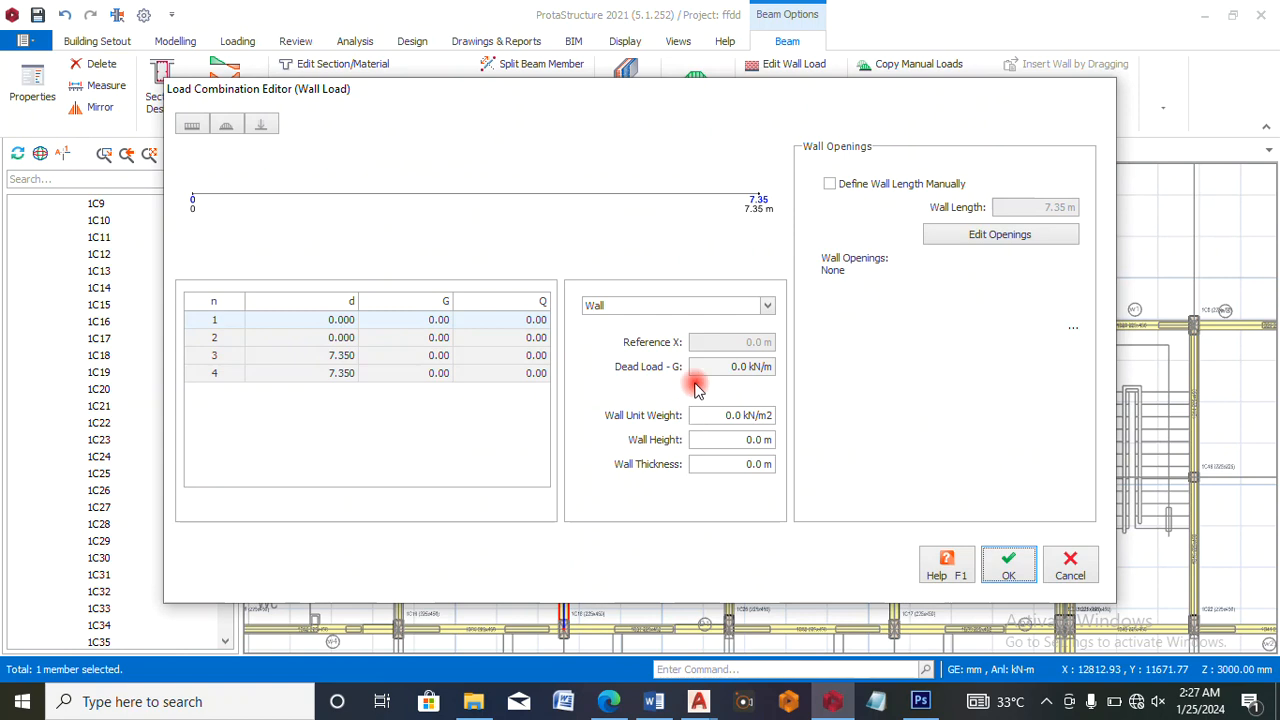
left_click(735, 418)
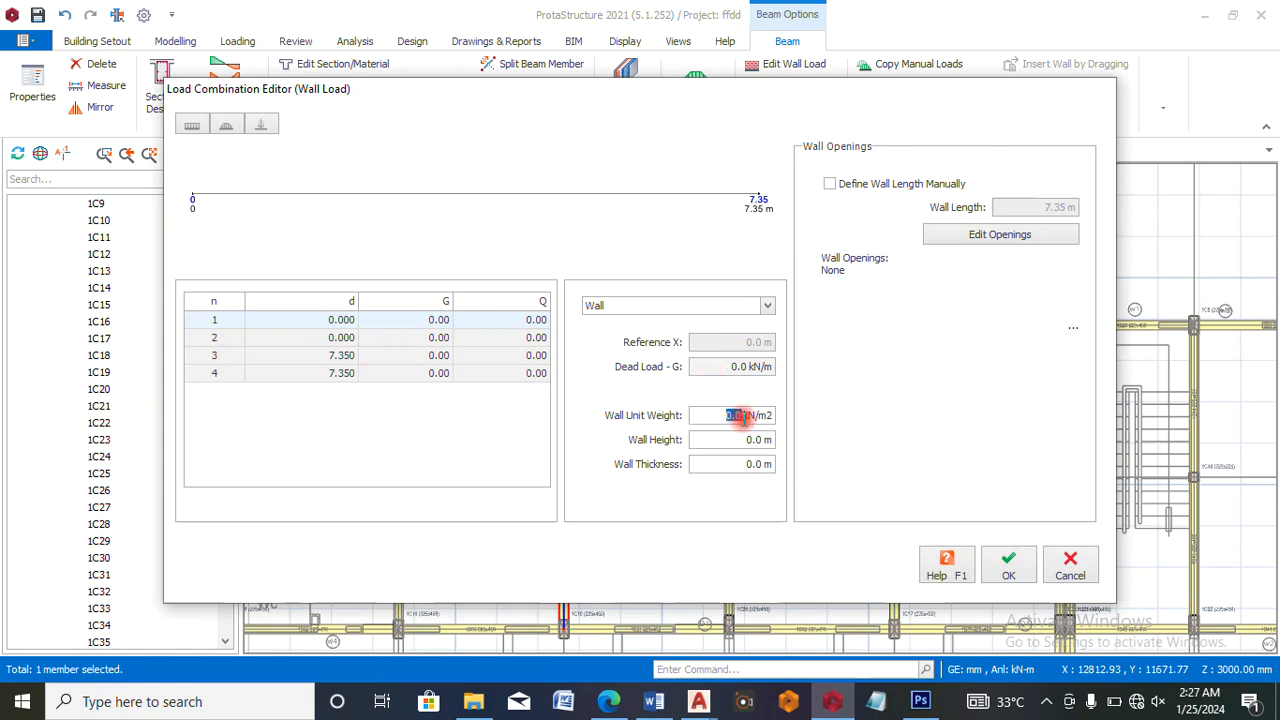
type("3.47")
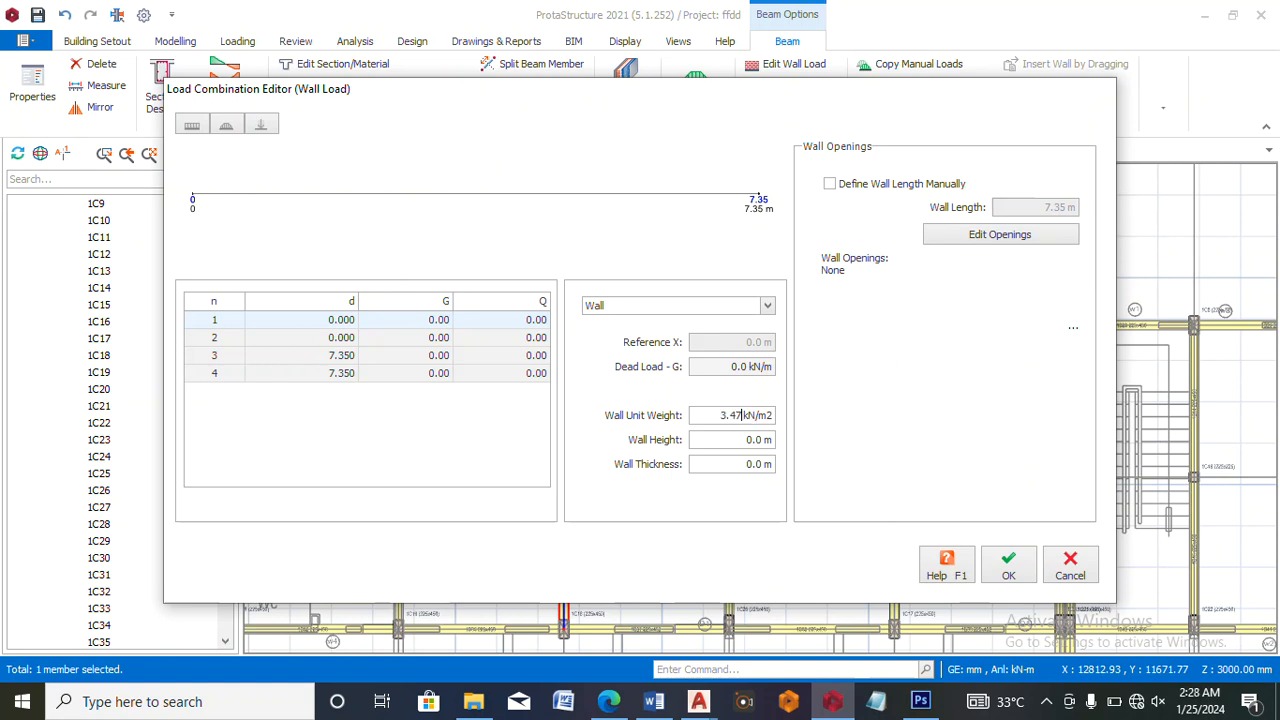
- Work out the wall height in Calculator by subtracting the 600 mm beam depth from 3450 mm
double_click(758, 440)
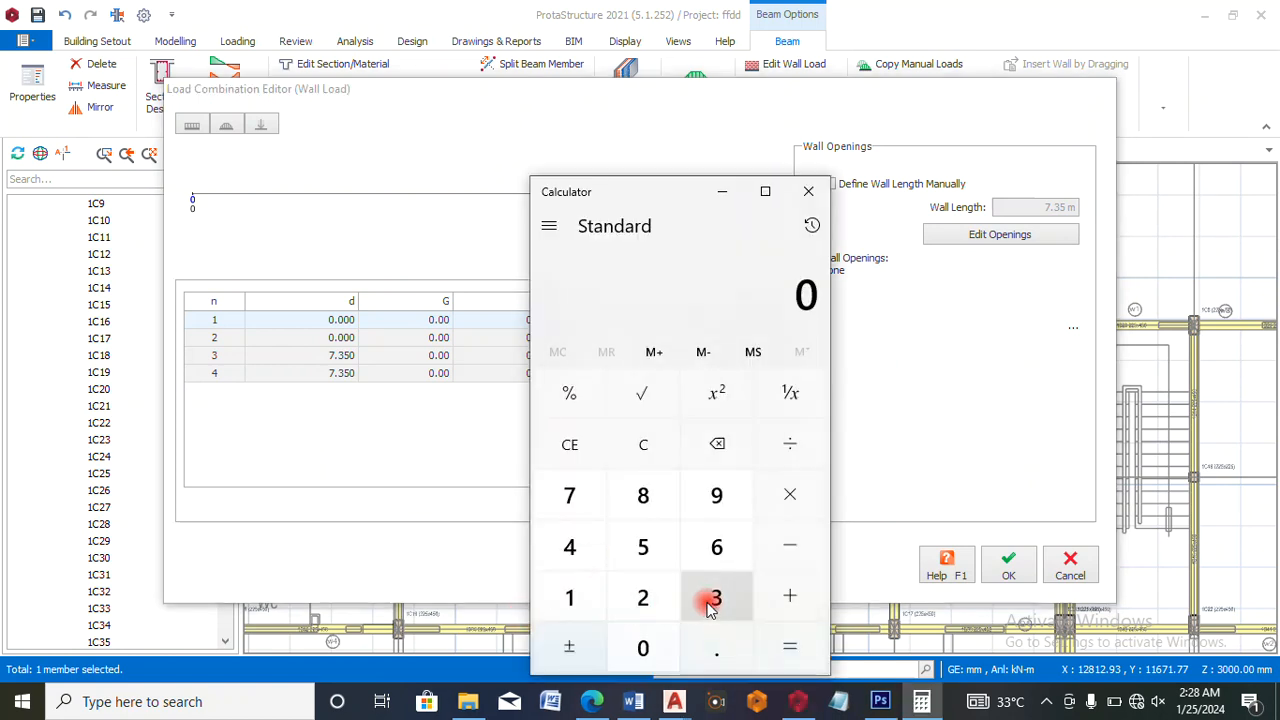
left_click(712, 600)
left_click(565, 550)
left_click(640, 548)
left_click(643, 648)
left_click(787, 548)
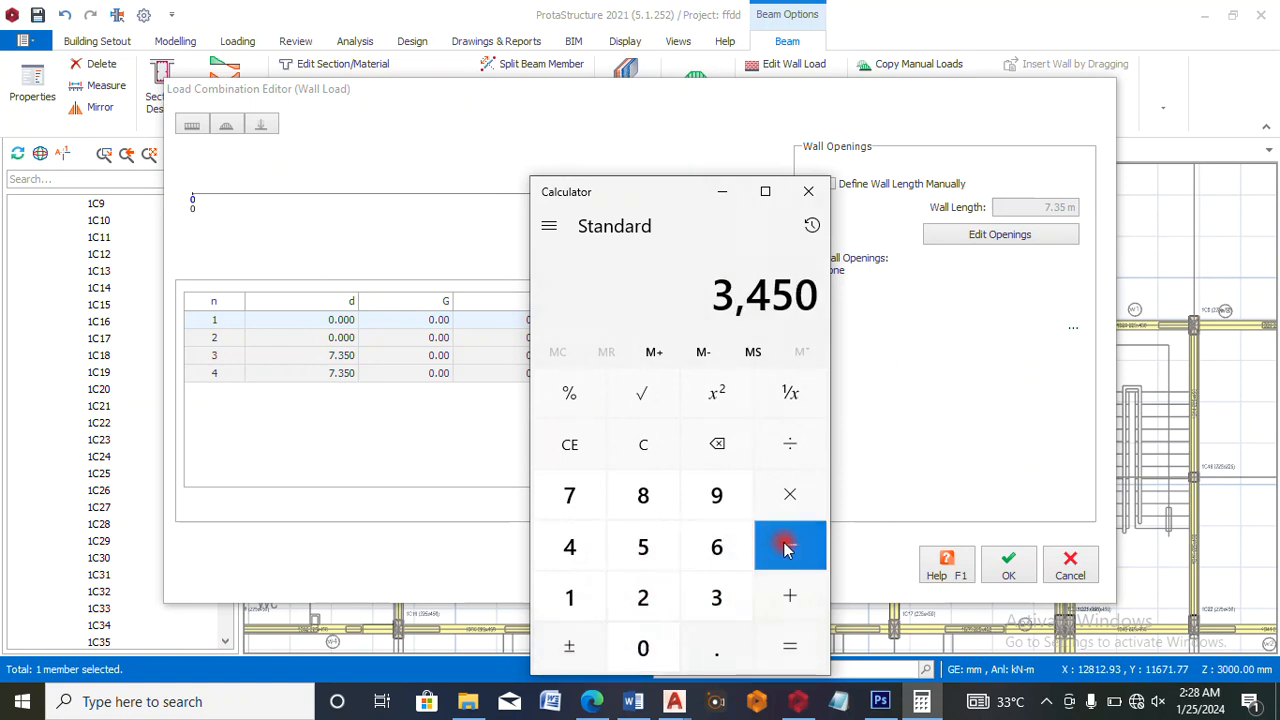
left_click(716, 547)
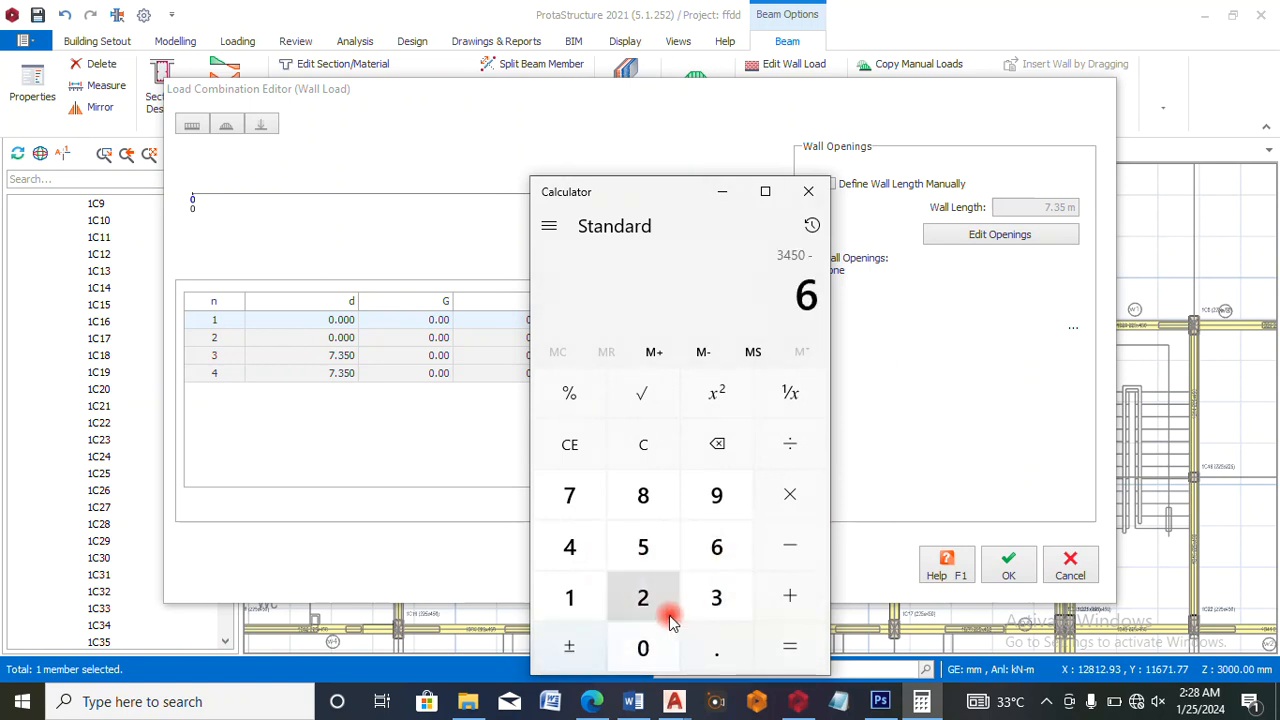
left_click(643, 648)
left_click(643, 648)
left_click(780, 648)
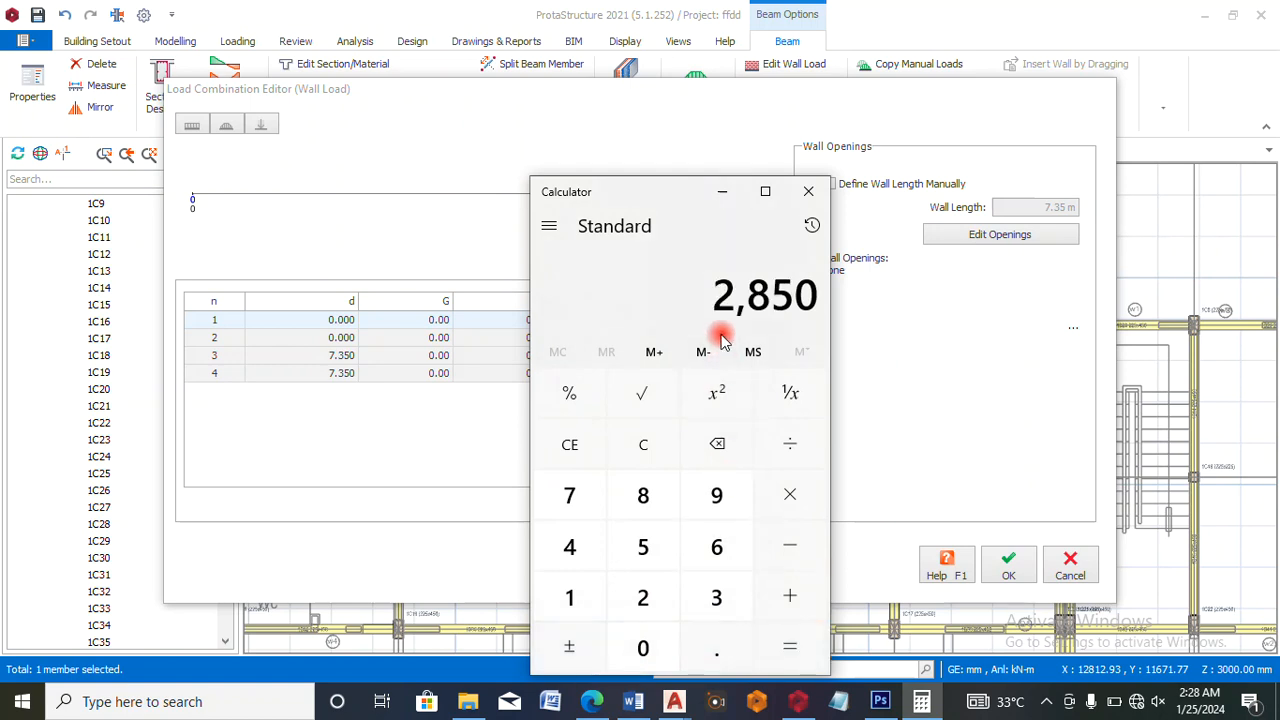
left_click(808, 191)
- Set the beam's wall height to 2.85 m and wall thickness to 0.225 m, and apply the wall load
left_click(740, 441)
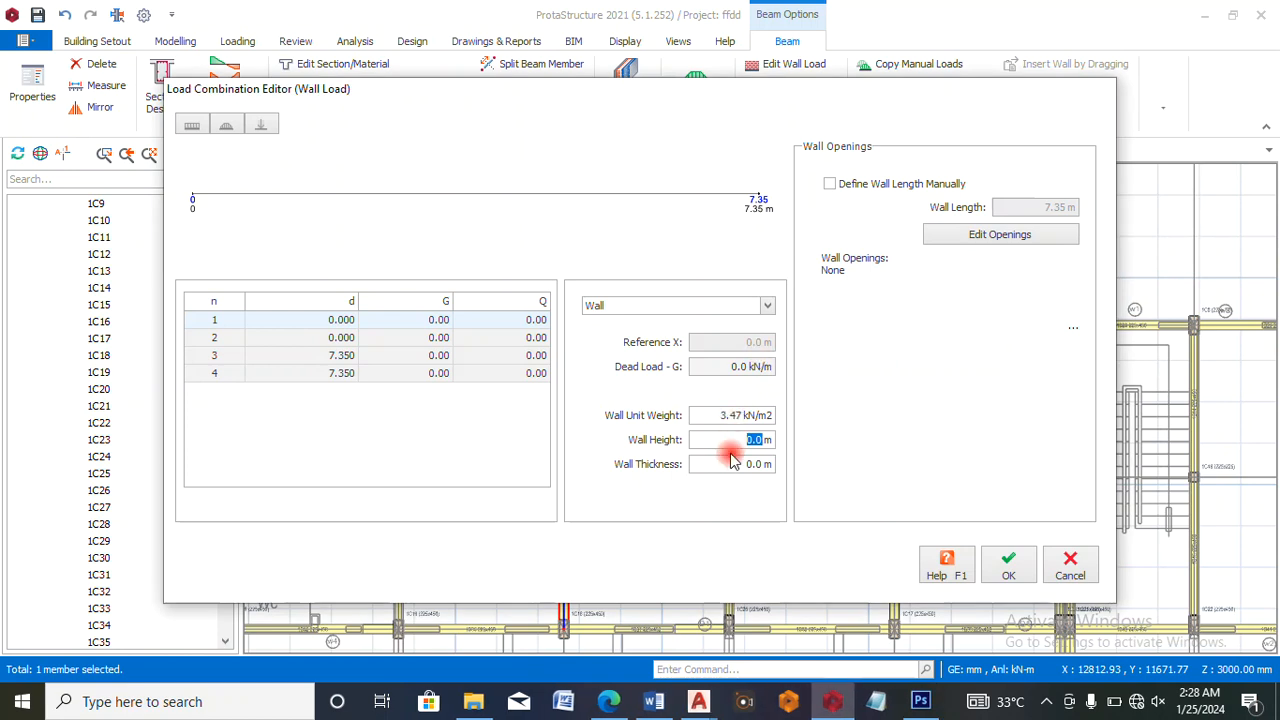
type("2")
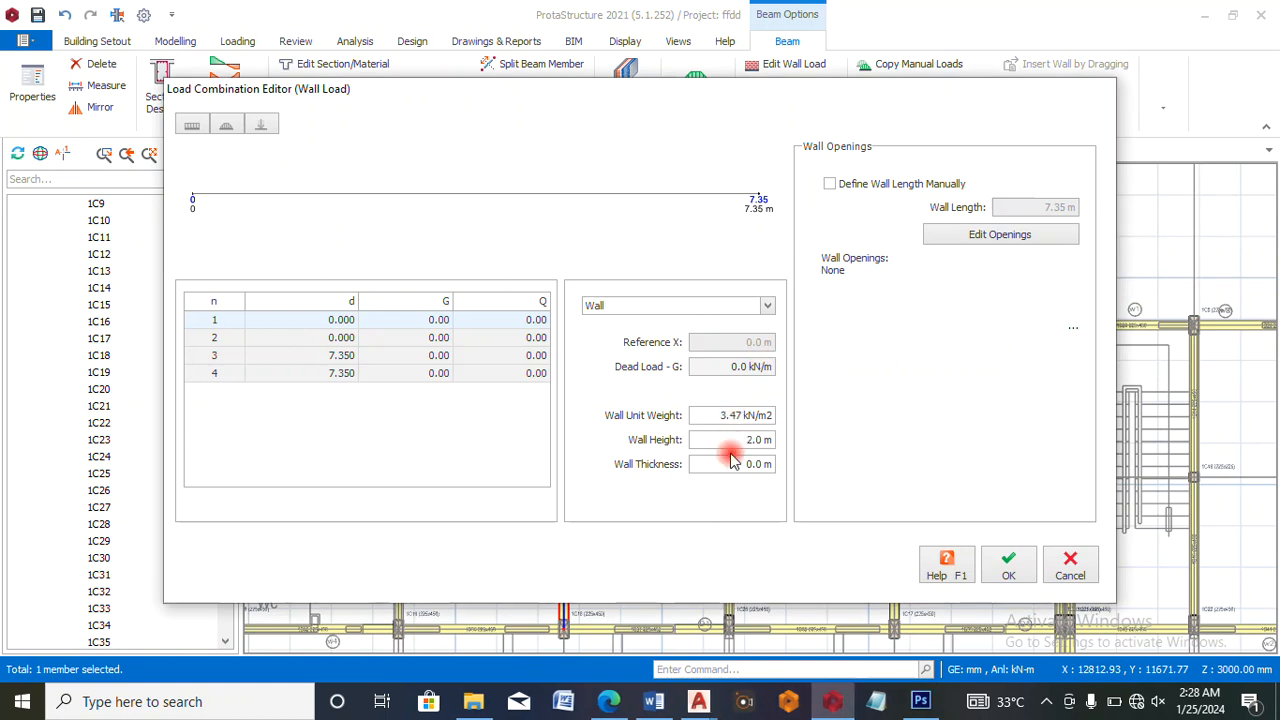
key("BackSpace")
type("850")
left_click(763, 464)
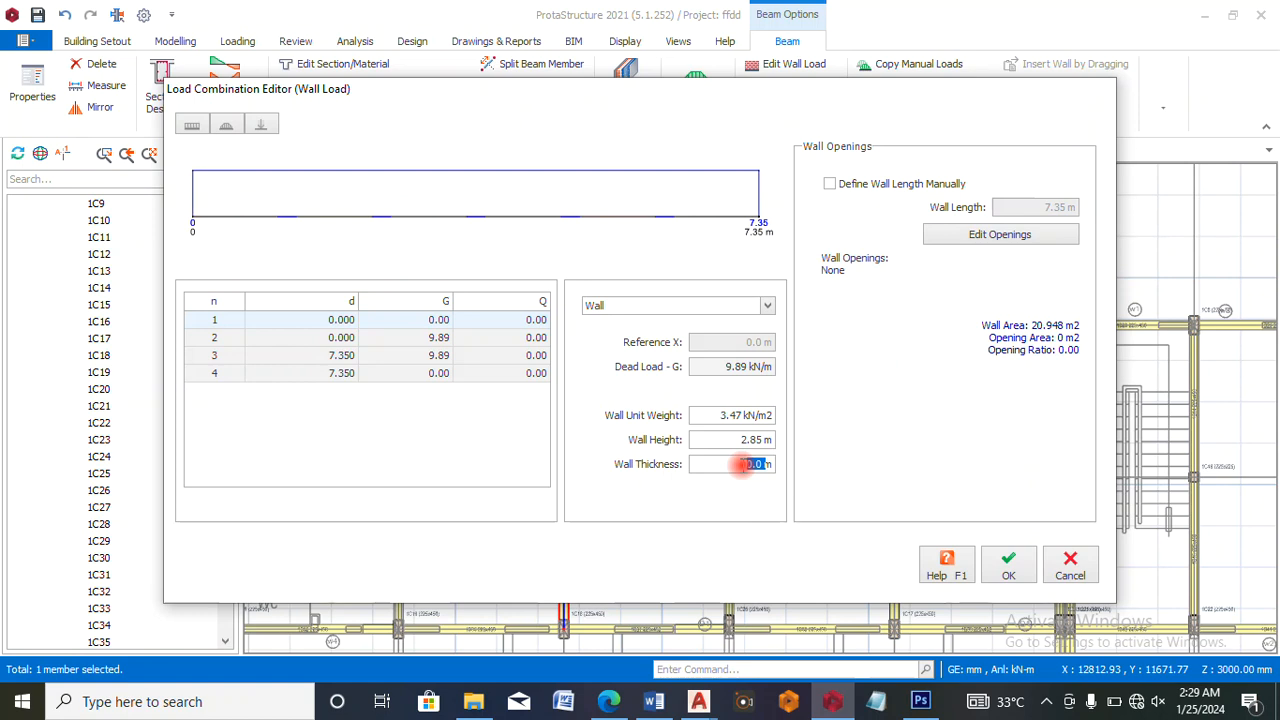
left_click(745, 464)
key("BackSpace")
type("225")
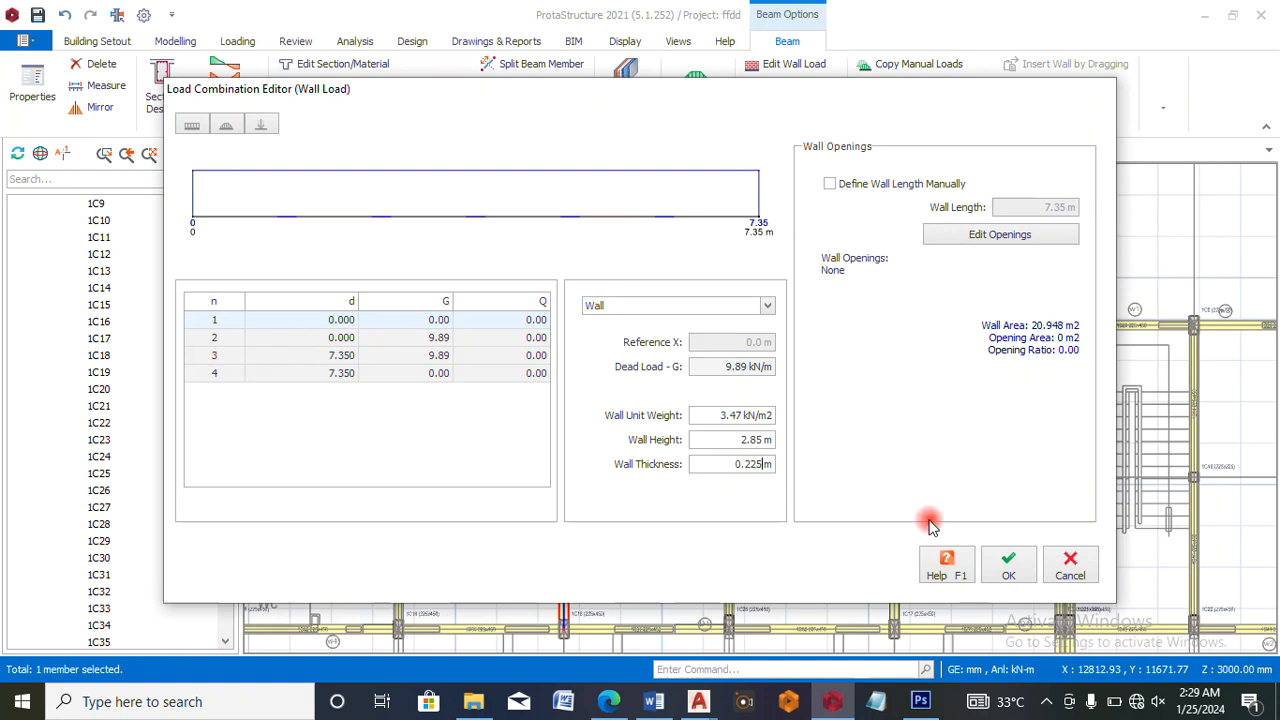
left_click(1005, 565)
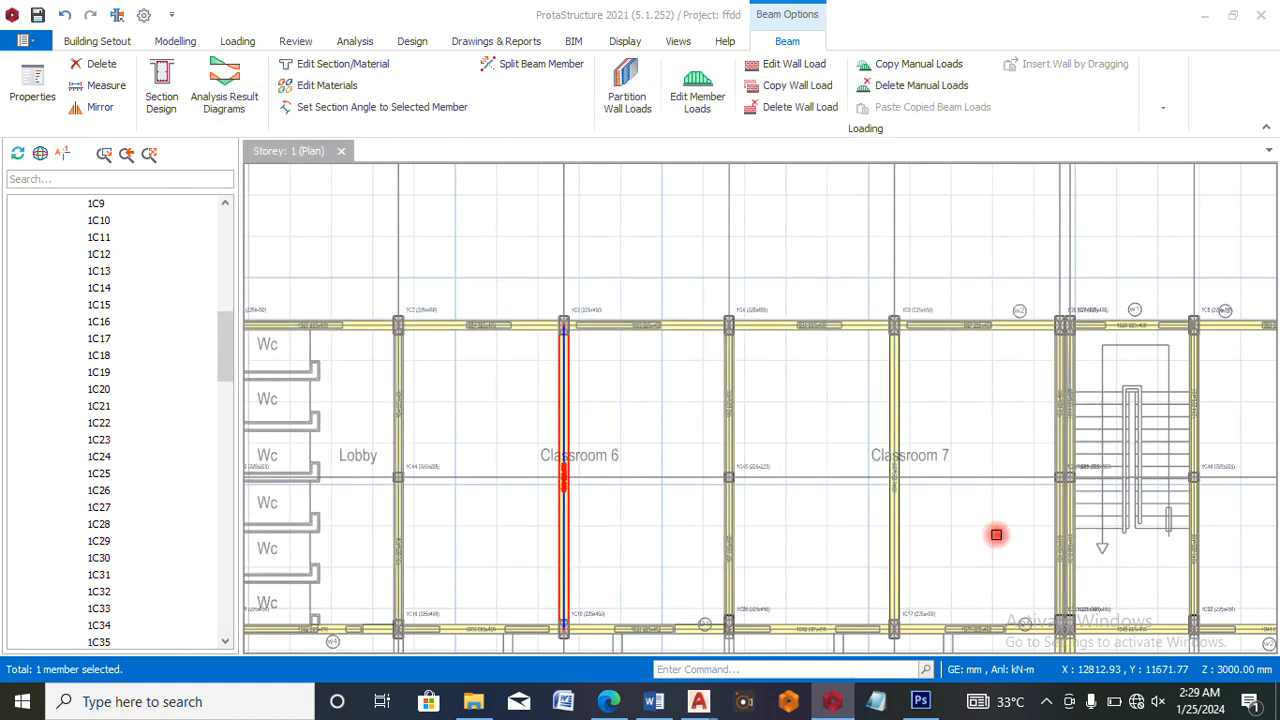
- Copy the wall load from the axis C beam and paste it onto all beams of the Storey 1 plan, accepting replacement of existing wall loads
right_click(574, 450)
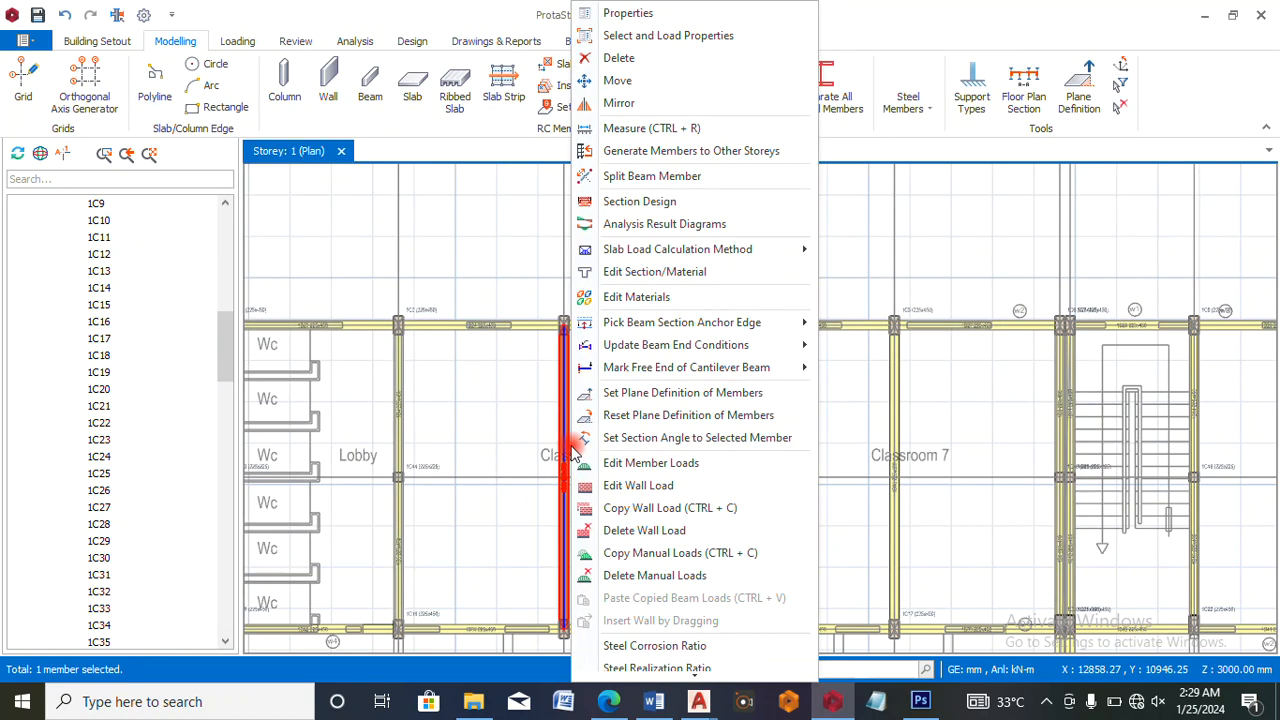
left_click(591, 507)
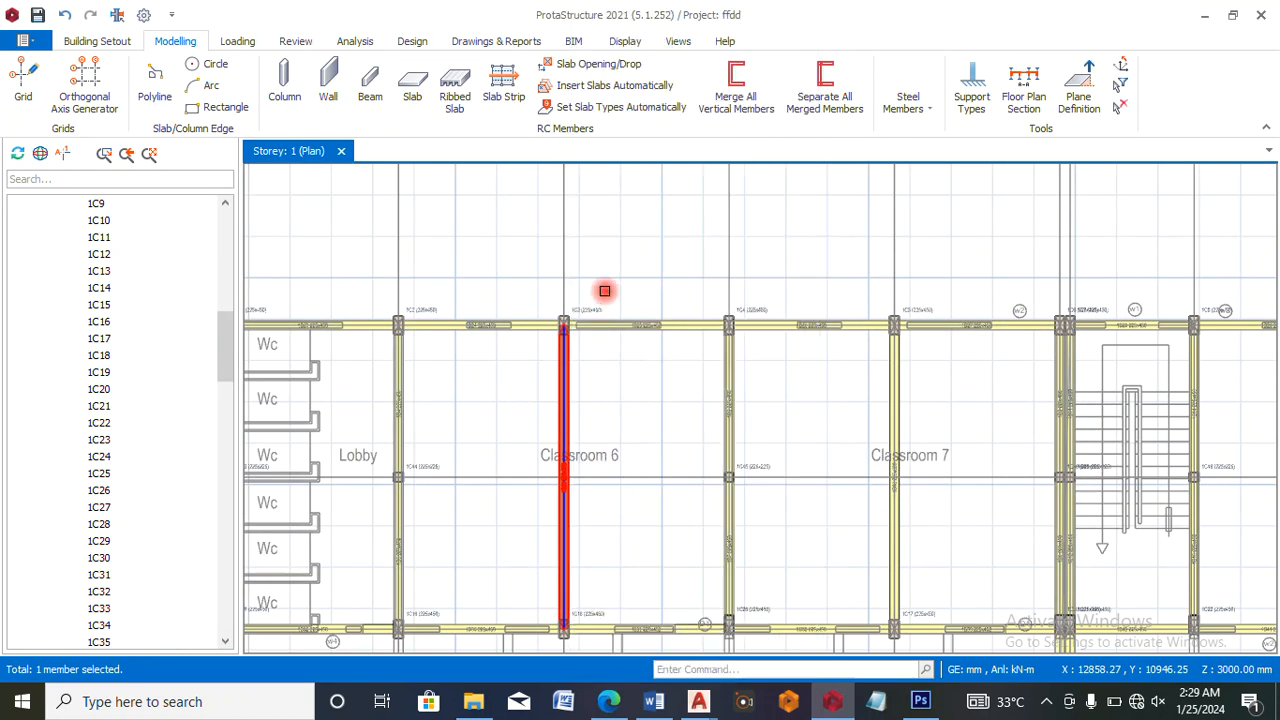
scroll(604, 291, "down", 3)
scroll(423, 271, "down", 3)
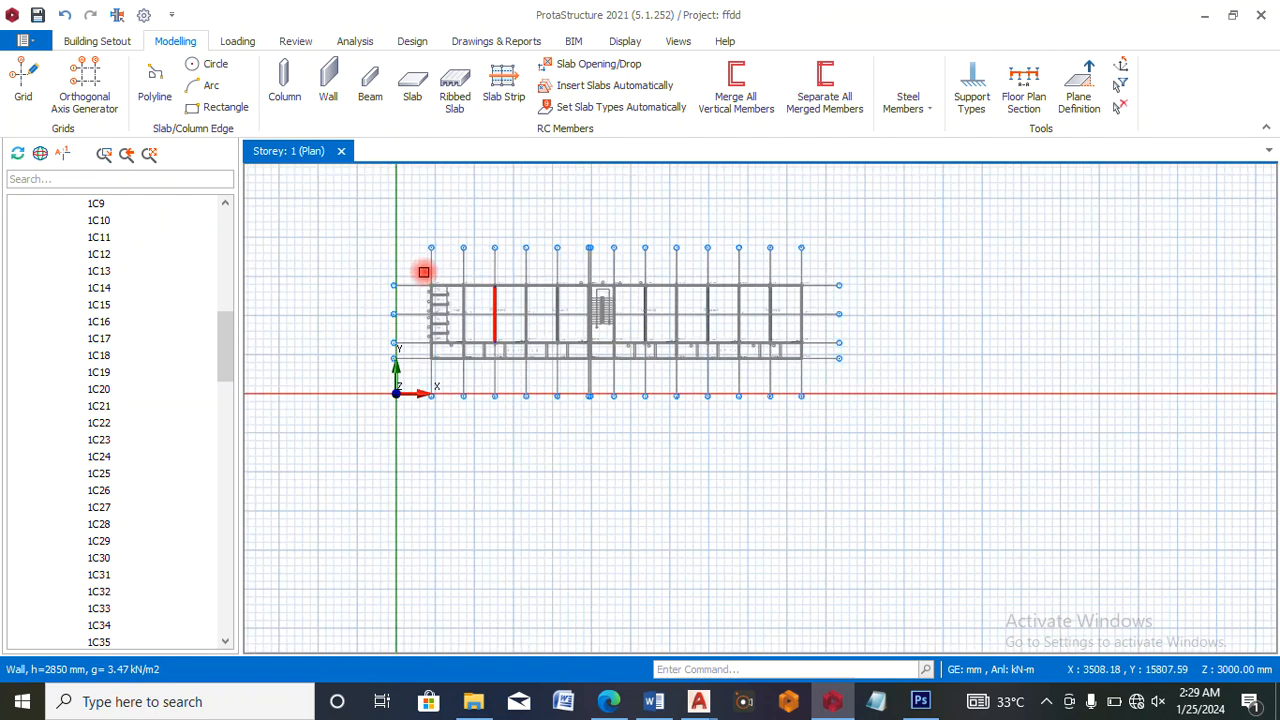
left_click_drag(822, 221, 382, 389)
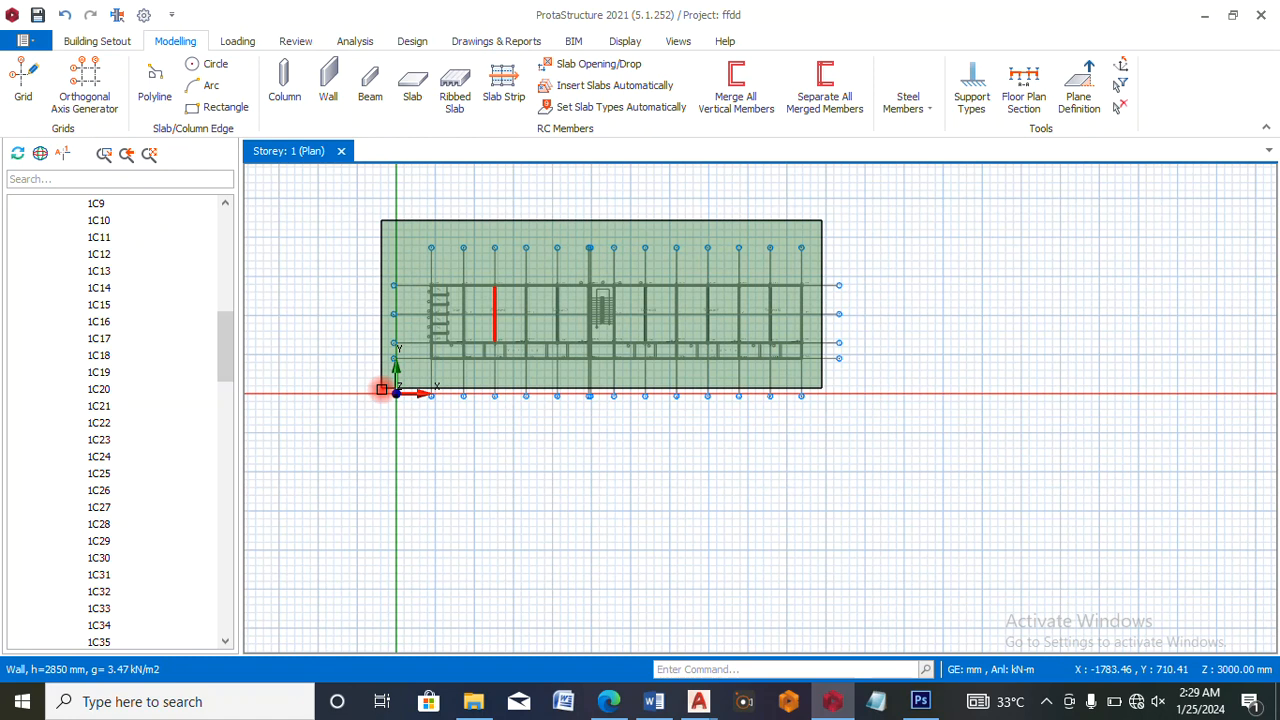
left_click_drag(382, 389, 385, 395)
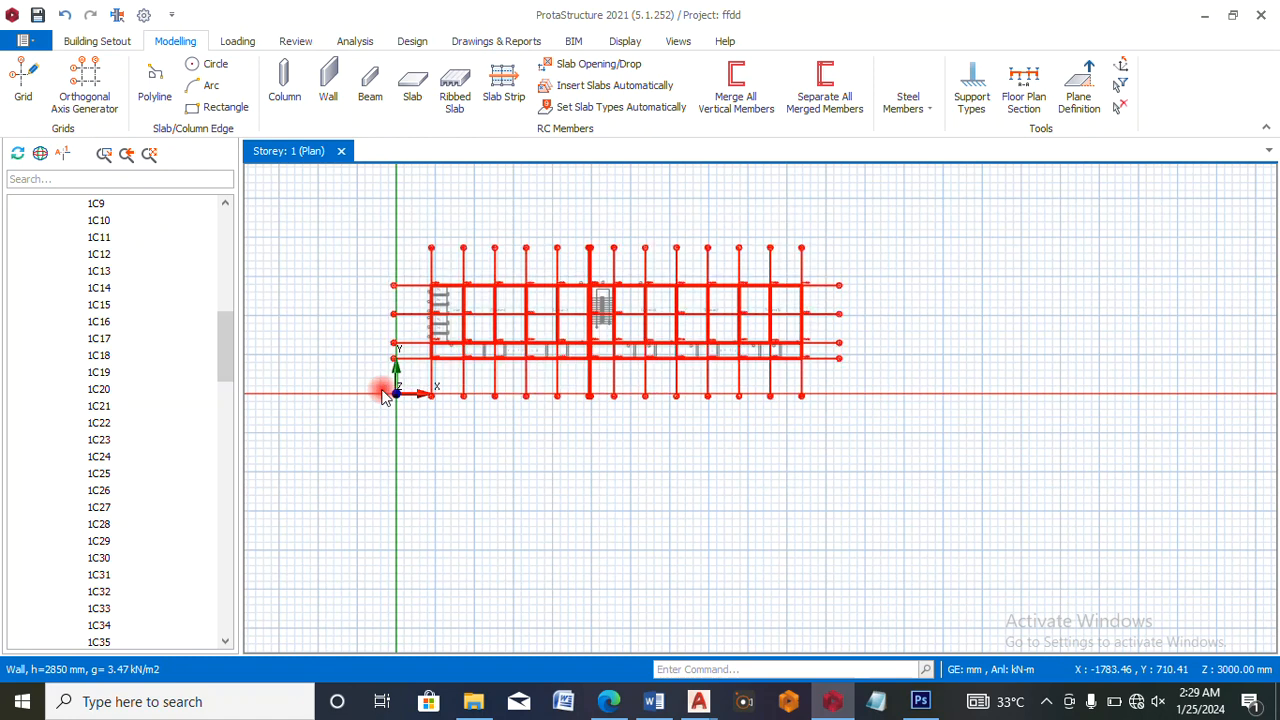
key("ctrl+v")
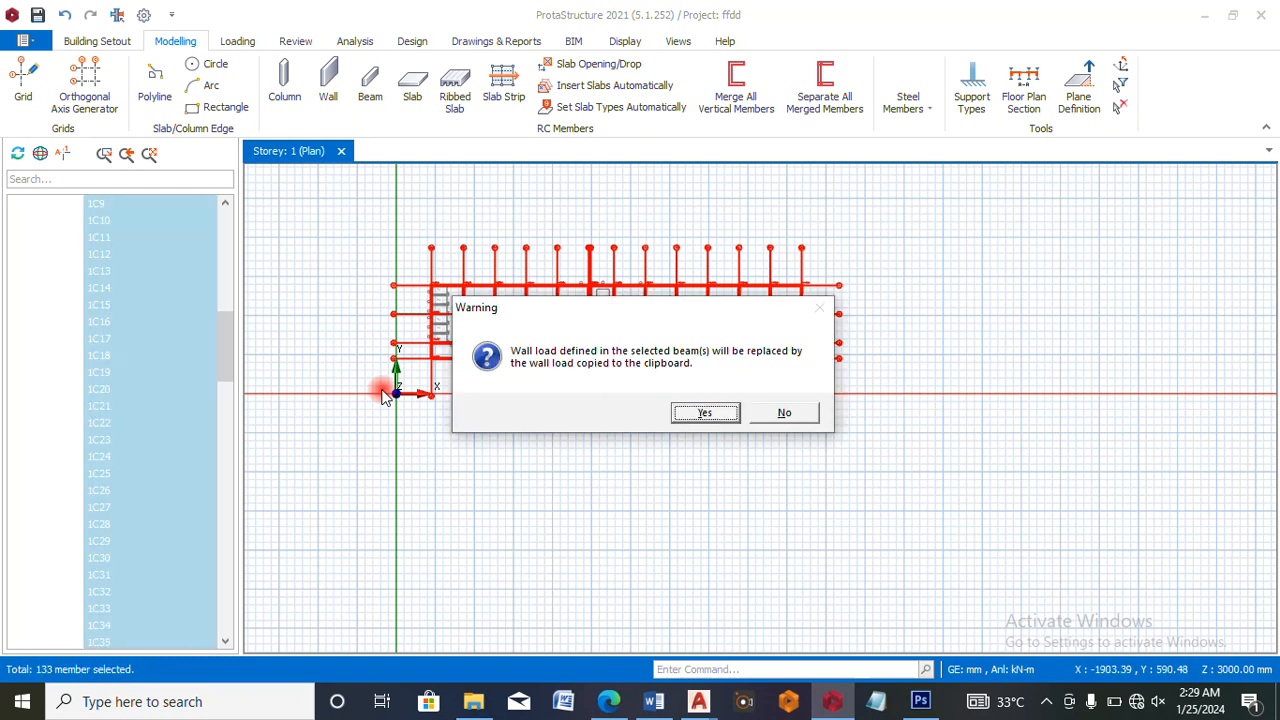
left_click(705, 412)
left_click(713, 411)
scroll(651, 296, "up", 5)
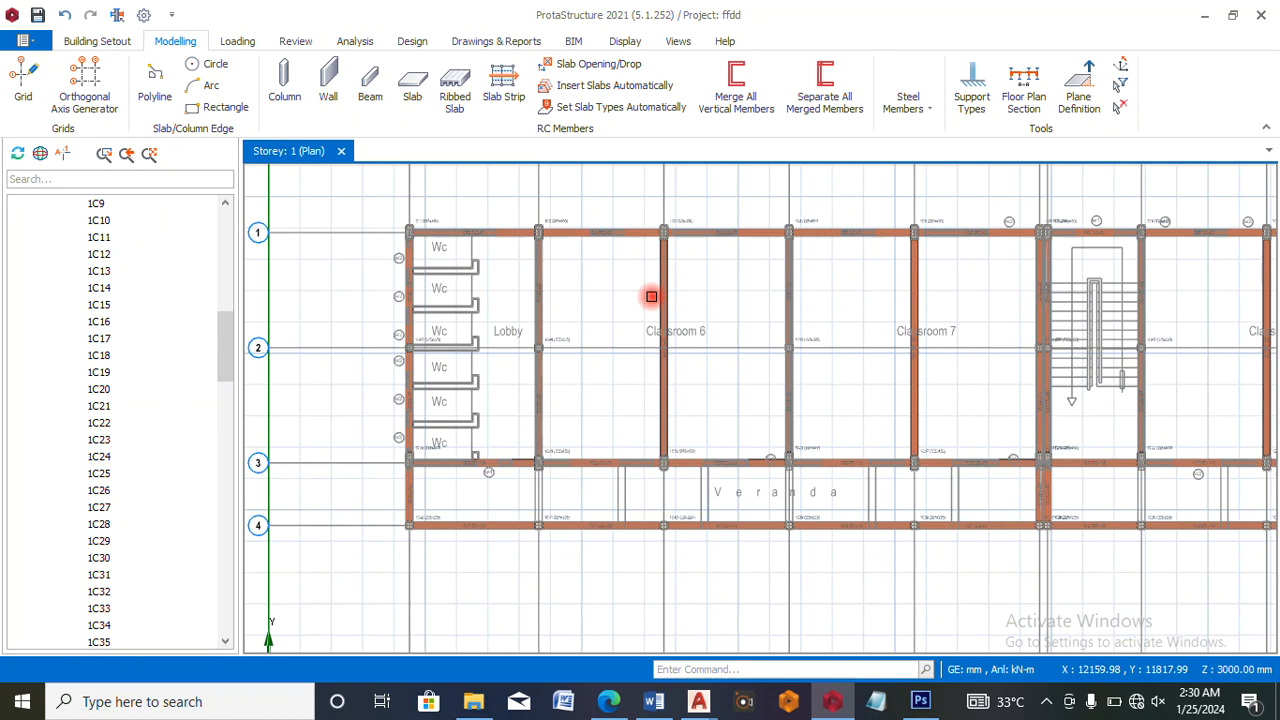